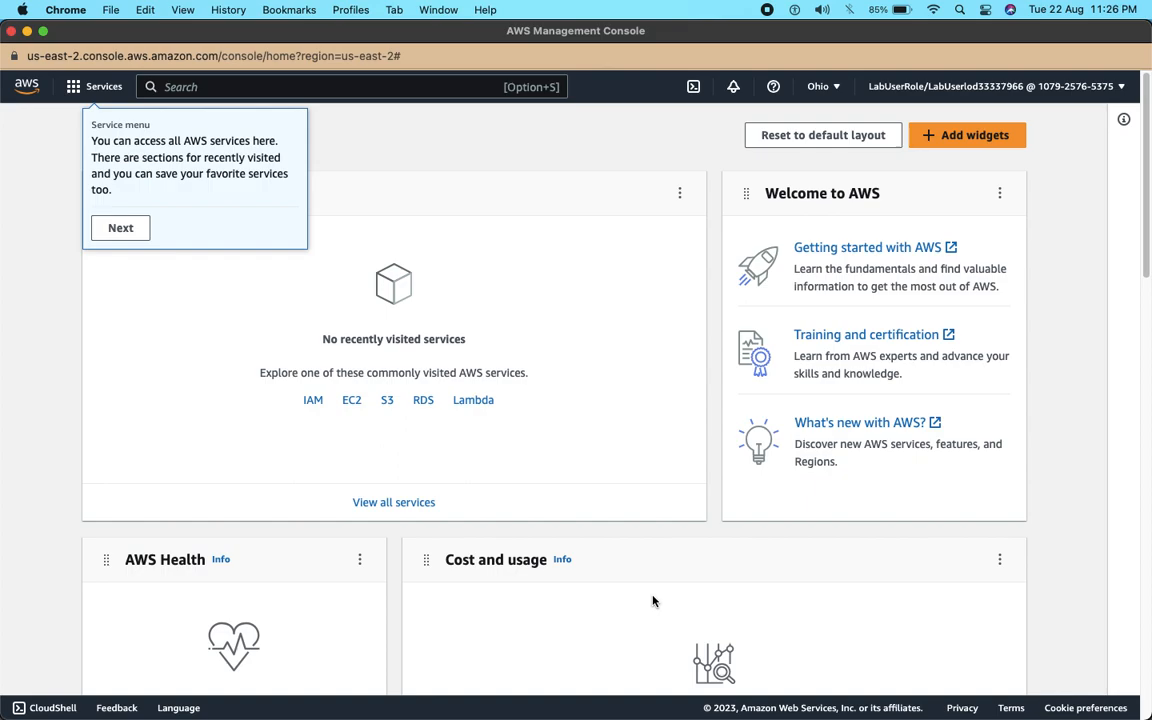
Step: Go through the console's introductory tour pop-ups and dismiss the User Notifications one
left_click(127, 230)
left_click(192, 207)
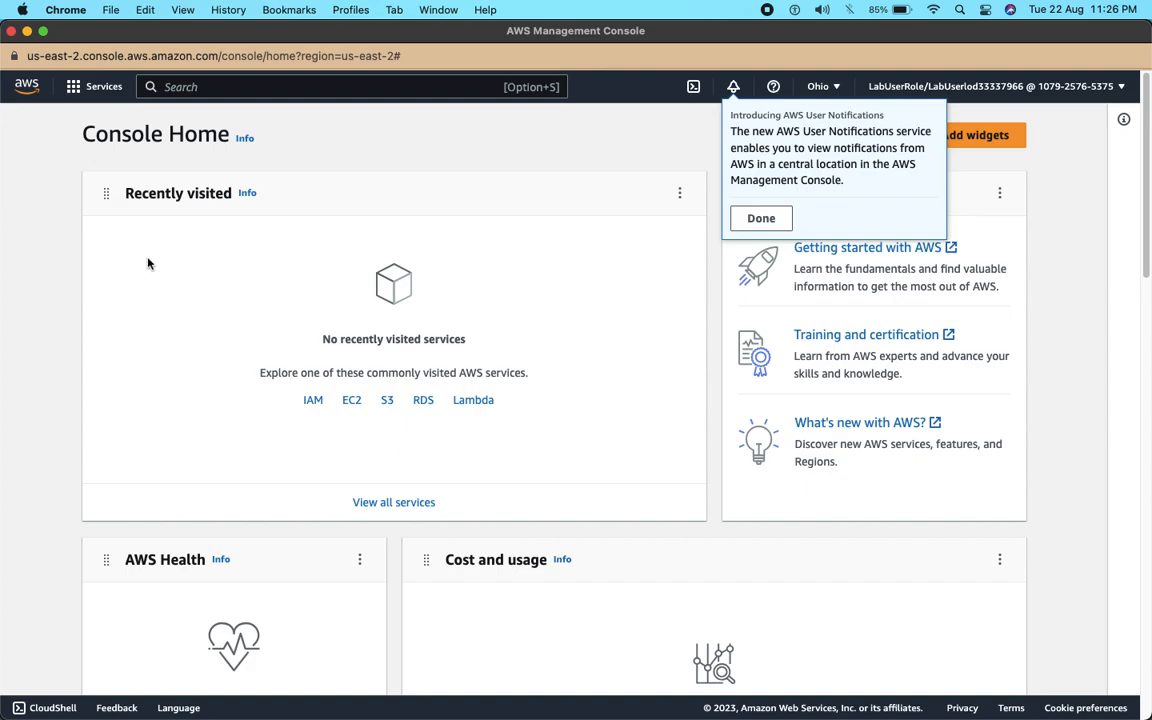
left_click(88, 88)
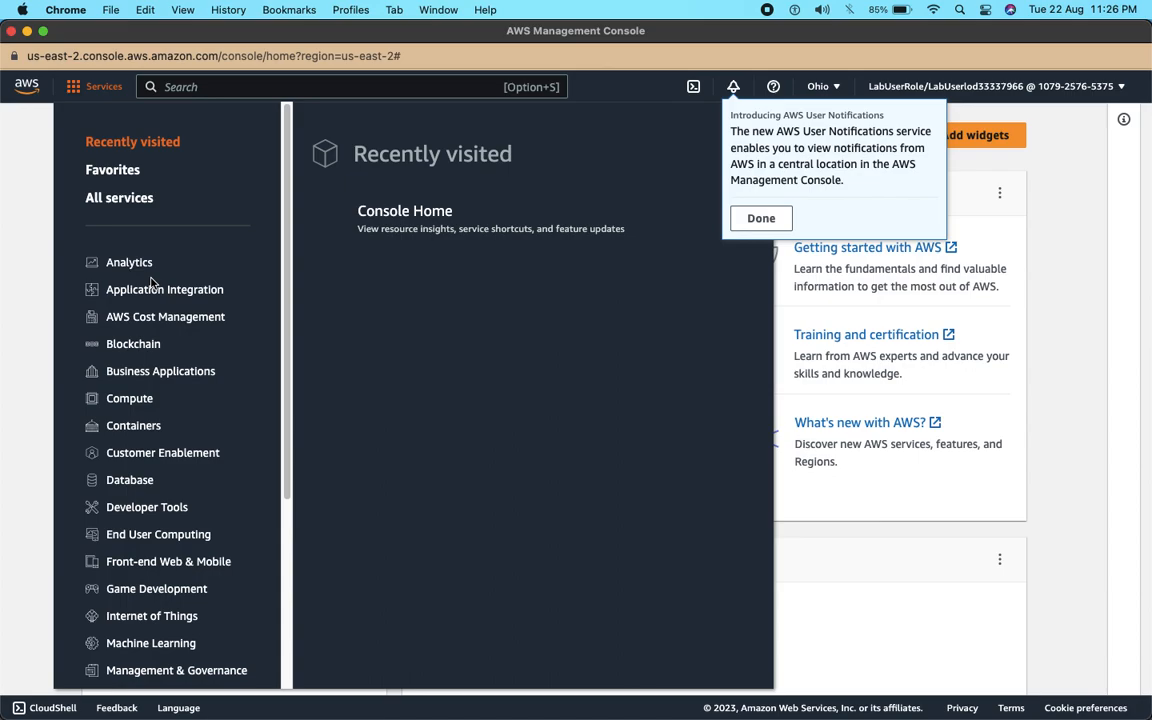
mouse_move(285, 275)
left_mouse_down()
mouse_move(267, 458)
mouse_move(277, 487)
mouse_move(304, 334)
mouse_move(298, 283)
left_mouse_up()
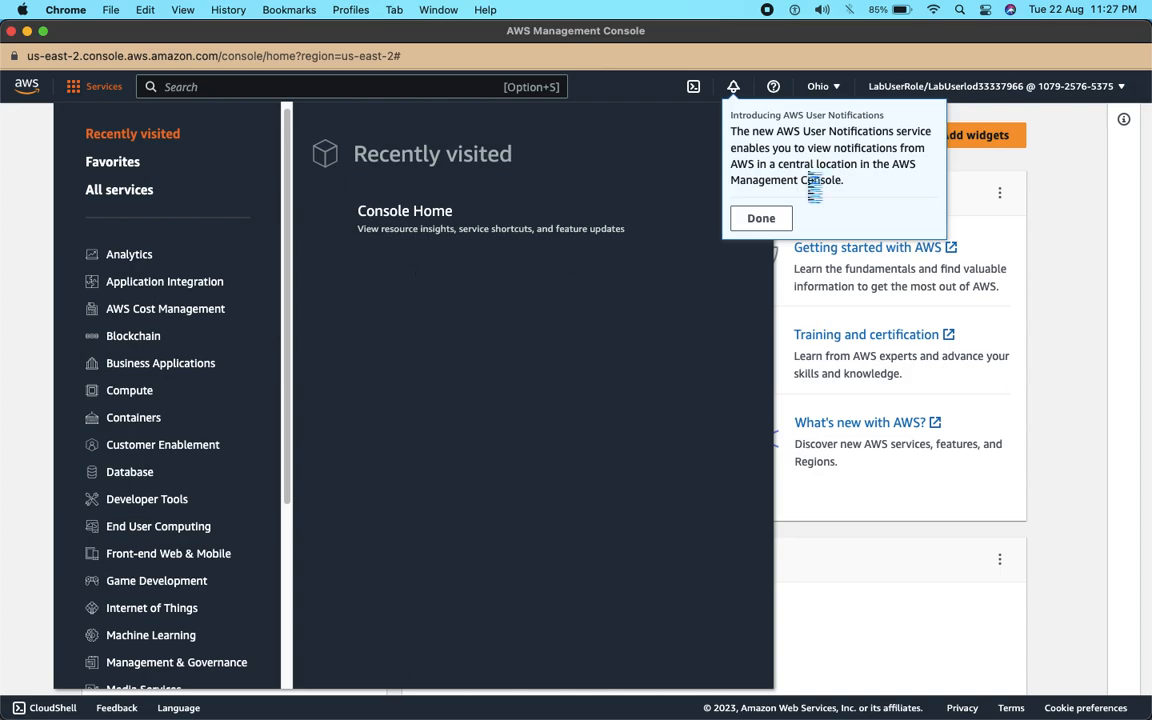
left_click(752, 219)
Step: Look through the service categories in the services menu, from Analytics to Storage
left_click(74, 90)
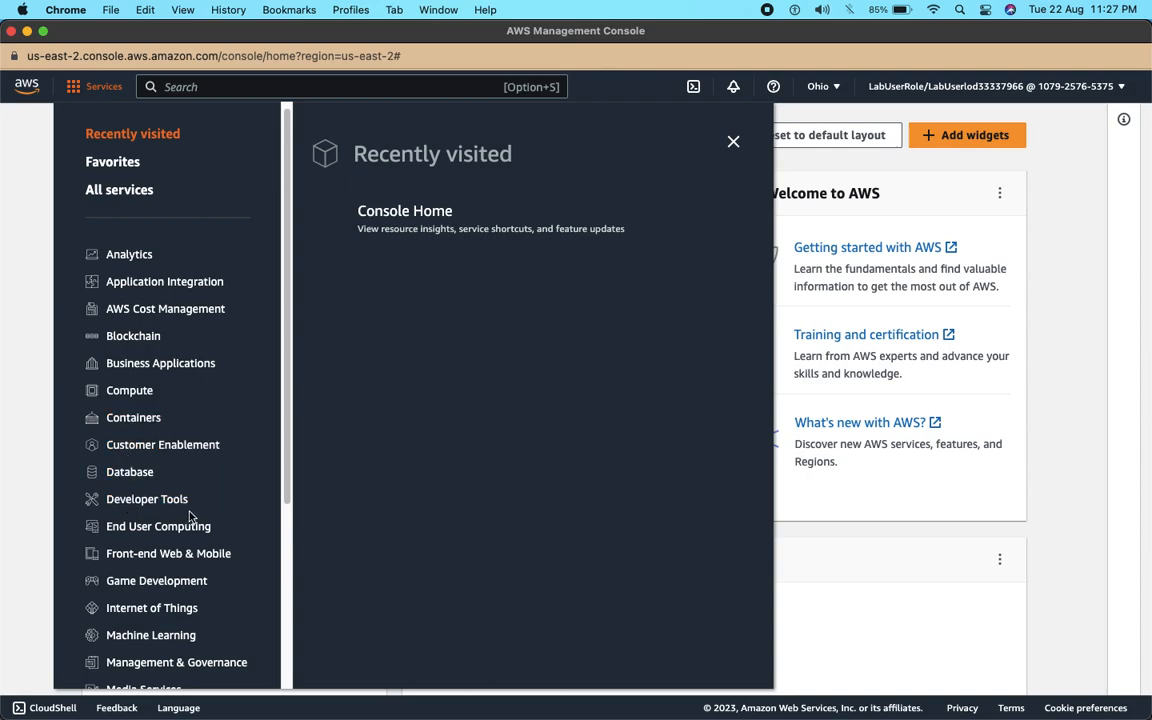
left_click_drag(285, 374, 288, 506)
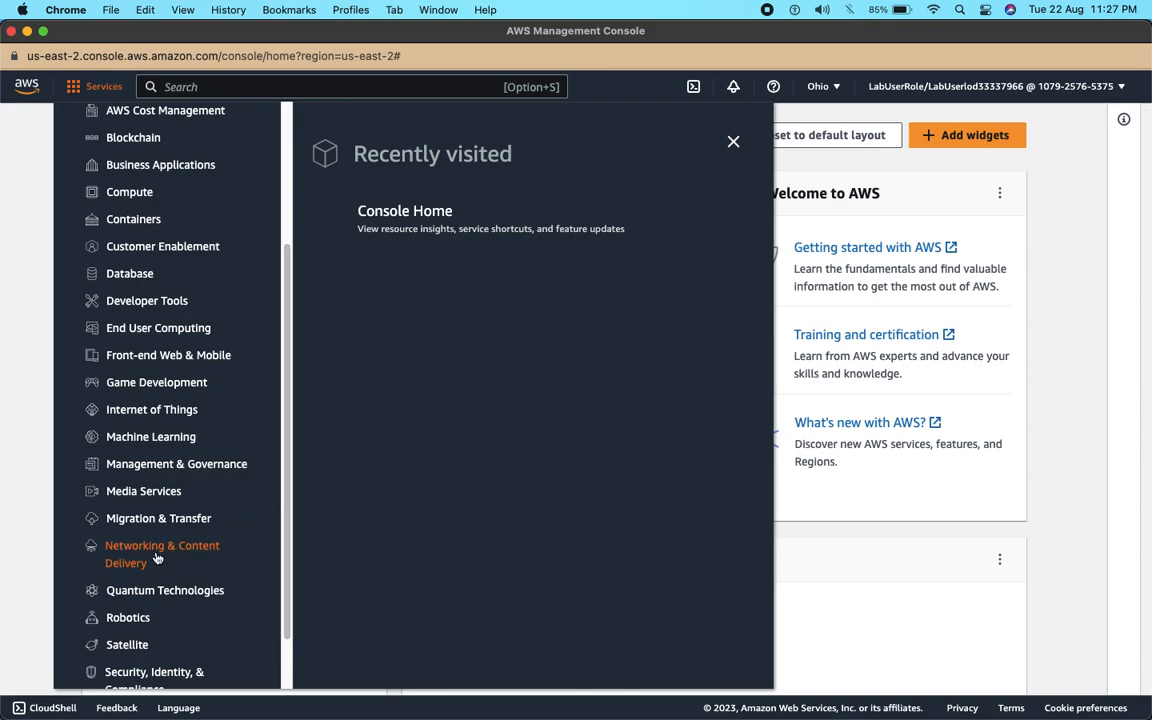
scroll(224, 502, "down", 2)
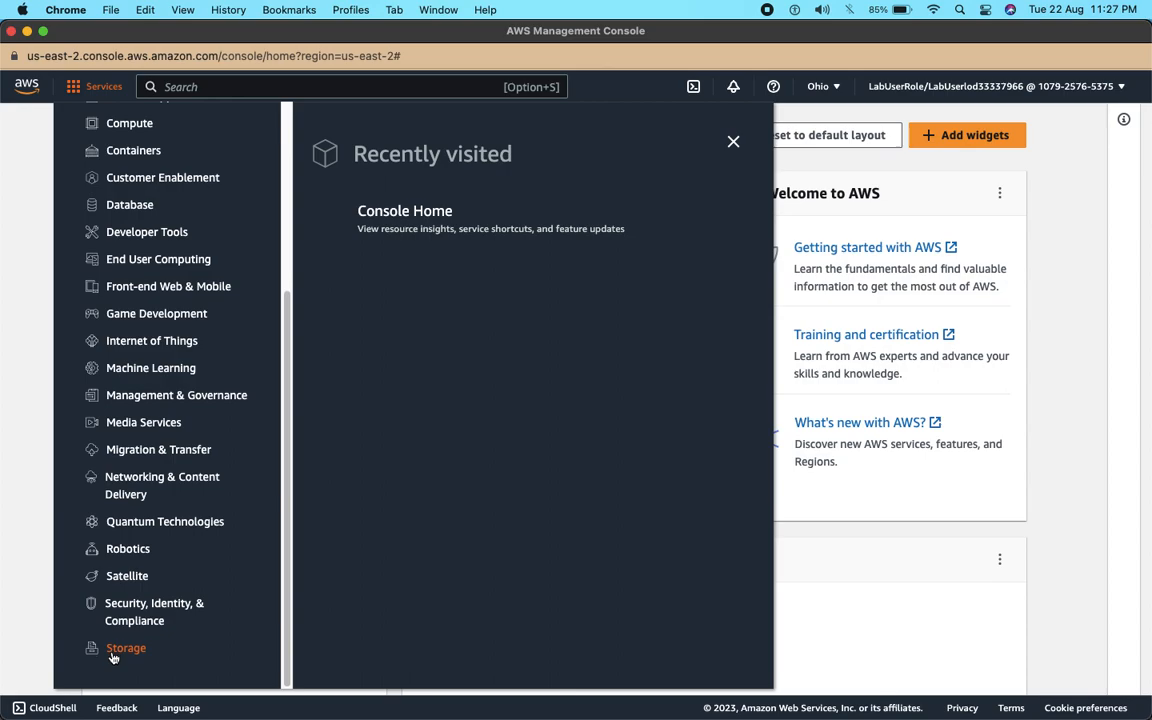
scroll(155, 345, "up", 5)
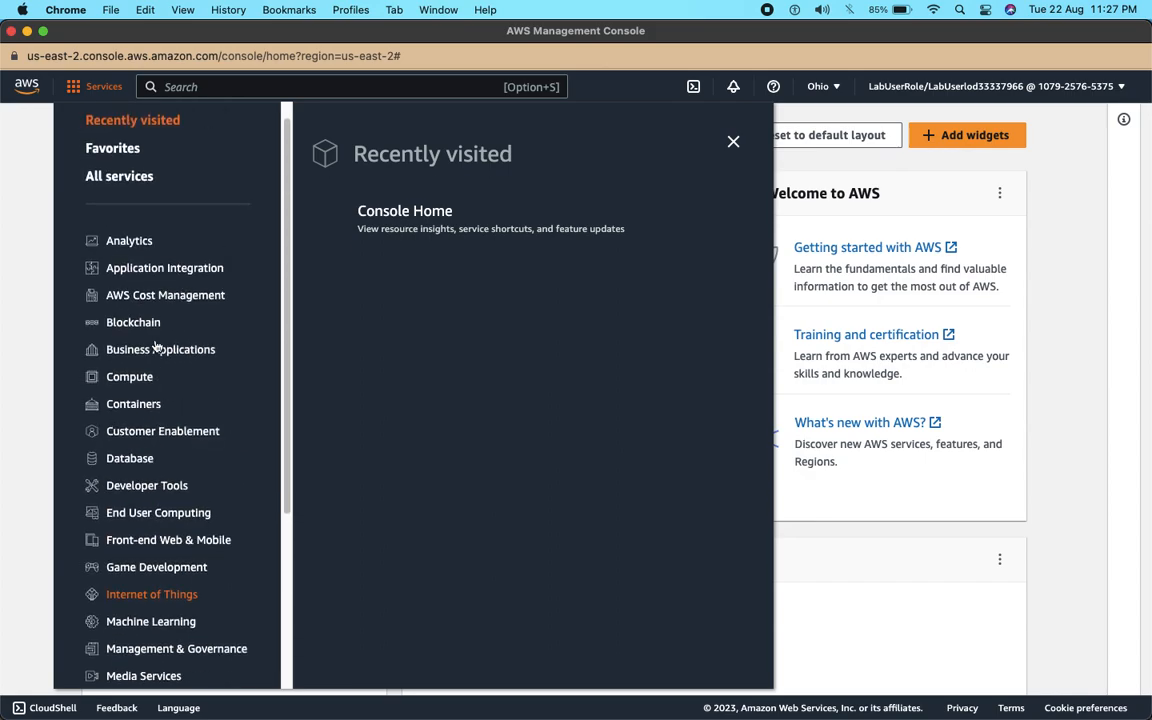
left_click(292, 88)
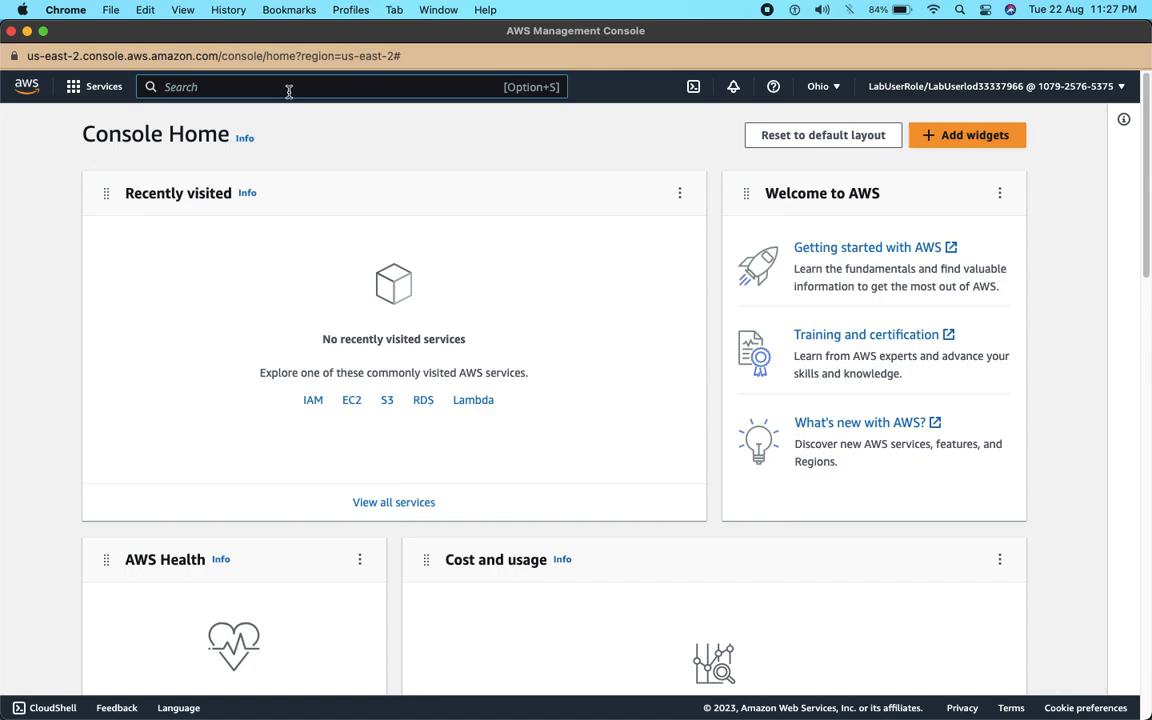
Step: View all AWS services and examine the services listed under each category
left_click(393, 503)
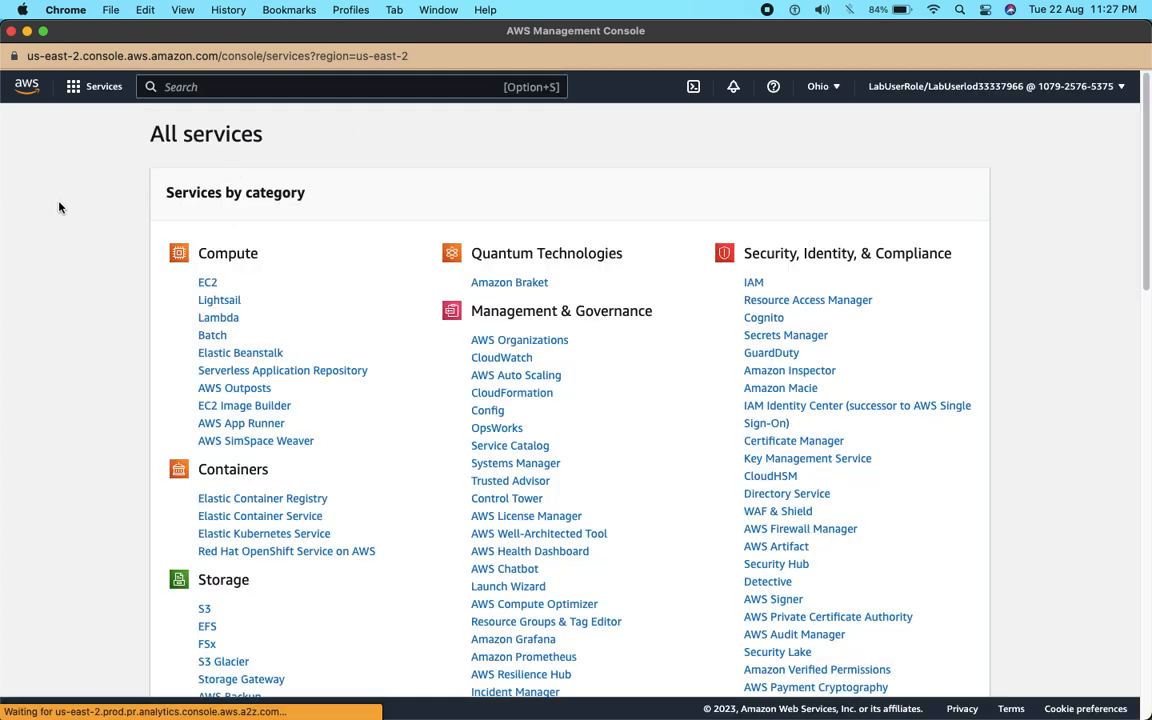
scroll(1041, 206, "down", 3)
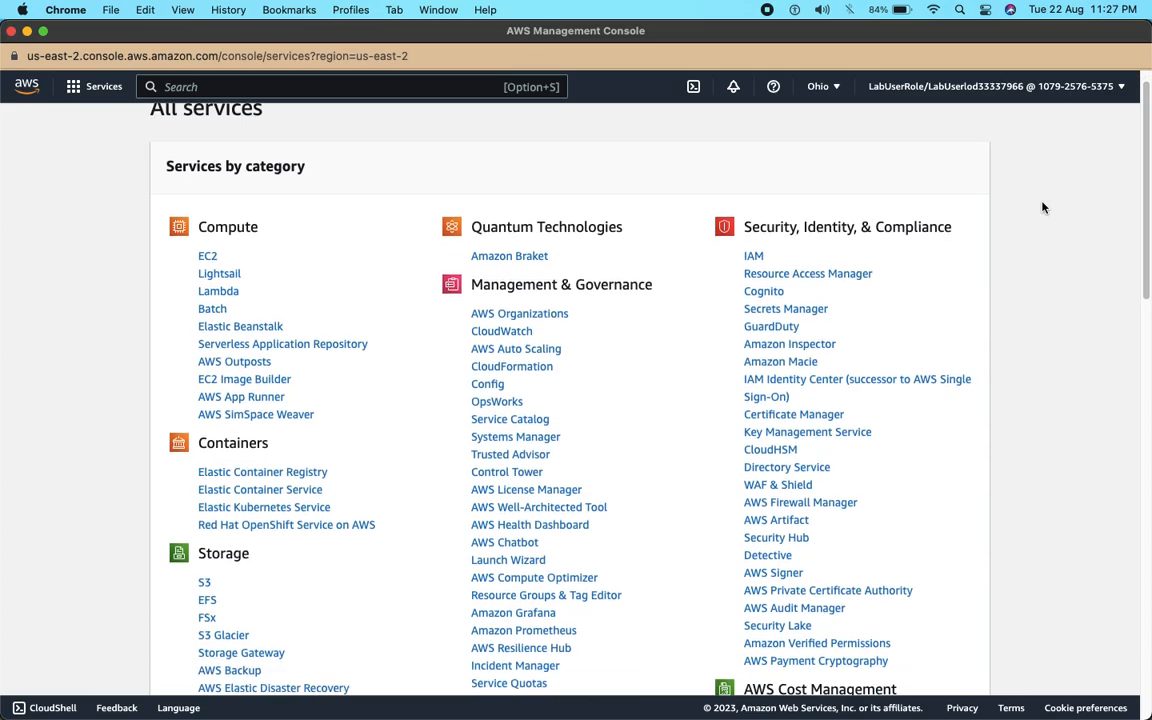
scroll(1041, 206, "down", 8)
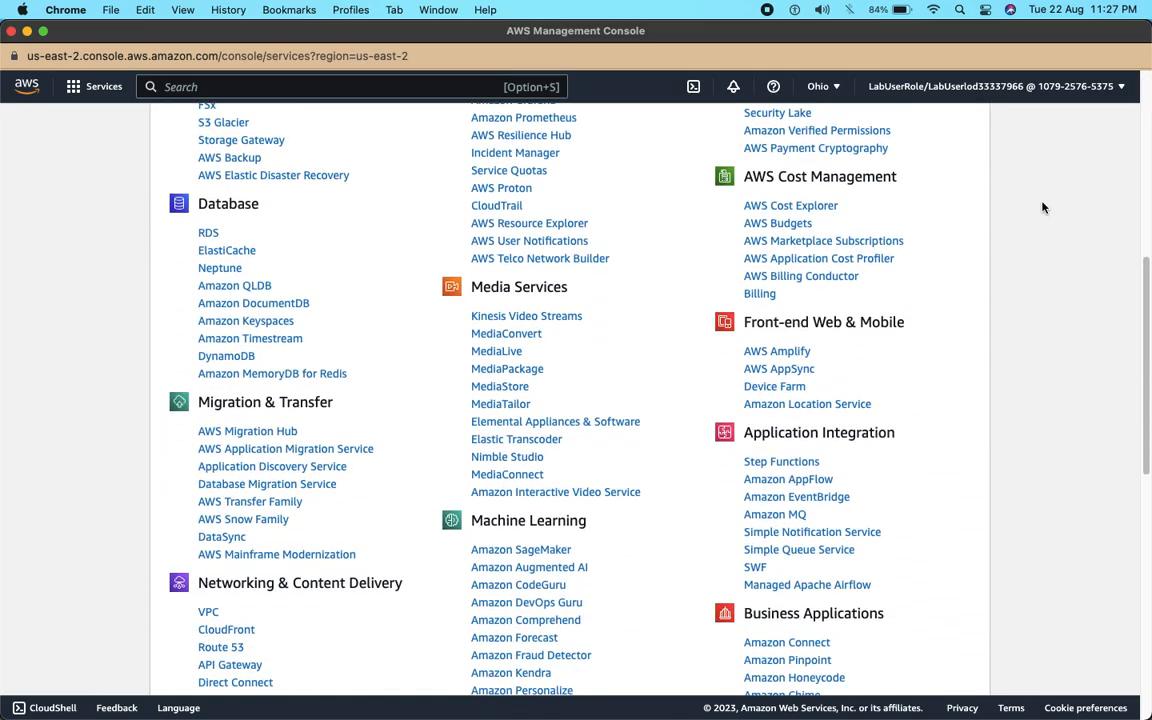
scroll(1041, 206, "down", 8)
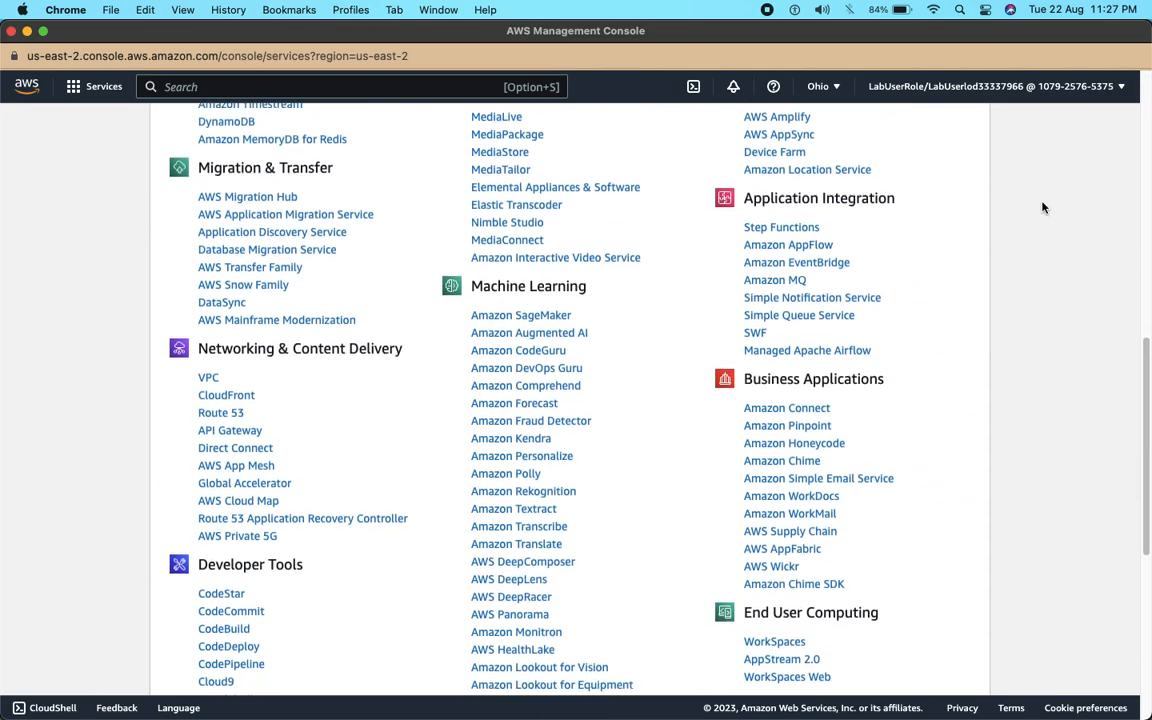
scroll(1043, 207, "down", 1)
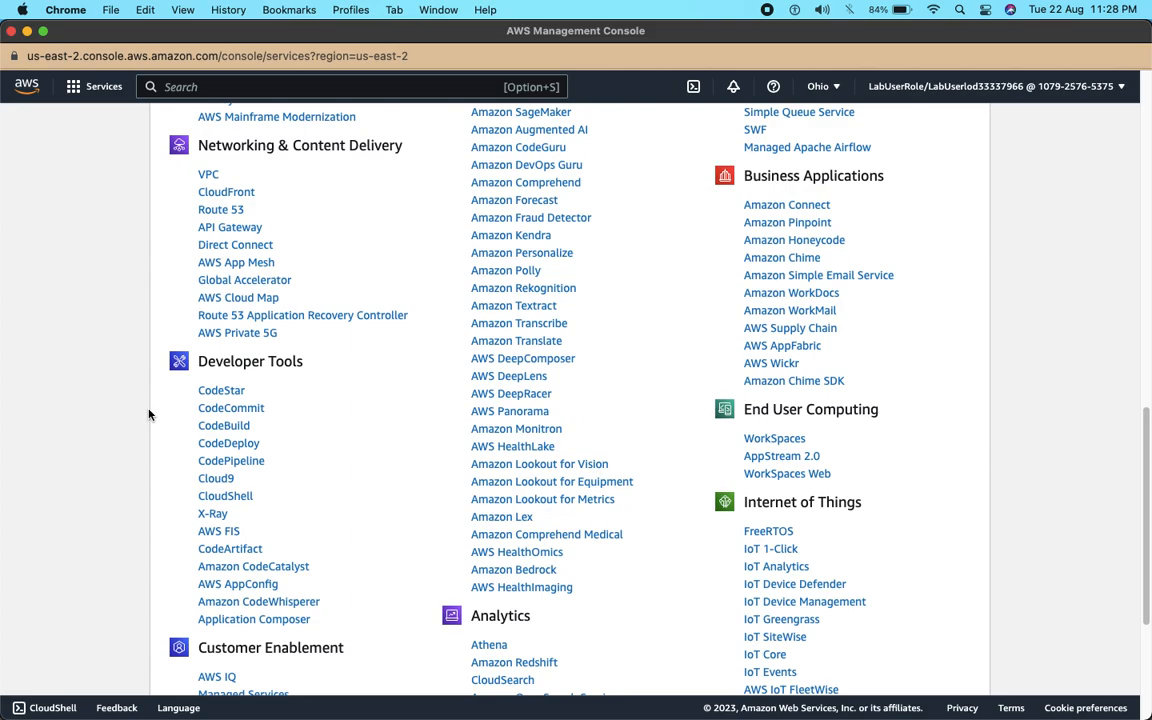
scroll(147, 410, "down", 5)
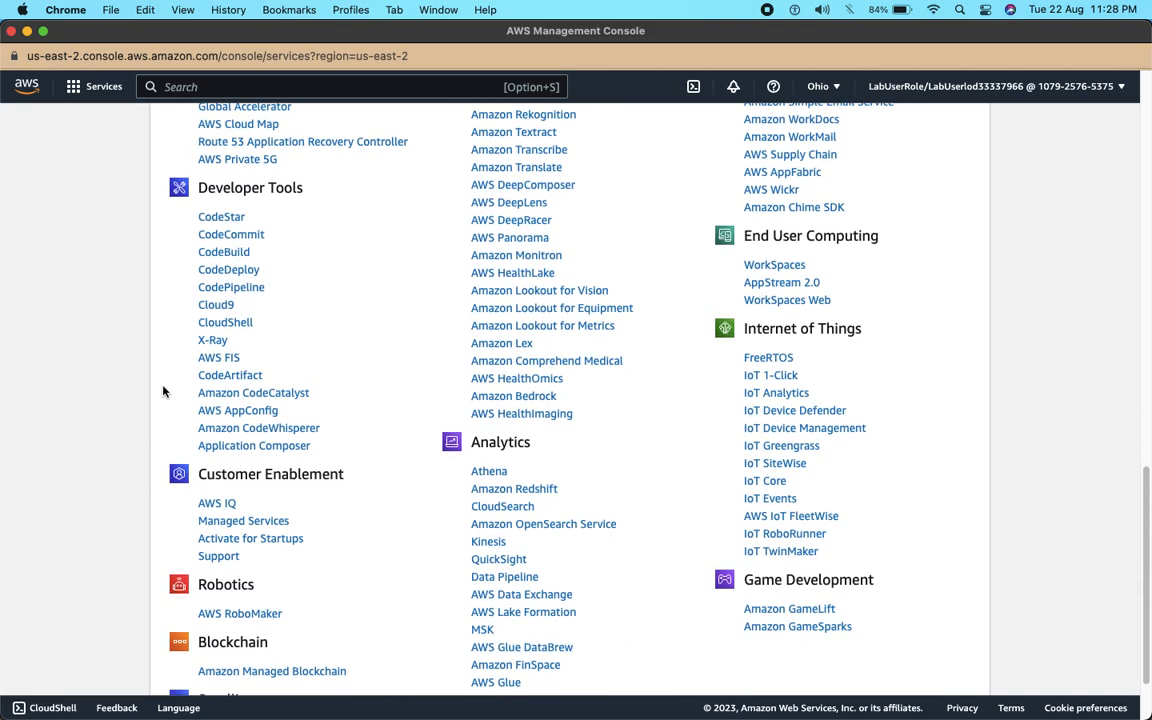
scroll(160, 390, "down", 3)
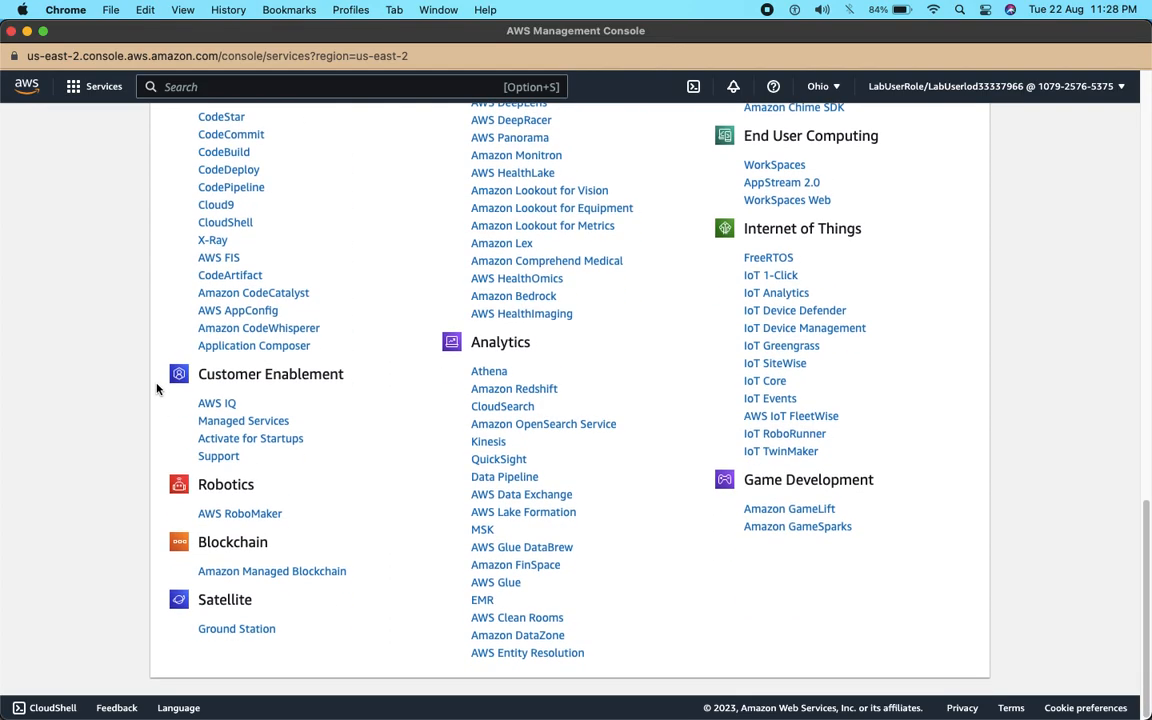
scroll(46, 446, "up", 20)
scroll(52, 446, "up", 10)
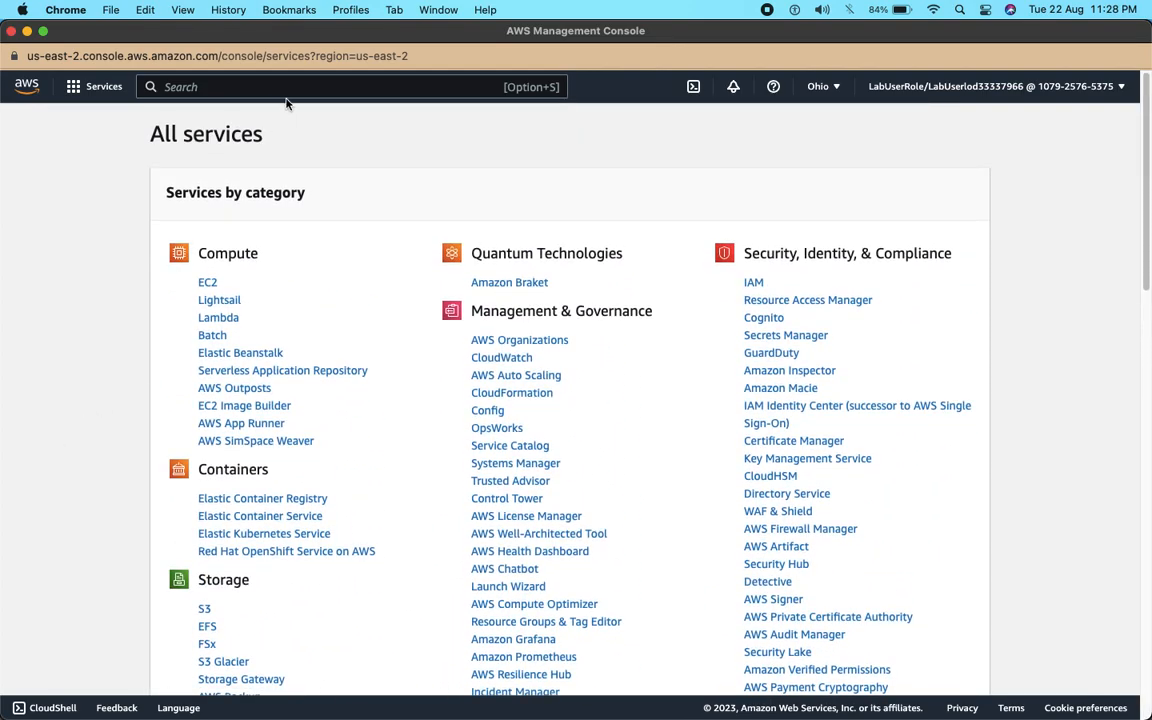
Step: Search the console for "system manager" and open the Systems Manager service
left_click(286, 87)
type("system mana")
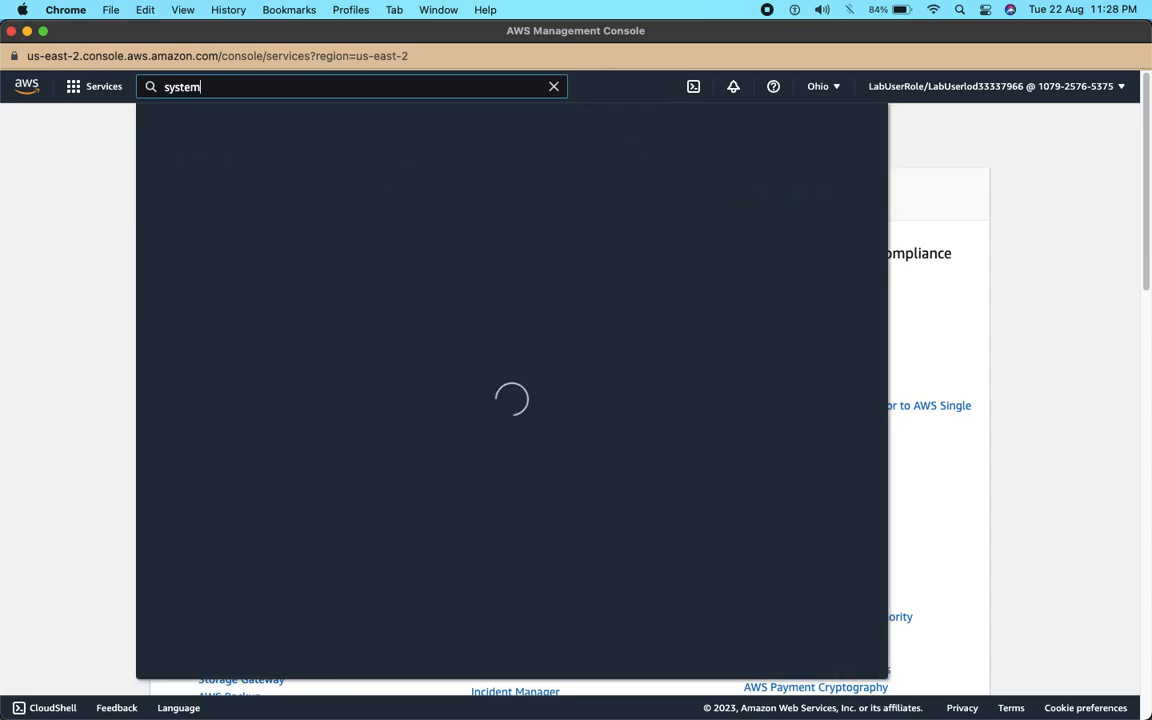
type("ger")
left_click(366, 256)
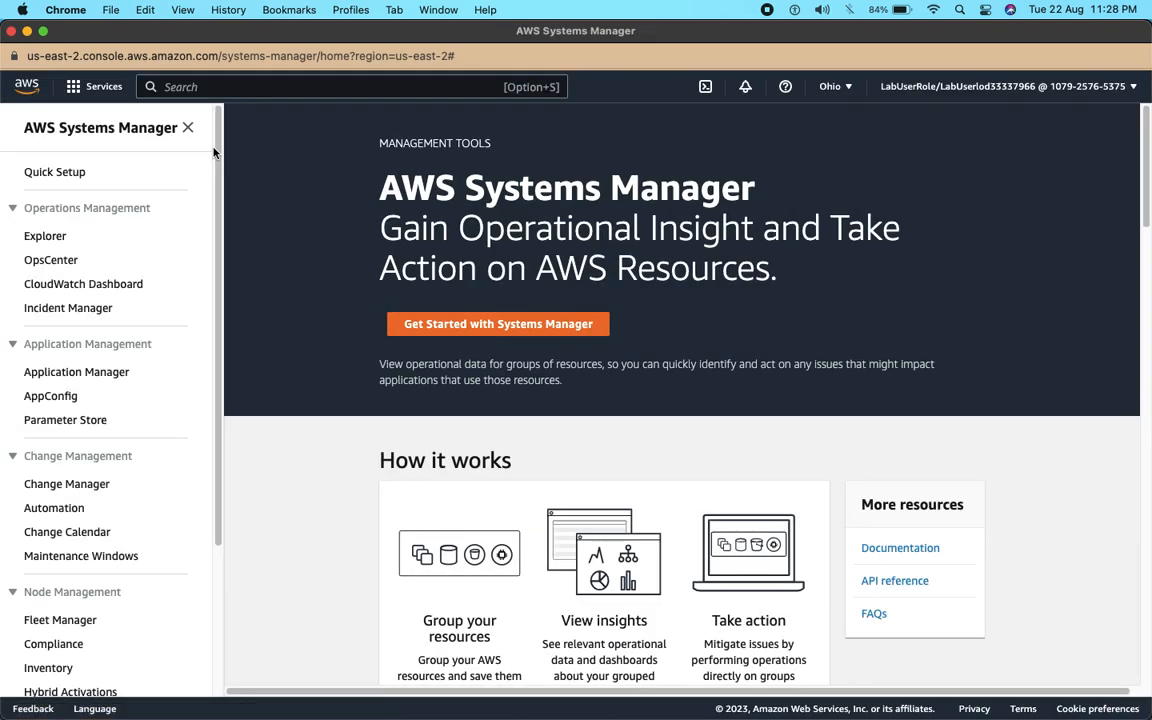
Step: Open Patch Manager from Node Management and go to its dashboard with the EC2 instance management summary
left_click_drag(218, 164, 221, 325)
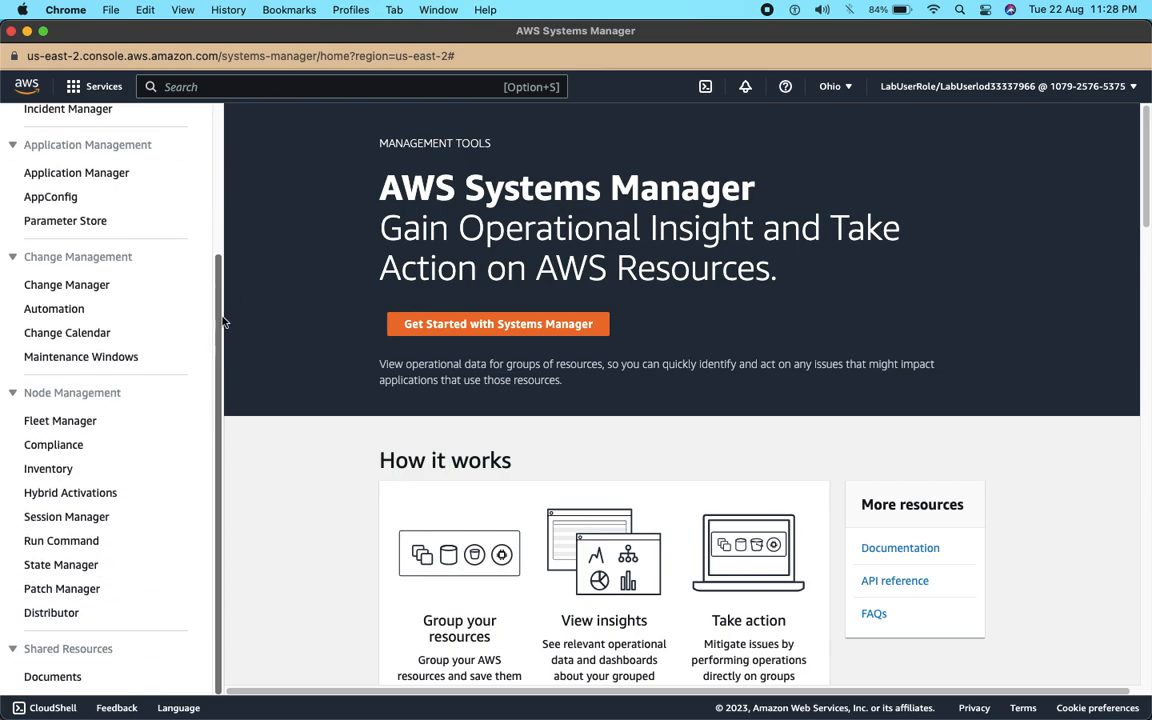
left_click(82, 589)
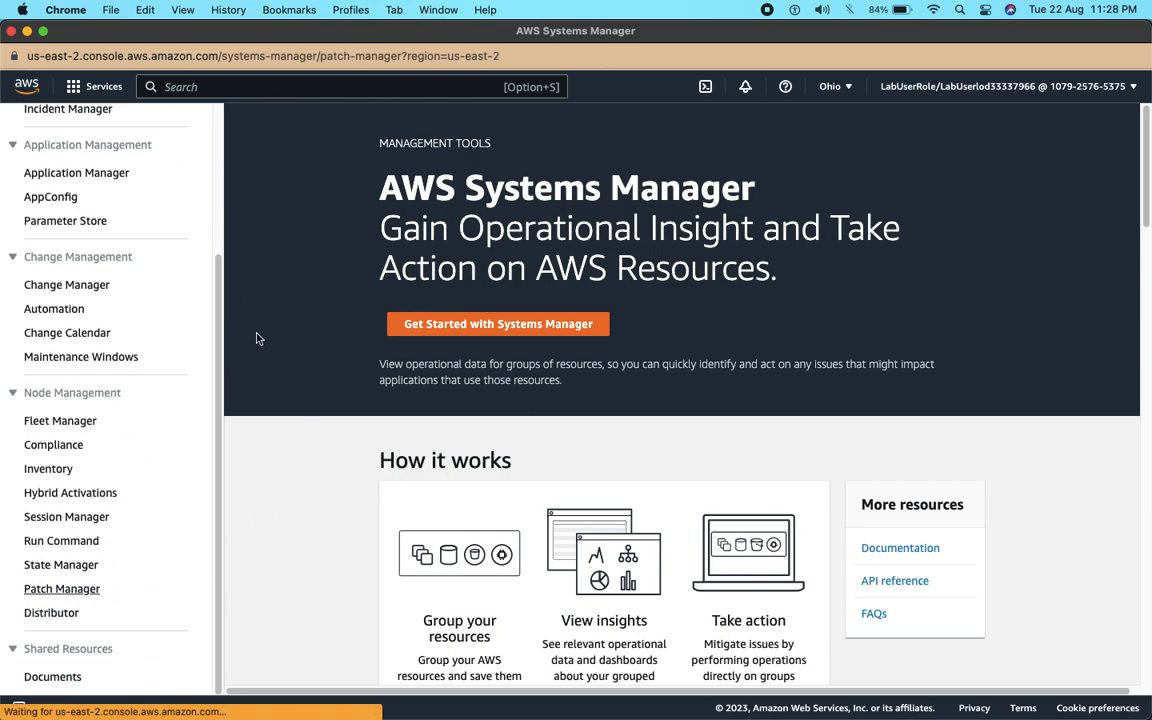
left_click(398, 322)
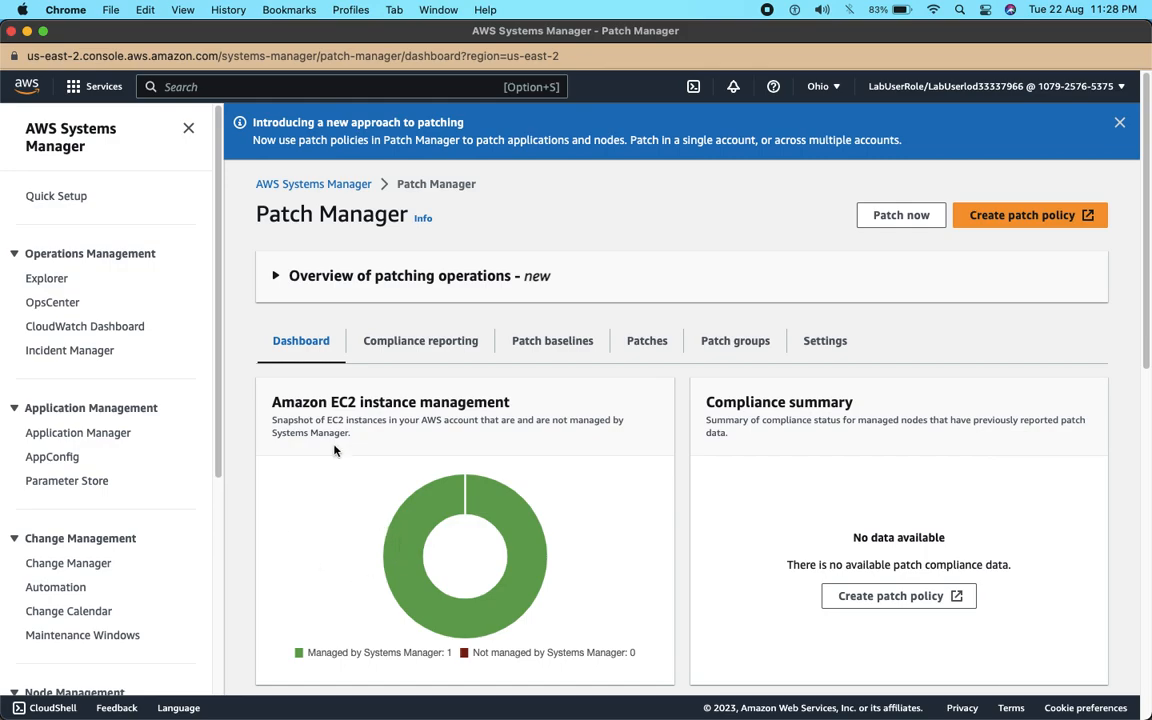
left_click_drag(281, 402, 474, 403)
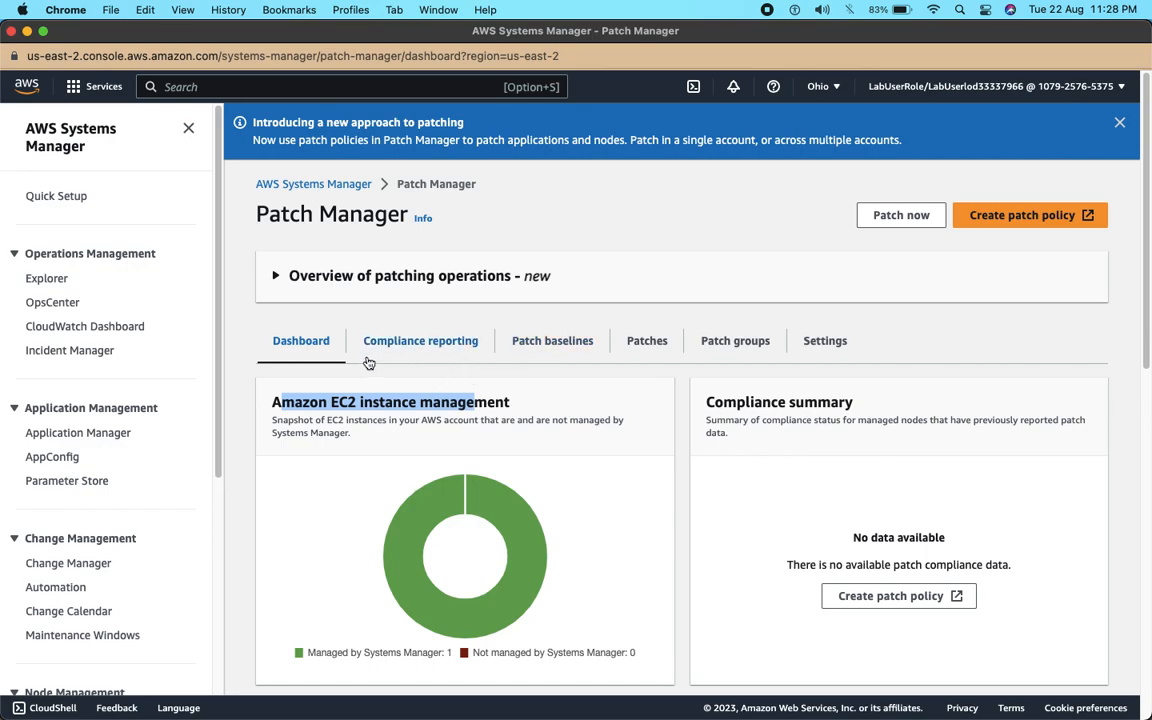
Step: Filter the patch baselines in Patch Manager by Operating system = Windows
left_click(550, 340)
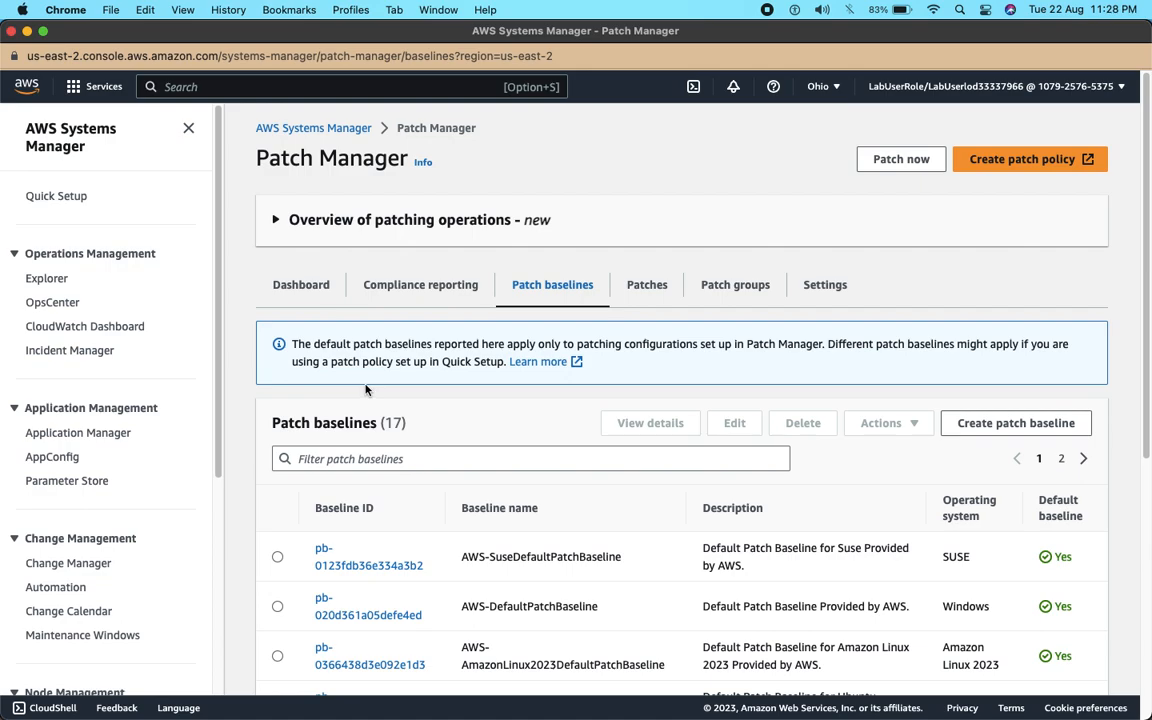
left_click(382, 458)
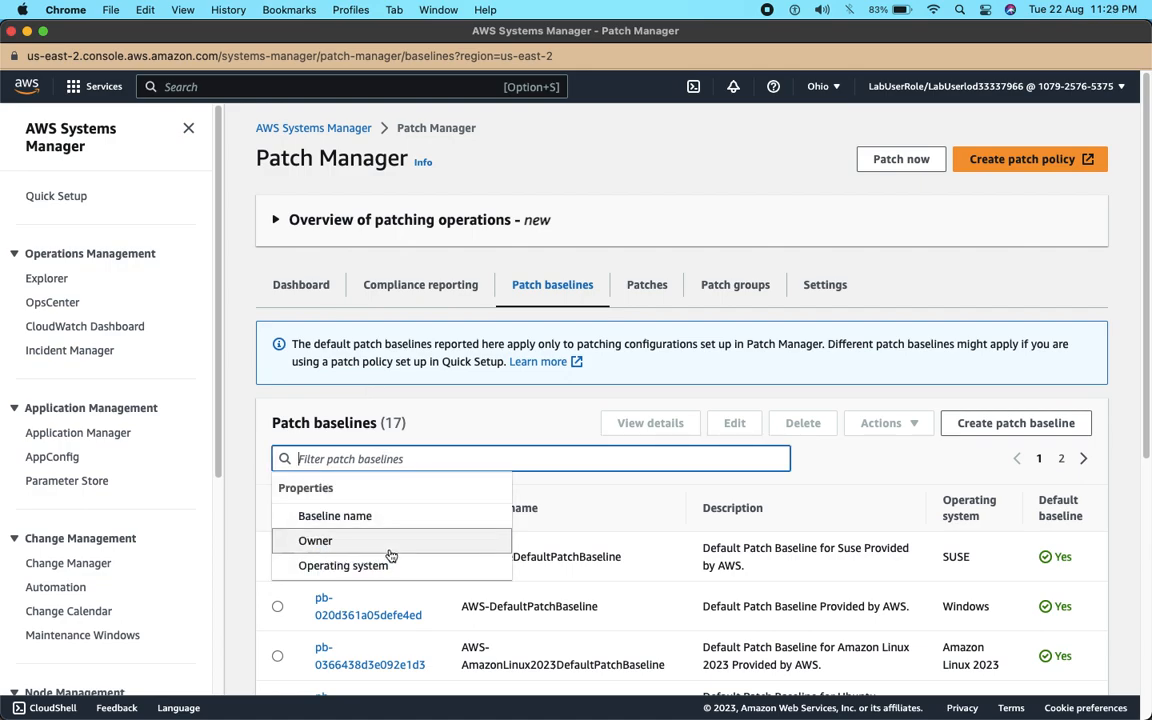
left_click(345, 565)
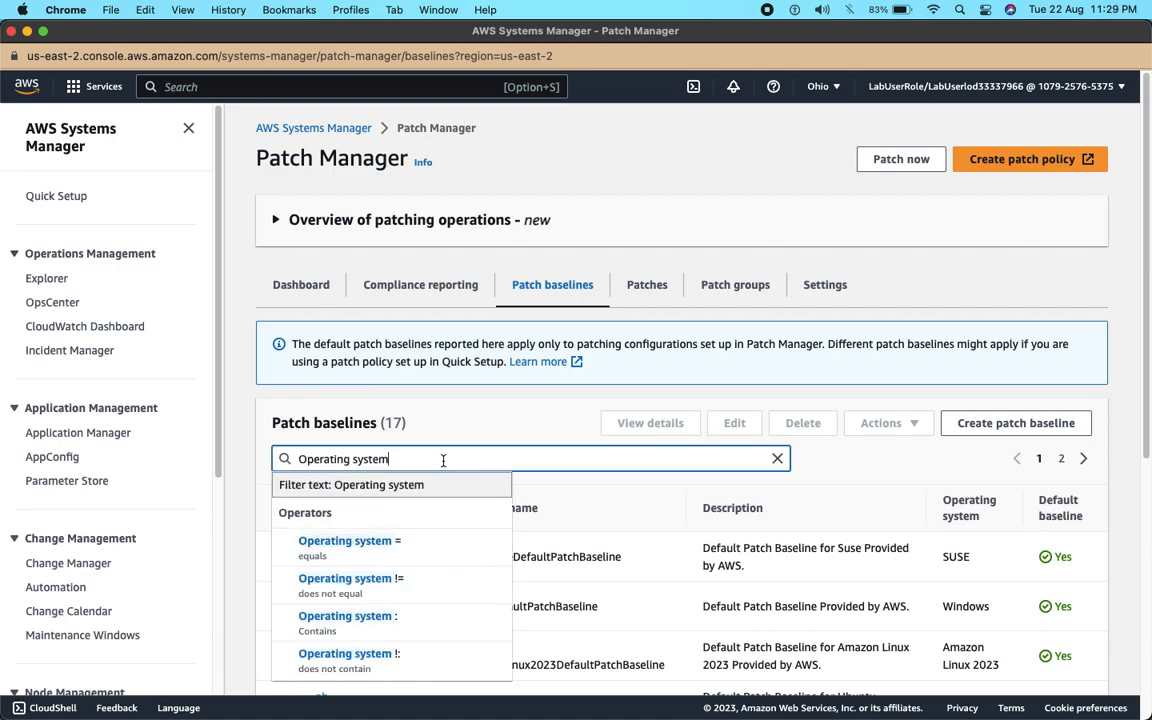
left_click(373, 552)
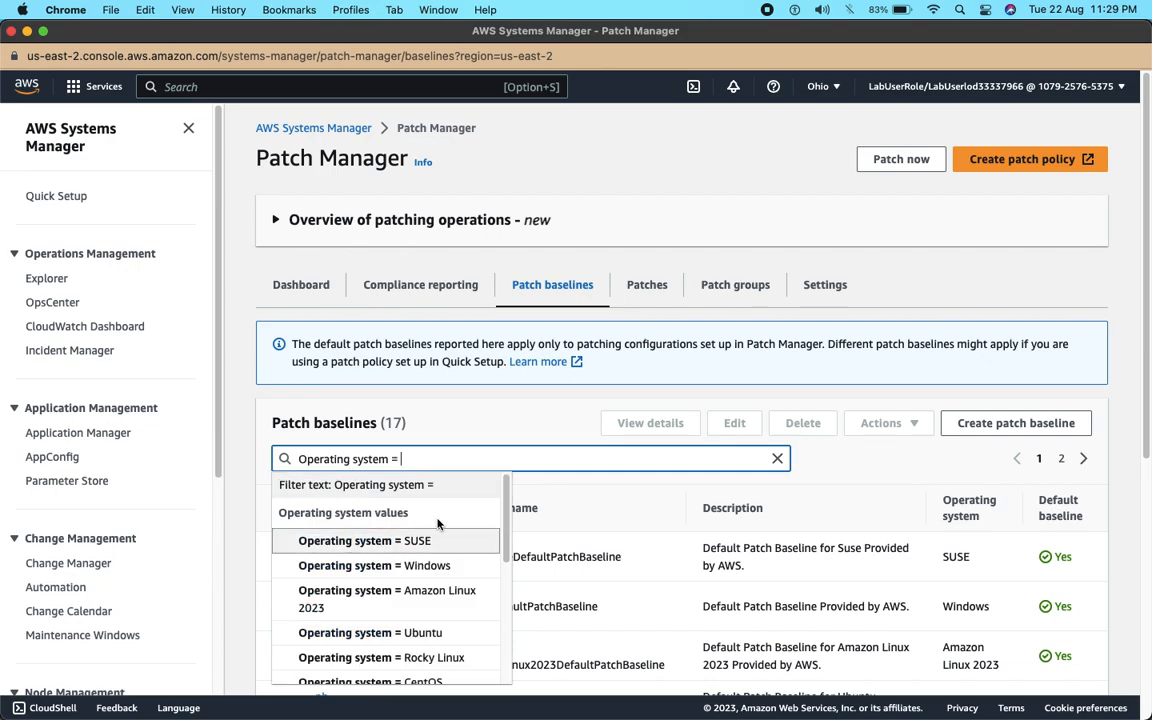
left_click(426, 571)
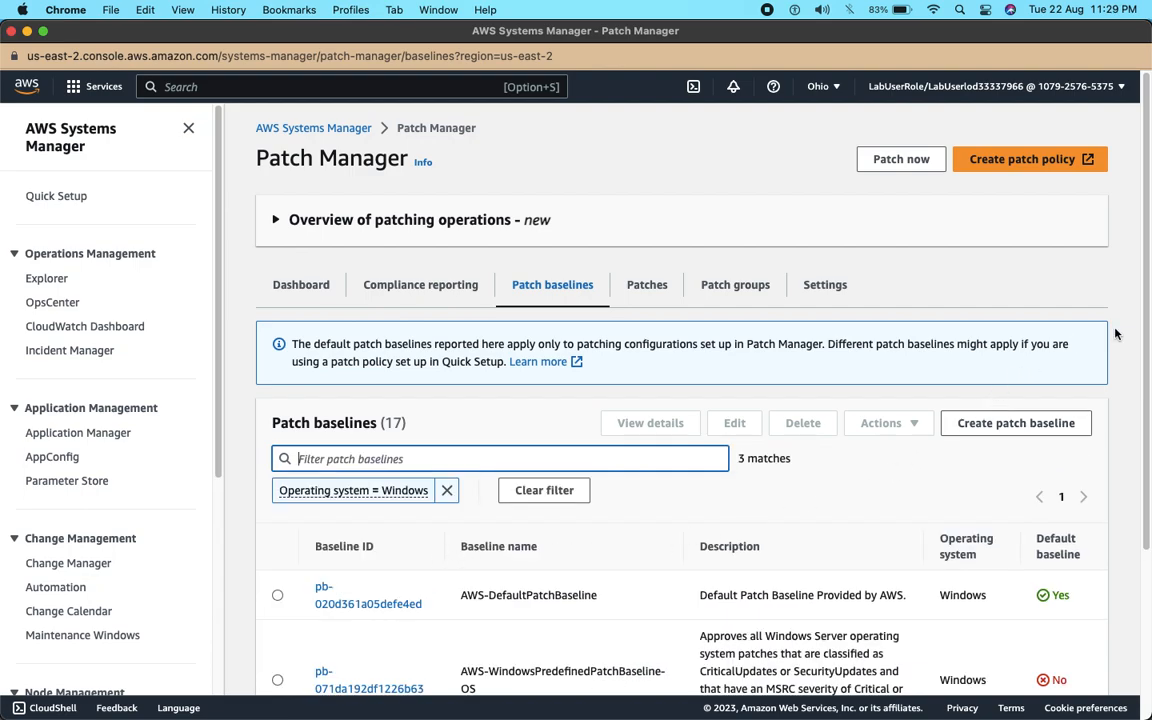
Step: Open the patch group settings of the Windows baseline AWS-DefaultPatchBaseline, and view that baseline's details
scroll(1118, 463, "down", 3)
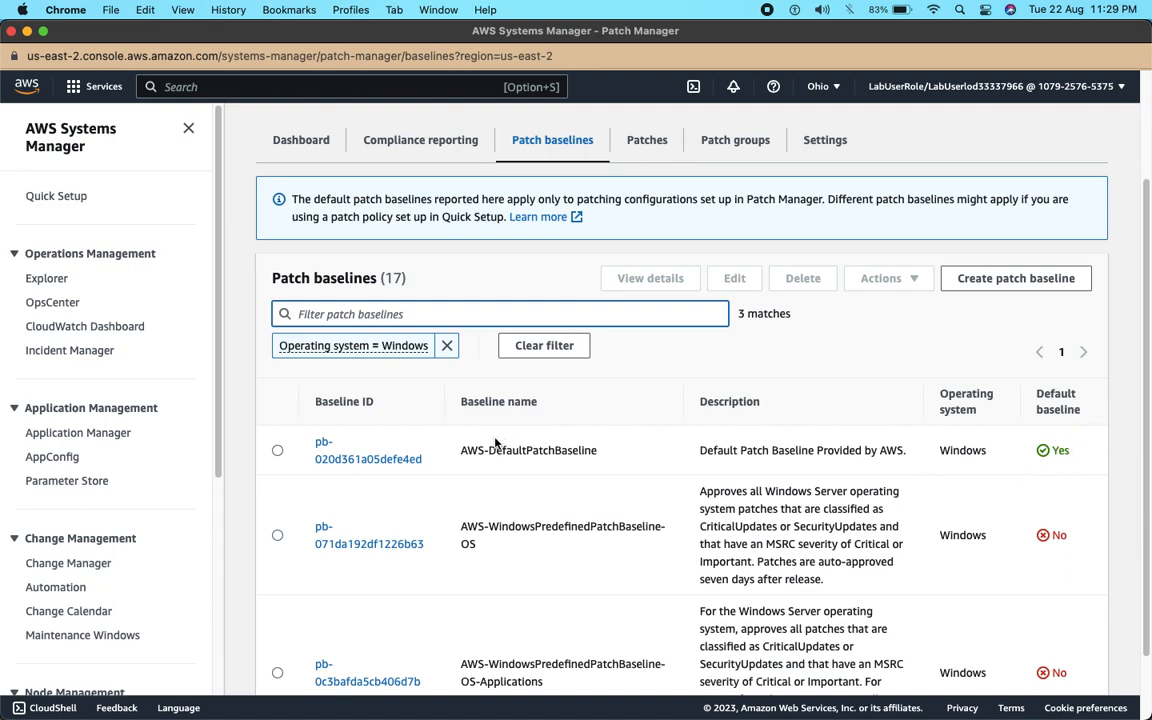
left_click(277, 451)
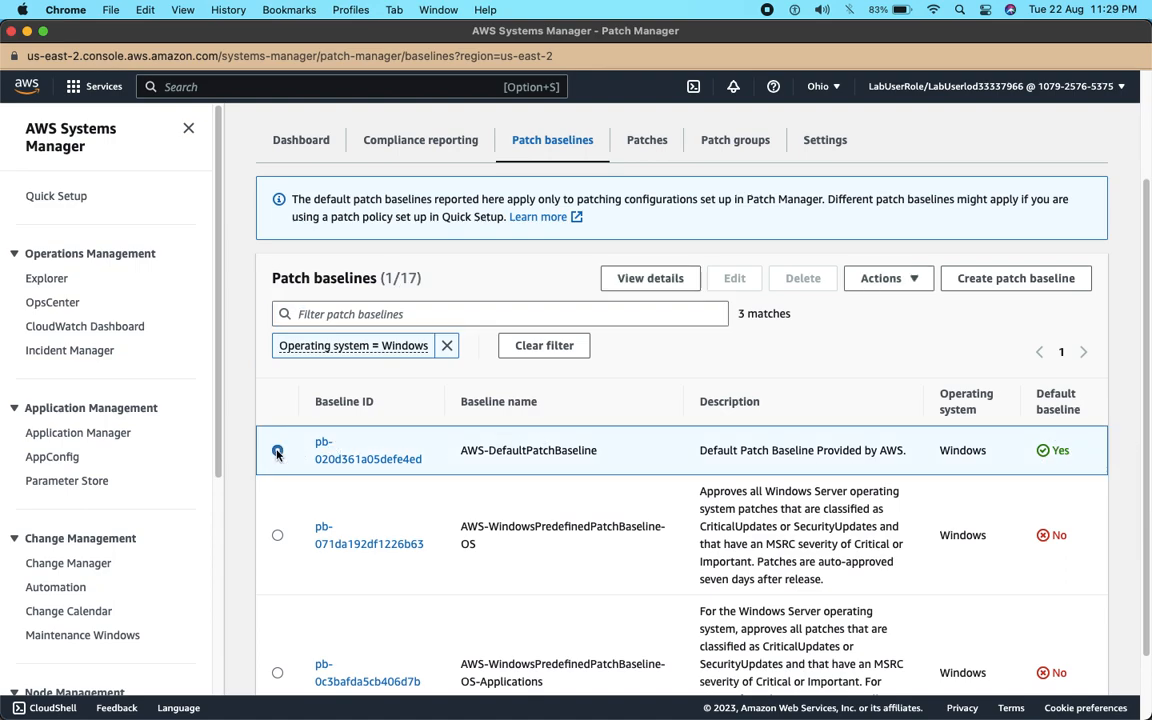
left_click(889, 289)
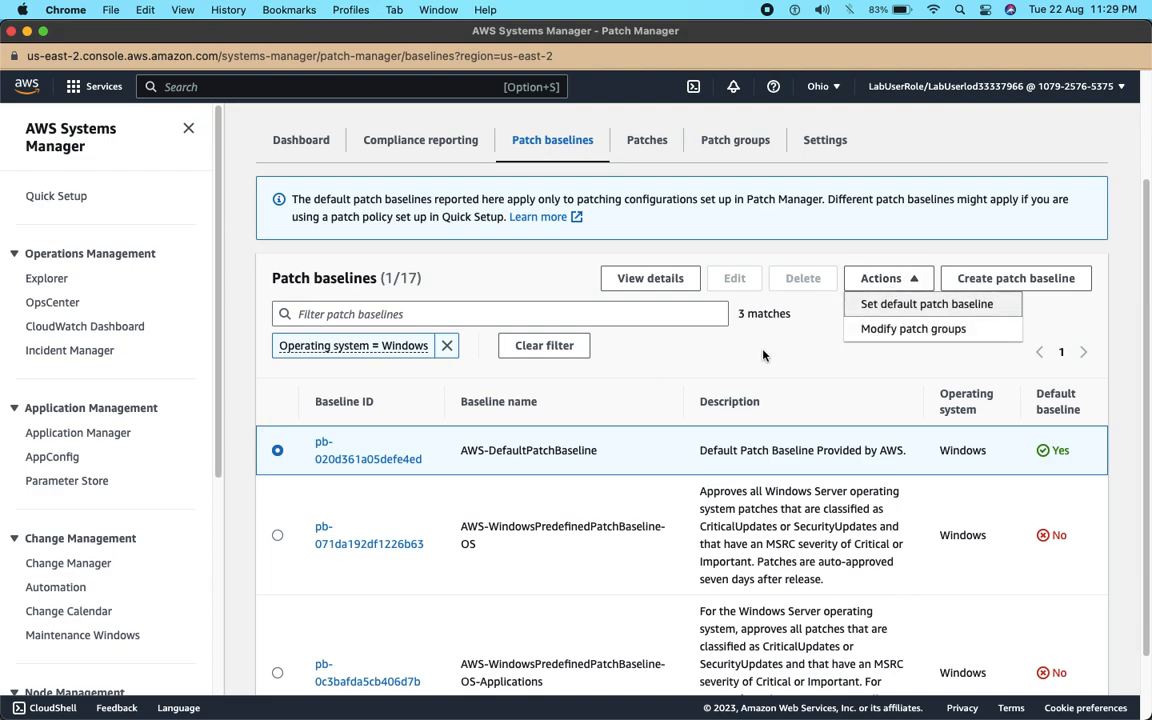
left_click(901, 333)
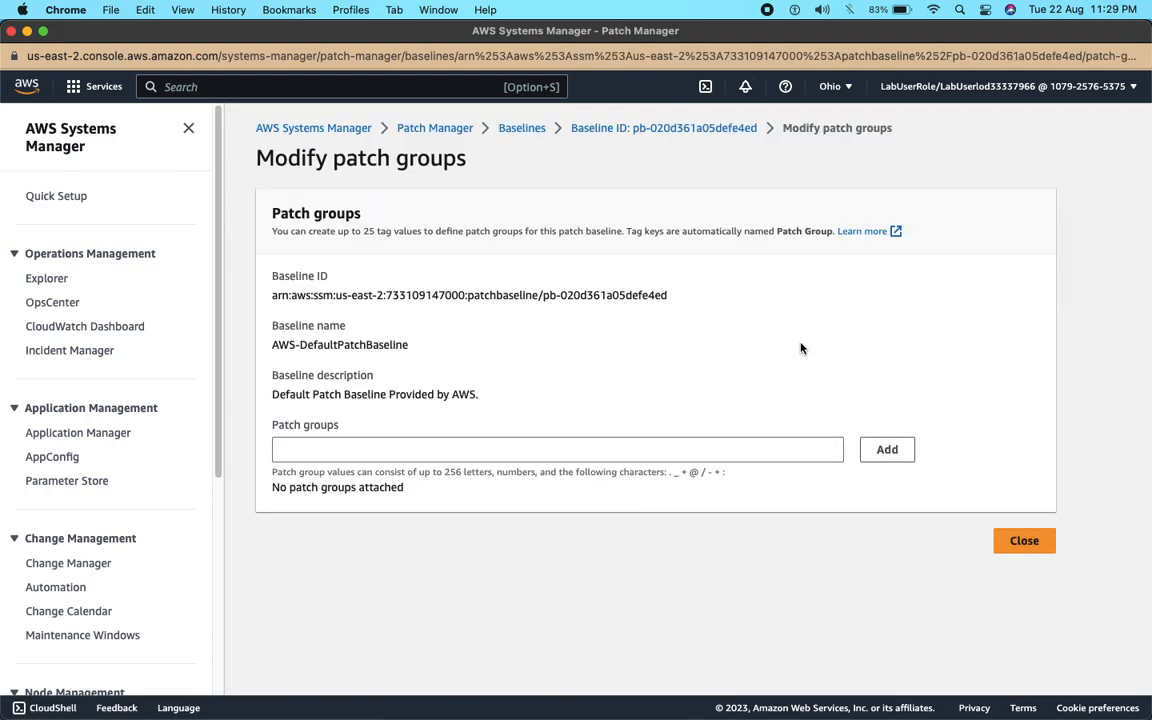
left_click(600, 127)
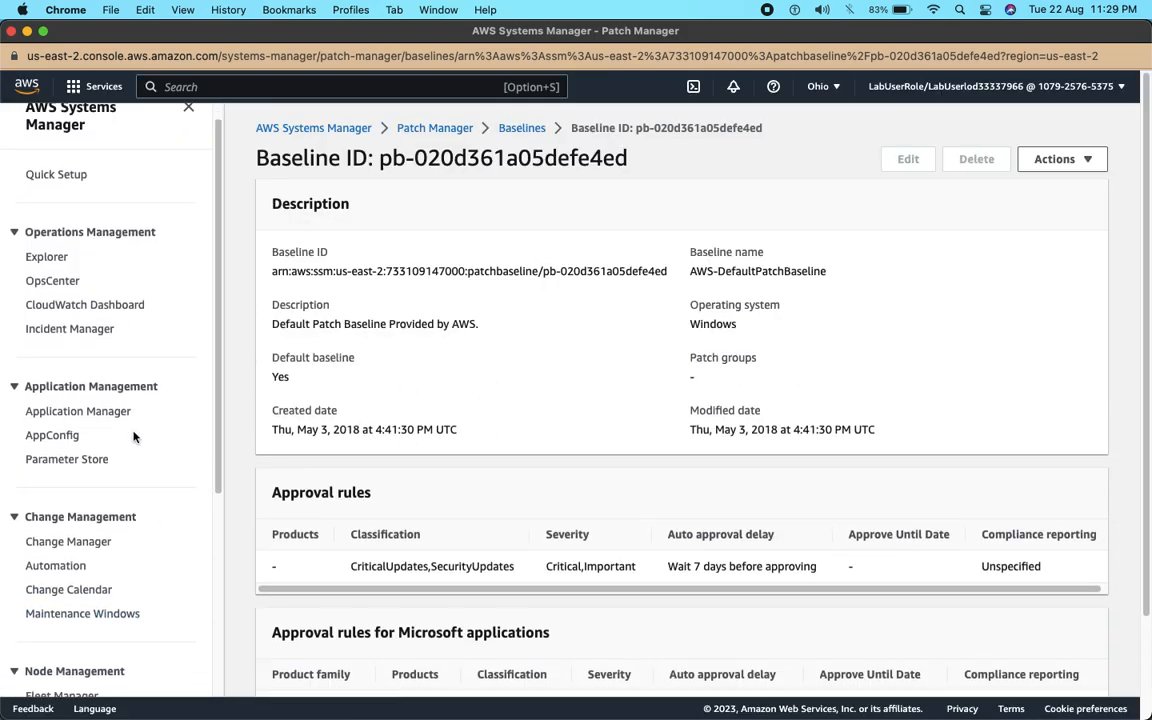
Step: Return to the Patch Manager dashboard and examine its compliance summaries and recent patching operations
scroll(120, 470, "down", 5)
left_click(92, 549)
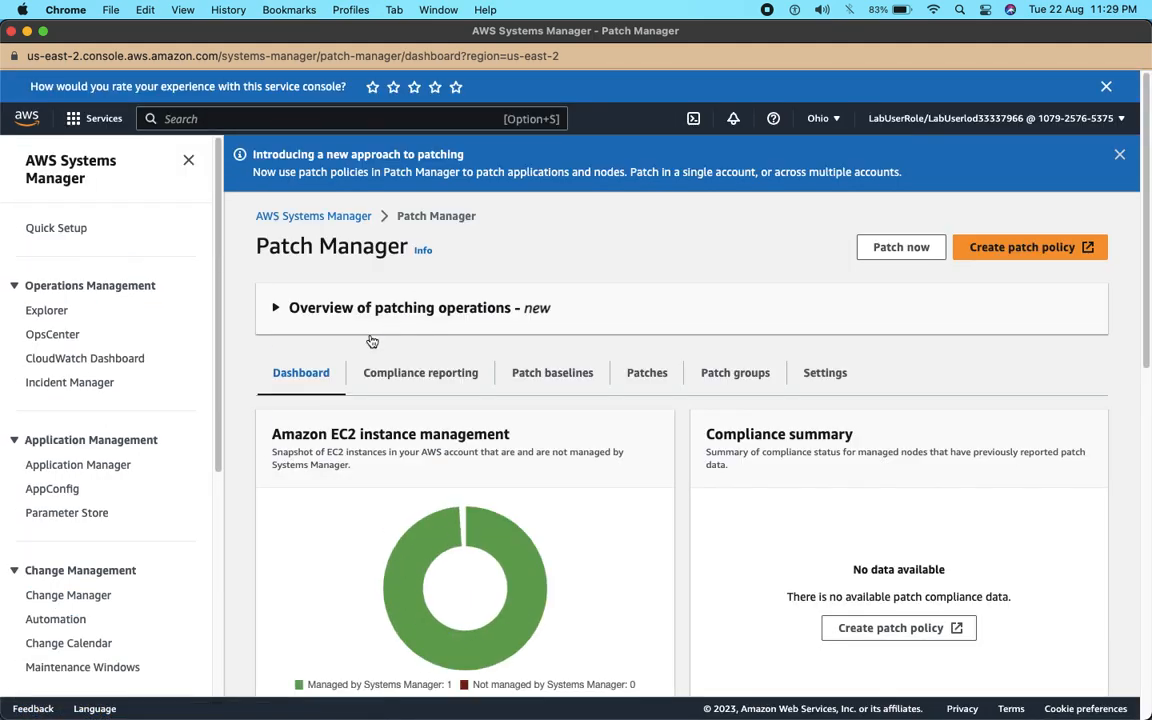
scroll(386, 337, "down", 6)
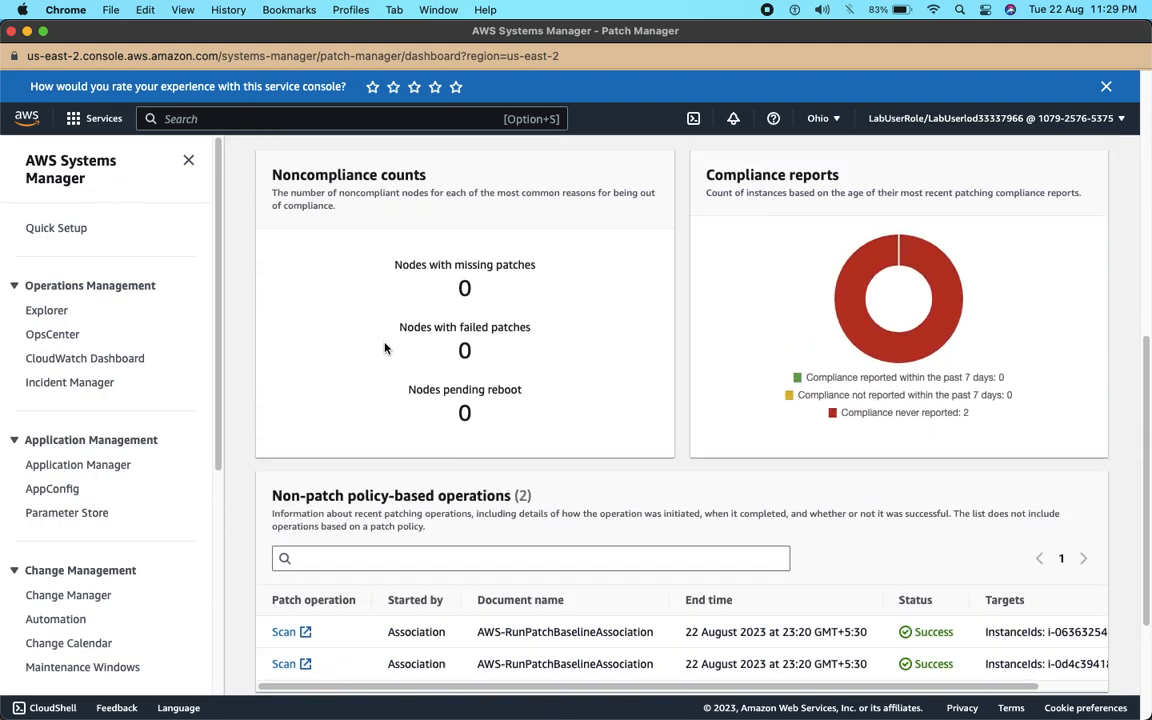
scroll(386, 345, "up", 4)
scroll(386, 347, "up", 3)
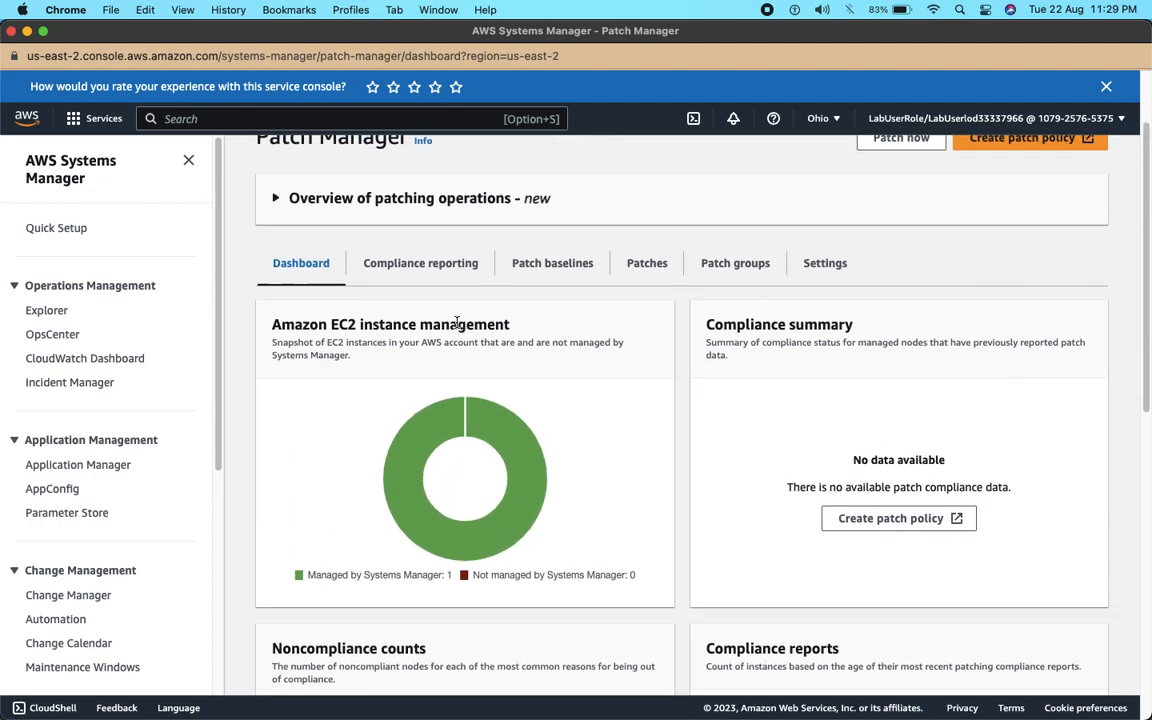
Step: Open the patch baselines list, filter it by Operating system = Windows, and review the matching baselines
left_click(535, 274)
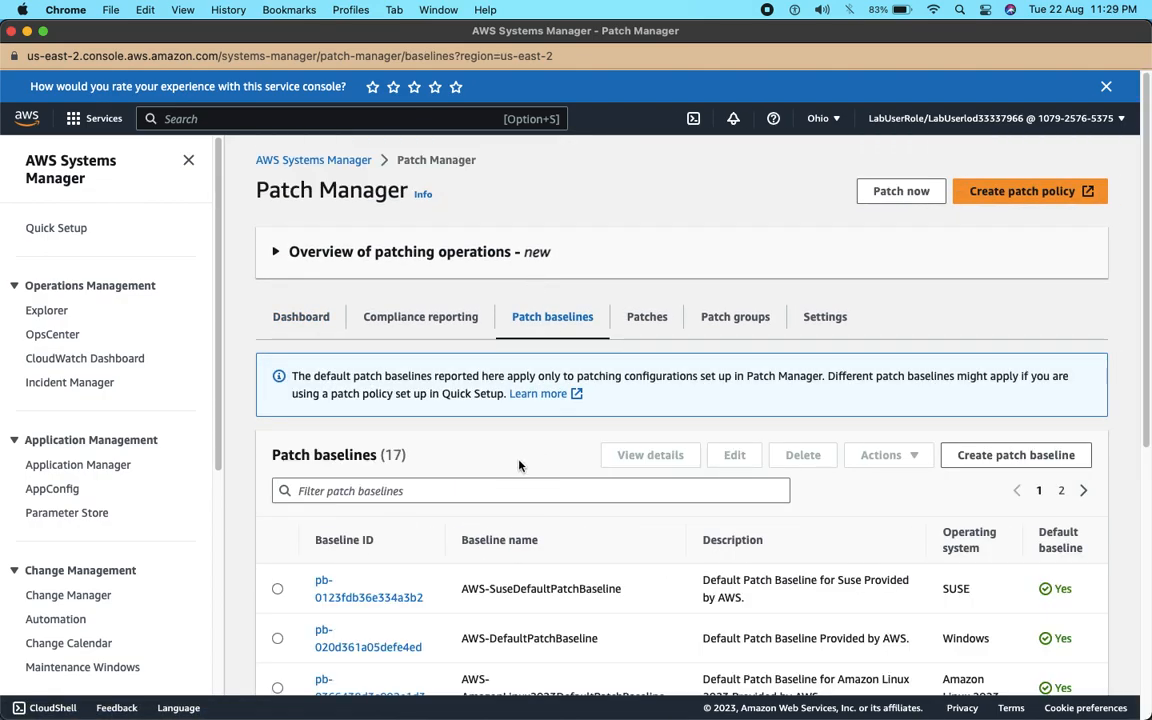
left_click(440, 497)
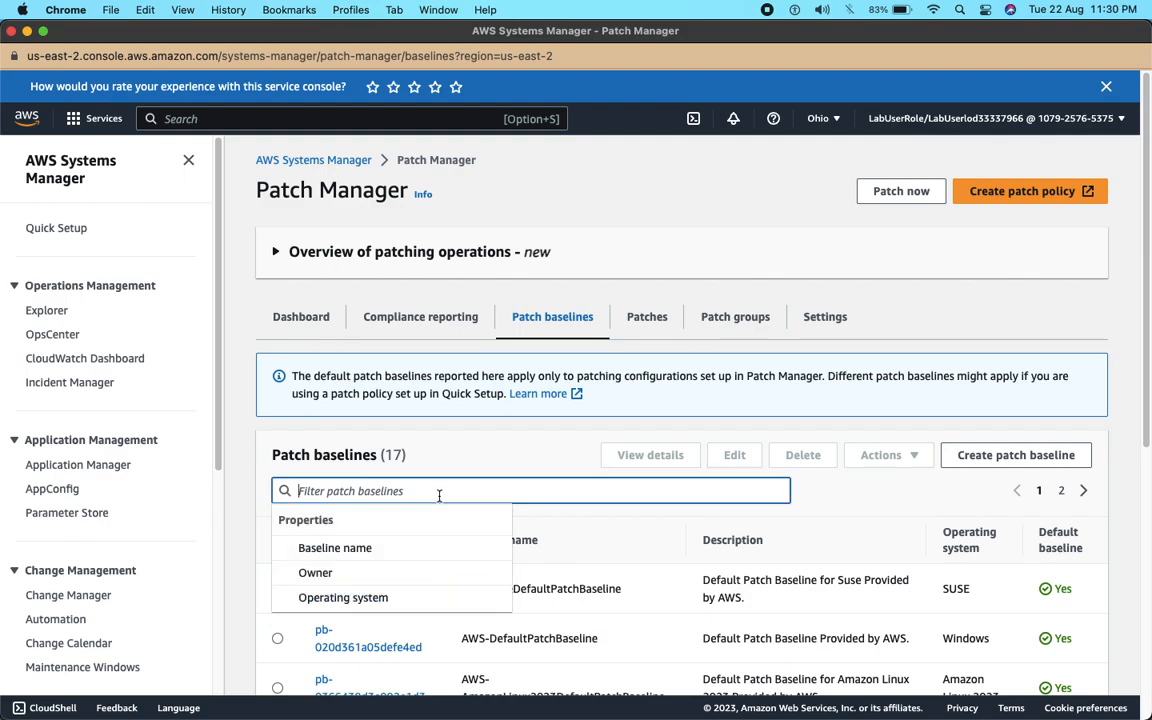
left_click(314, 593)
left_click(388, 585)
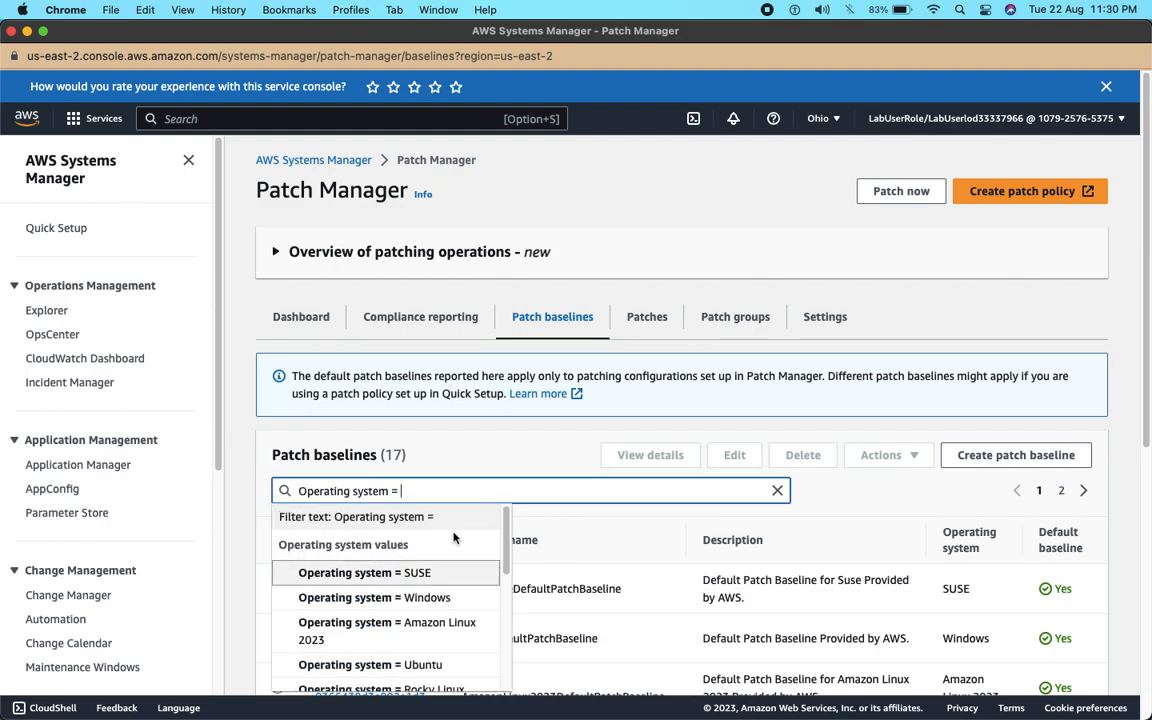
left_click(424, 598)
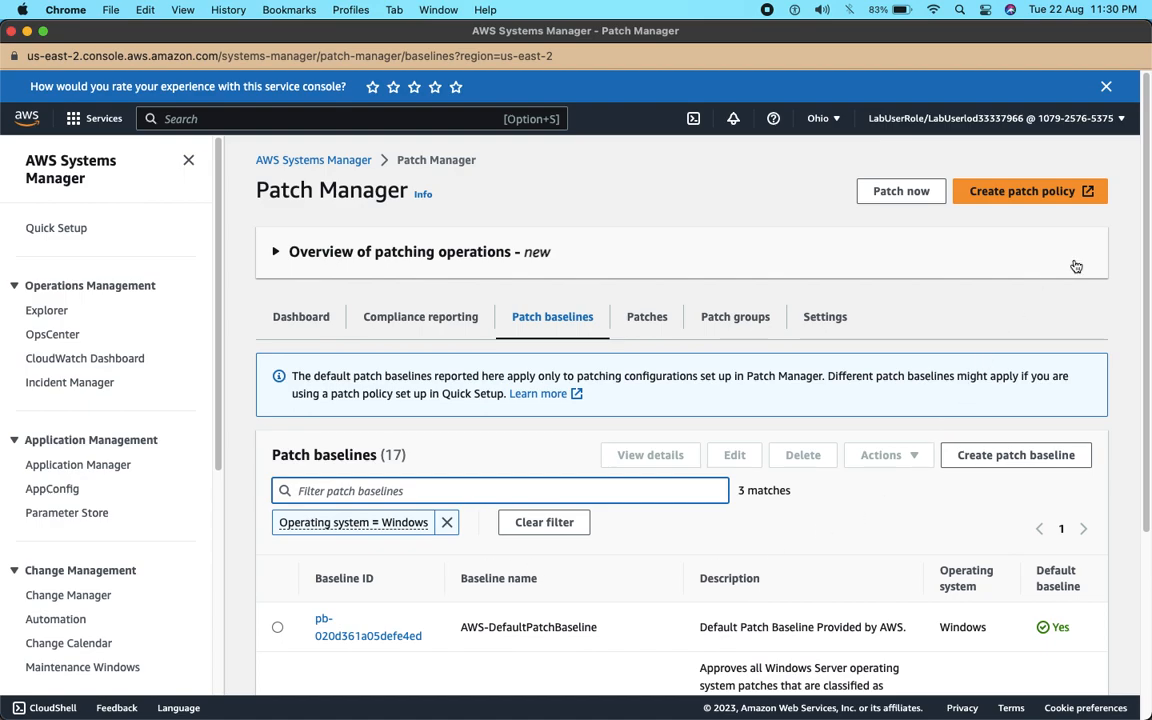
scroll(1139, 350, "down", 5)
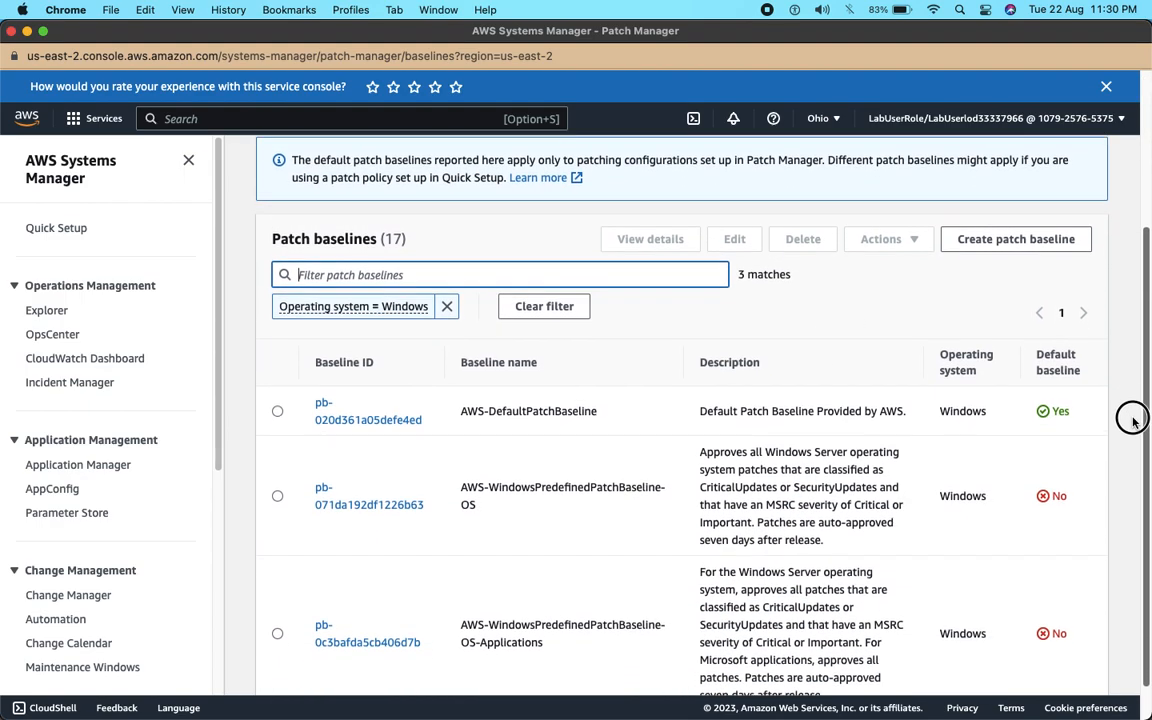
scroll(1124, 484, "up", 5)
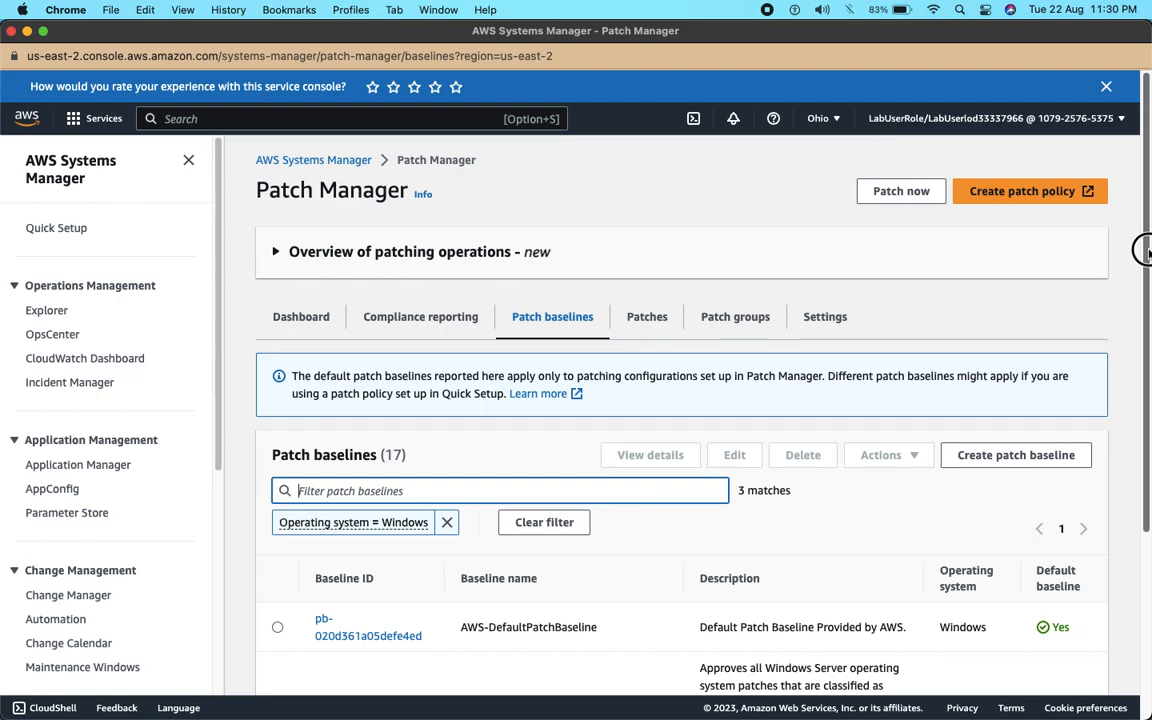
Step: Start creating a patch baseline named Windows with the description Windows OS and Windows as its operating system
left_click(1070, 455)
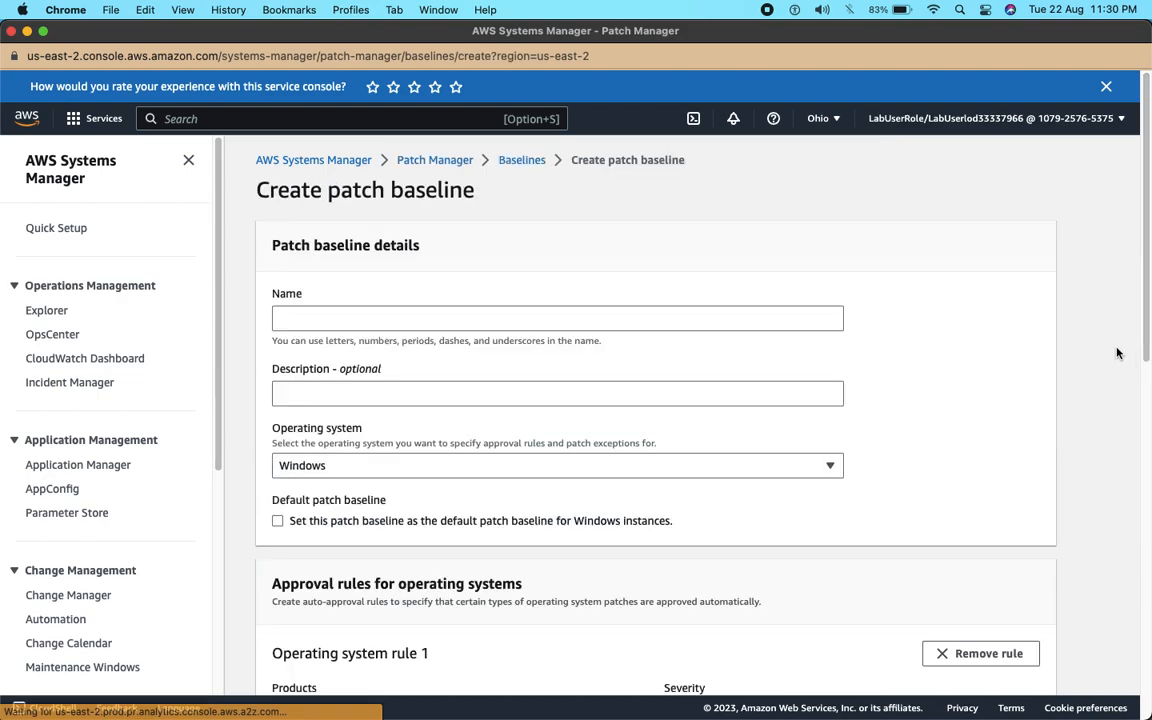
left_click(538, 320)
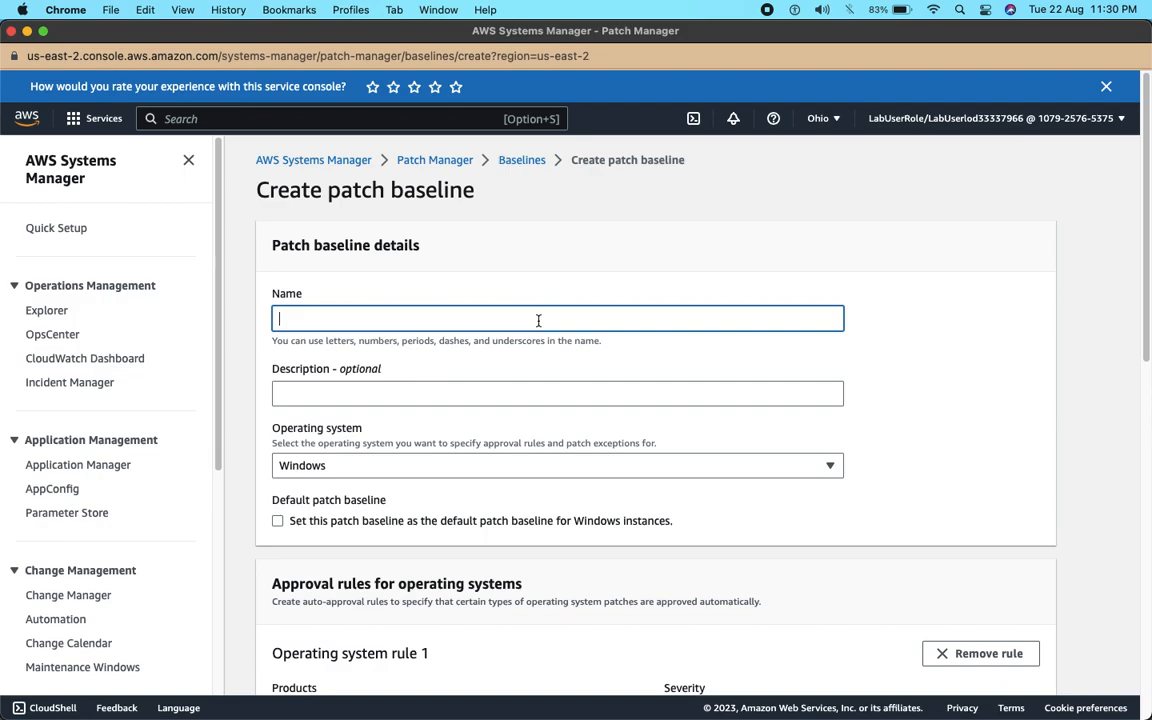
type("Windis")
left_click(440, 396)
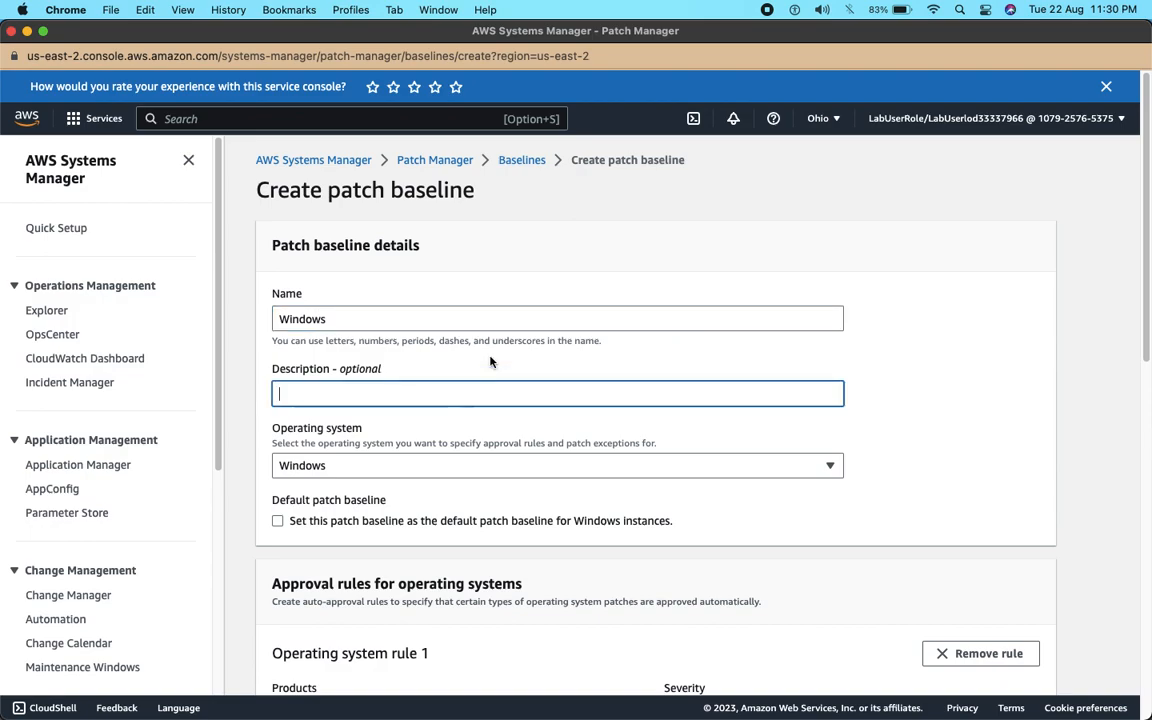
type("Winso")
type("ows")
left_click(325, 475)
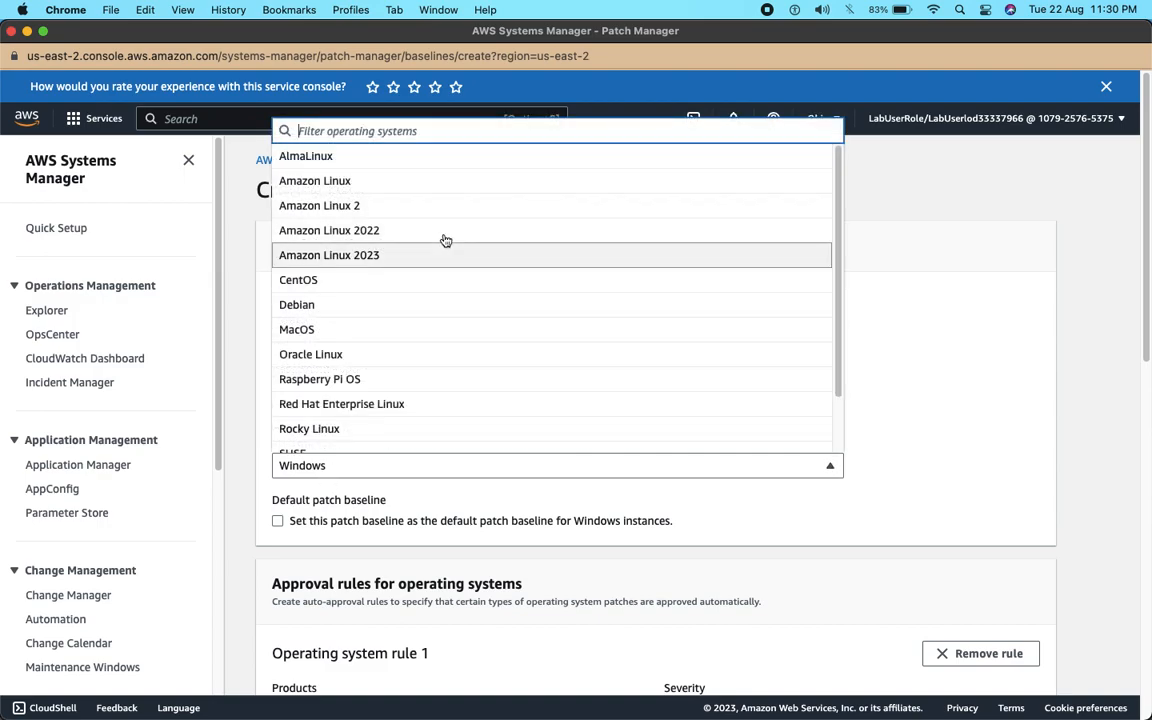
scroll(442, 341, "down", 2)
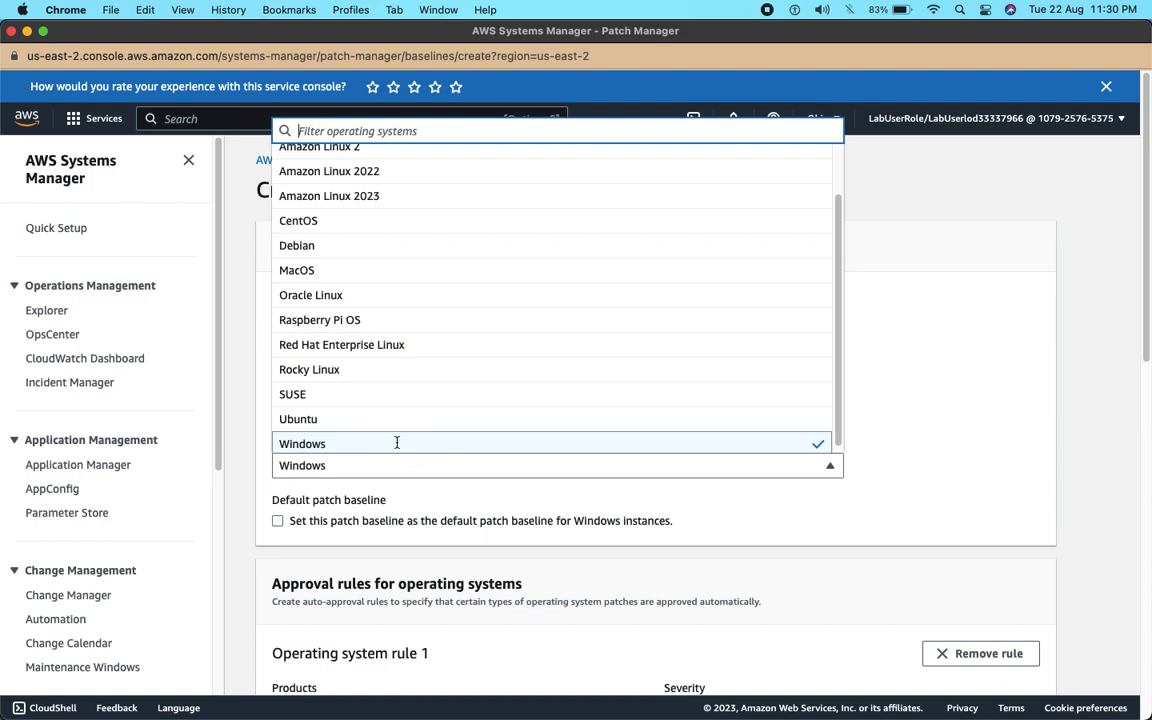
left_click(398, 441)
Step: In operating system rule 1, replace the All product selection with WindowsServer2019
scroll(945, 420, "down", 3)
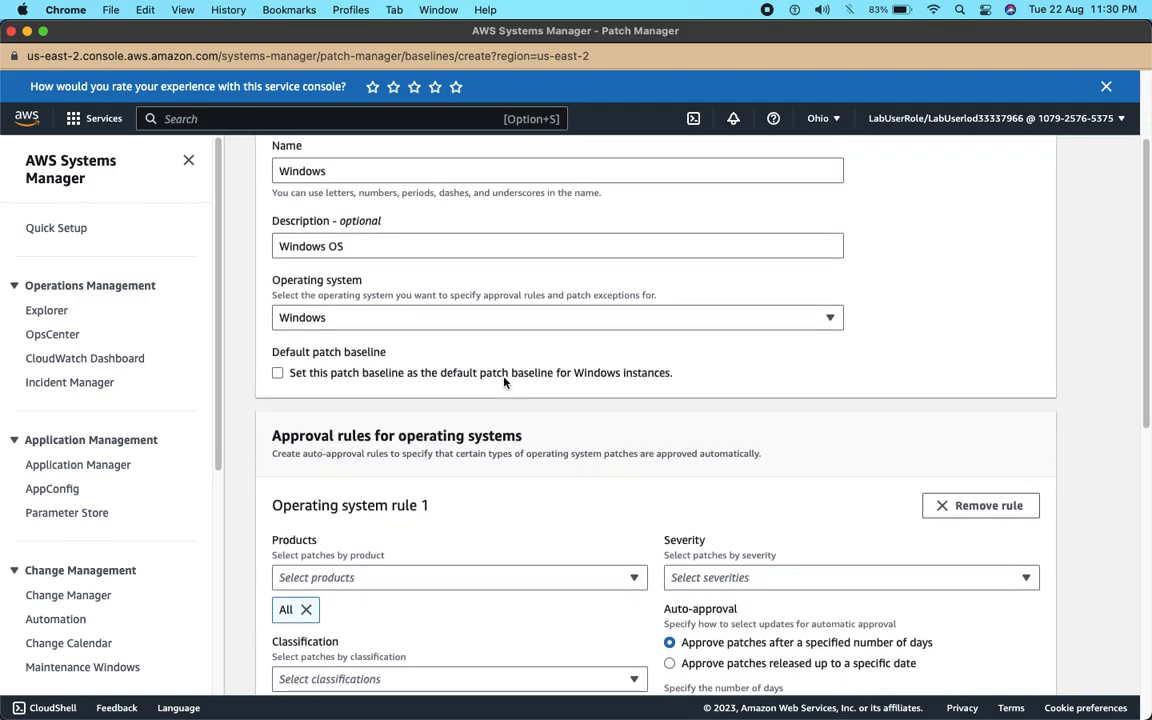
scroll(504, 380, "down", 2)
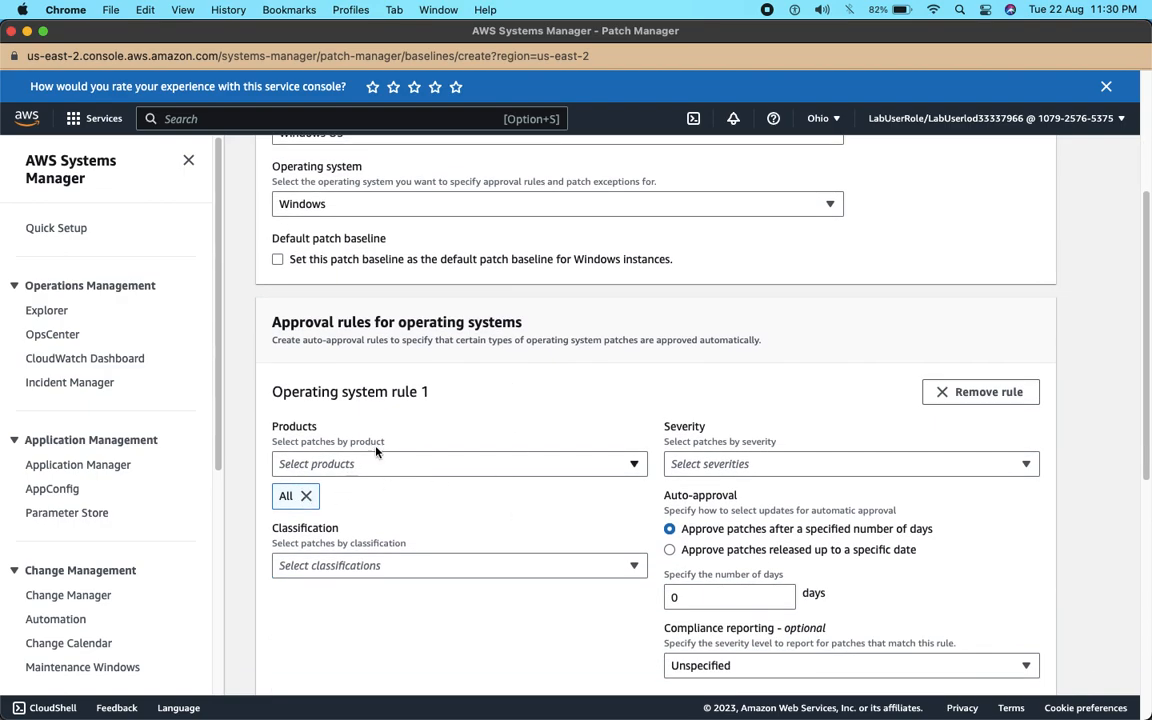
left_click(306, 497)
left_click(304, 466)
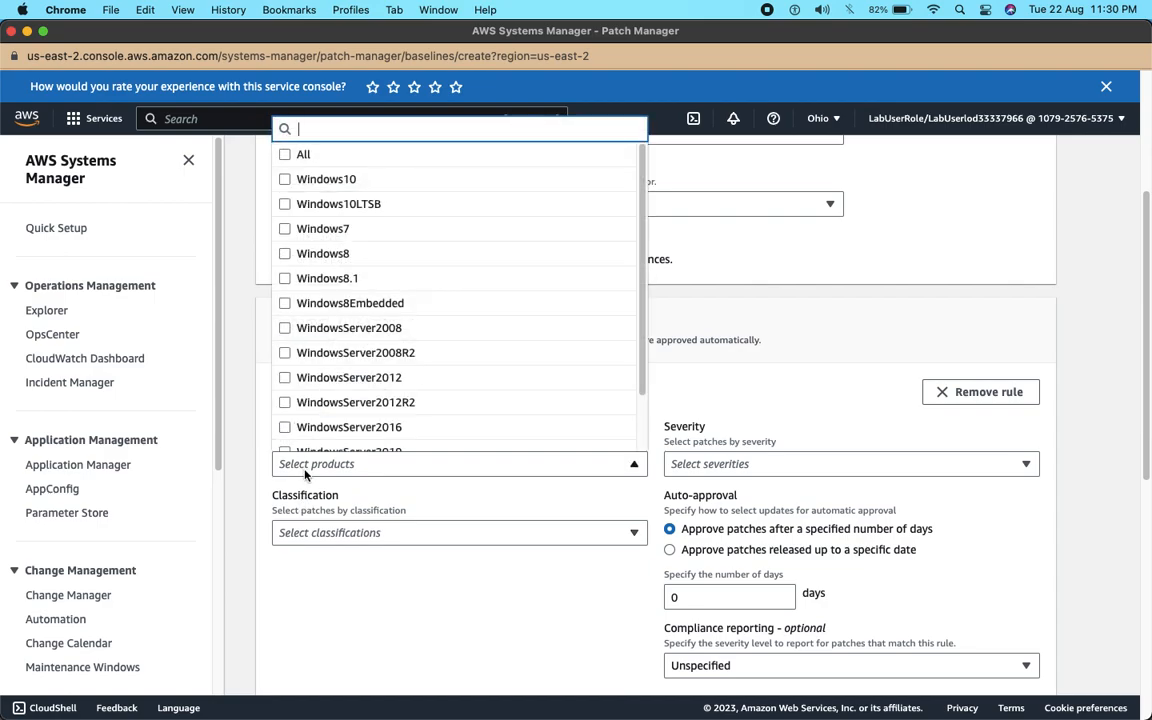
scroll(503, 329, "down", 2)
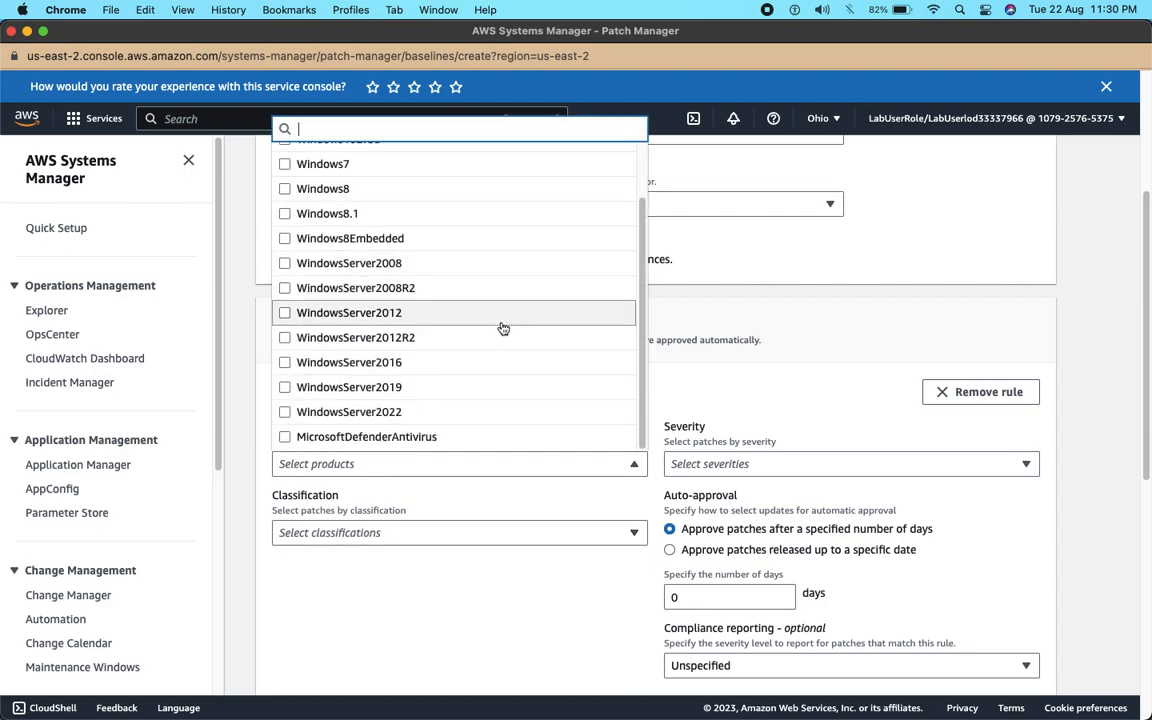
left_click(404, 389)
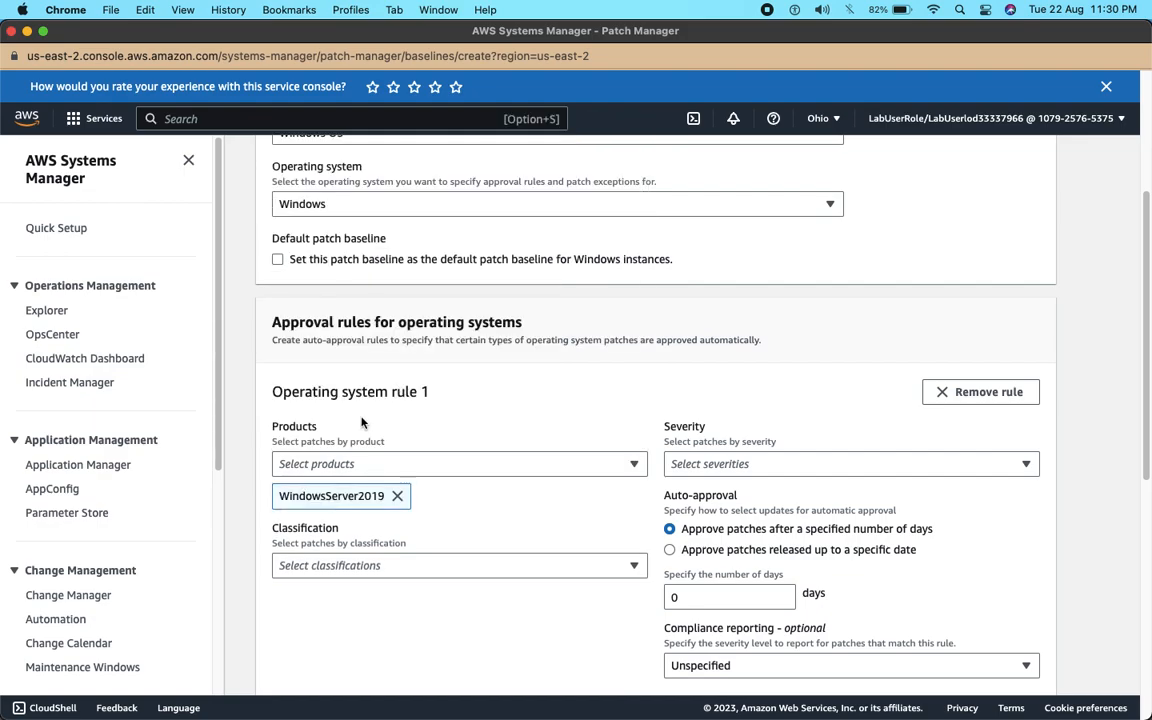
Step: Add the CriticalUpdates, DefinitionUpdates and SecurityUpdates classifications to operating system rule 1
scroll(509, 489, "down", 2)
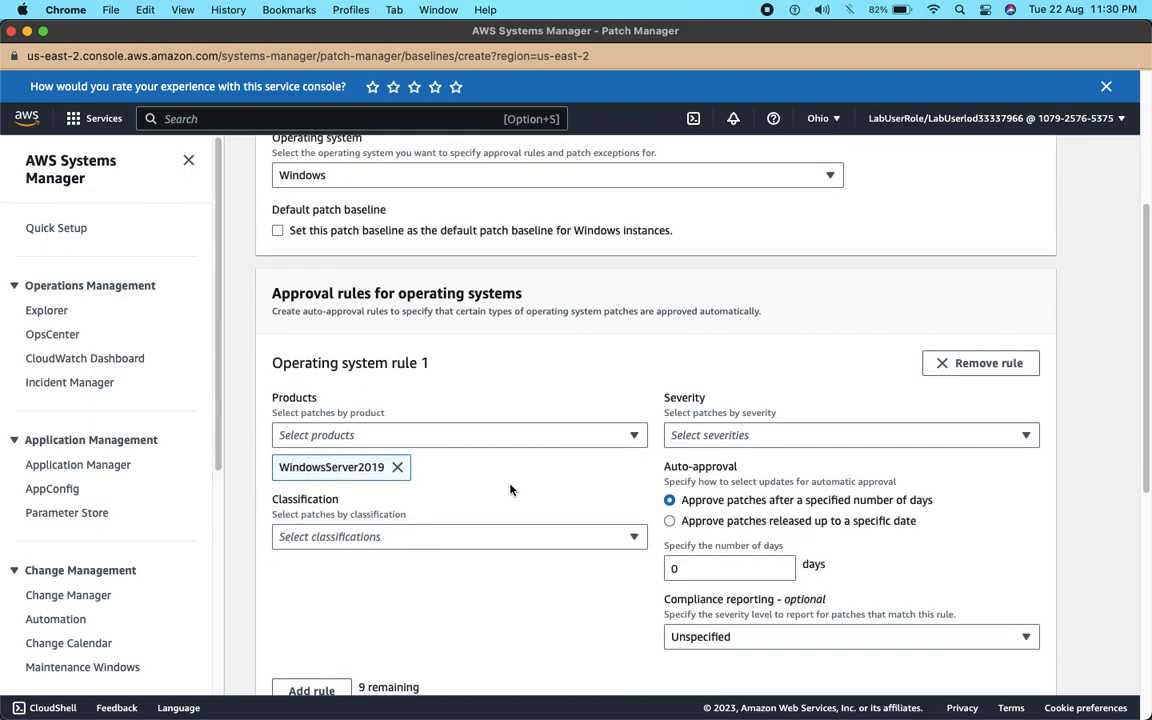
scroll(505, 487, "down", 1)
left_click(481, 489)
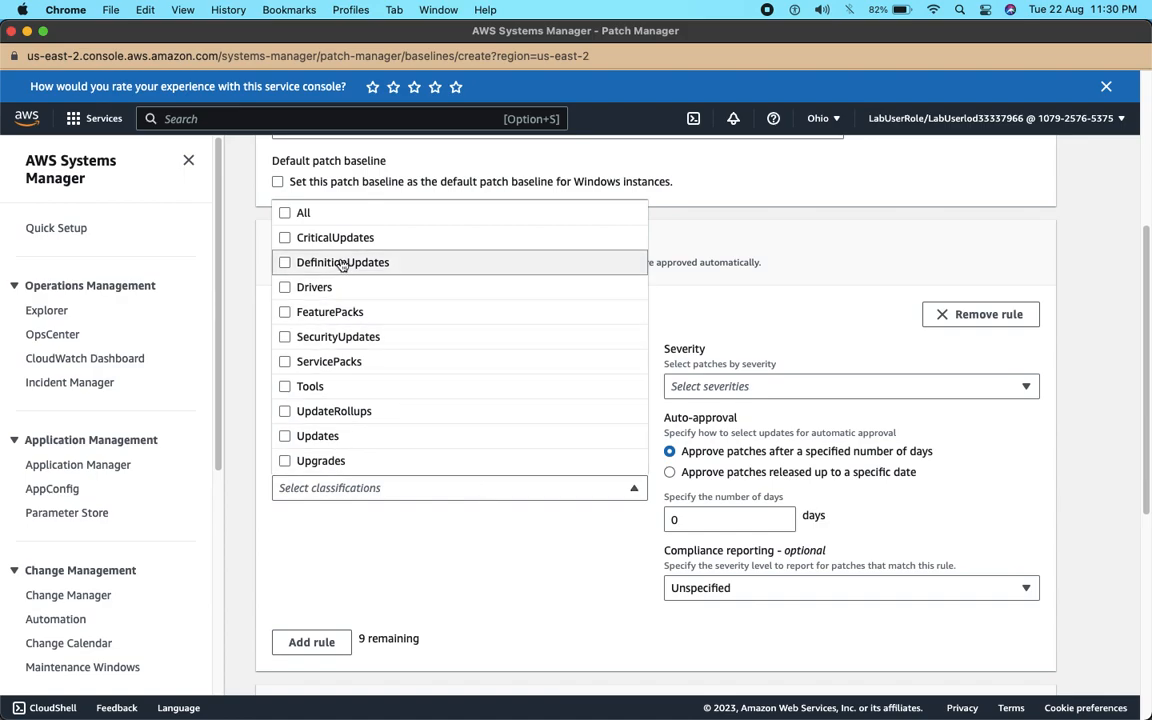
left_click(375, 238)
left_click(380, 490)
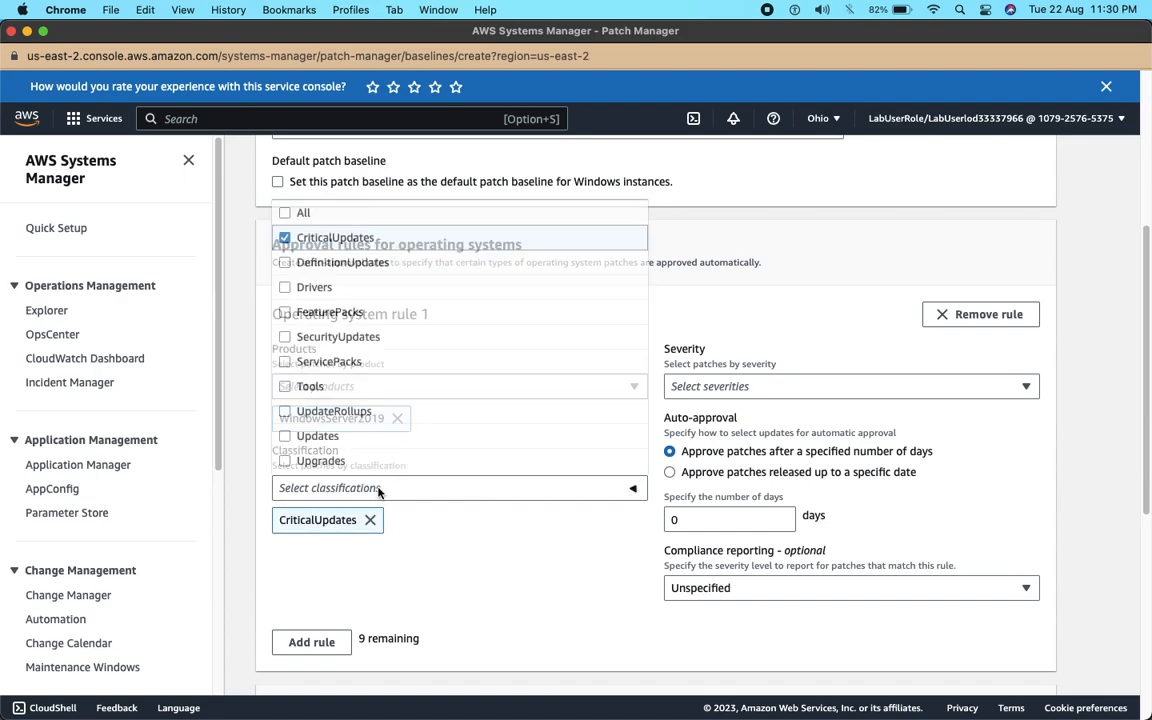
left_click(333, 265)
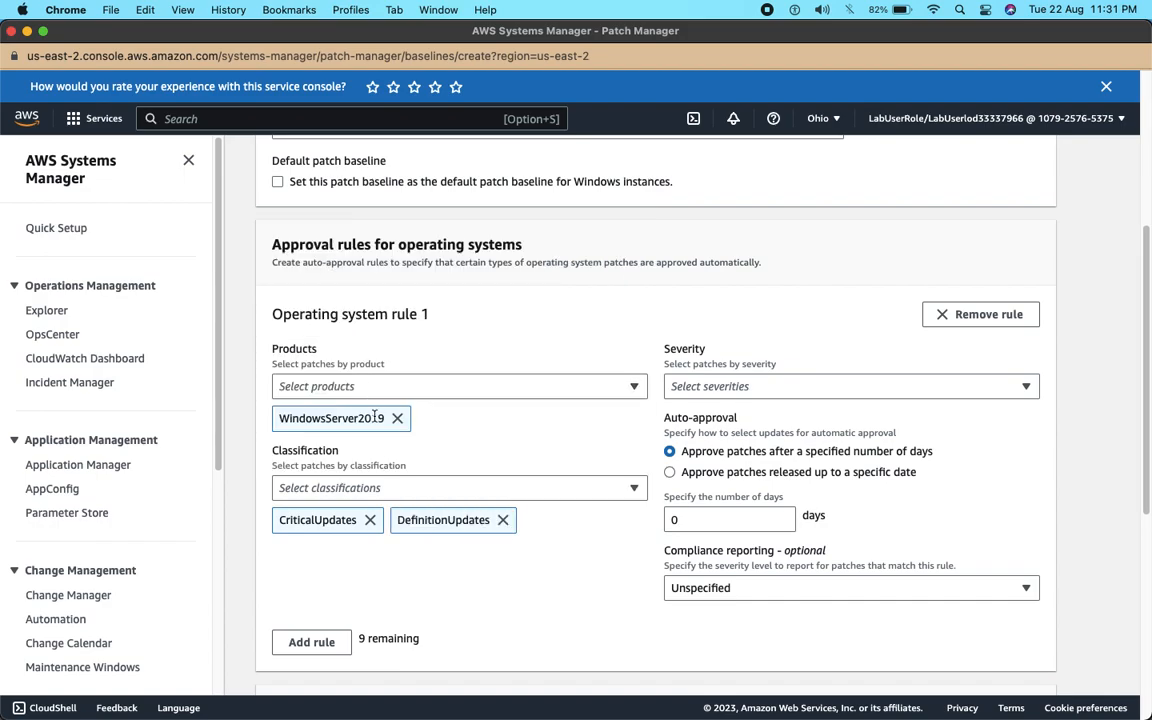
left_click(391, 487)
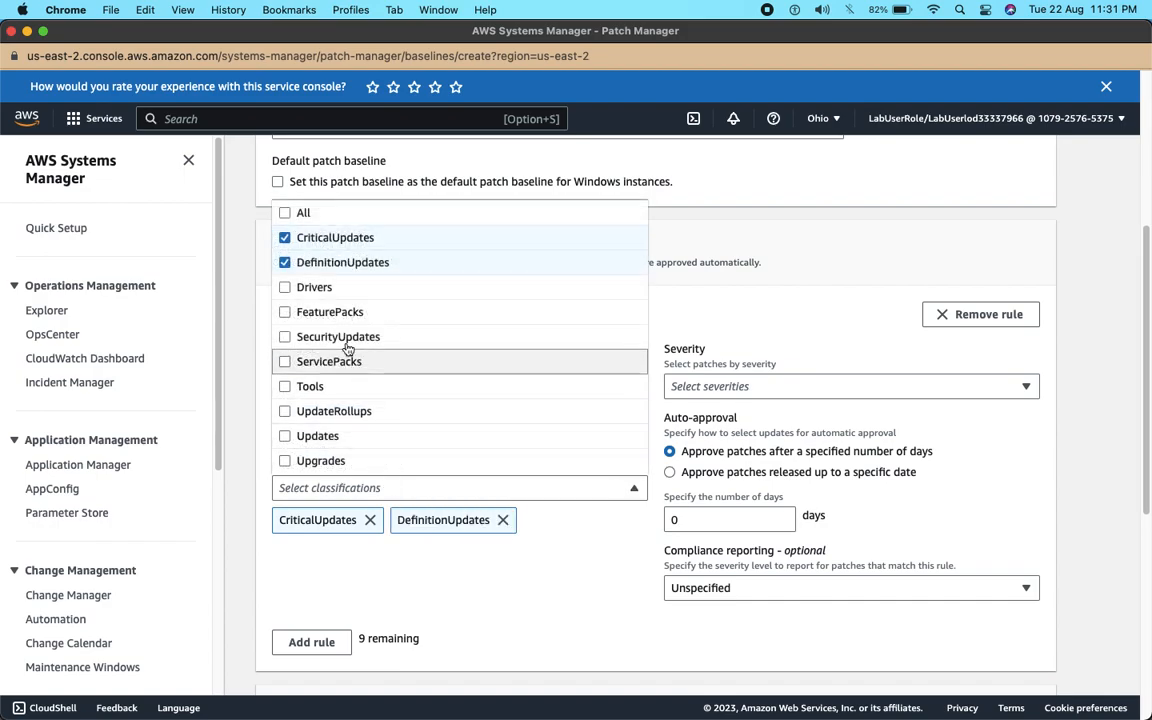
left_click(313, 340)
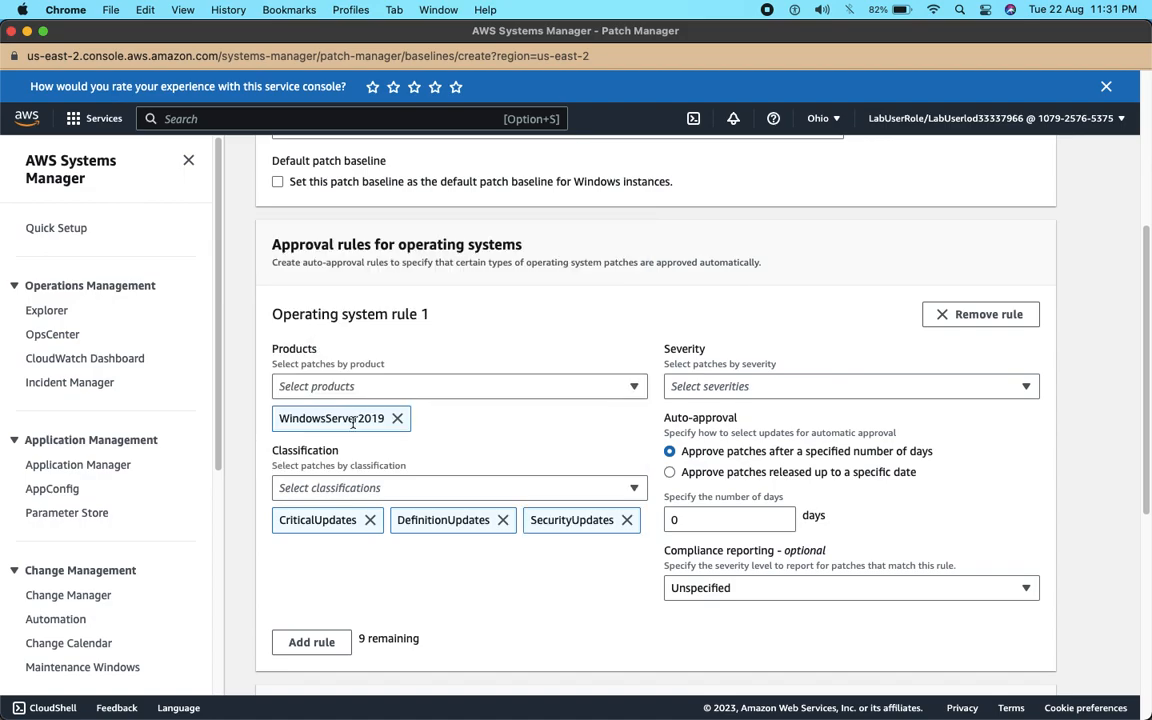
left_click(364, 490)
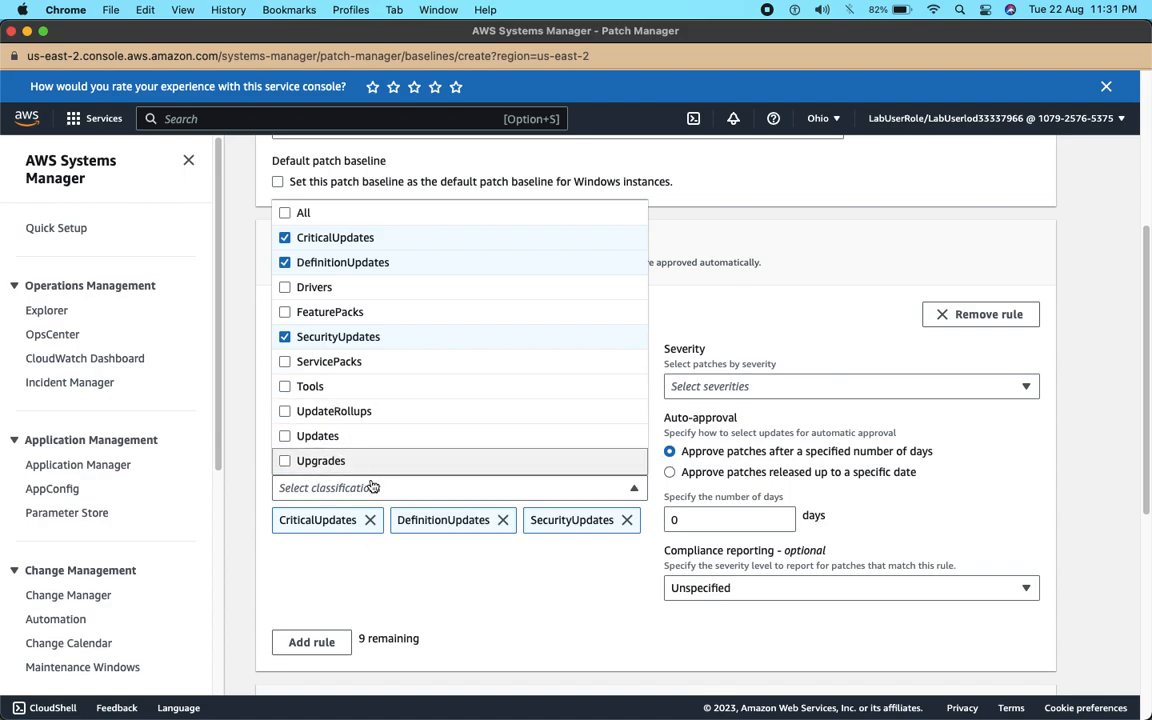
left_click(505, 597)
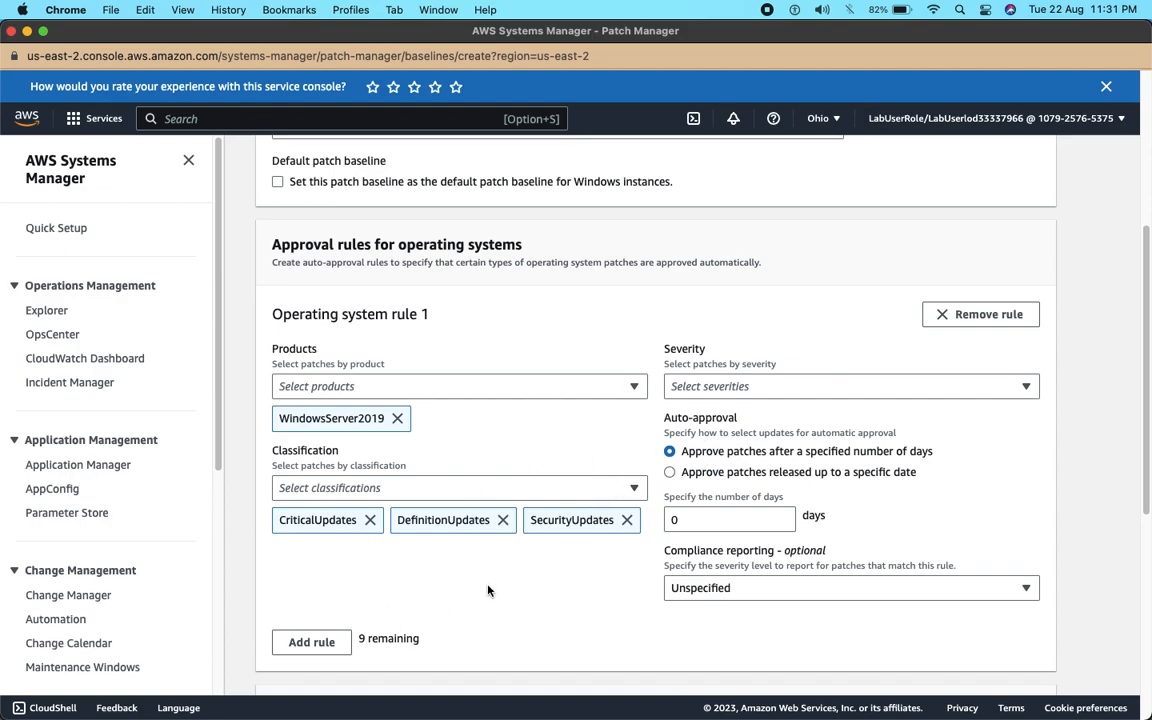
Step: Select the Critical and Important severities for operating system rule 1
left_click(707, 390)
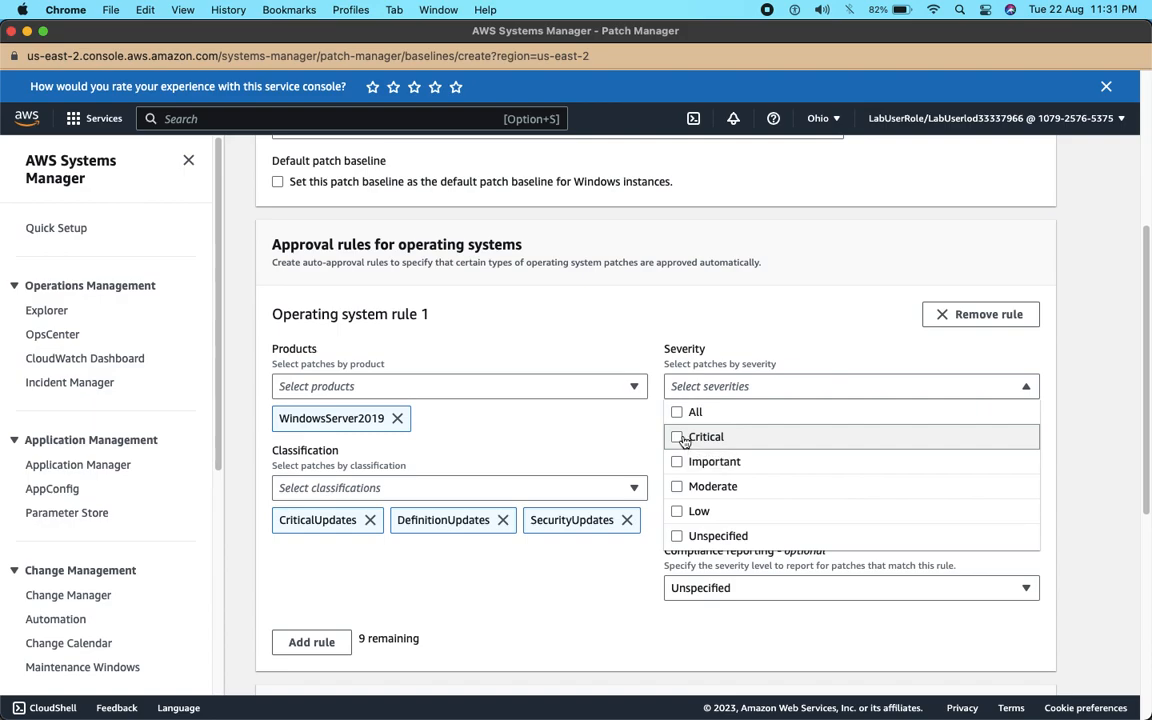
left_click(683, 440)
left_click(700, 387)
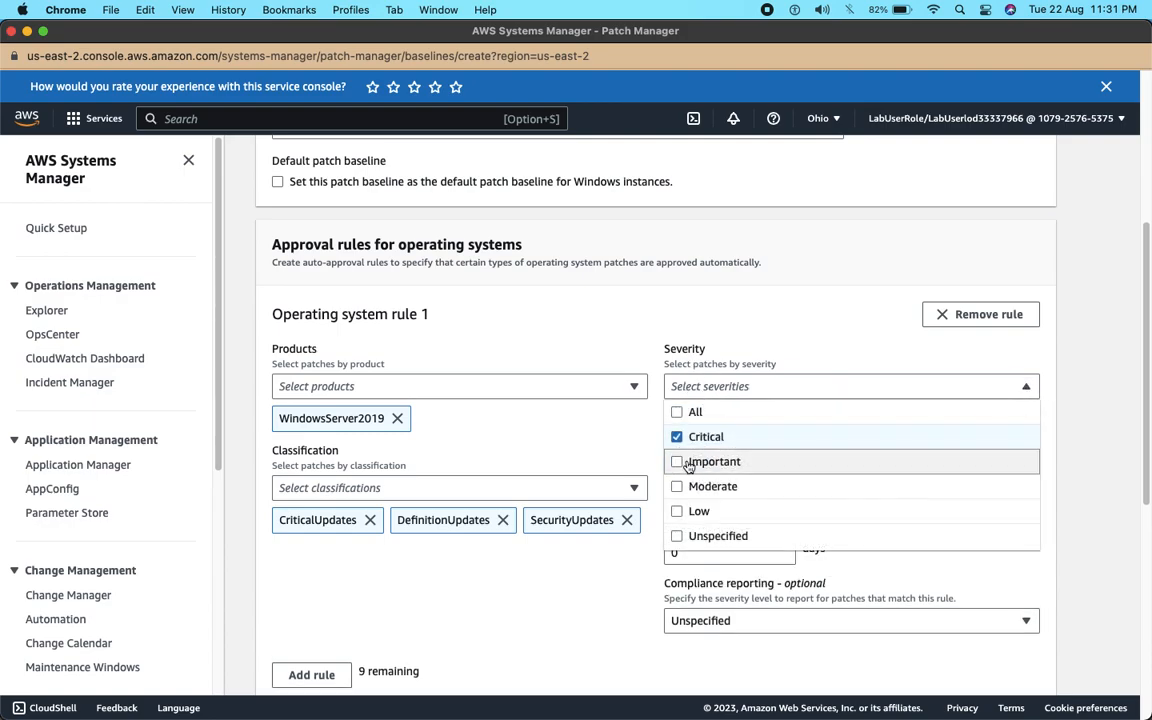
left_click(690, 463)
left_click(762, 390)
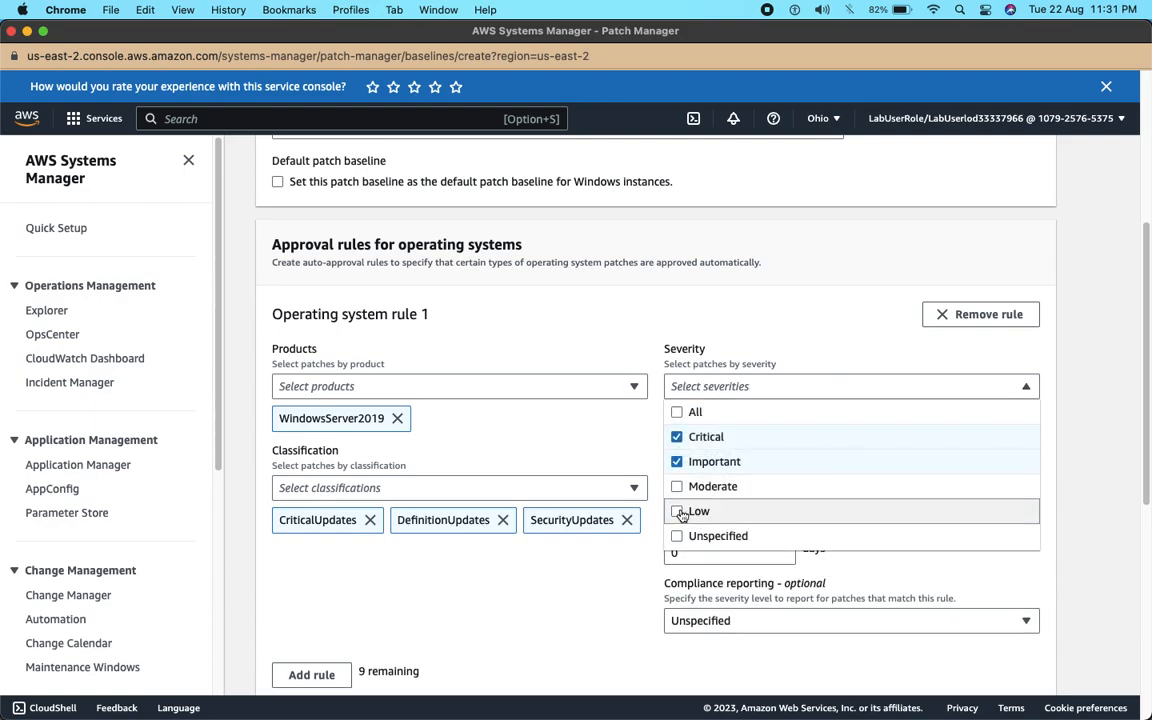
left_click(841, 320)
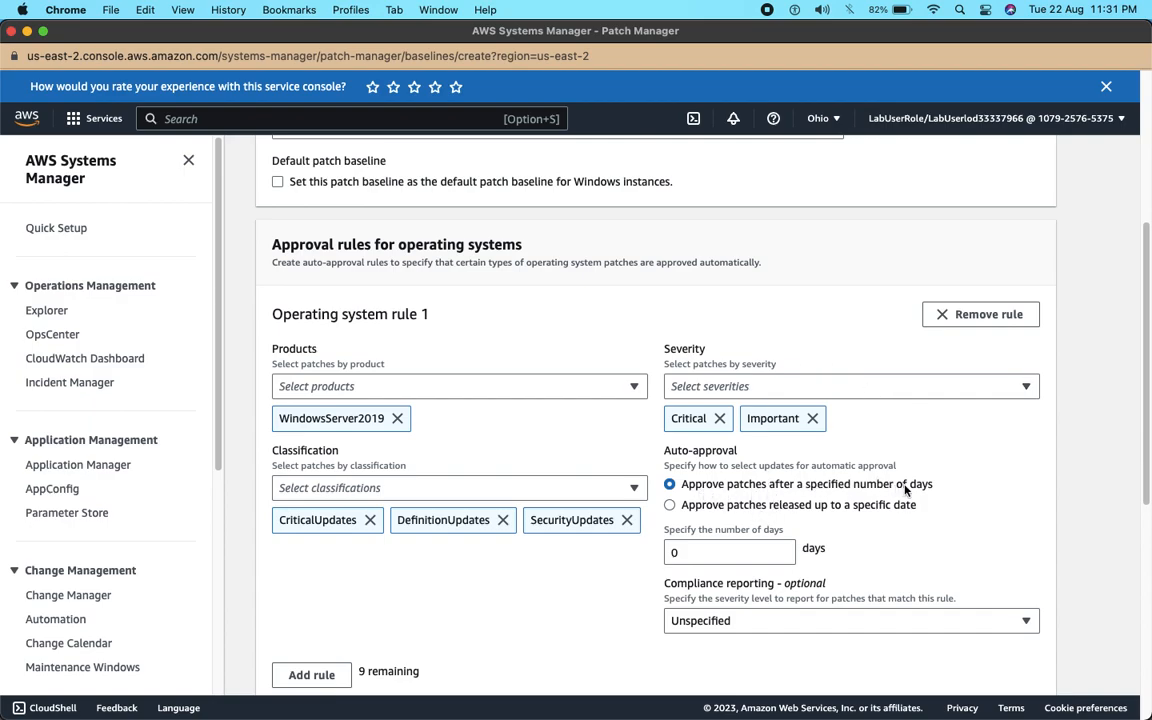
left_click(692, 506)
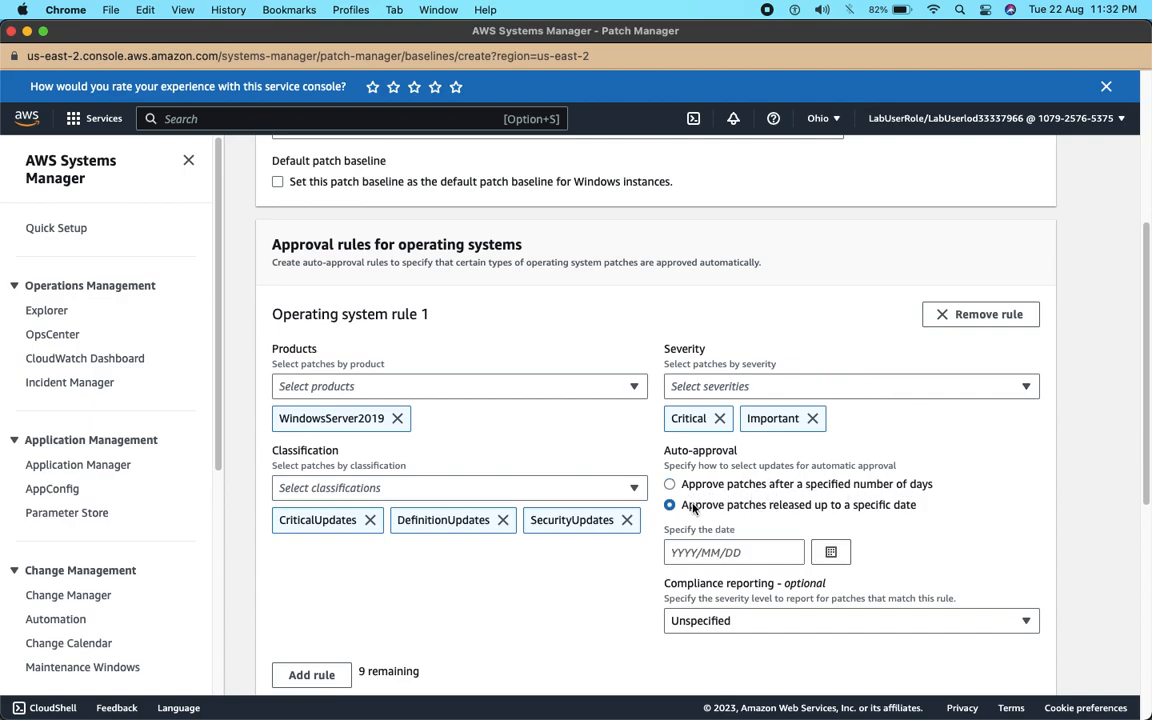
left_click(830, 552)
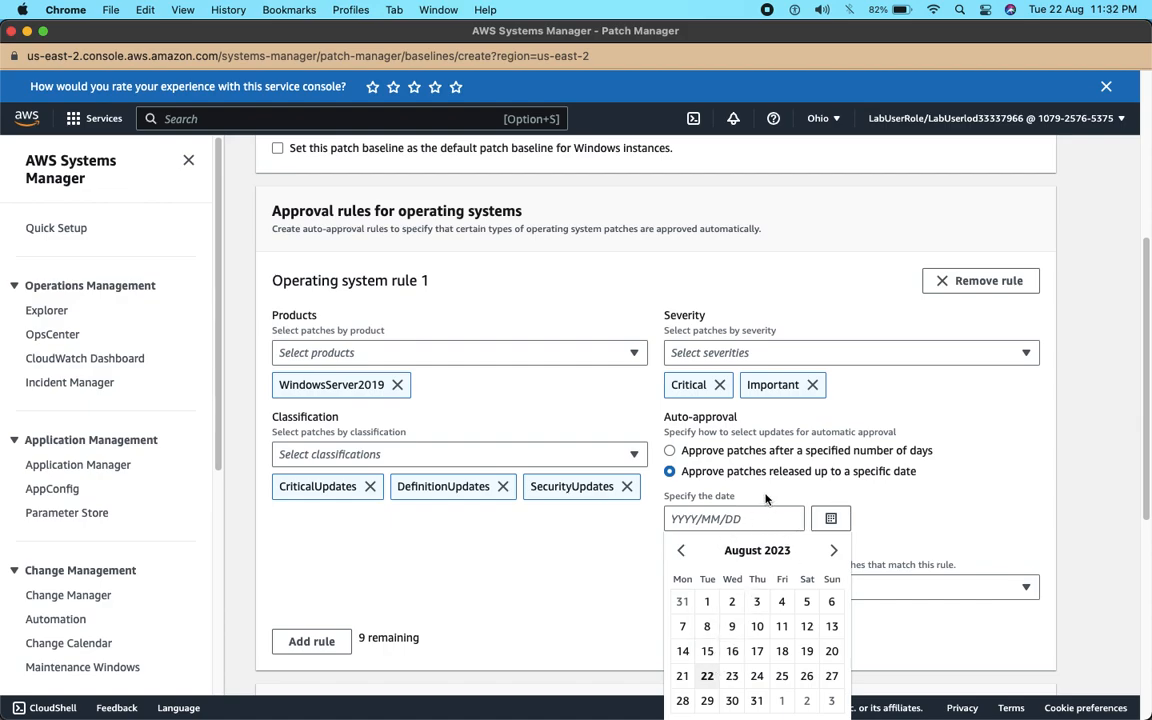
left_click(1033, 477)
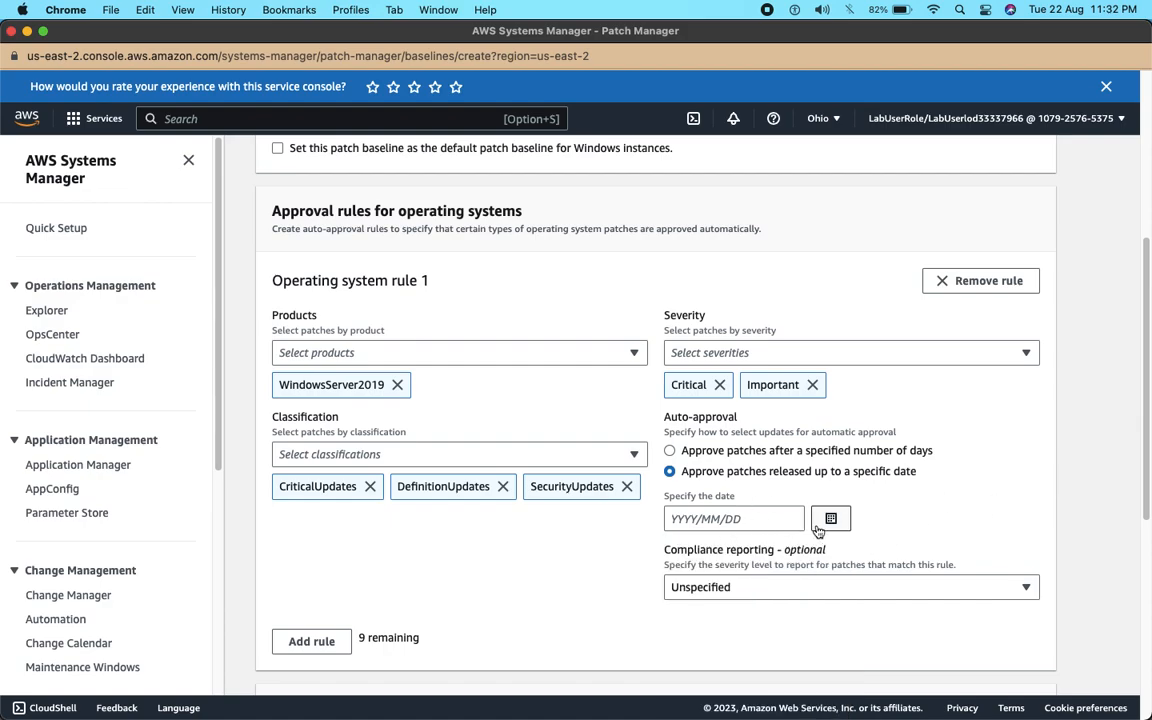
Step: Set the auto-approval of operating system rule 1 to approve patches after 5 days
left_click(743, 451)
left_click(707, 518)
double_click(707, 518)
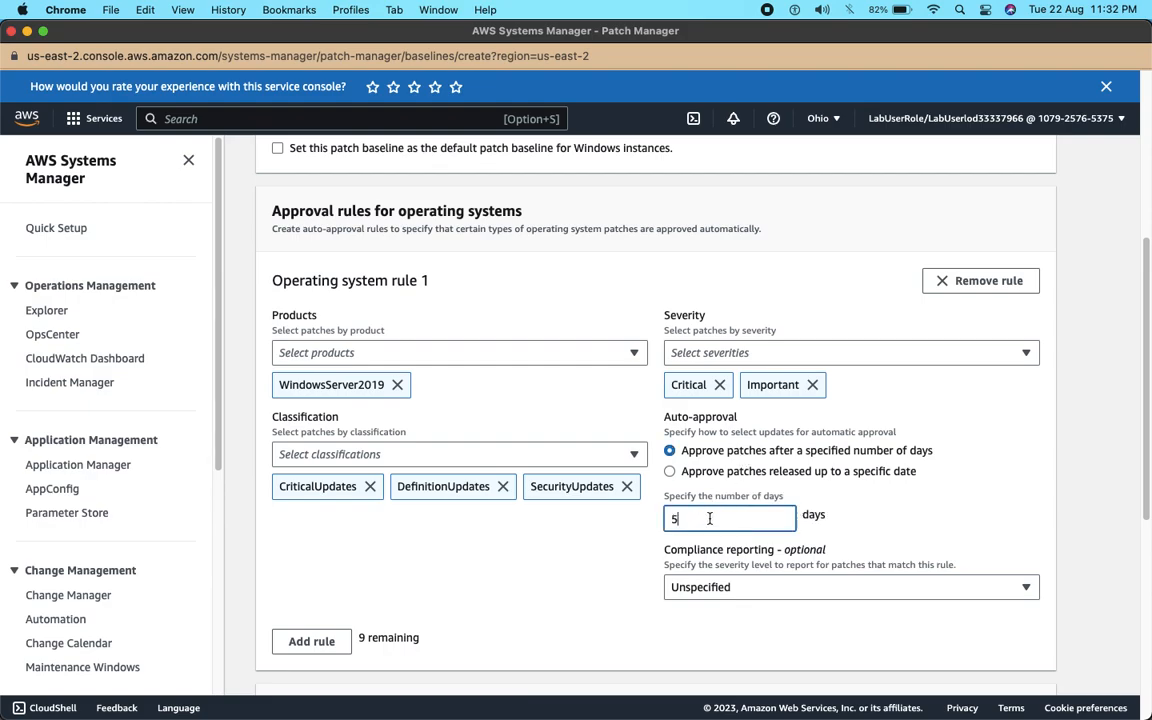
Step: Expand the patch exceptions of the new baseline and examine the approved and rejected patches settings
left_click_drag(1142, 375, 1143, 590)
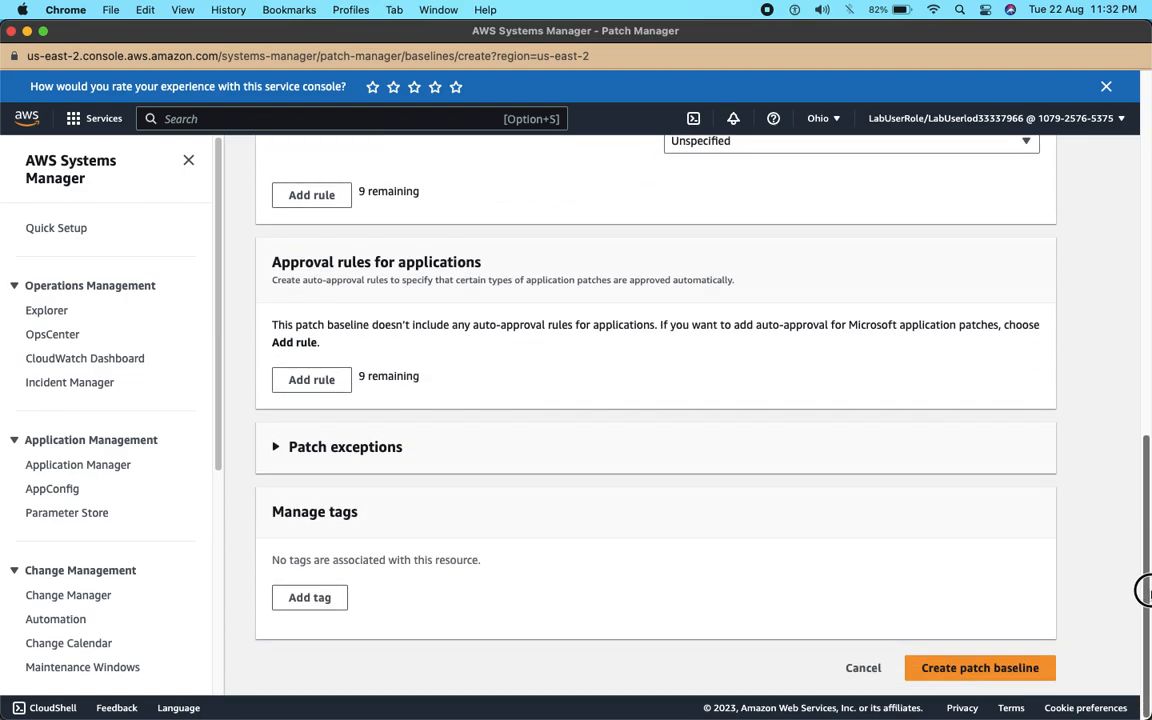
left_click(378, 449)
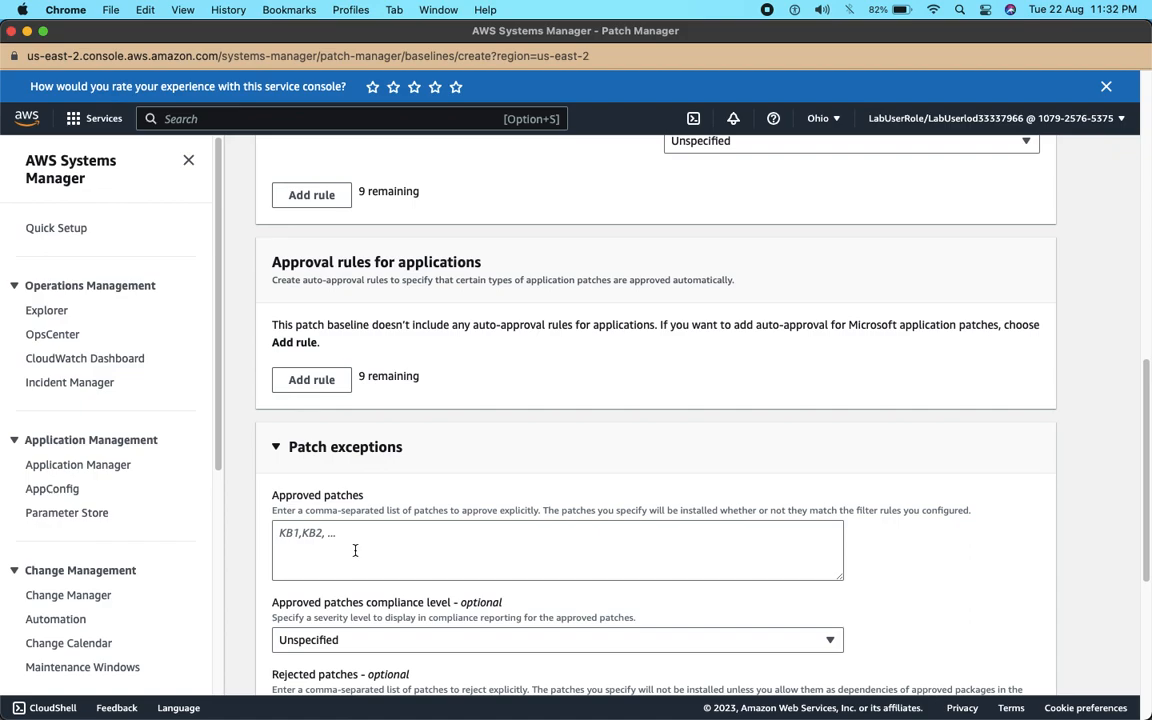
left_click(315, 450)
left_click(314, 450)
left_click_drag(1146, 400, 1126, 463)
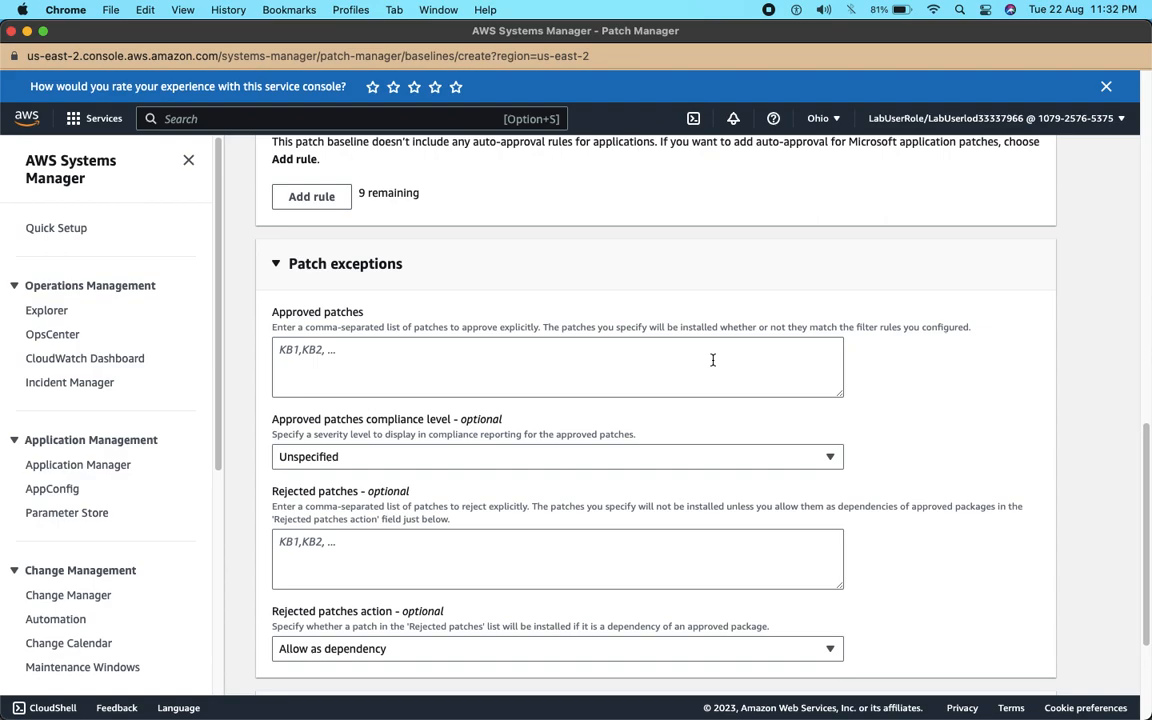
Step: Review the Windows baseline's details and operating system rule 1 with the patch exceptions collapsed, and create the patch baseline
left_click(362, 258)
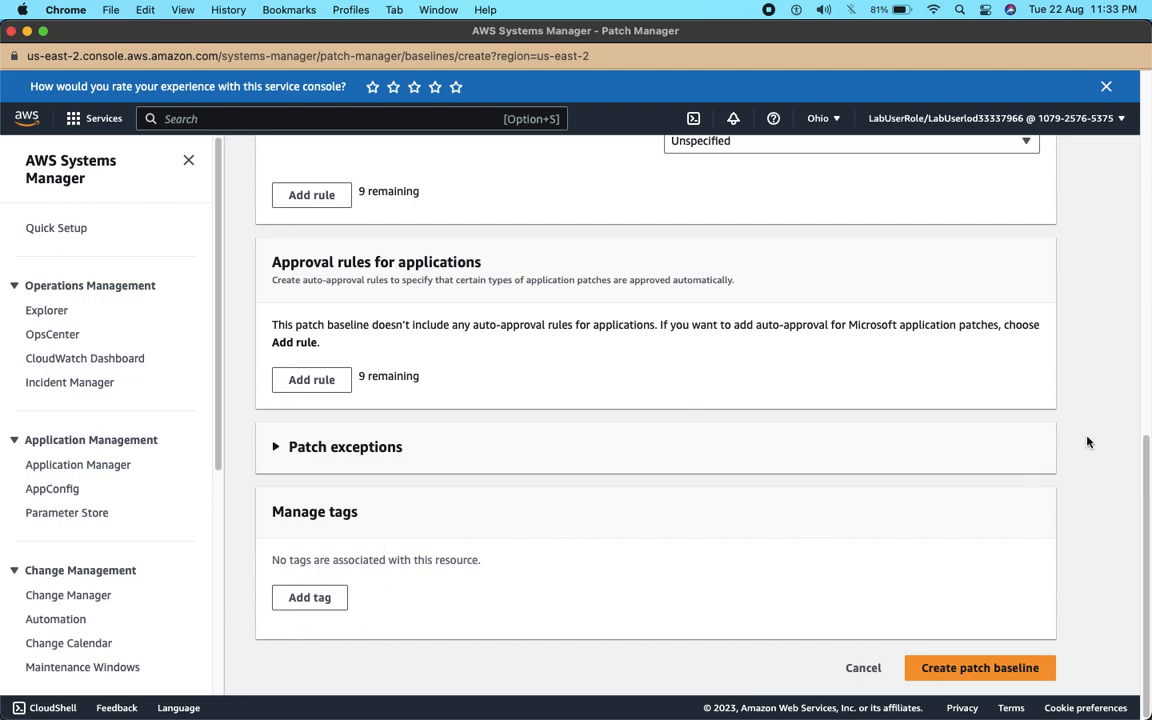
left_click_drag(1136, 462, 1137, 127)
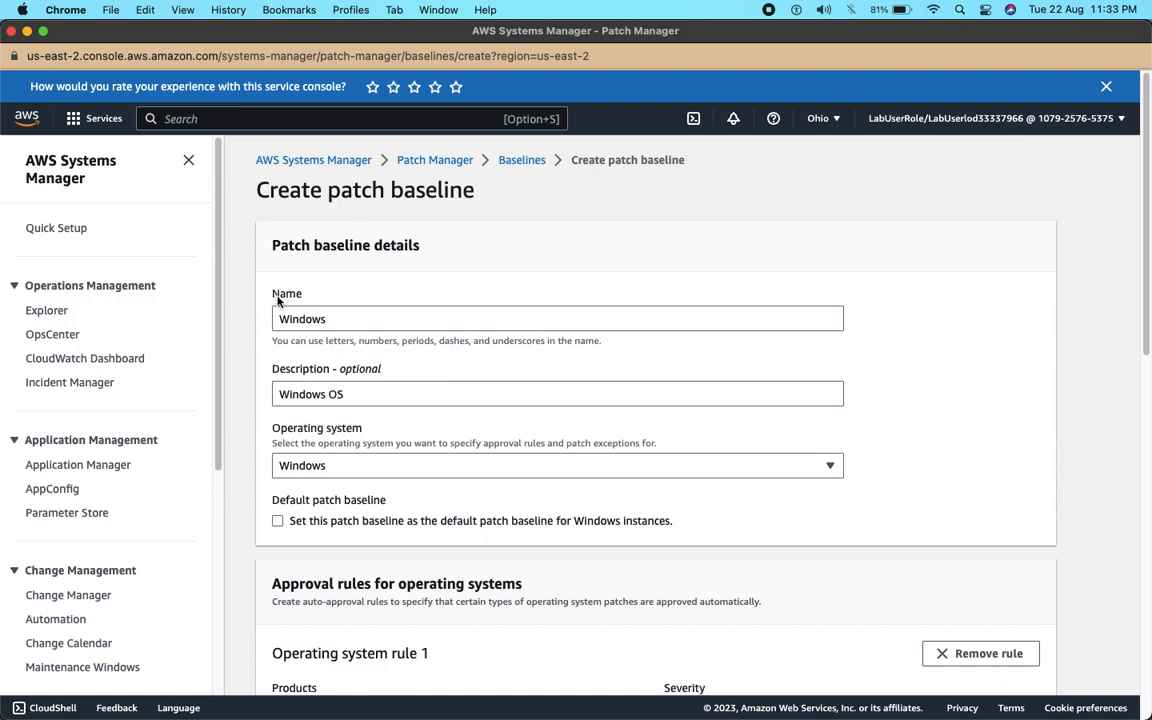
left_click_drag(286, 372, 386, 372)
left_click_drag(281, 394, 368, 401)
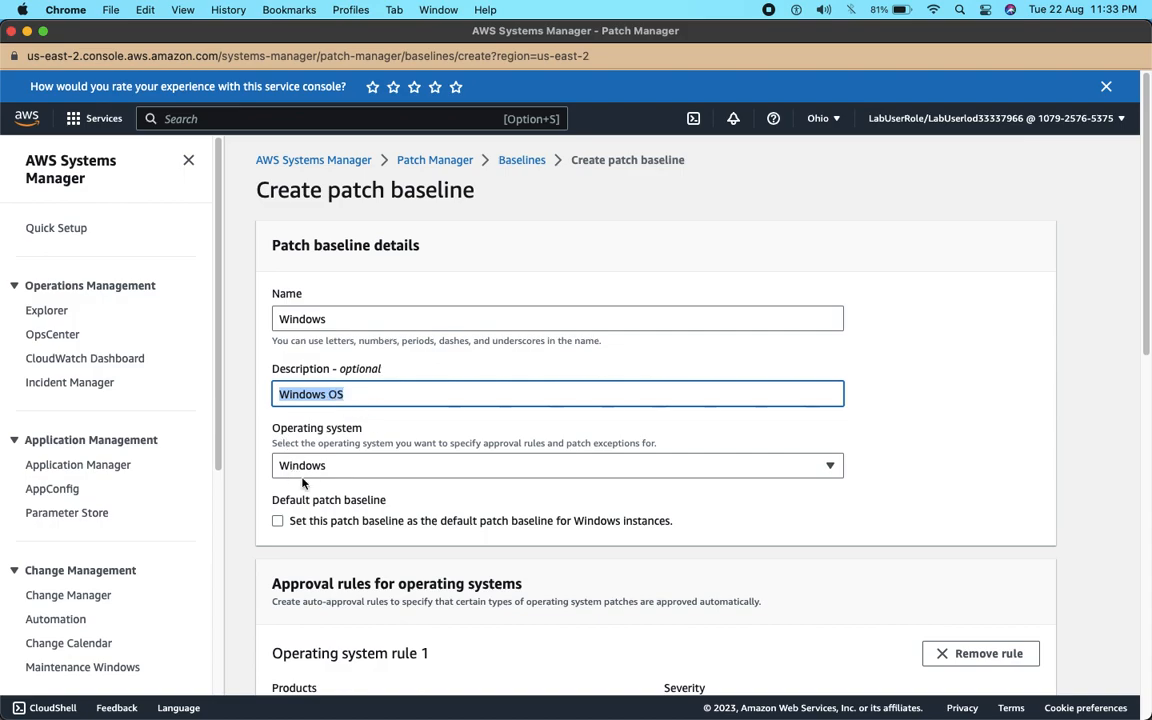
left_click_drag(1145, 324, 1147, 383)
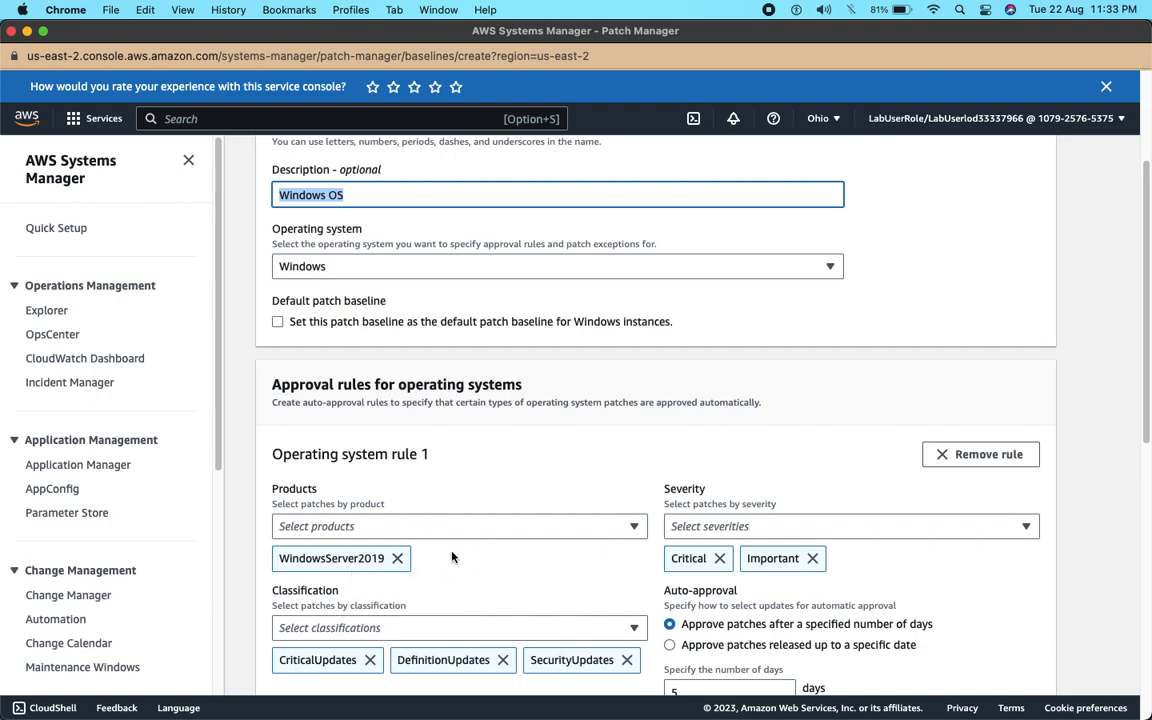
scroll(1129, 380, "down", 3)
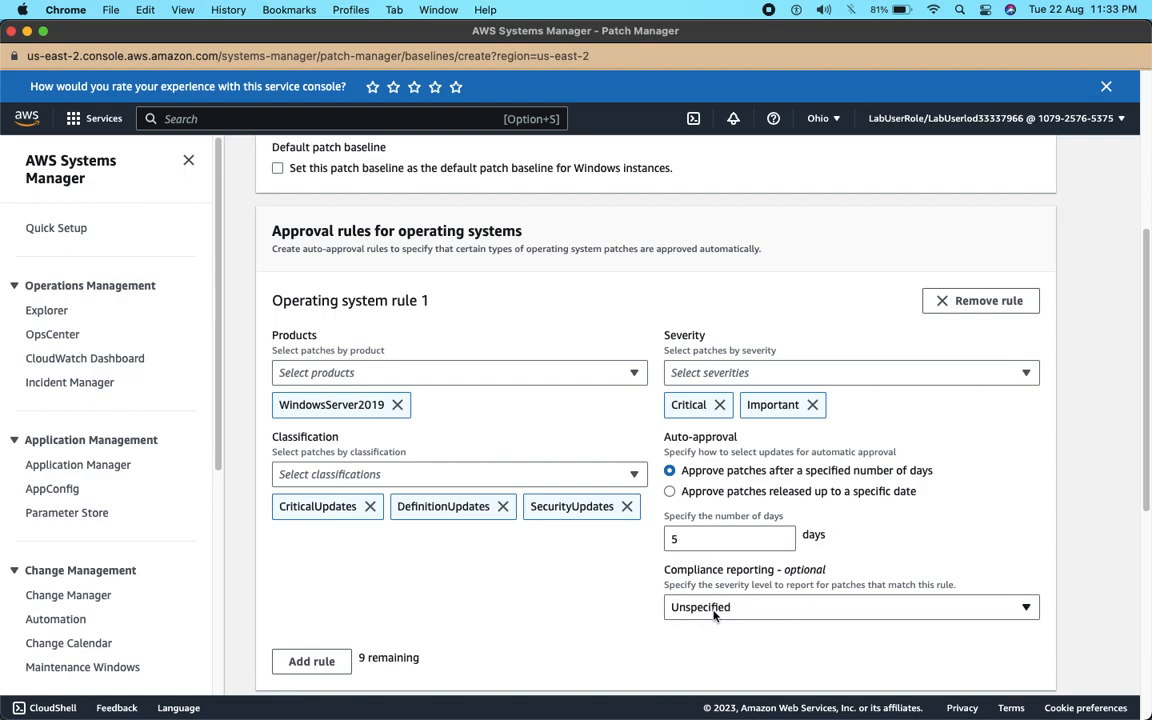
left_click_drag(1149, 357, 1143, 222)
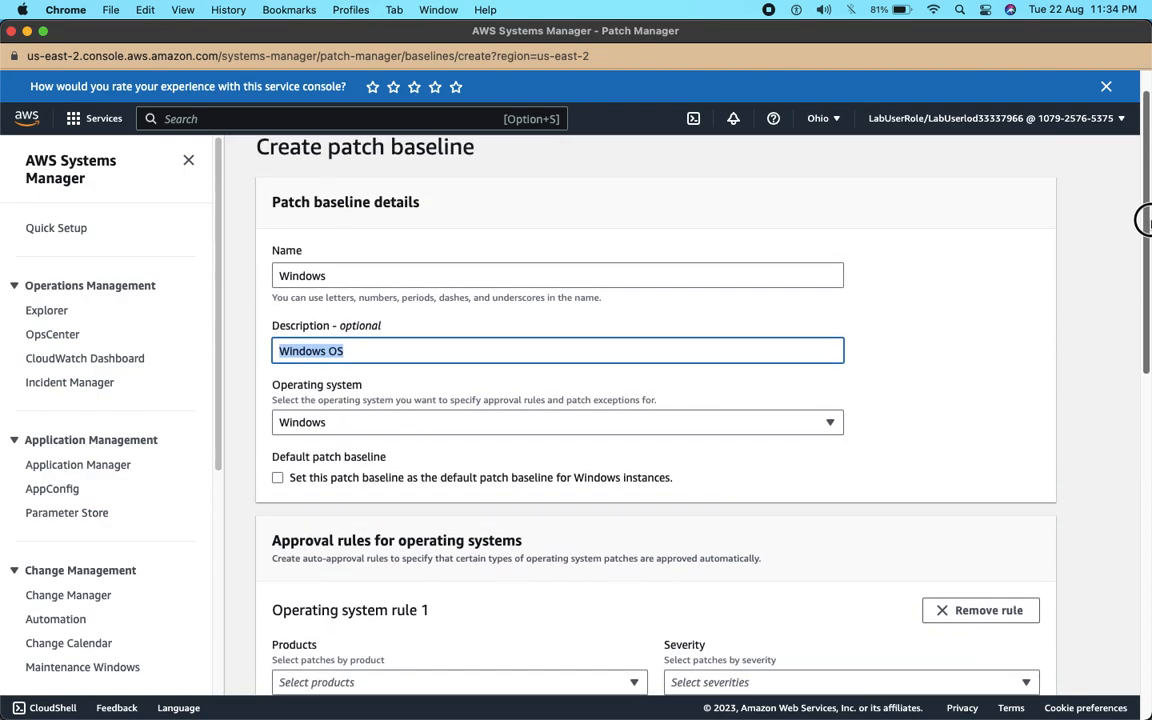
left_click_drag(1144, 301, 1144, 663)
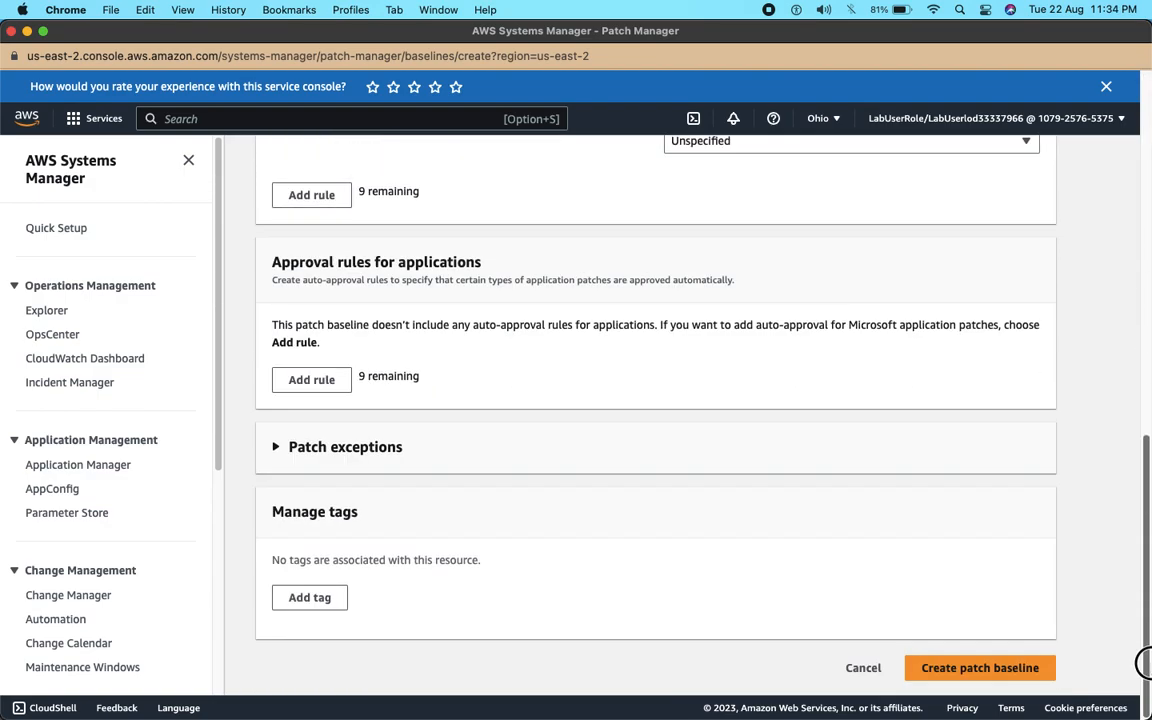
left_click(949, 670)
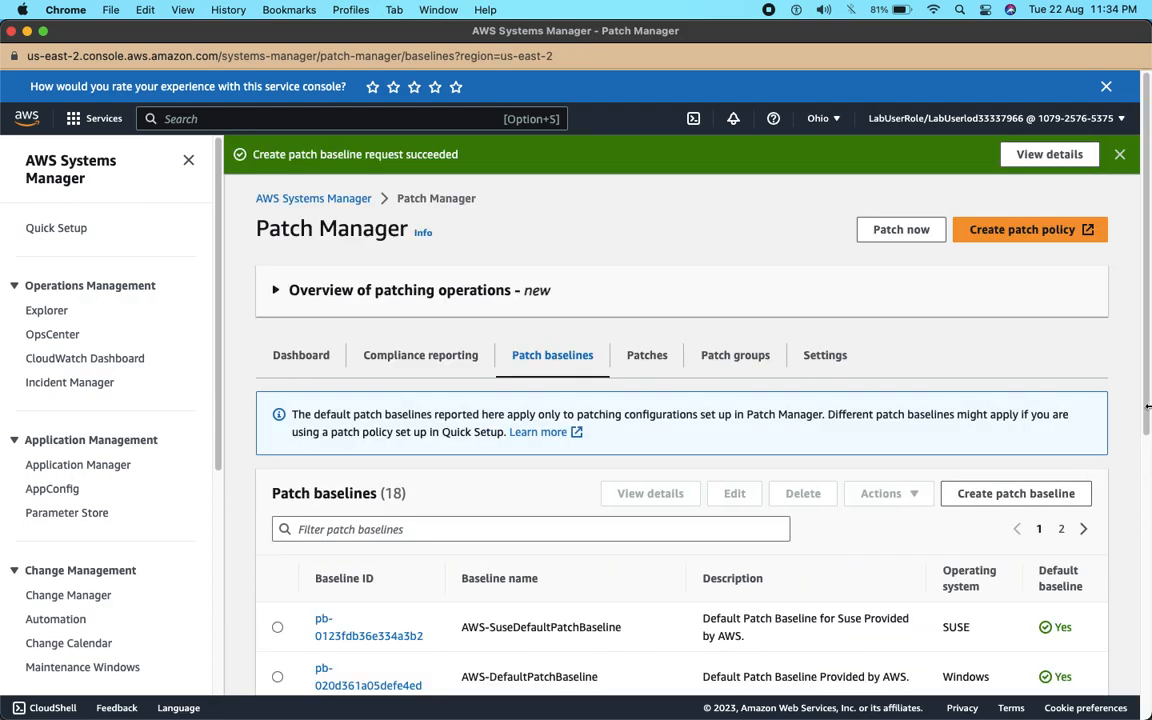
Step: Filter the patch baselines list by Operating system = Amazon Linux 2 and select the AWS-AmazonLinux2DefaultPatchBaseline entry
left_click_drag(1144, 315, 1144, 598)
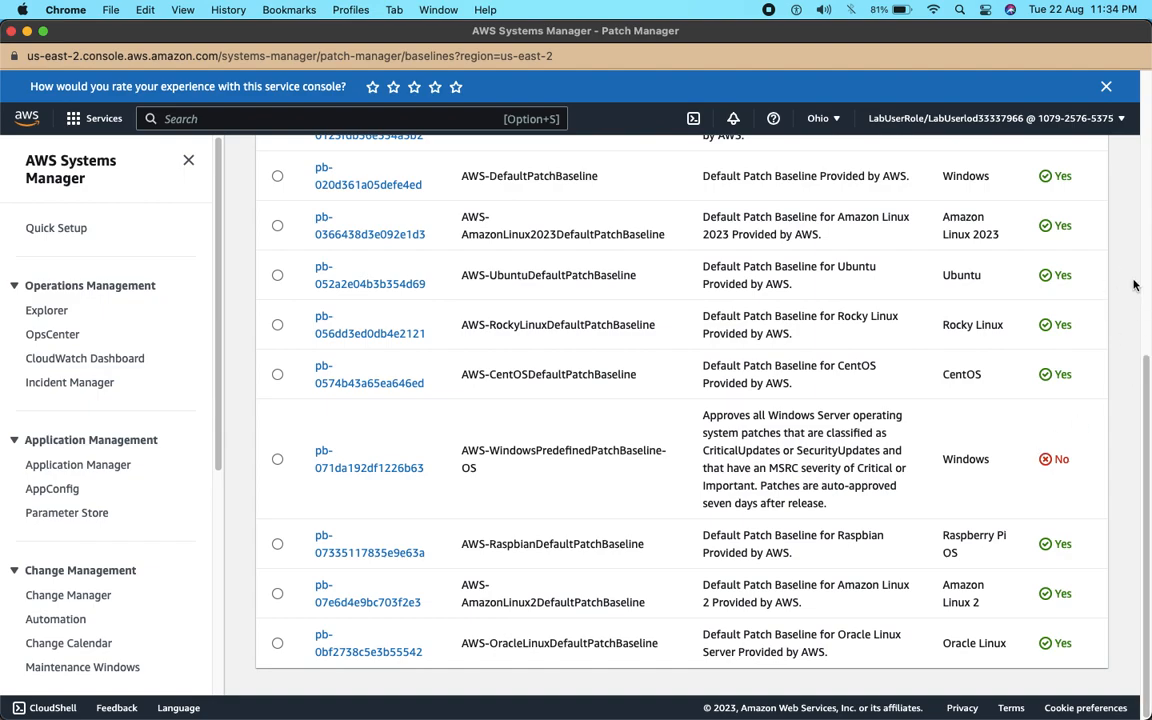
left_click_drag(846, 177, 460, 172)
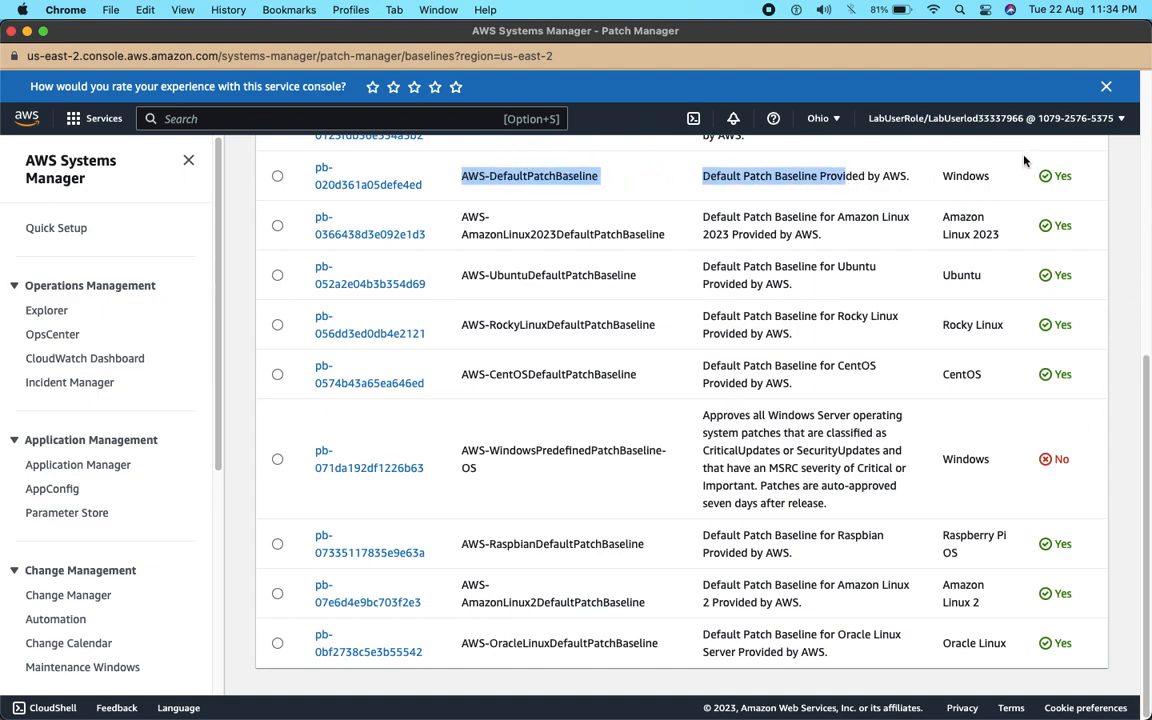
left_click(1144, 186)
left_click_drag(1145, 386, 1146, 470)
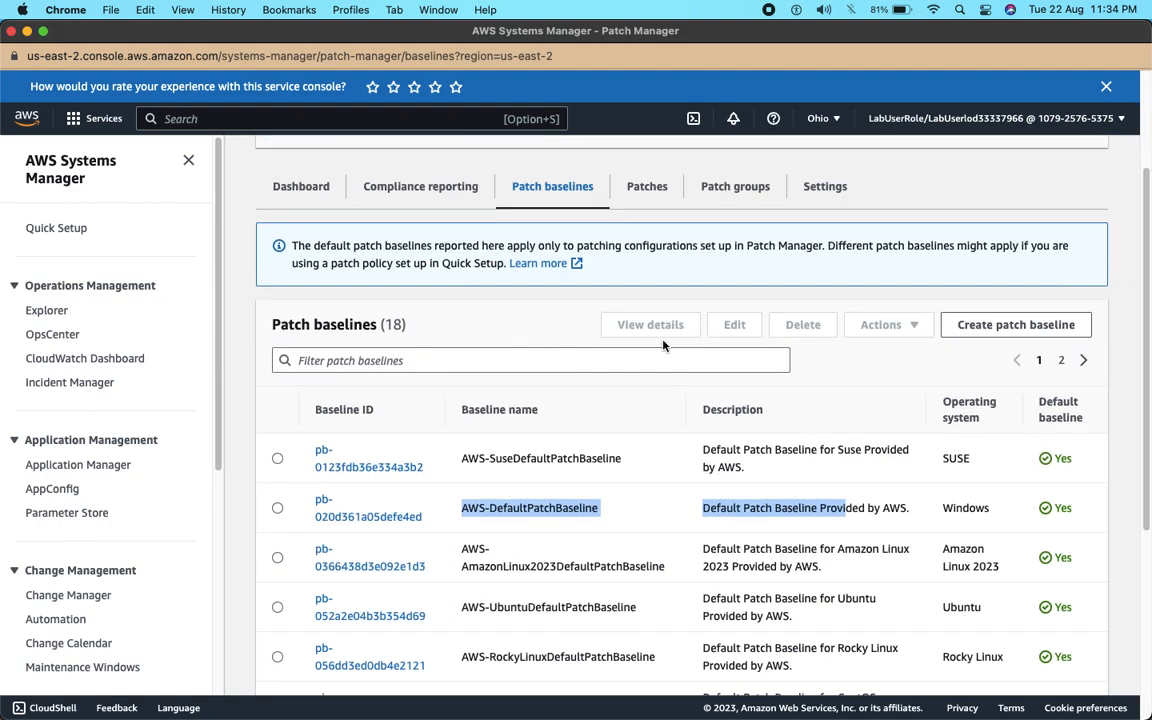
left_click_drag(1145, 335, 1130, 269)
left_click(654, 472)
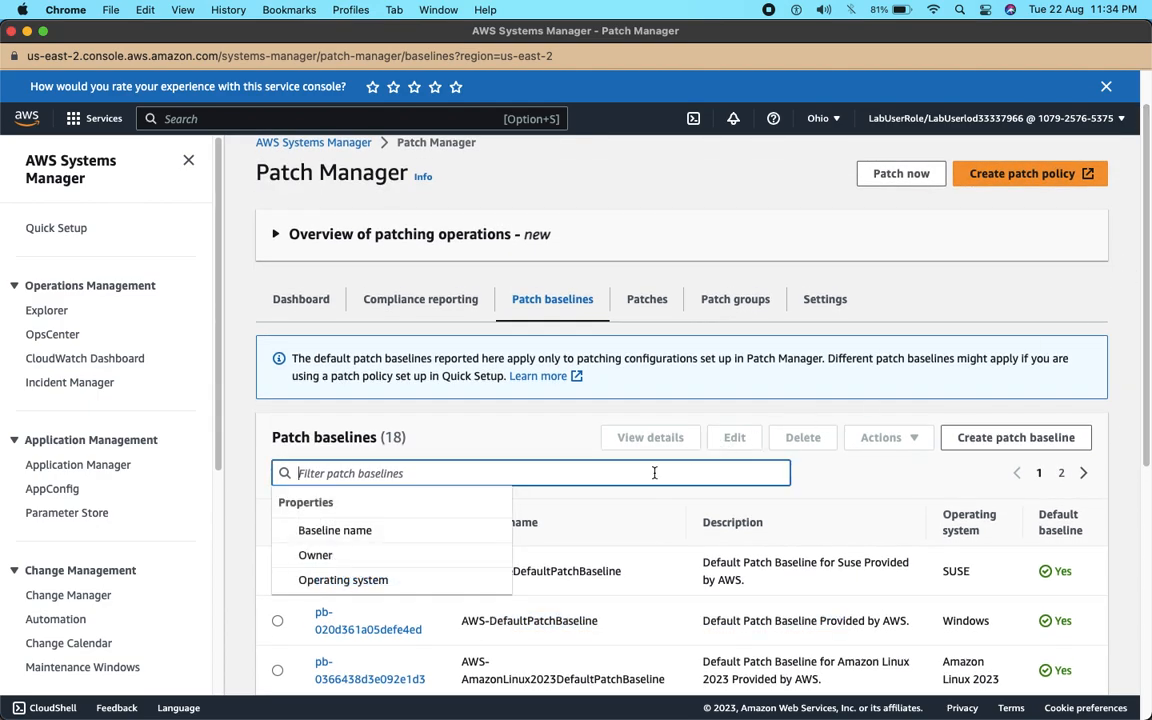
left_click(395, 582)
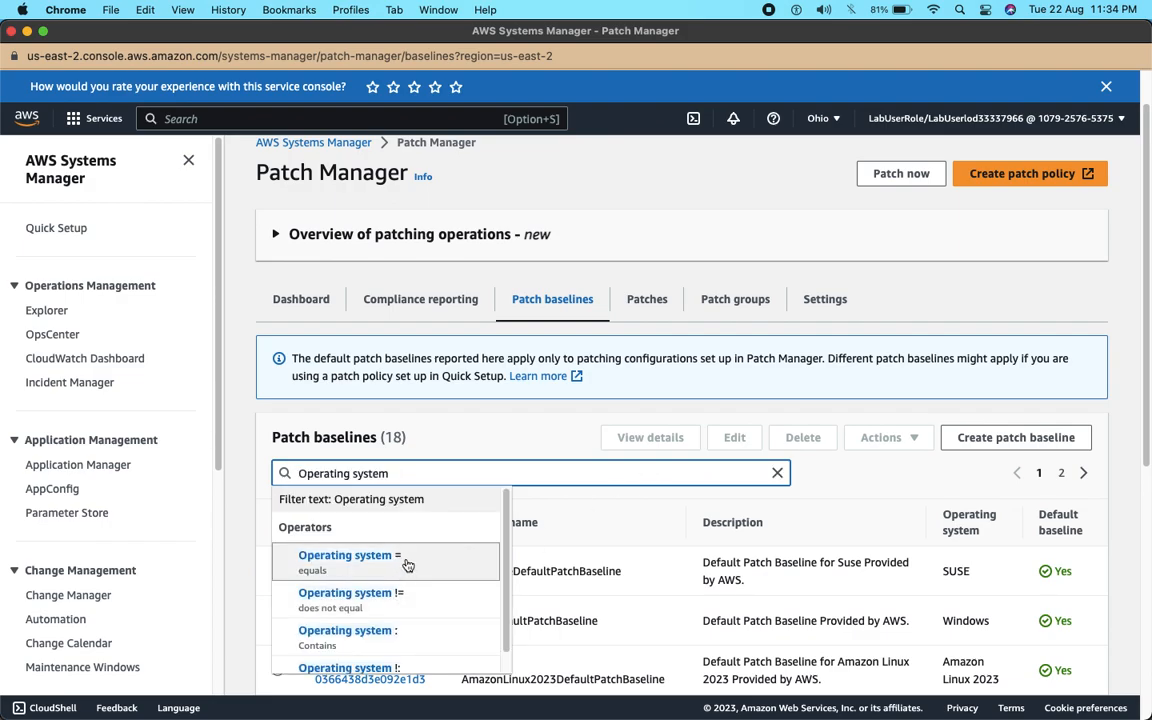
left_click(410, 560)
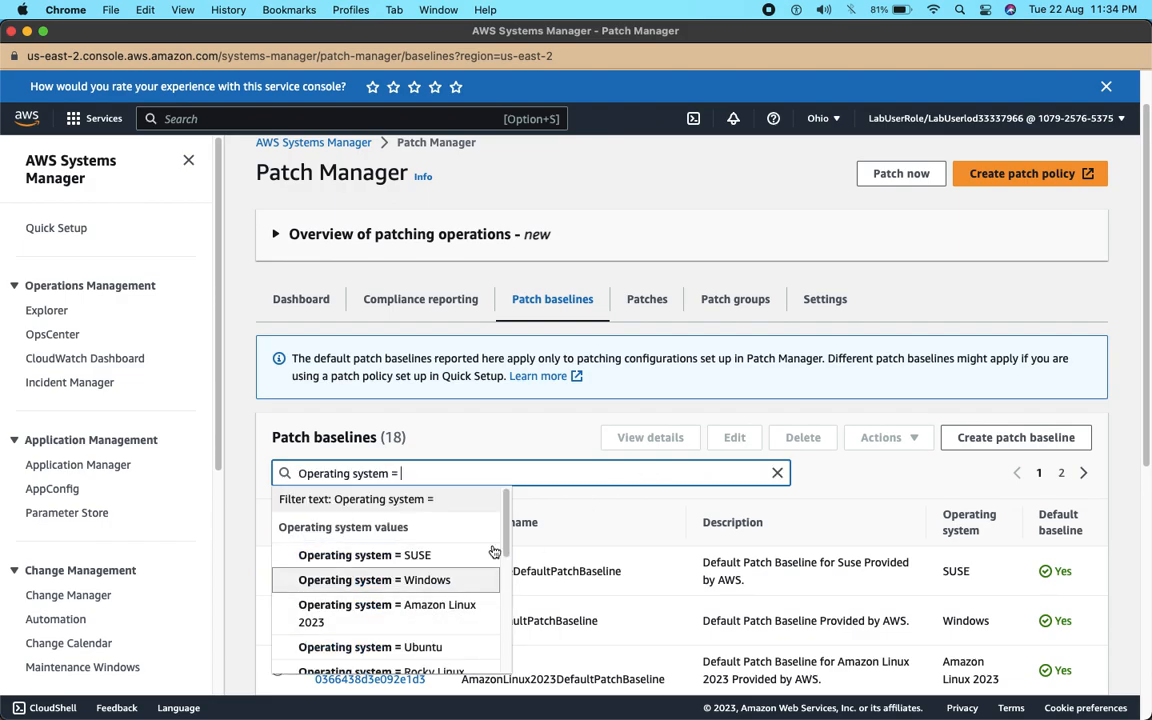
scroll(506, 551, "down", 5)
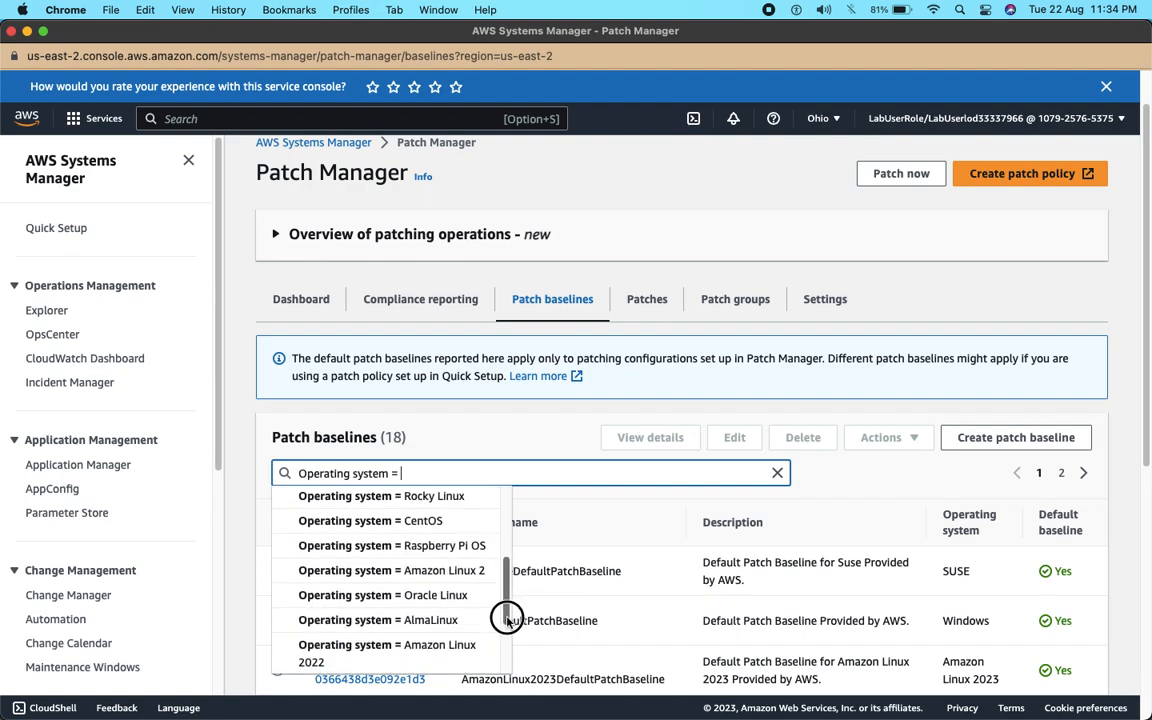
left_click(438, 571)
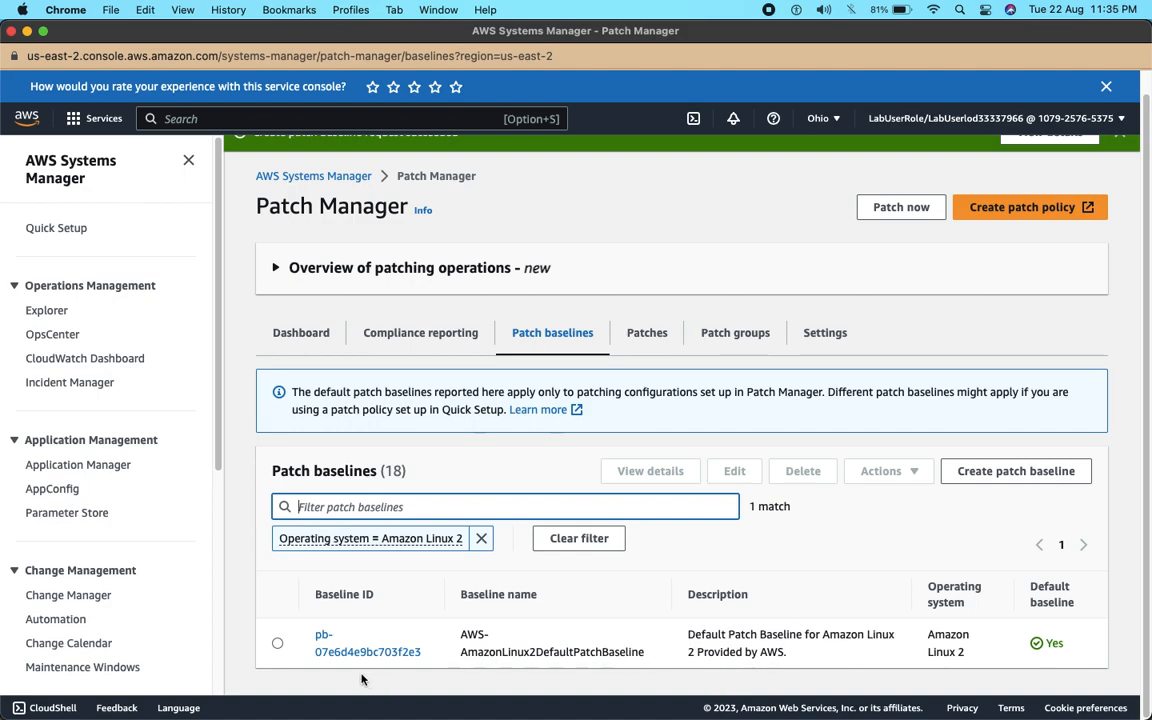
left_click(278, 644)
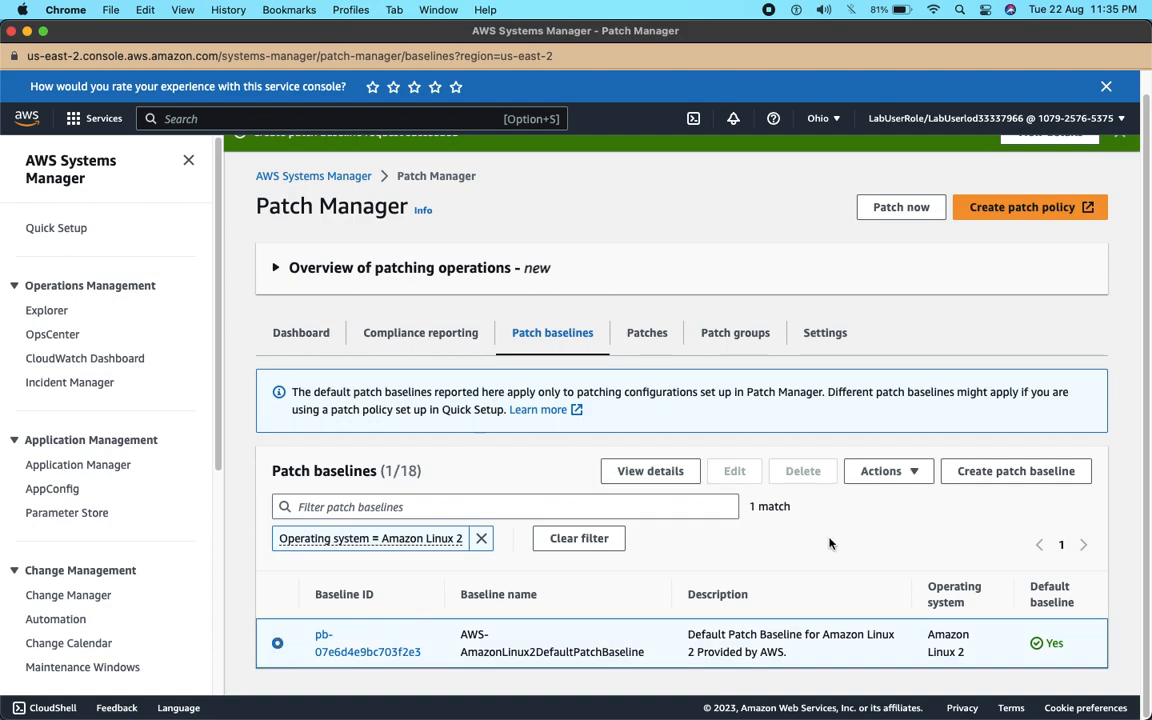
Step: Start a new patch baseline named Linux with the description Linux OS and the operating system Amazon Linux 2
left_click(983, 483)
left_click(687, 296)
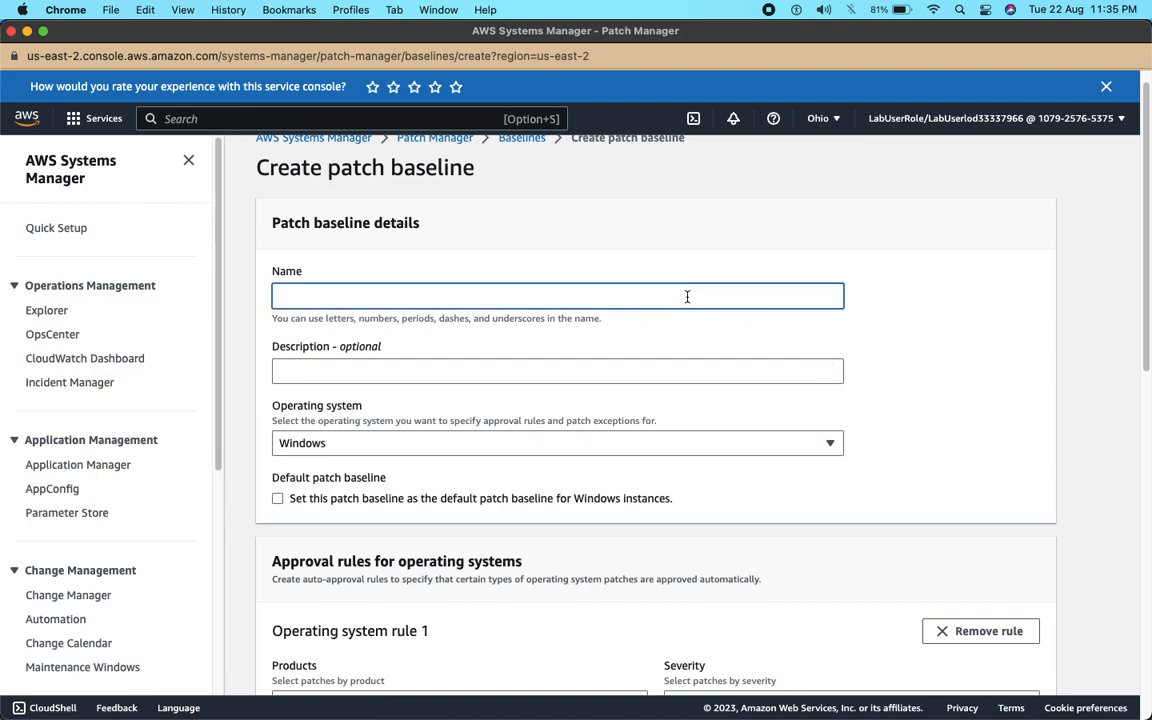
left_click(513, 373)
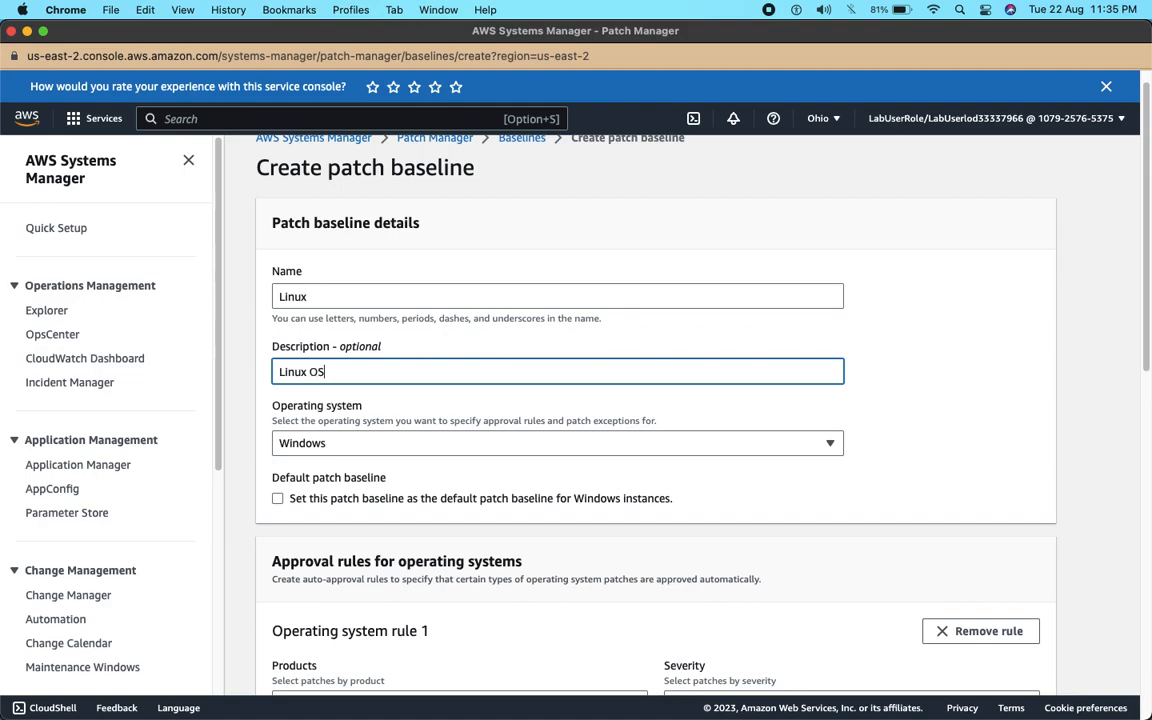
left_click(820, 443)
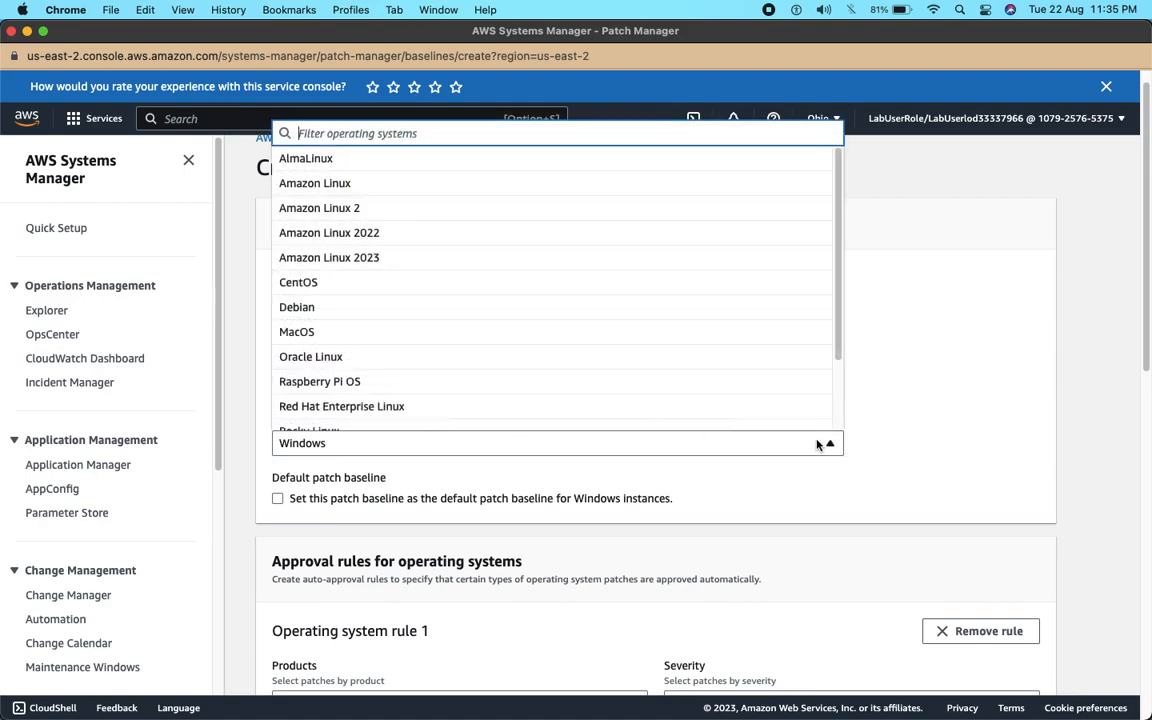
left_click(452, 210)
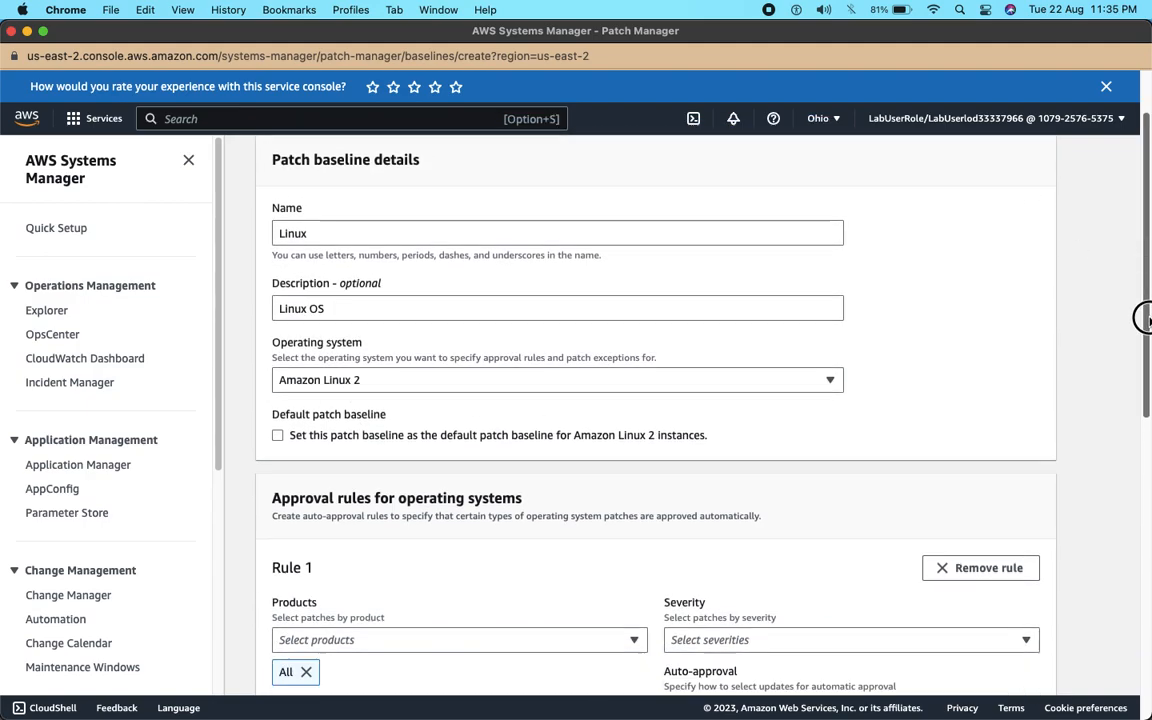
Step: Replace the All product in rule 1 of the Linux baseline with AmazonLinux2
left_click_drag(1144, 309, 1144, 398)
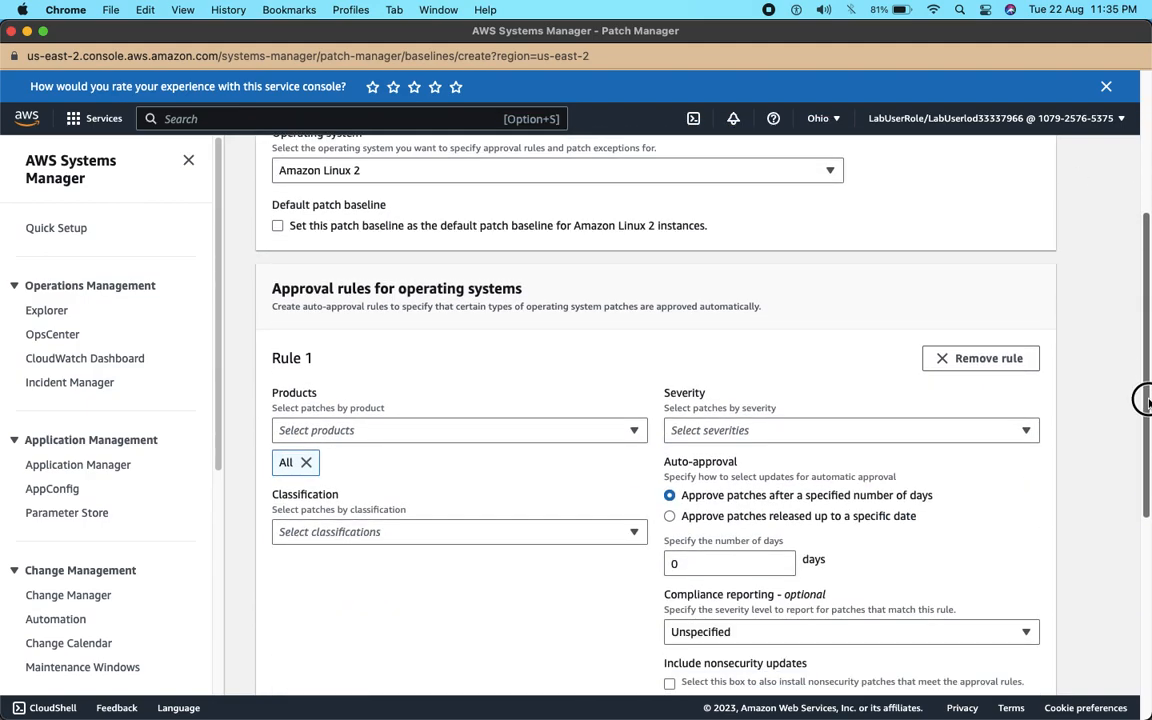
left_click(306, 464)
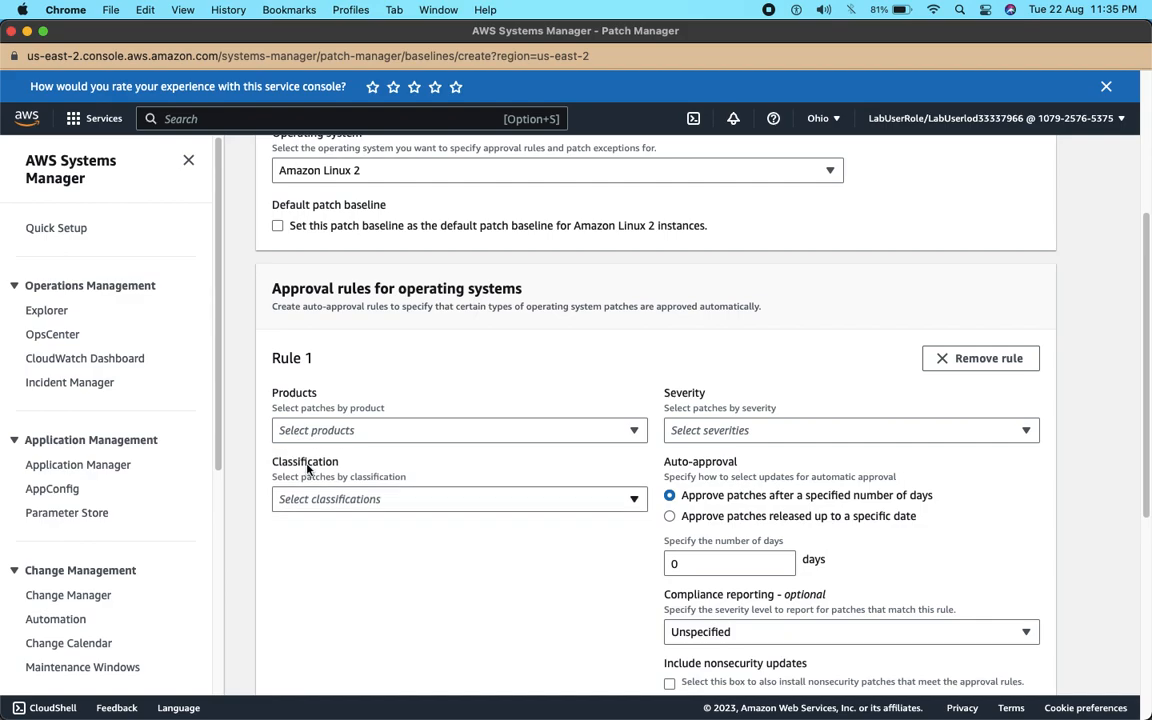
left_click(316, 438)
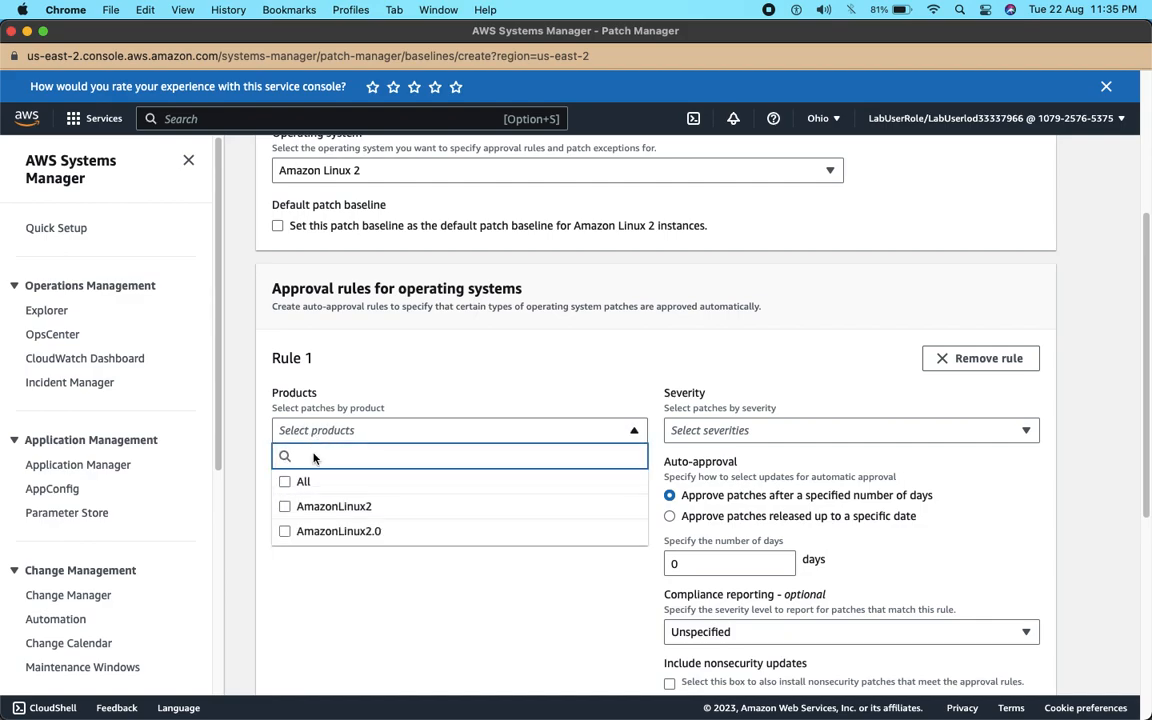
left_click(295, 510)
Step: Add the Security and Bugfix classifications to rule 1 of the Linux baseline
left_click(318, 529)
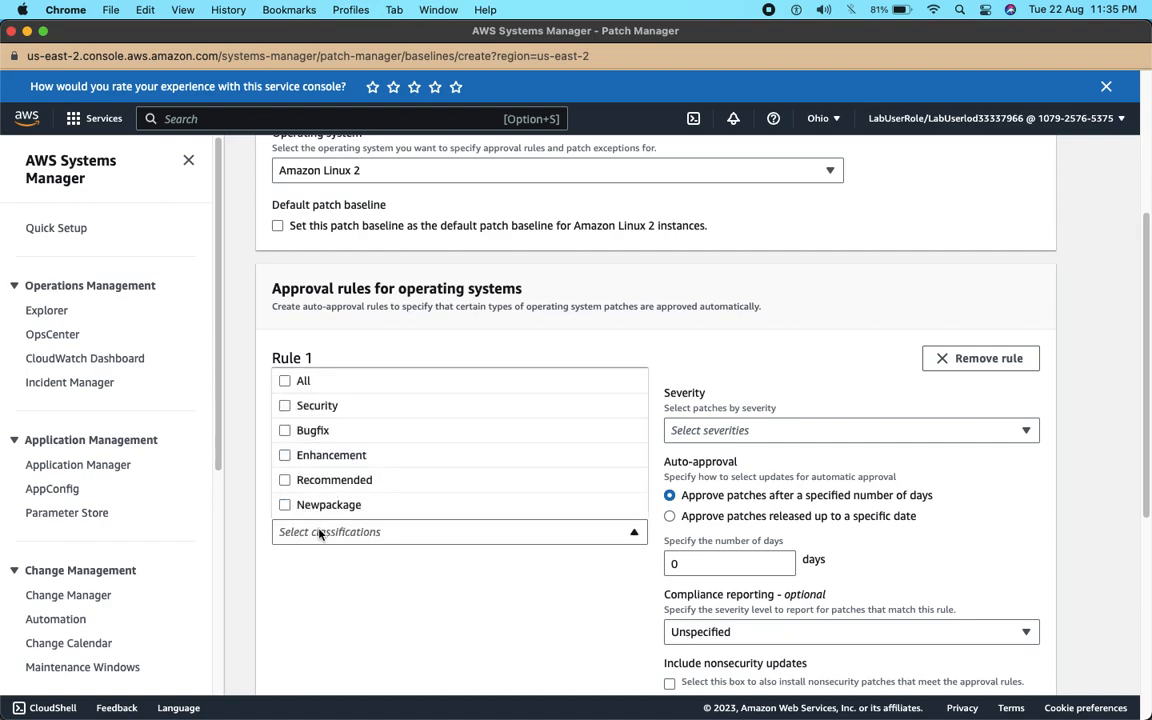
left_click(288, 405)
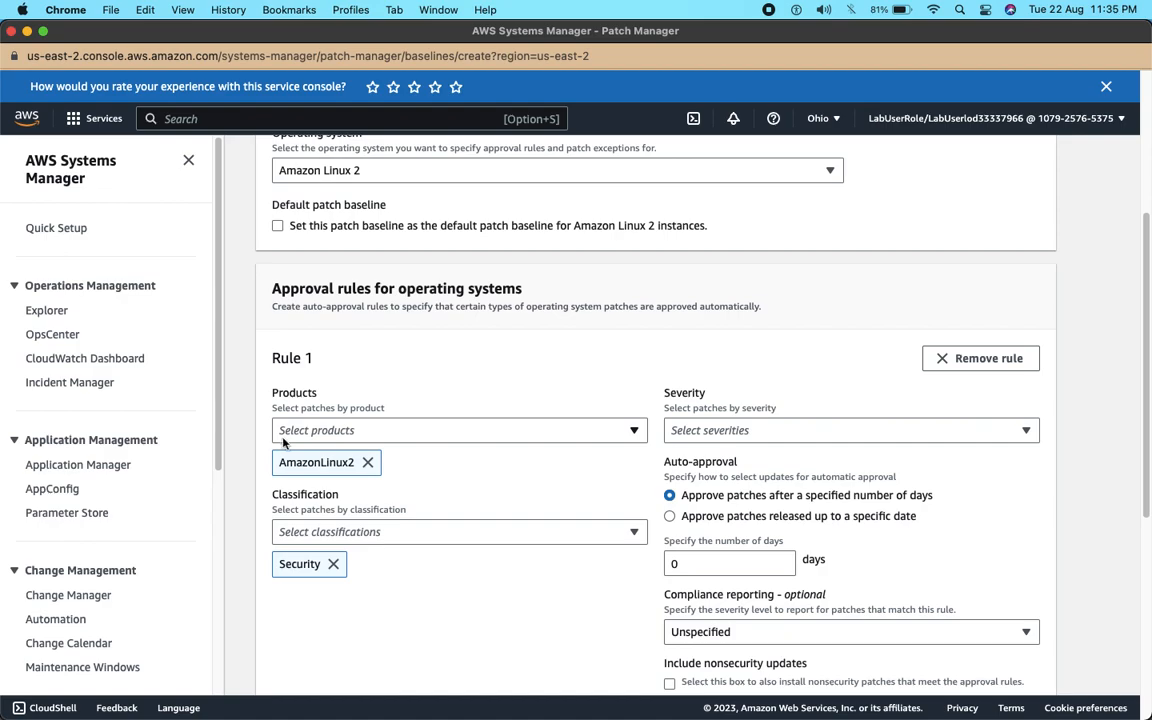
left_click(324, 530)
left_click(330, 431)
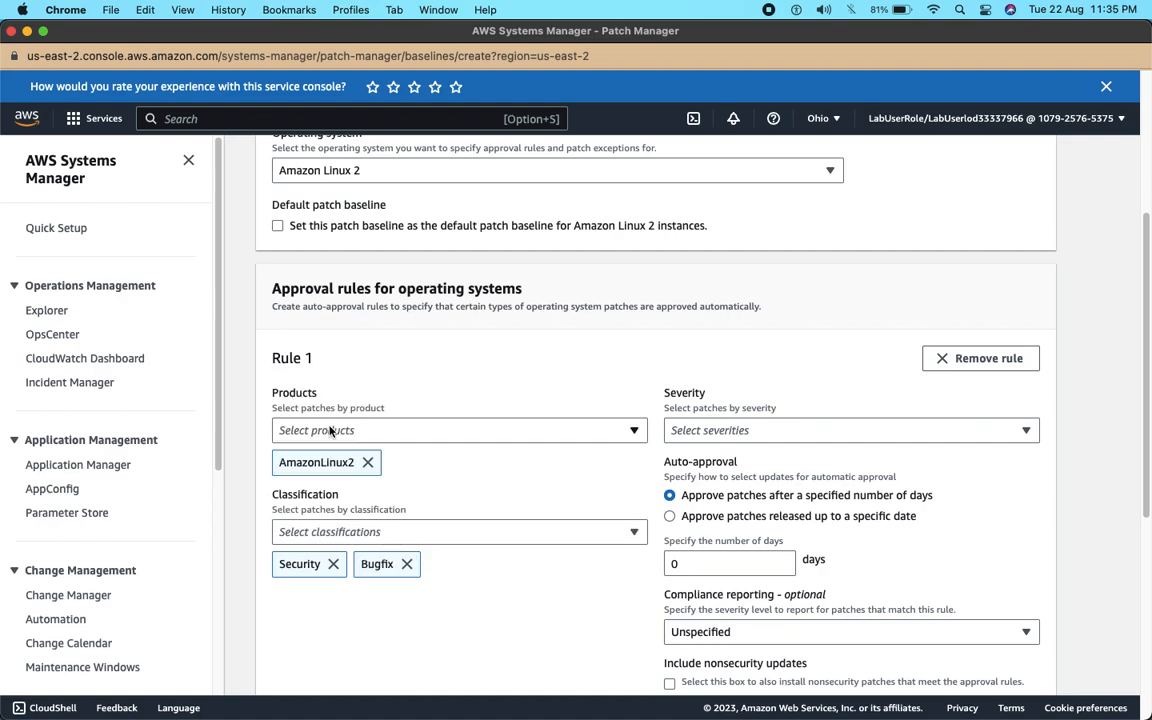
left_click(303, 532)
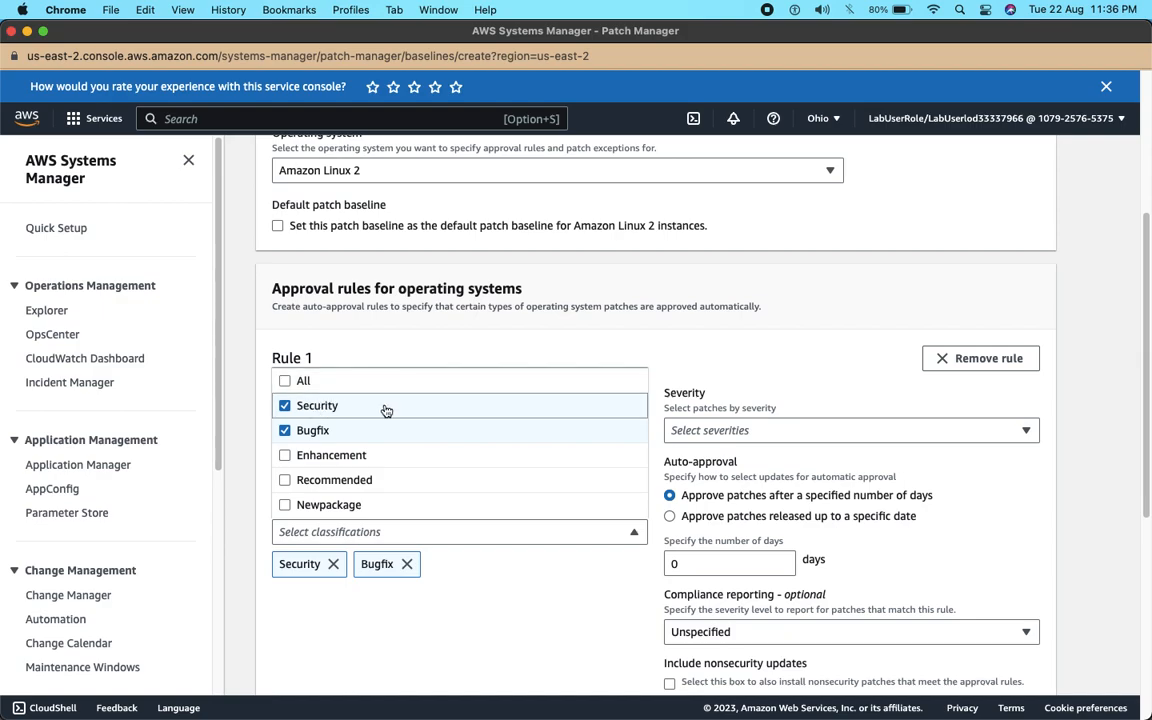
left_click(548, 614)
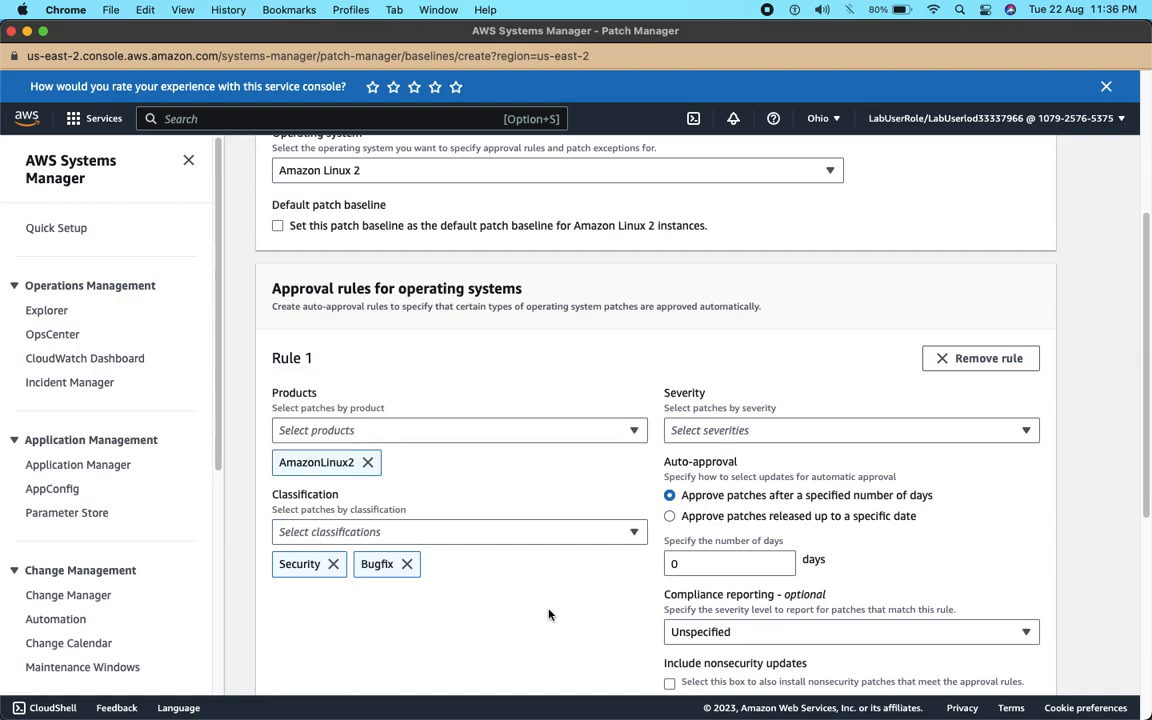
Step: Select the Critical and Important severities for rule 1 of the Linux baseline
left_click(695, 430)
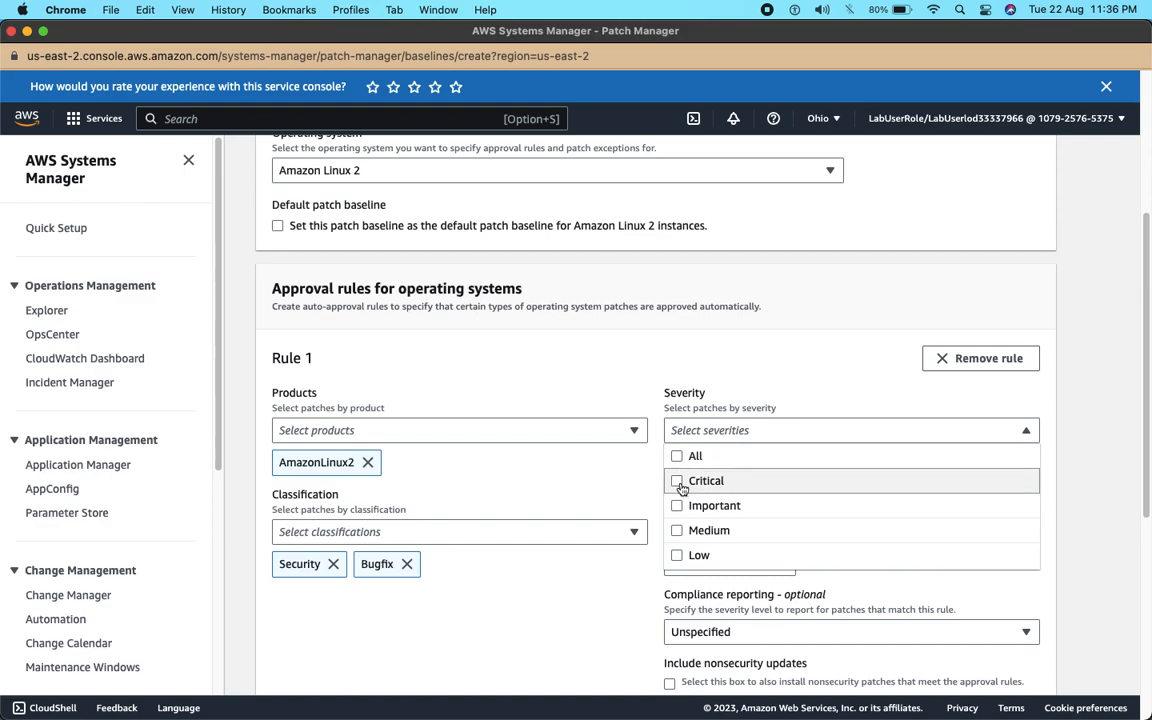
left_click(680, 486)
left_click(722, 432)
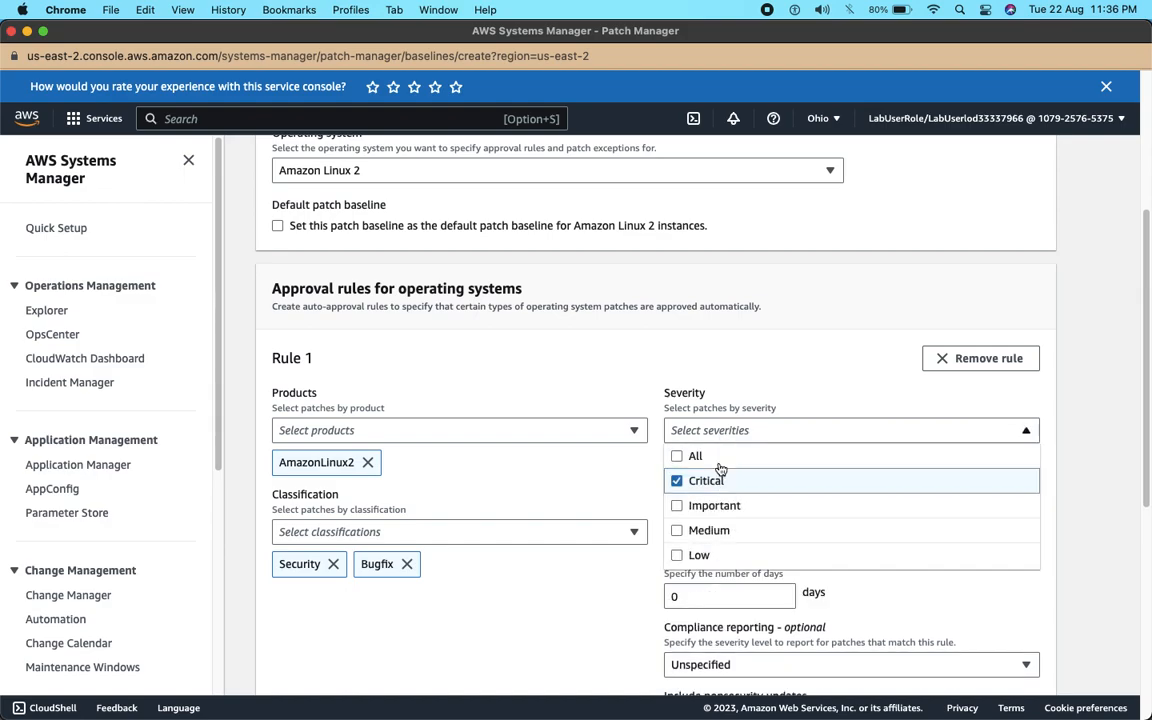
left_click(697, 515)
Step: Set the auto-approval of rule 1 in the Linux baseline to approve patches after 5 days
left_click_drag(1140, 380, 1138, 458)
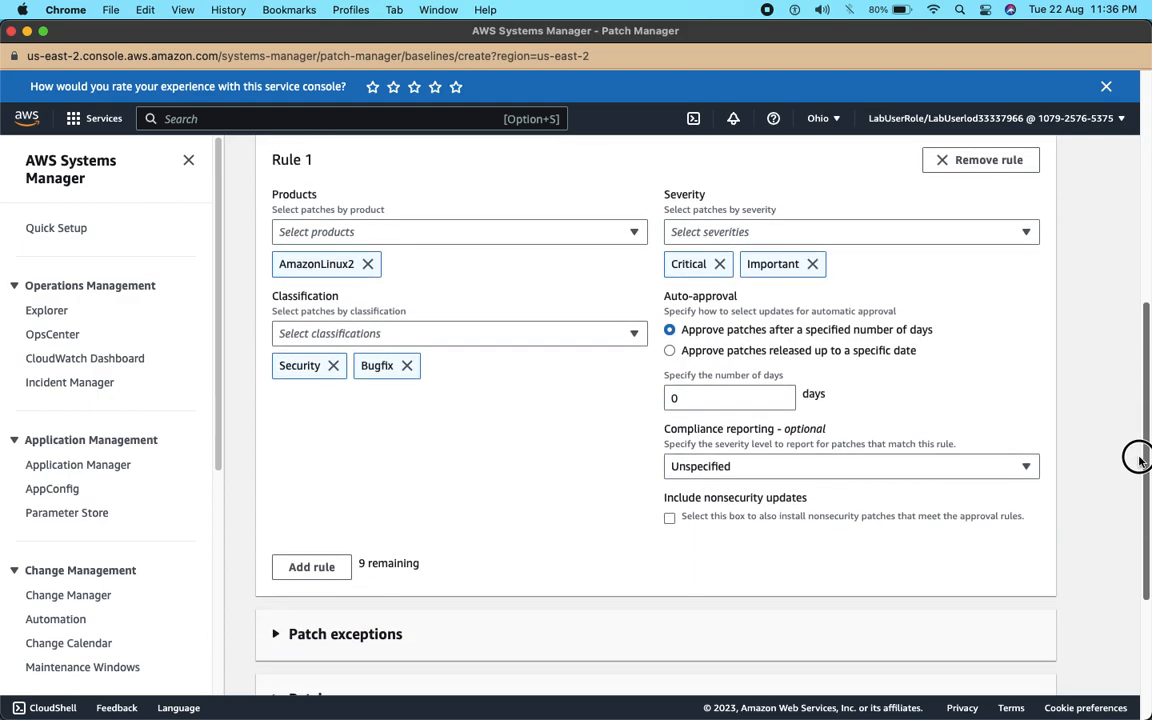
left_click(774, 401)
type("5")
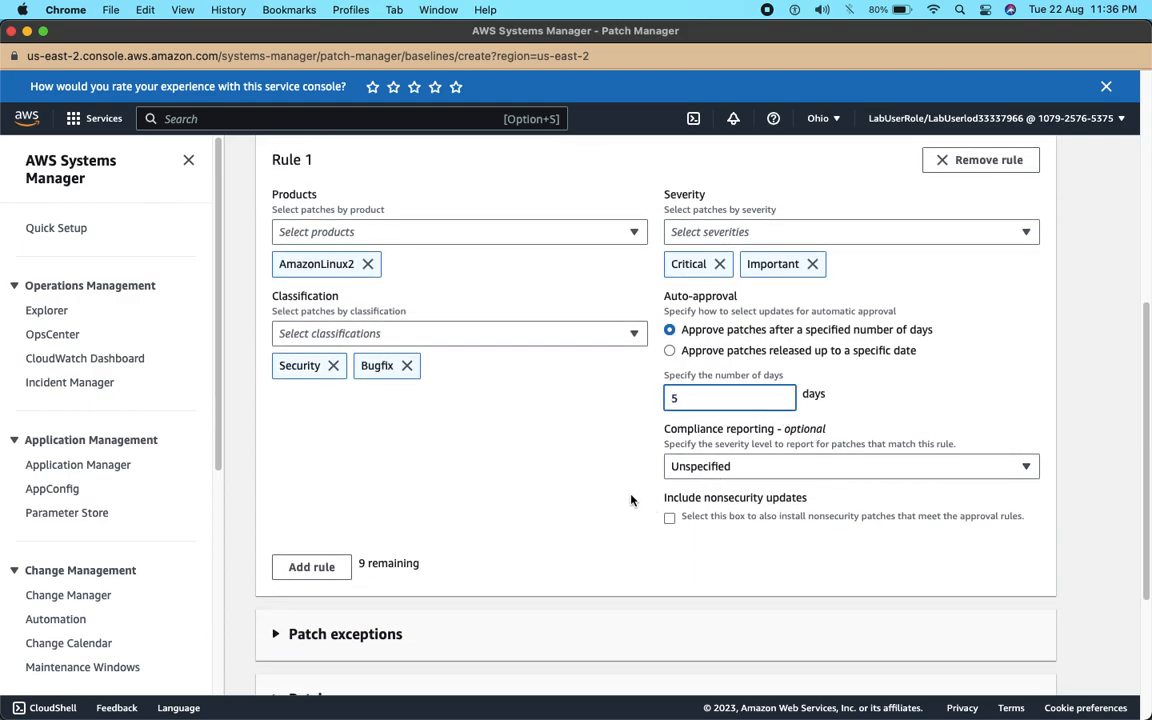
Step: Expand the patch exceptions of the Linux baseline and examine the approved patches field
left_click_drag(1139, 398, 1131, 548)
left_click(319, 382)
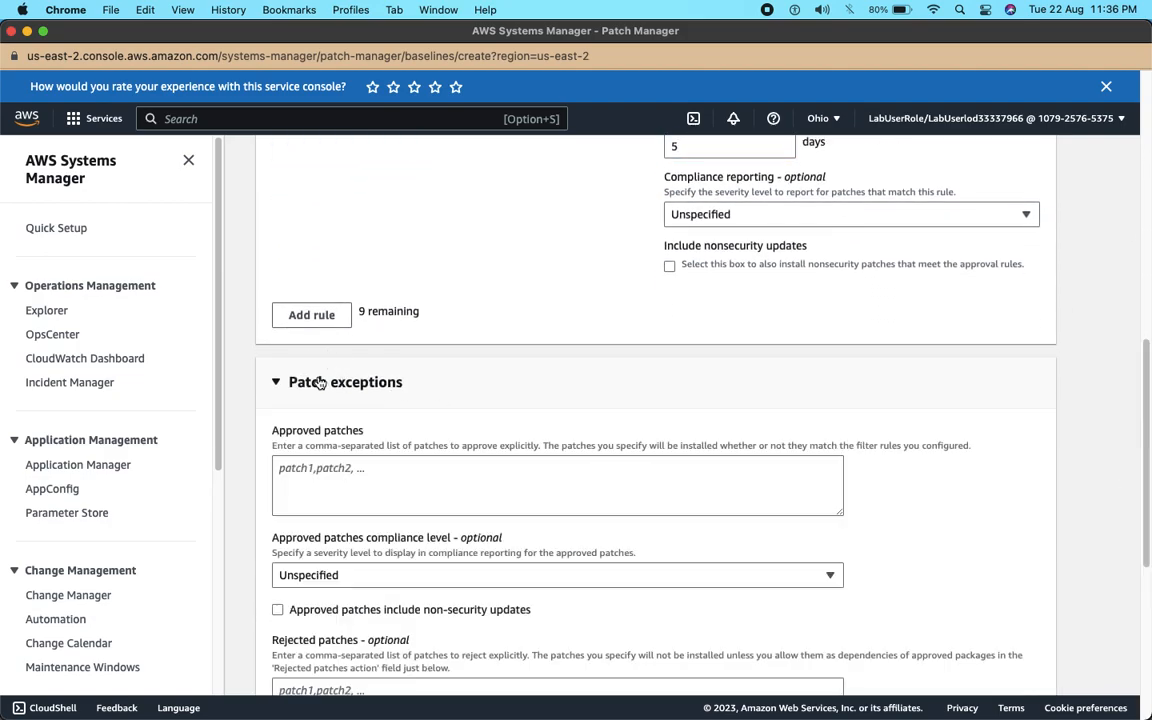
left_click(303, 466)
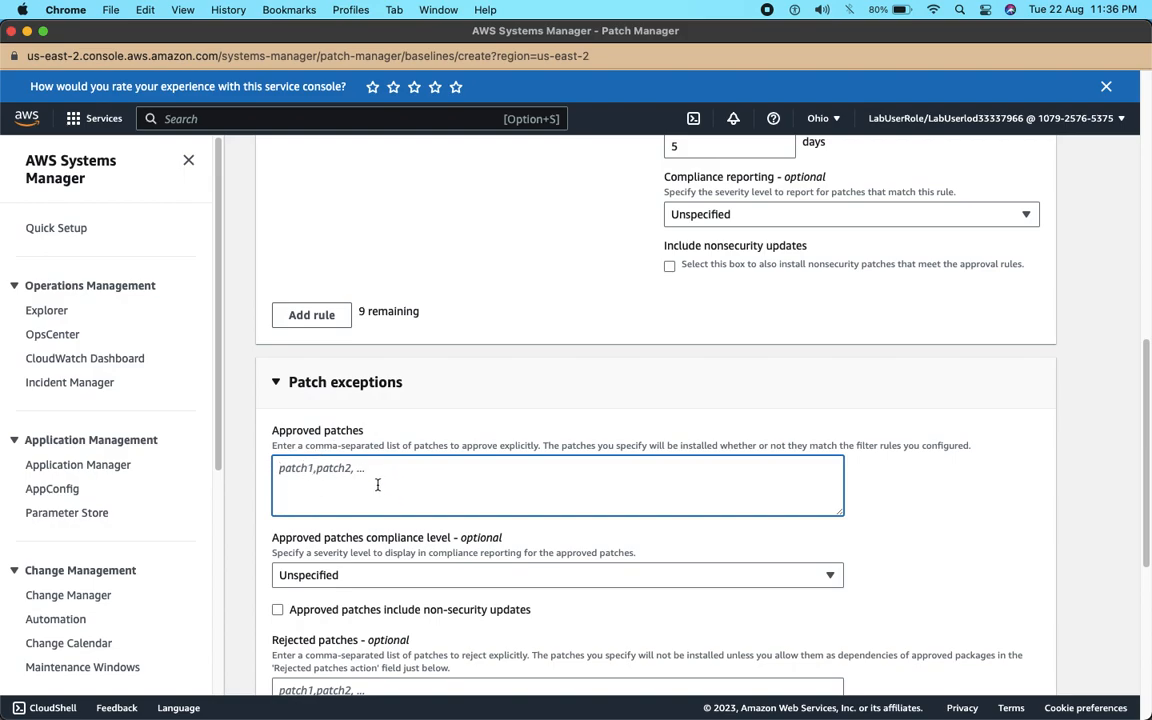
Step: Collapse the patch exceptions, check the Linux baseline's patch sources without adding any, and create the patch baseline
left_click(306, 382)
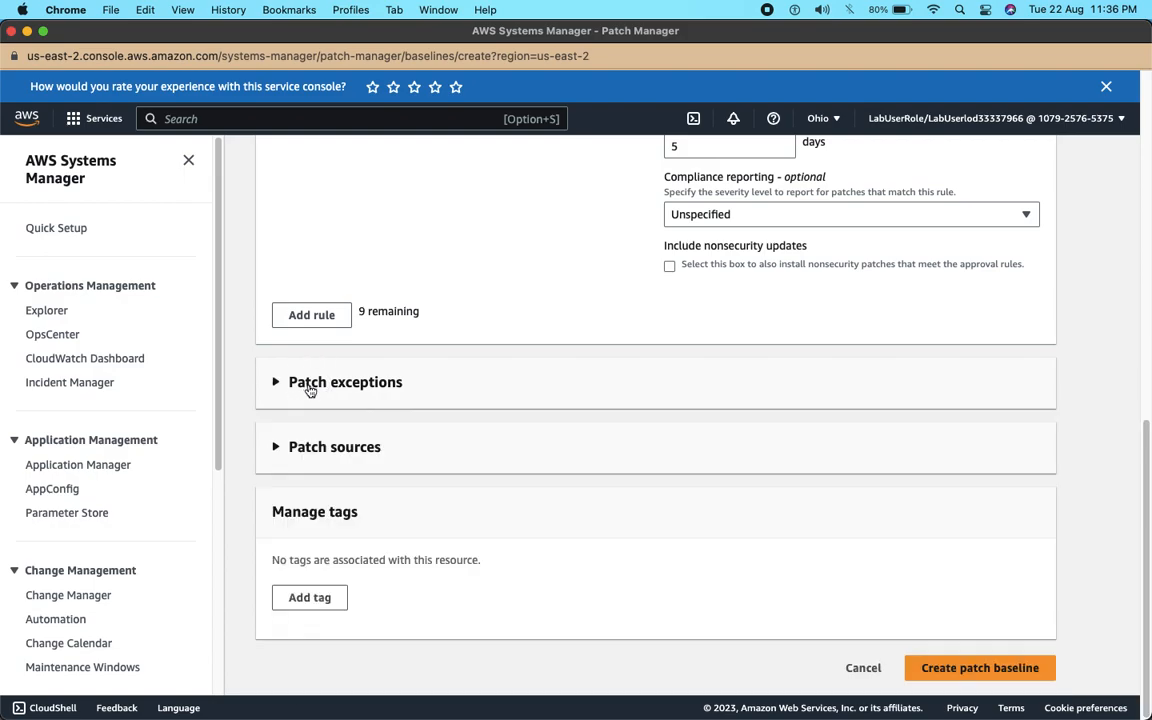
left_click(350, 447)
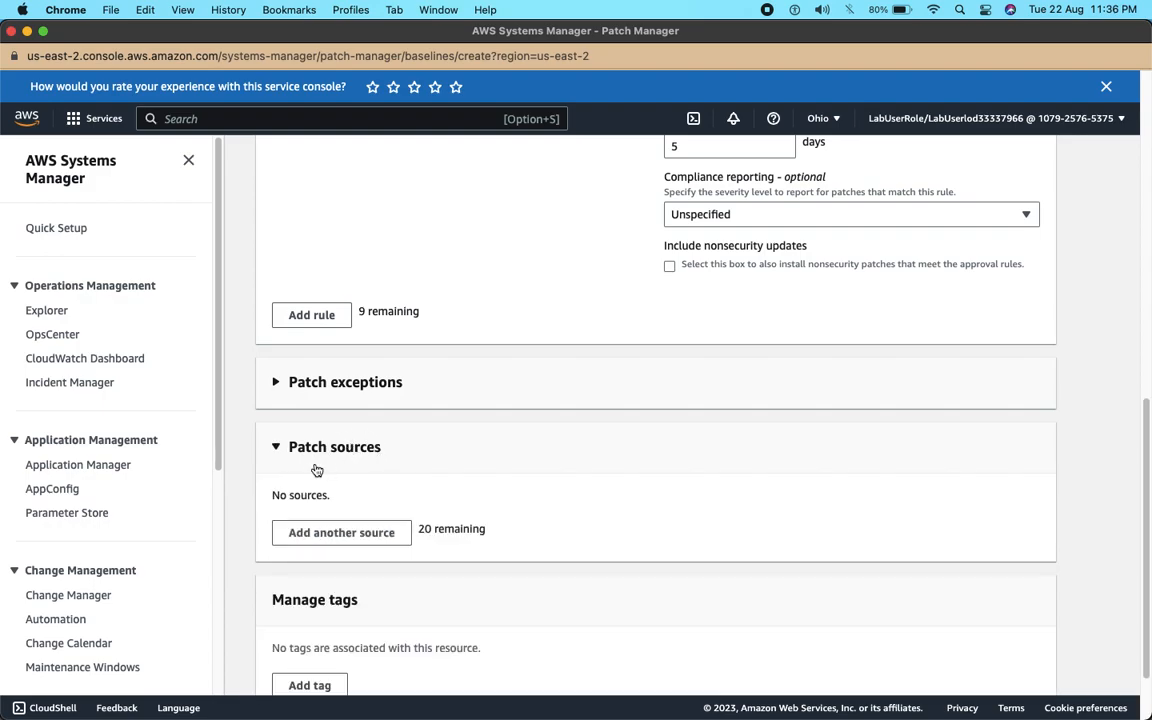
left_click(329, 447)
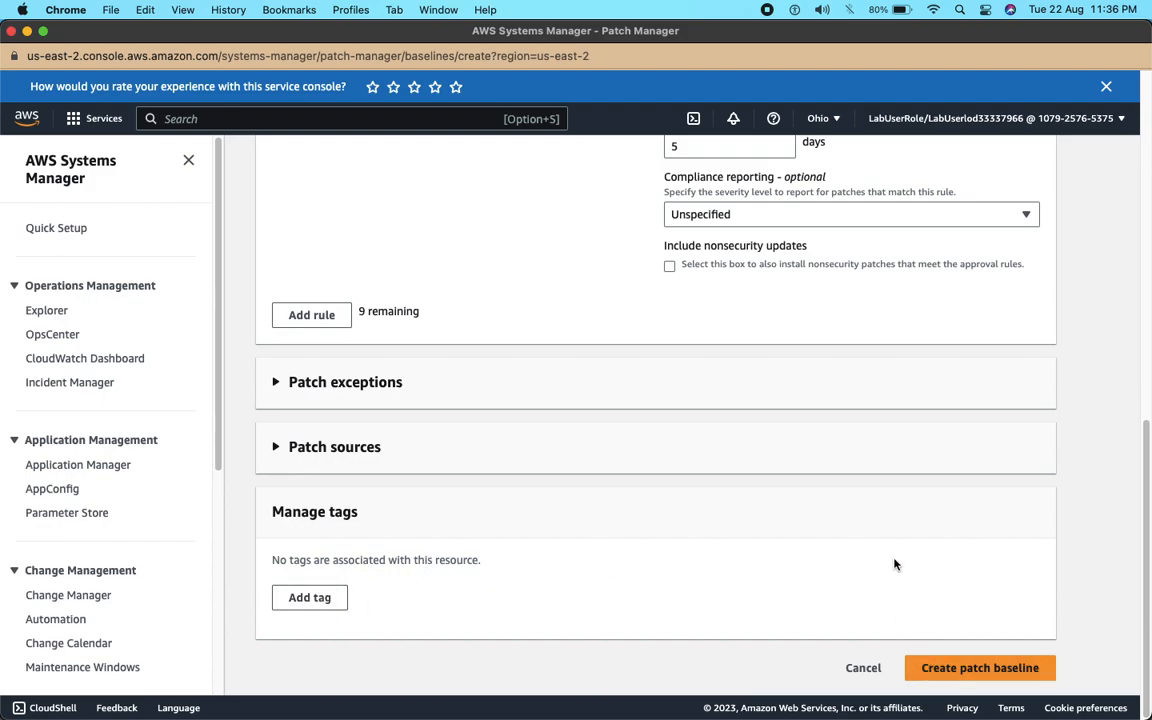
left_click(944, 680)
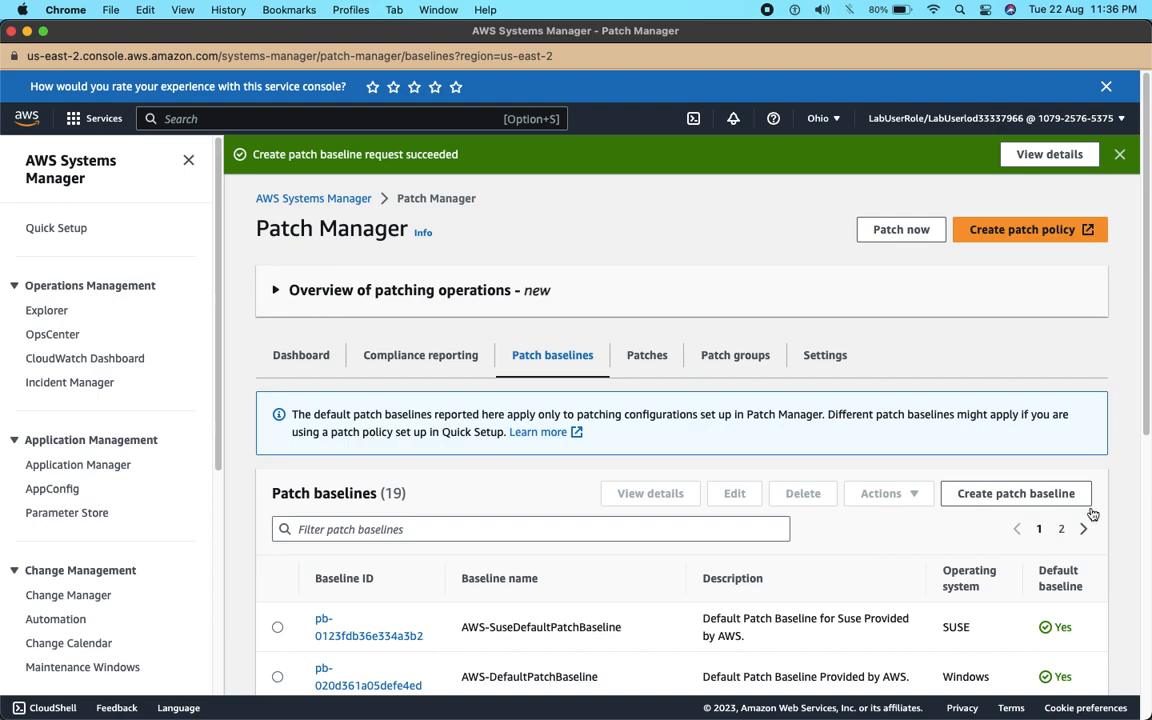
Step: Add the patch group WIN to the Windows baseline AWS-DefaultPatchBaseline and return to the baselines list
left_click_drag(1147, 379, 1147, 515)
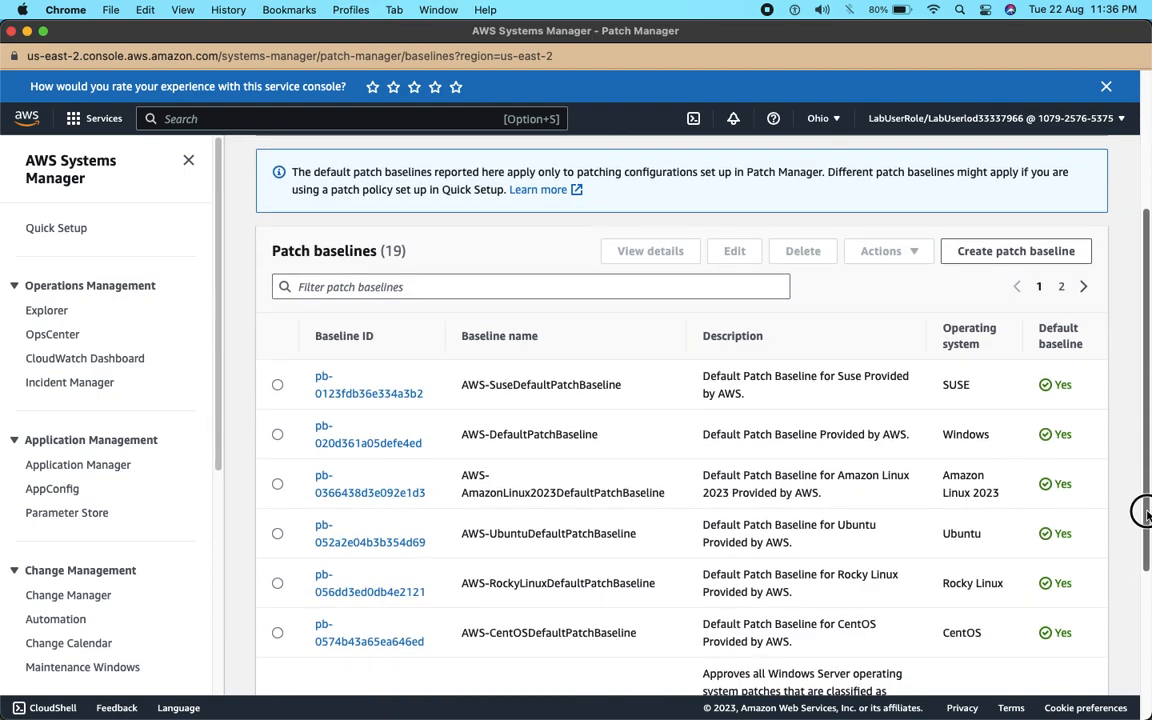
left_click_drag(1146, 513, 1140, 656)
left_click_drag(950, 593, 469, 578)
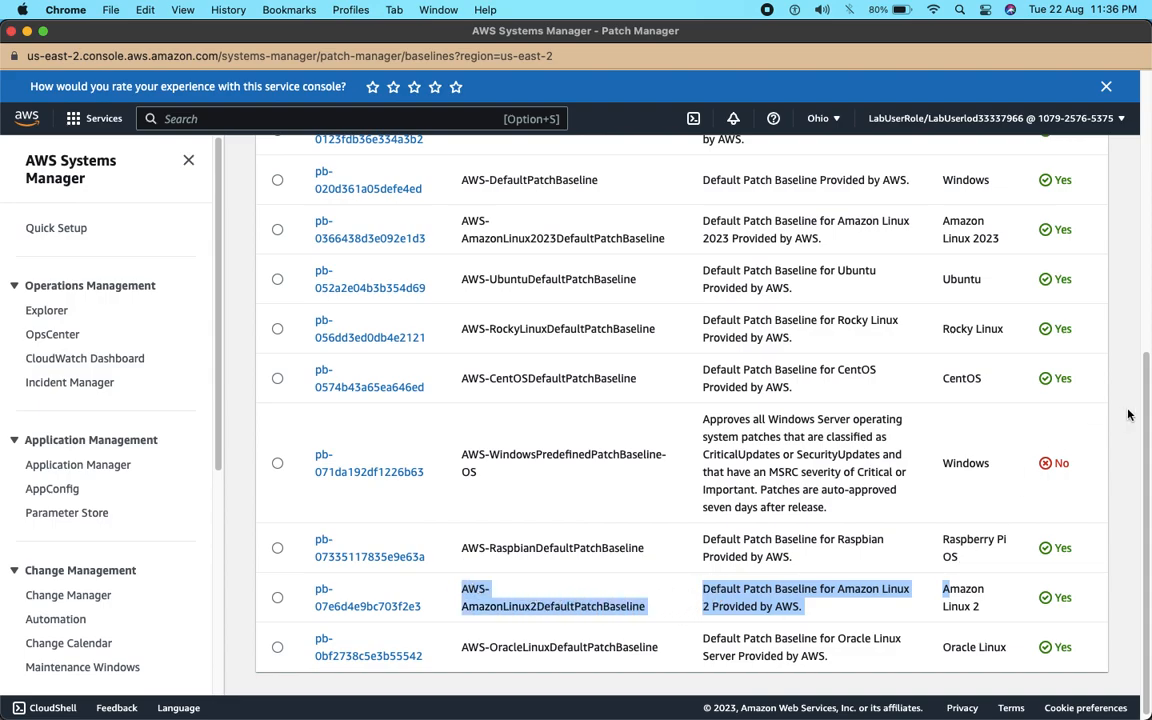
left_click_drag(1139, 412, 1146, 312)
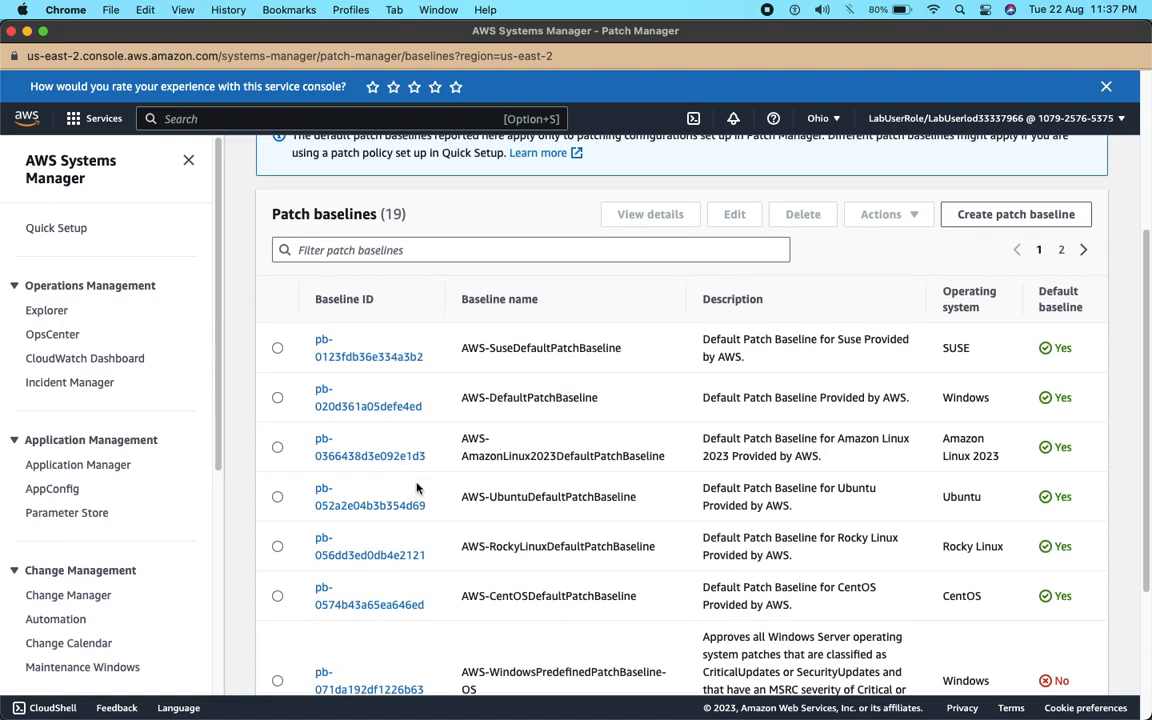
left_click(278, 398)
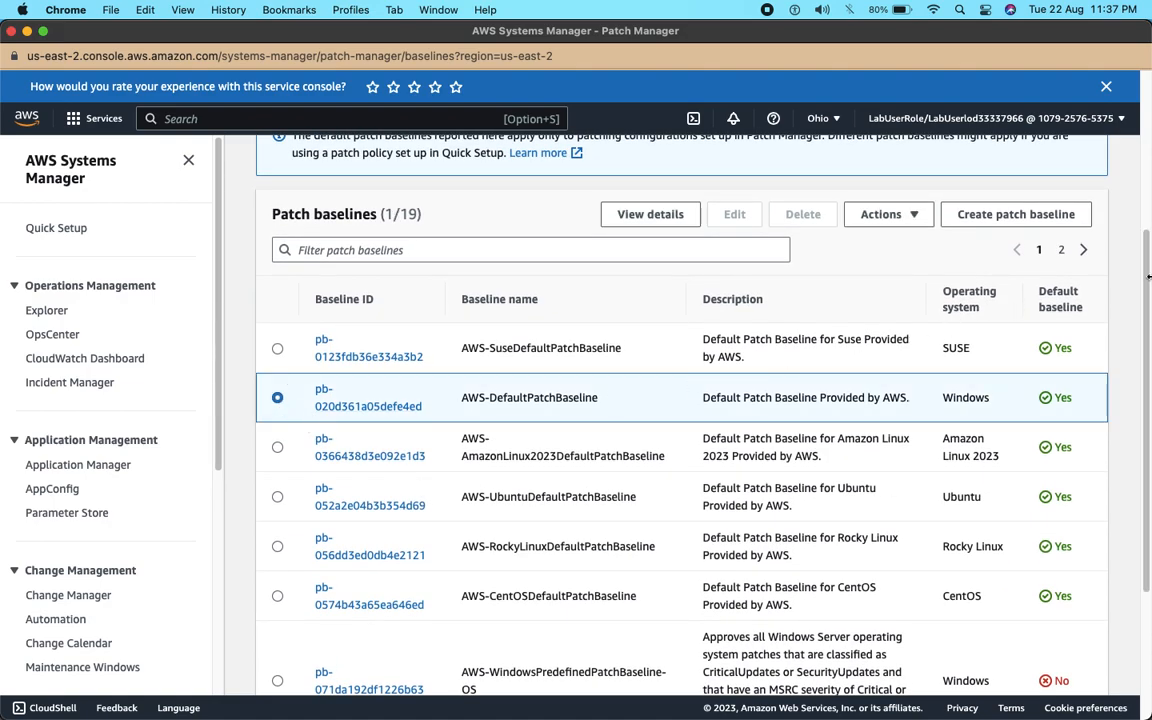
left_click_drag(1147, 273, 1147, 158)
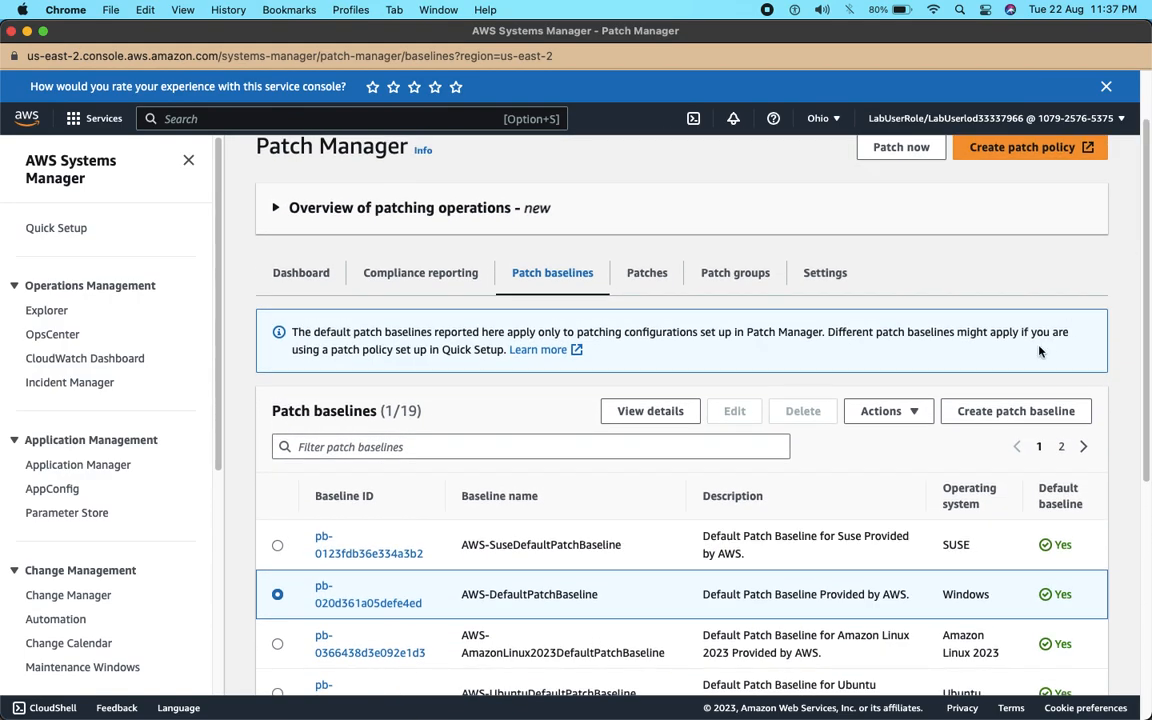
left_click(916, 418)
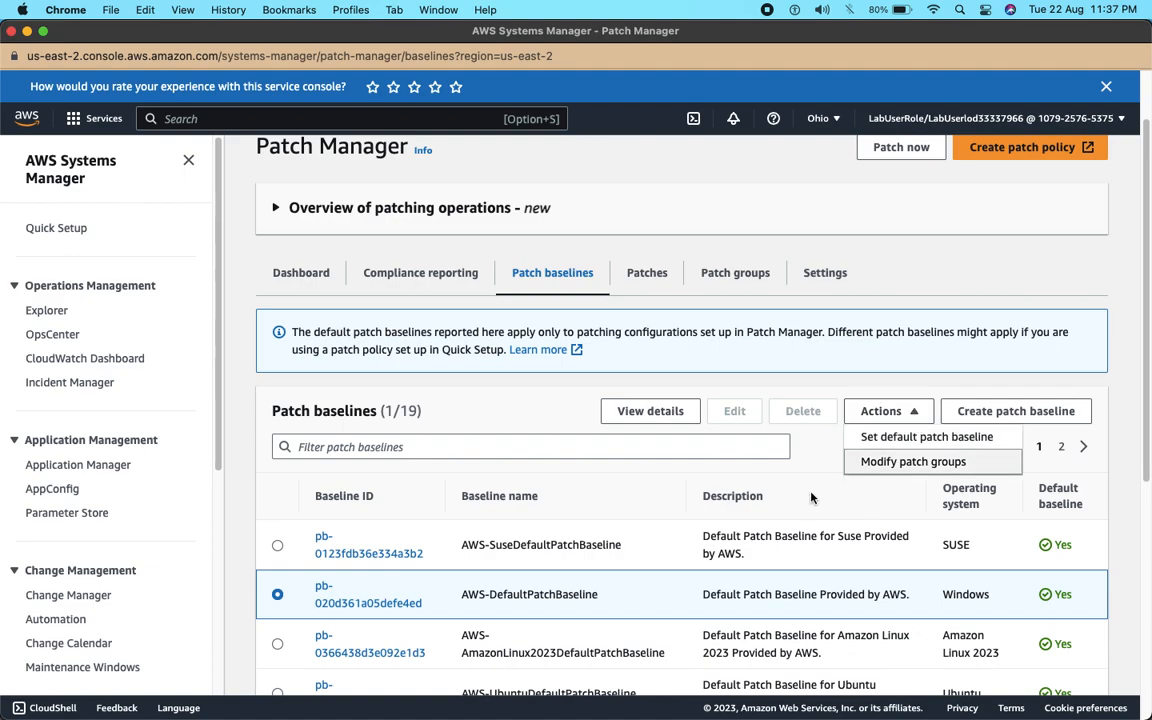
left_click(876, 464)
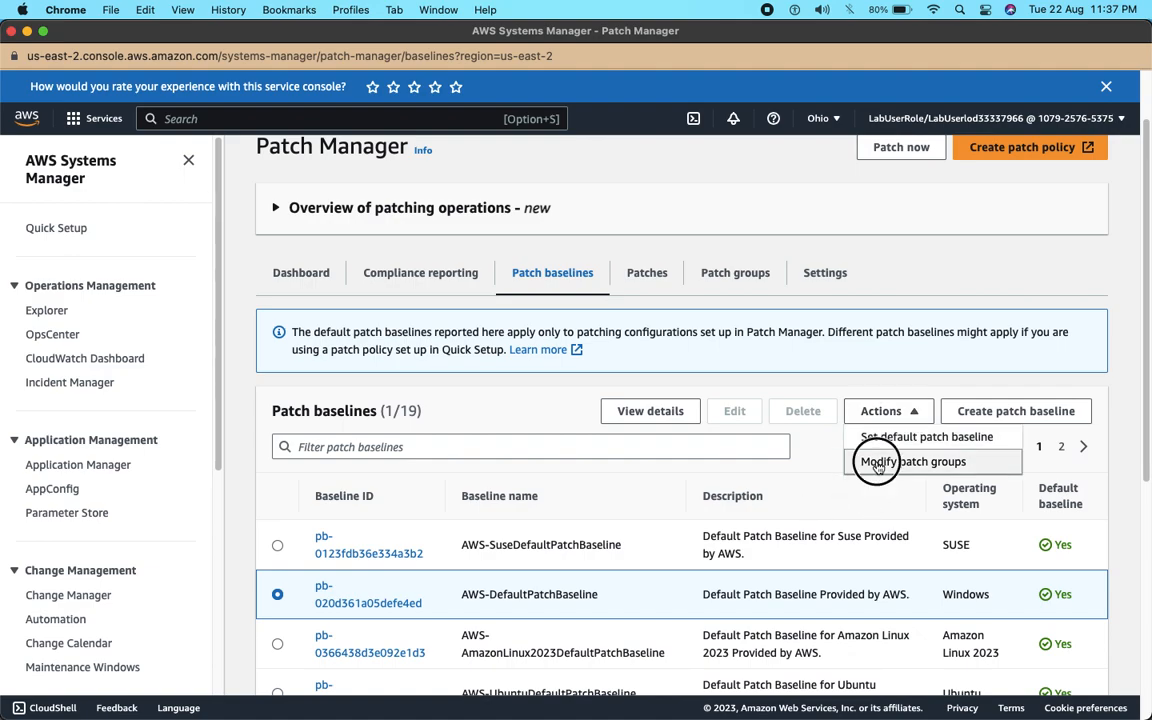
left_click(617, 488)
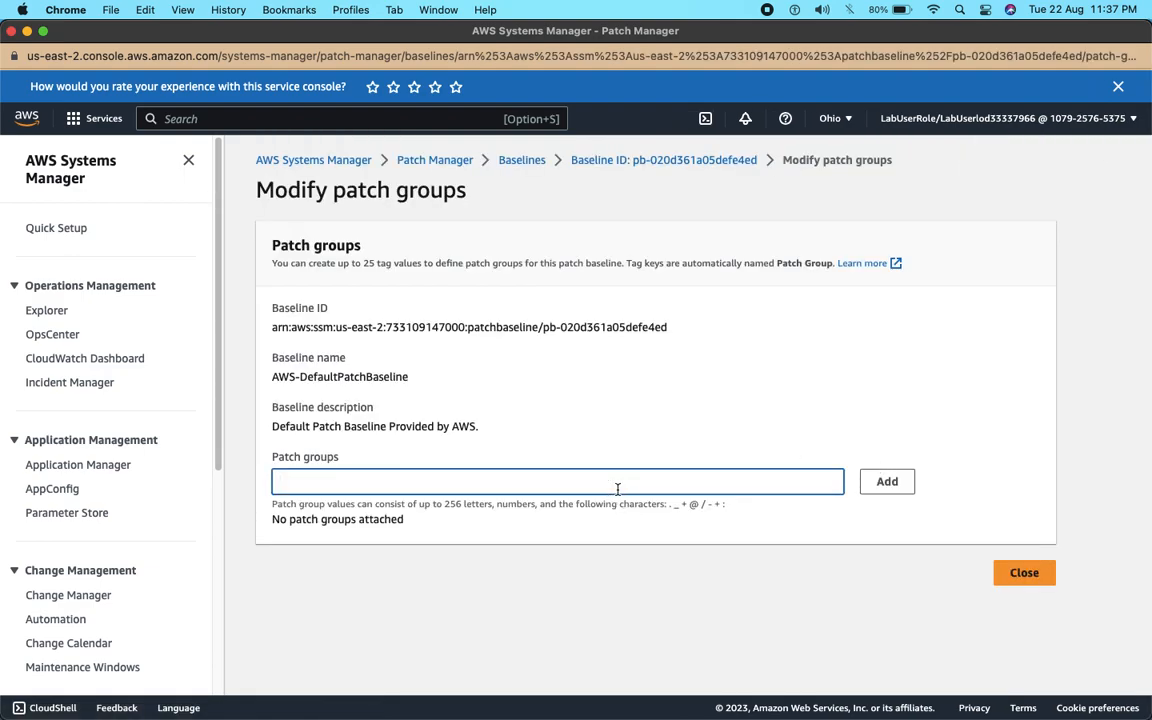
type("WIN")
left_click(885, 481)
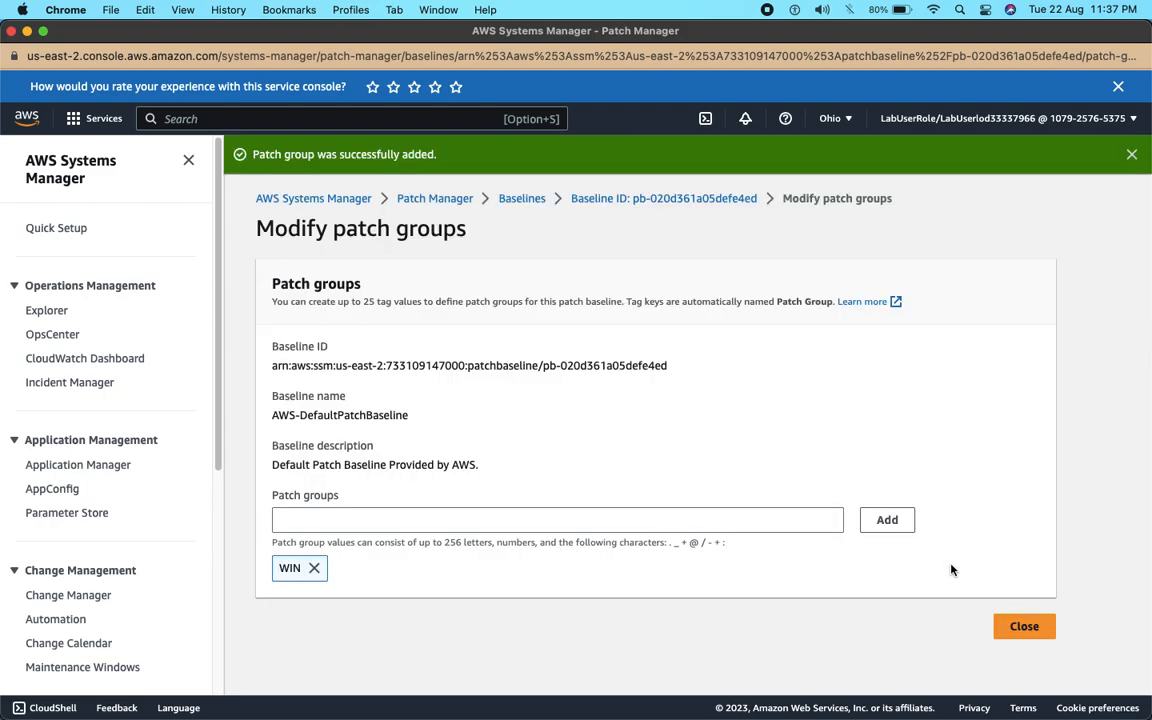
left_click(1026, 630)
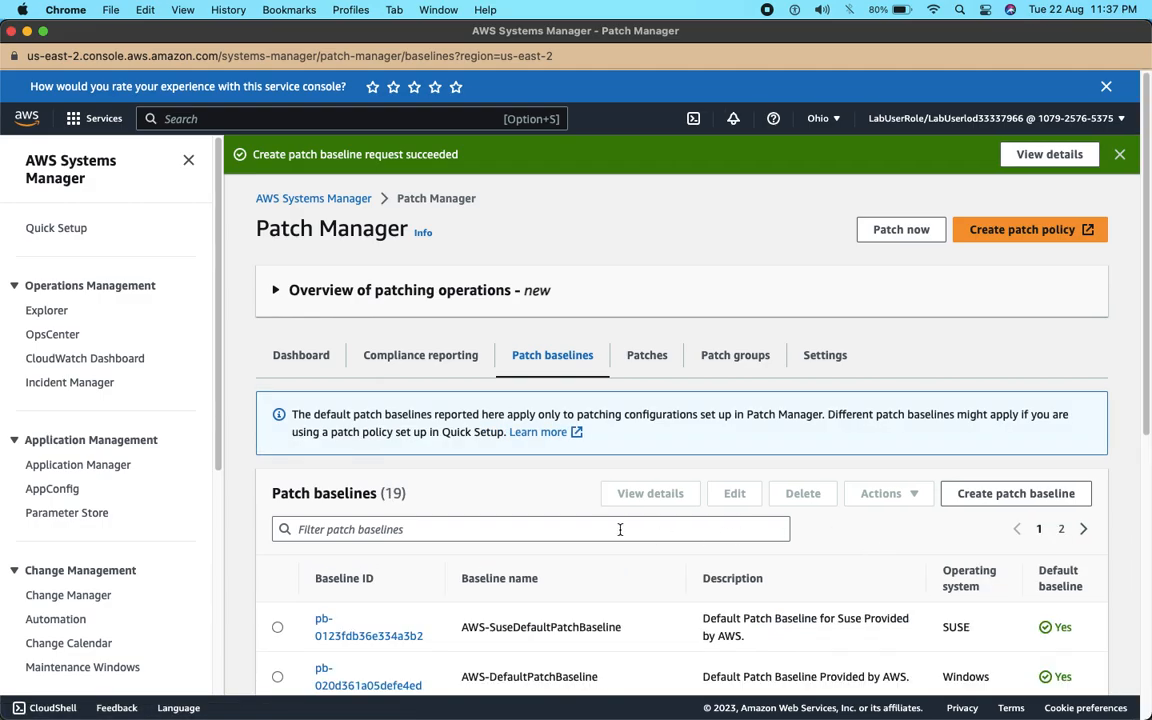
Step: Add the patch group LIN to AWS-AmazonLinux2DefaultPatchBaseline and return to the baselines list
scroll(497, 516, "down", 10)
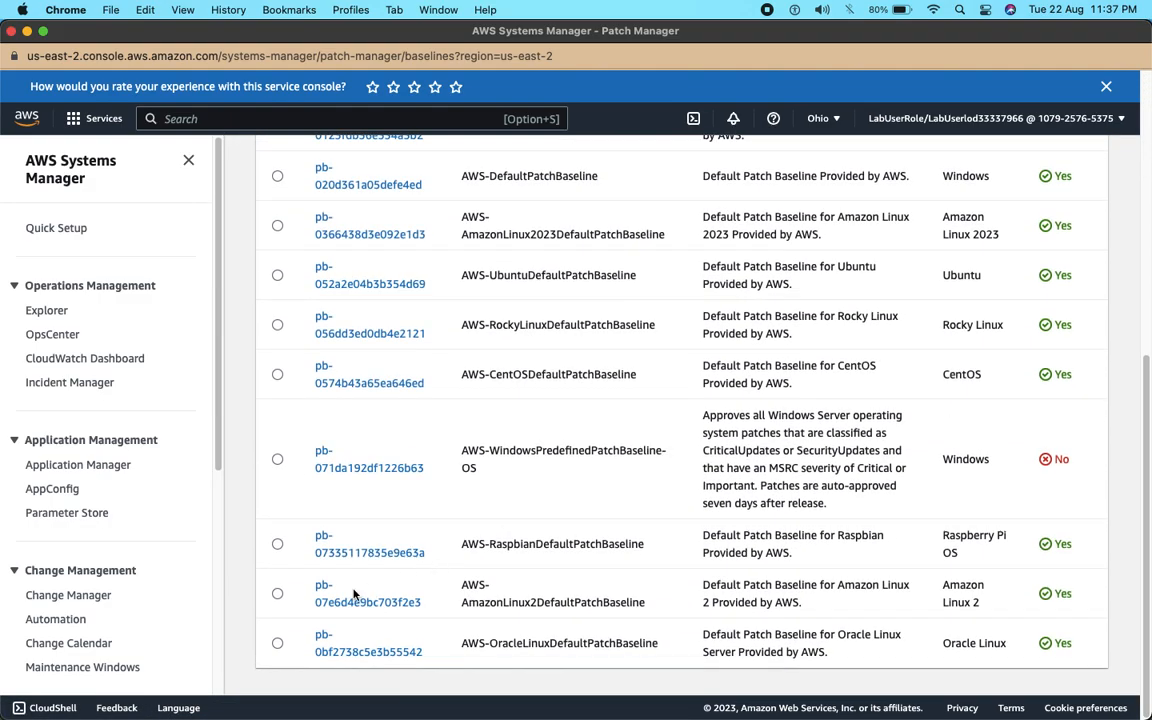
left_click(277, 594)
scroll(600, 500, "up", 10)
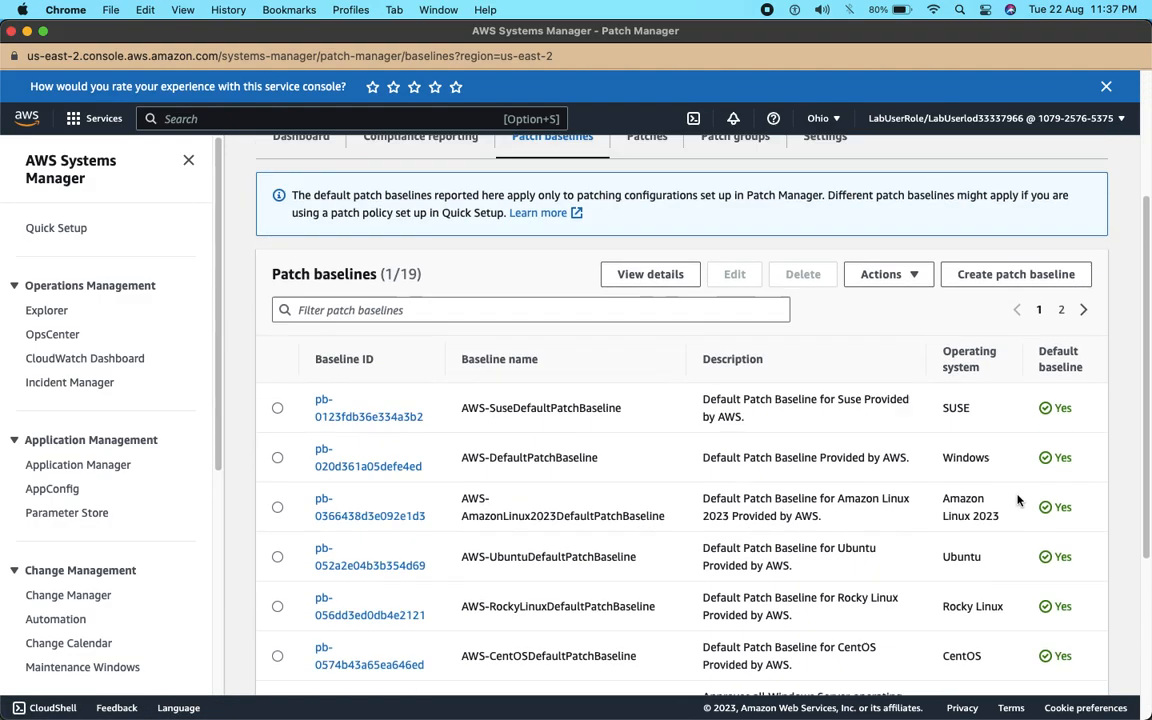
left_click(928, 500)
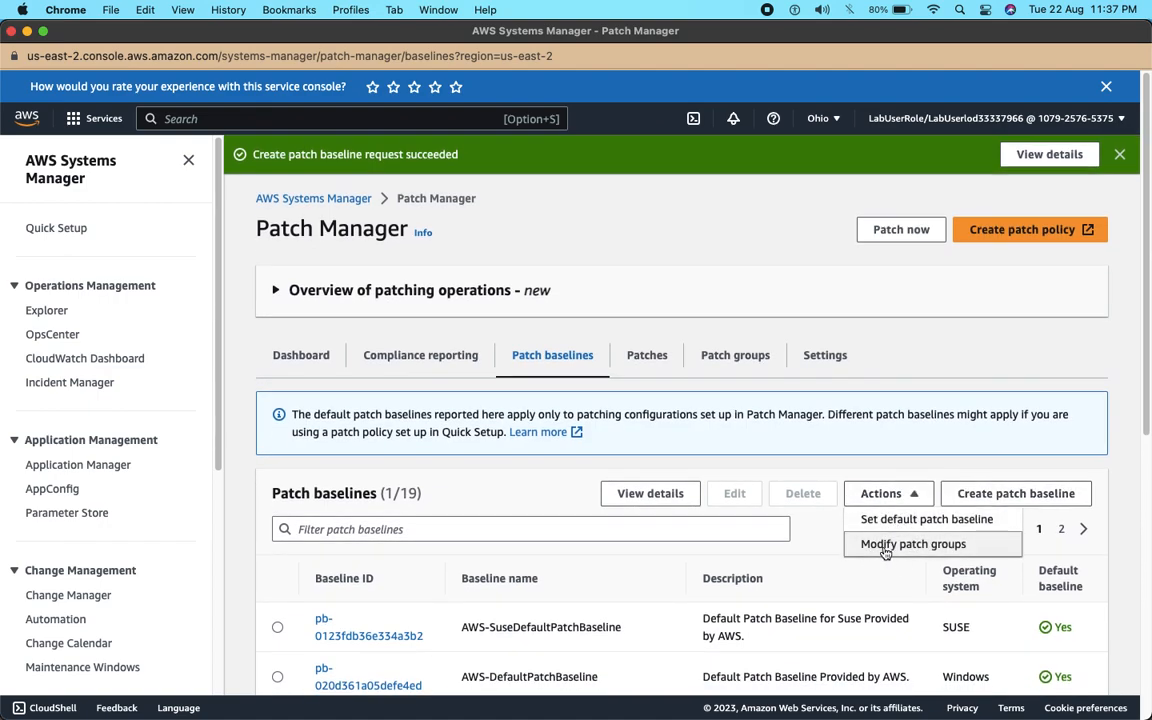
left_click(880, 543)
left_click(527, 490)
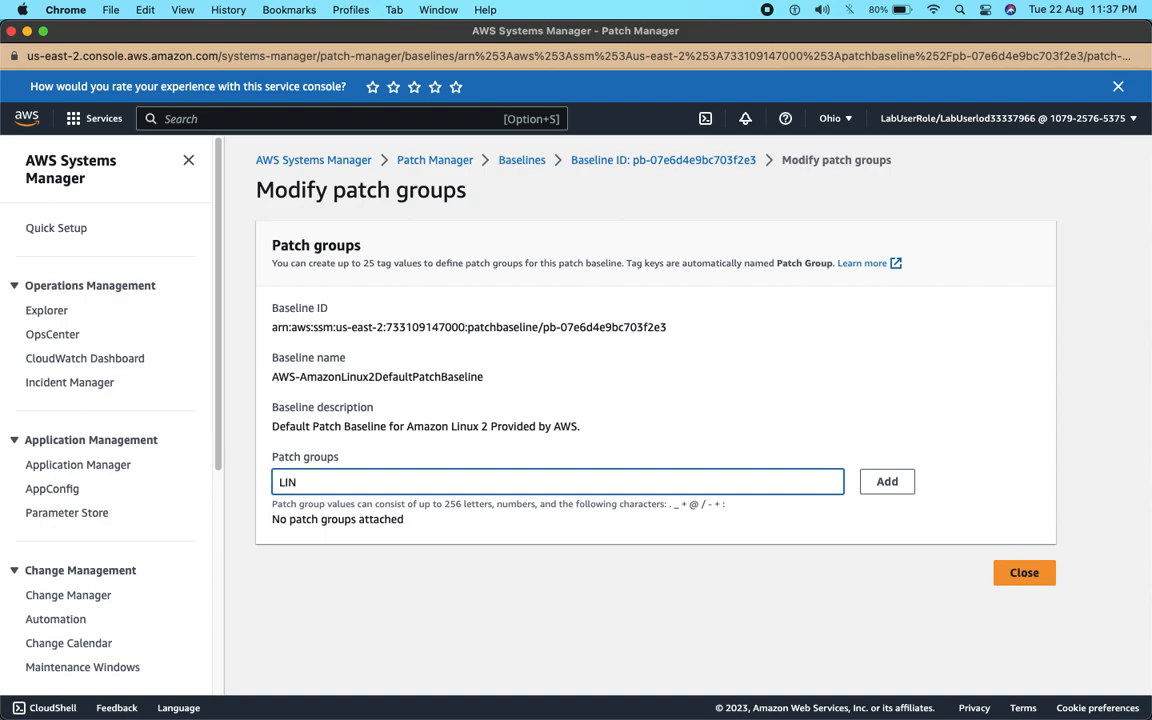
left_click(883, 482)
left_click(1005, 627)
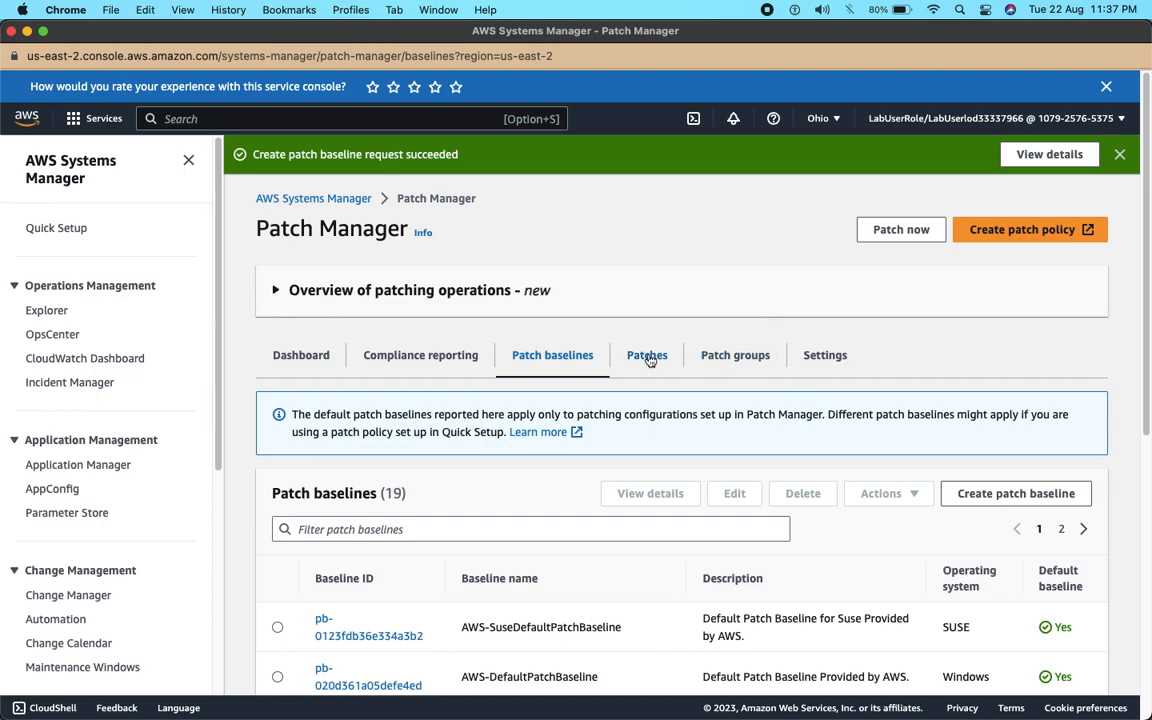
Step: Select AWS-DefaultPatchBaseline in the baselines list and start an on-demand Patch now operation
left_click_drag(1142, 301, 1031, 417)
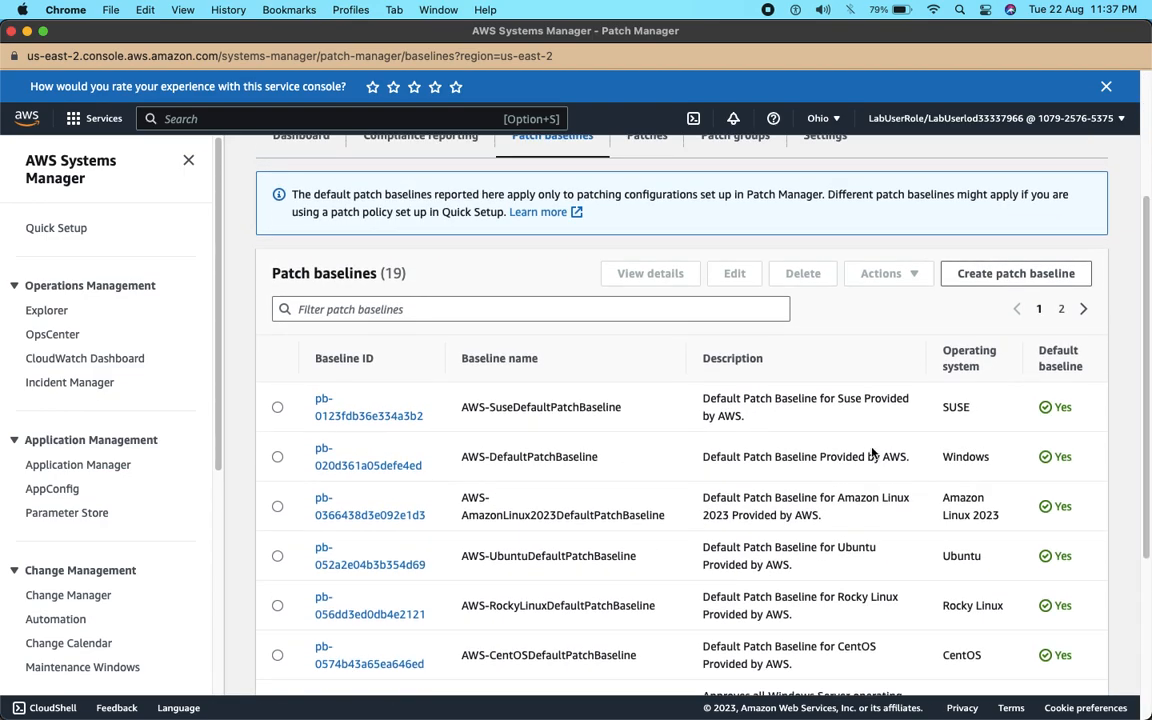
left_click(277, 457)
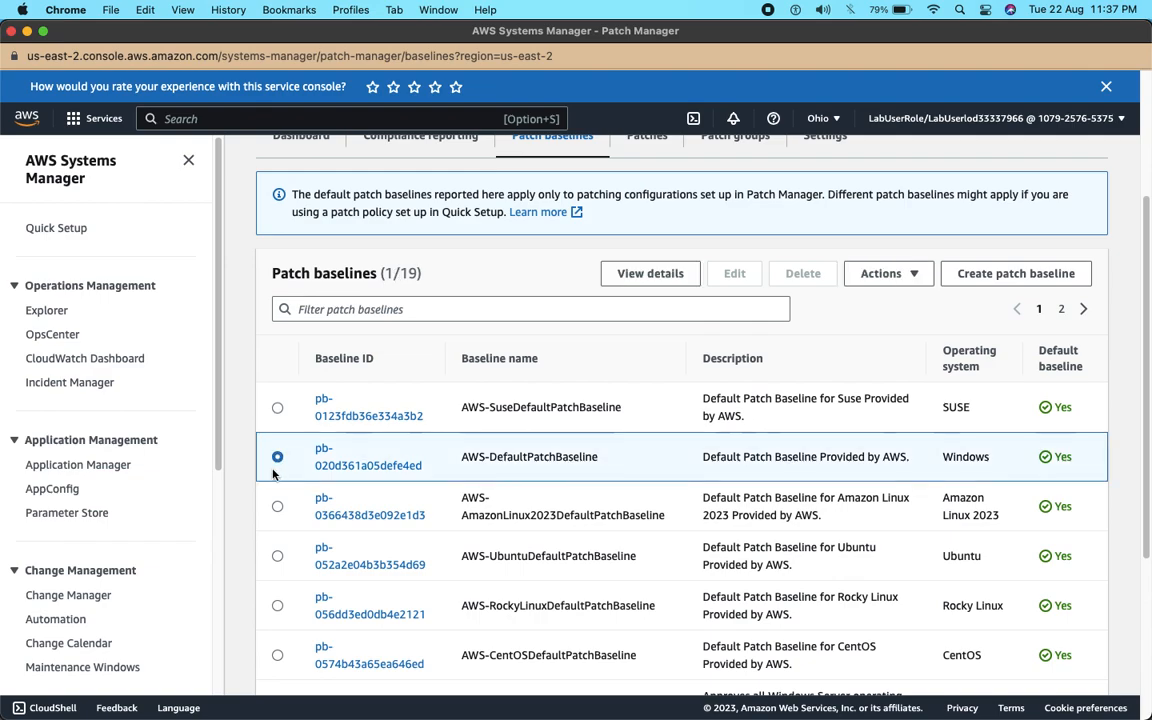
left_click_drag(1143, 344, 1139, 219)
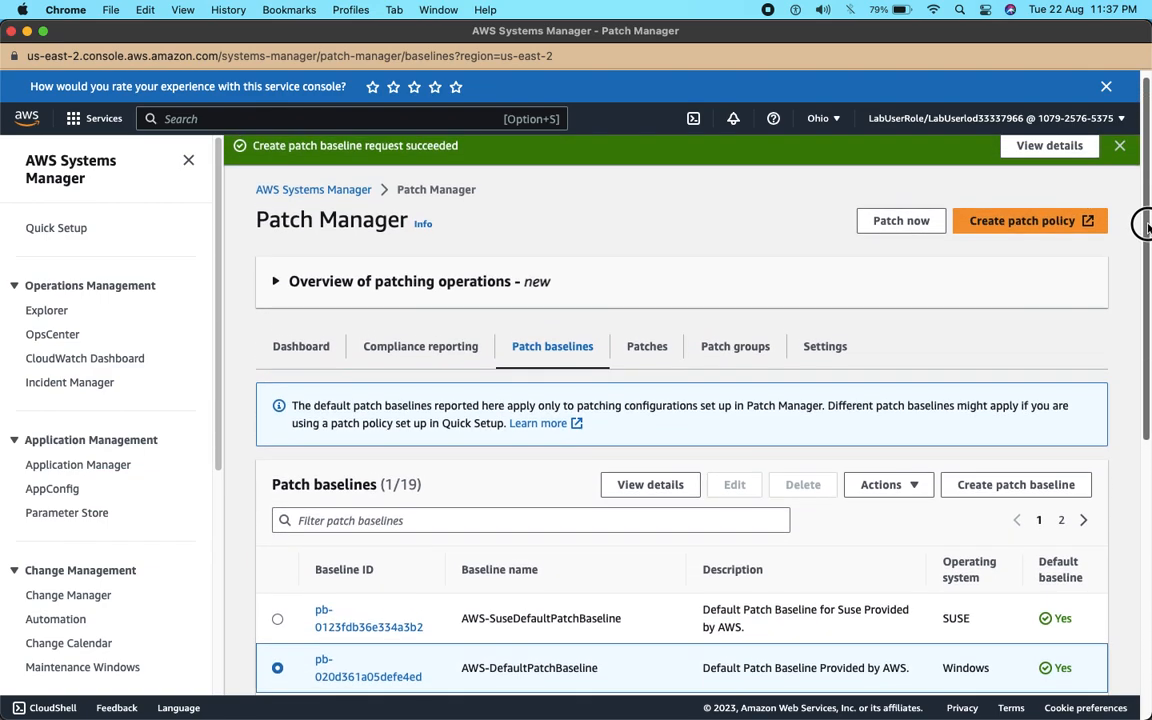
left_click(926, 231)
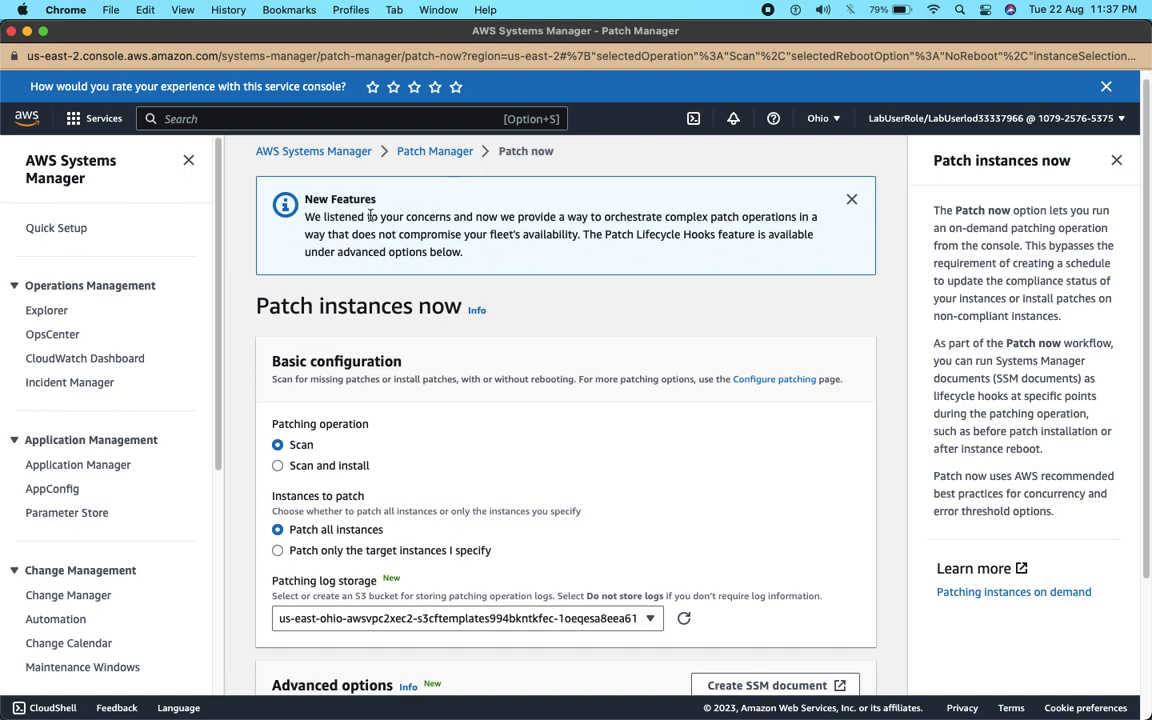
Step: Read the new features notice and examine the basic configuration and advanced options for patching instances
left_click_drag(370, 217, 815, 222)
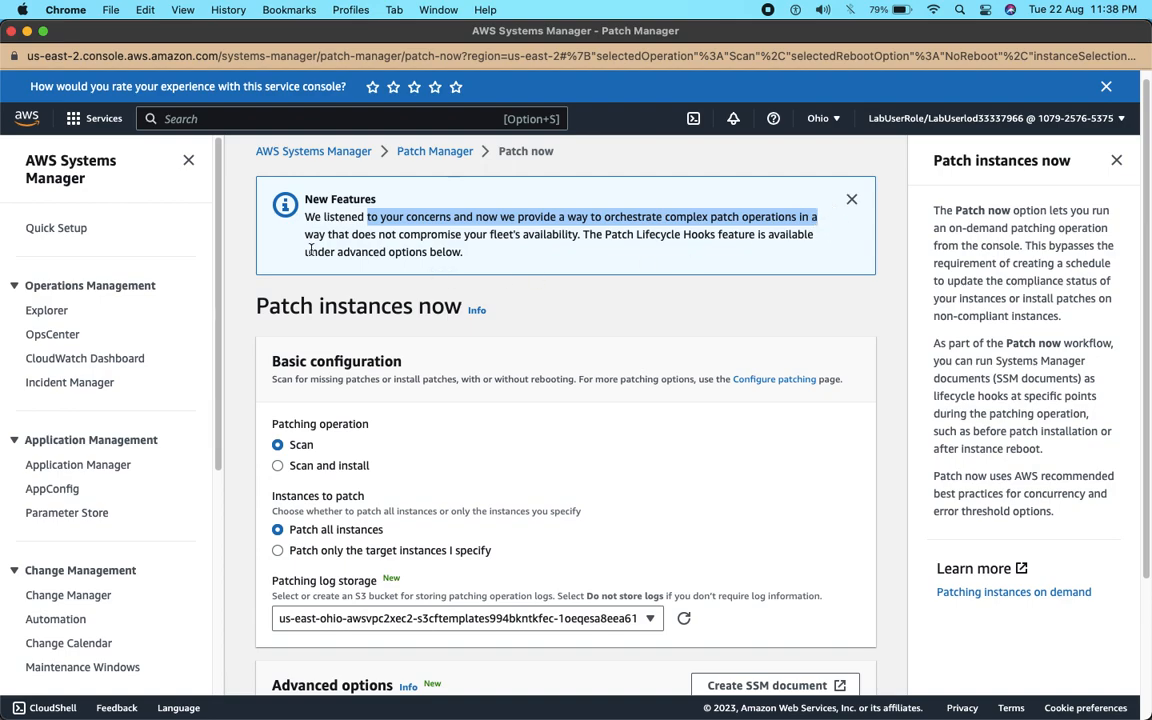
left_click(392, 234)
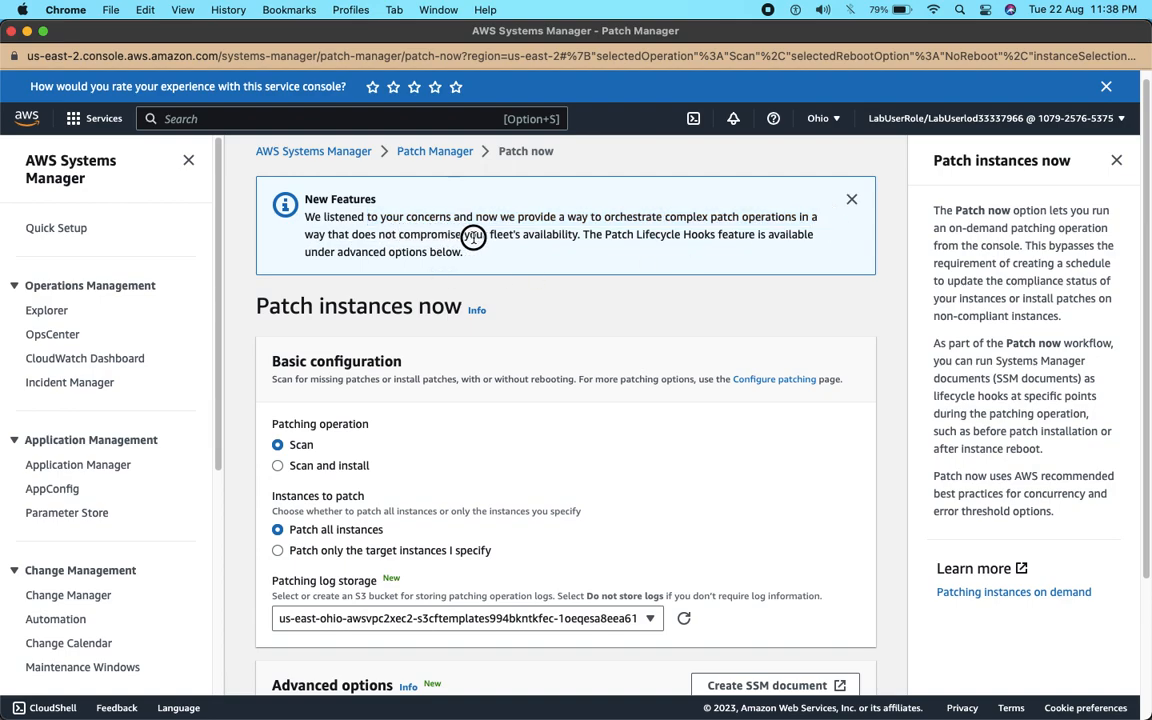
left_click_drag(582, 234, 305, 234)
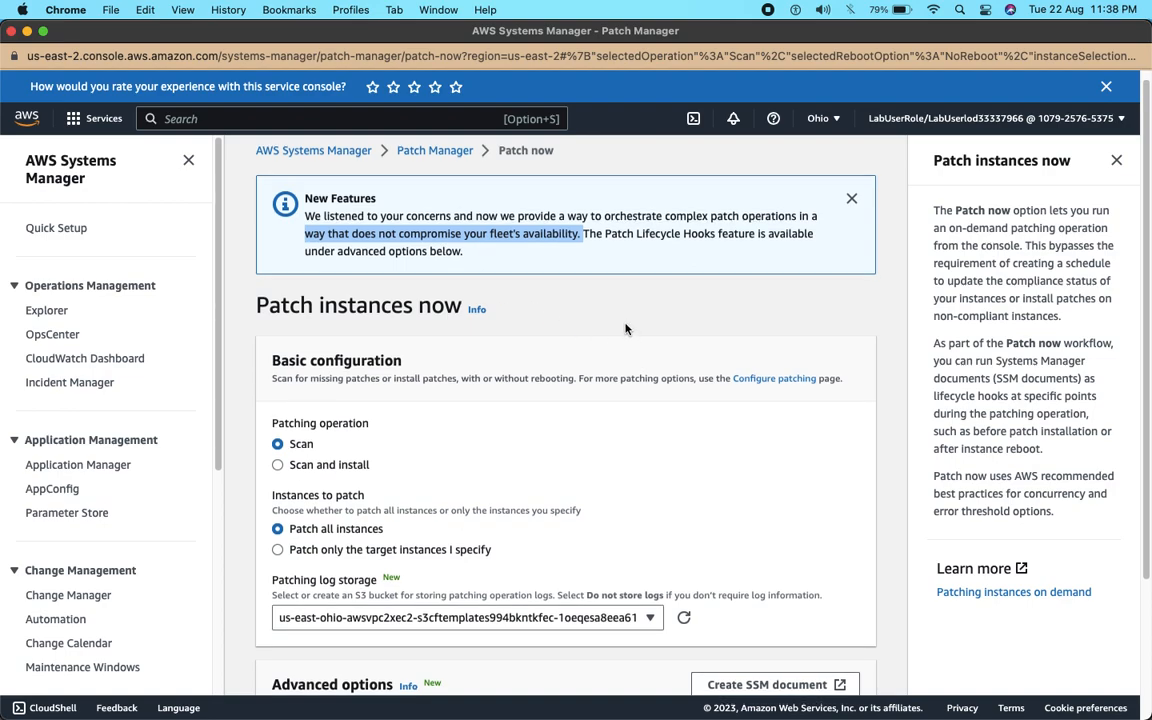
scroll(626, 330, "down", 4)
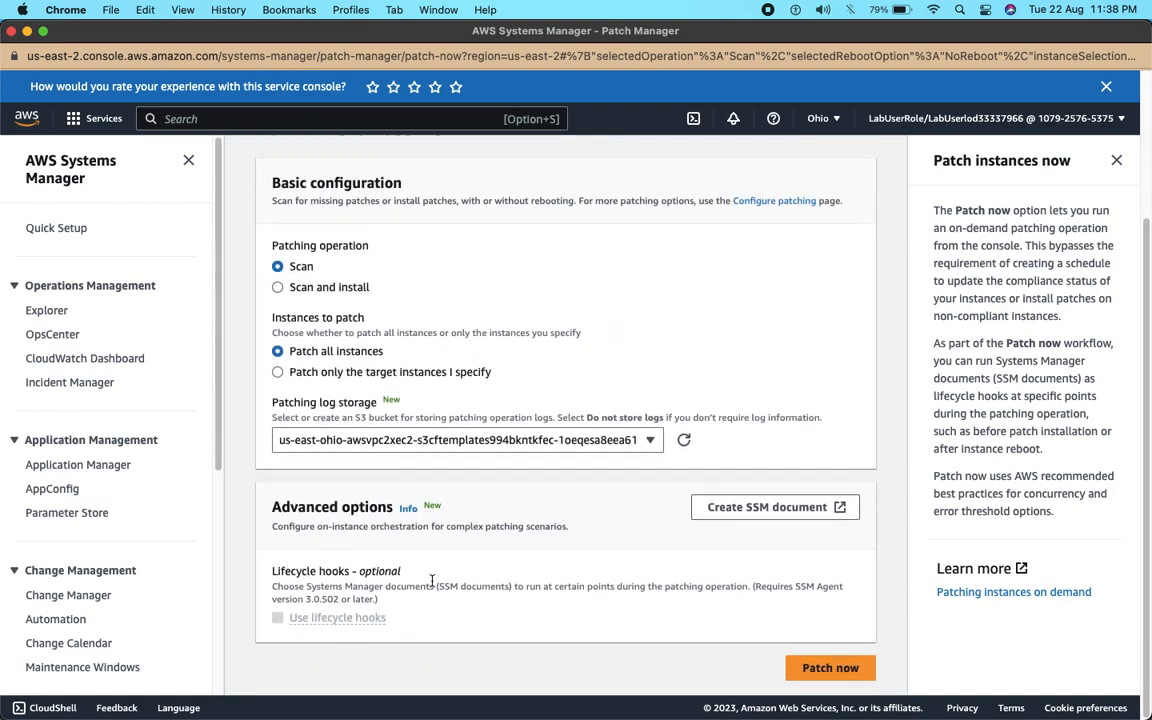
scroll(432, 580, "up", 3)
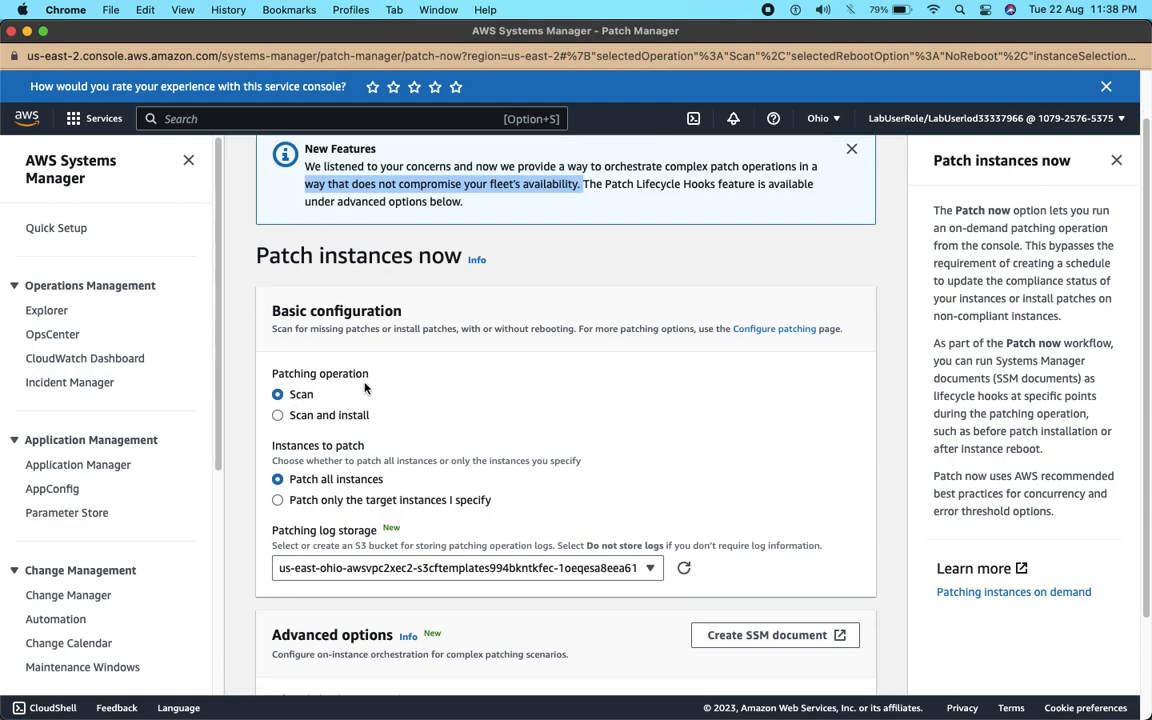
scroll(355, 330, "down", 2)
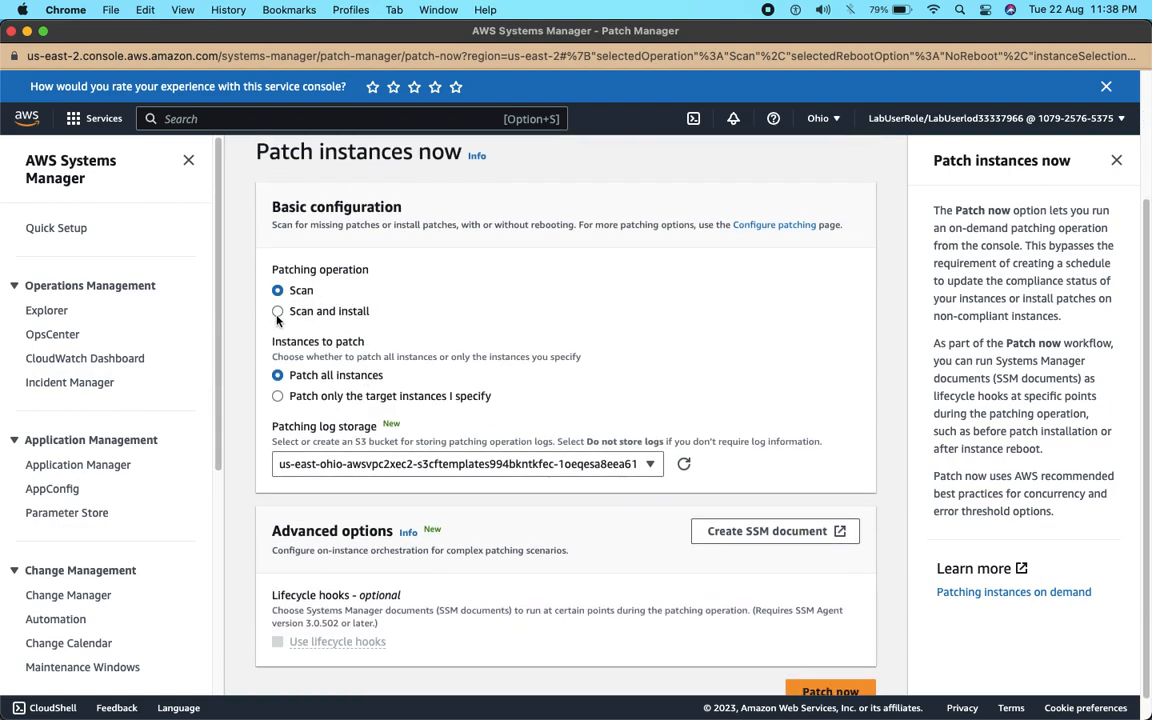
Step: Set the patching operation to Scan and install with a scheduled reboot time, using 03 as the reboot hour
left_click(354, 312)
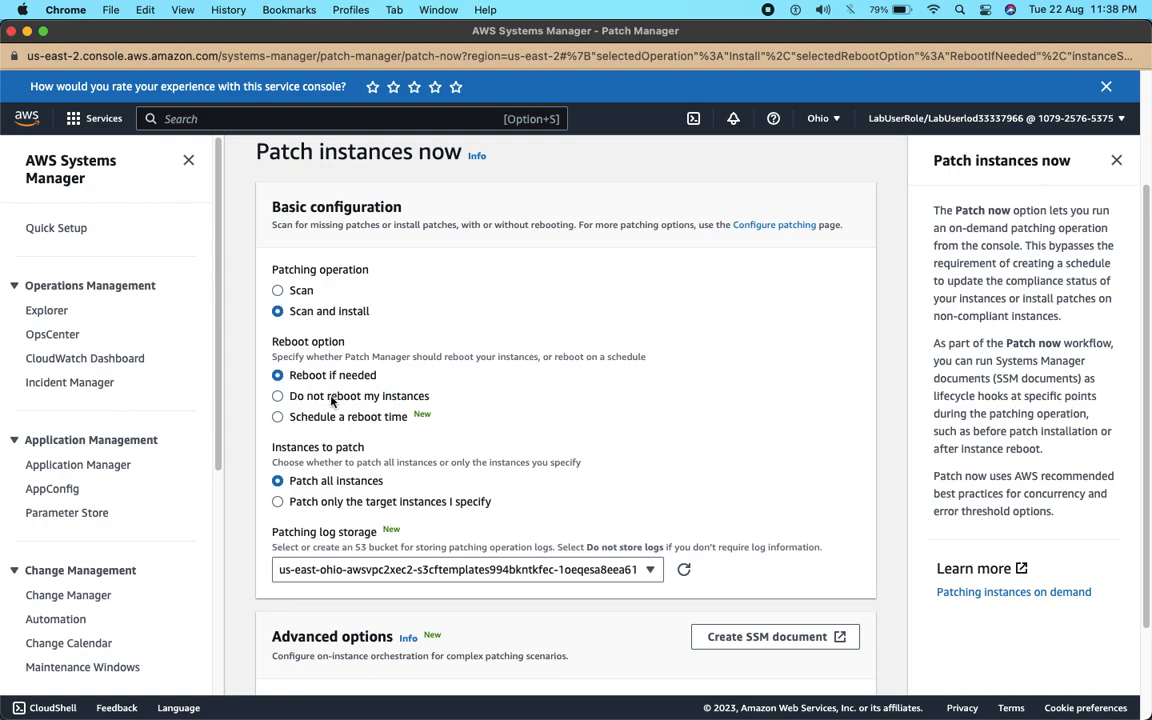
left_click(278, 397)
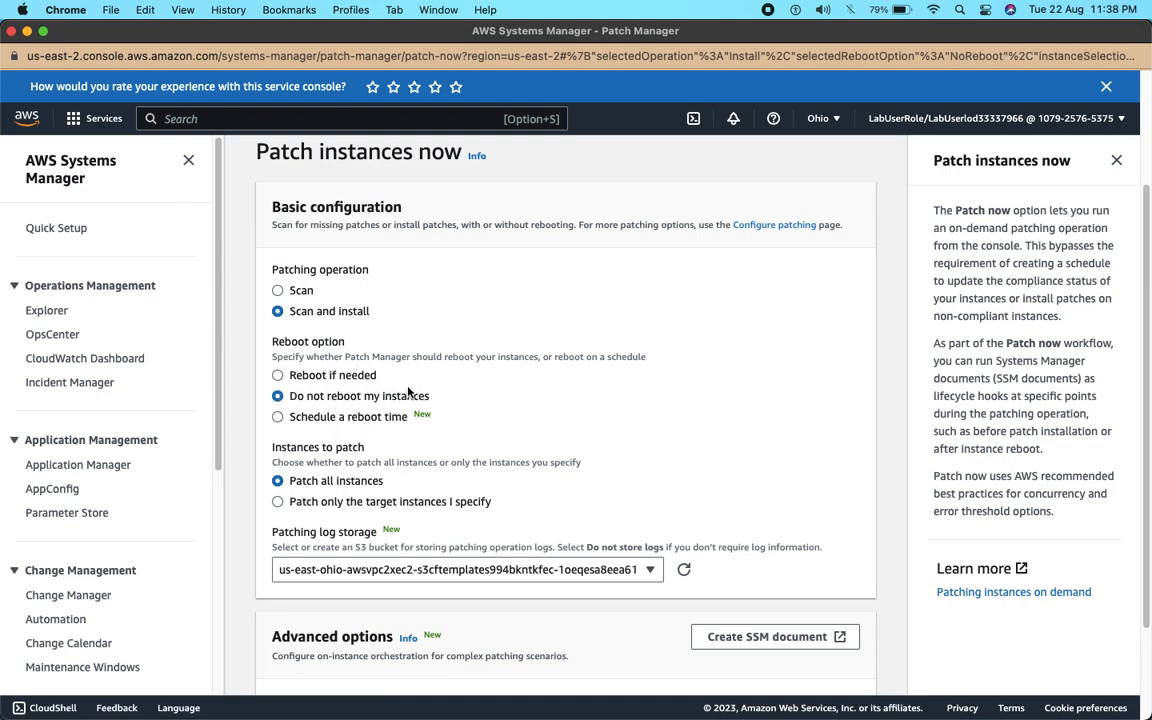
scroll(521, 331, "down", 2)
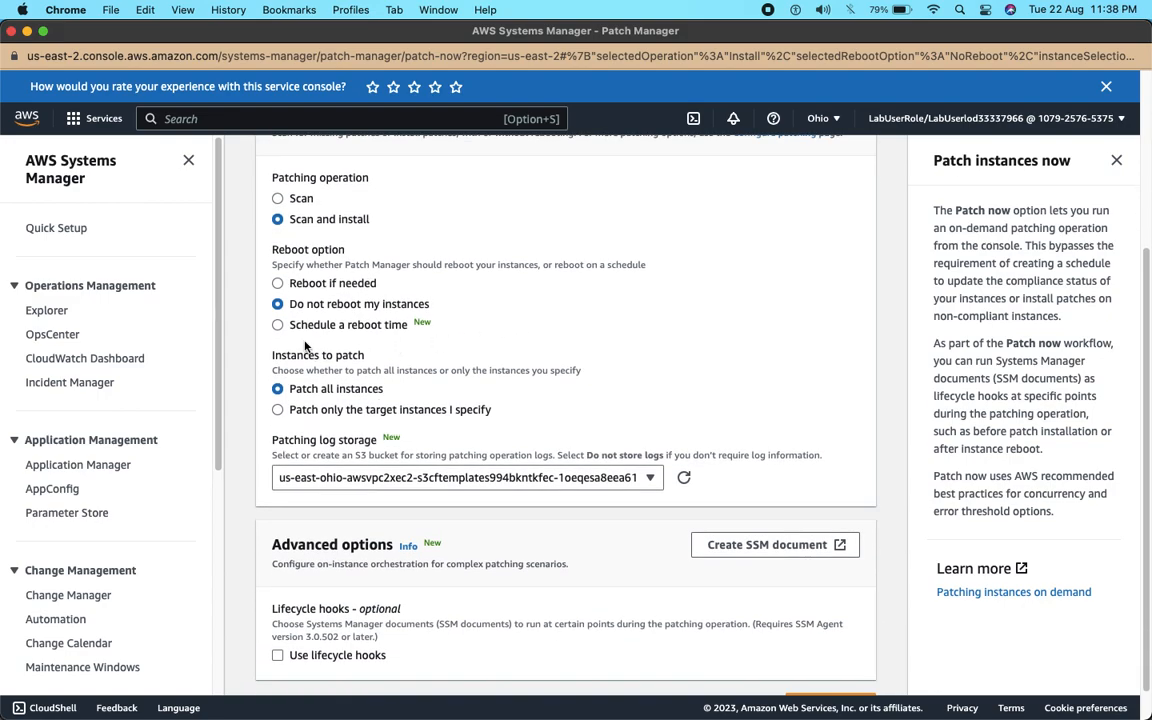
left_click(278, 325)
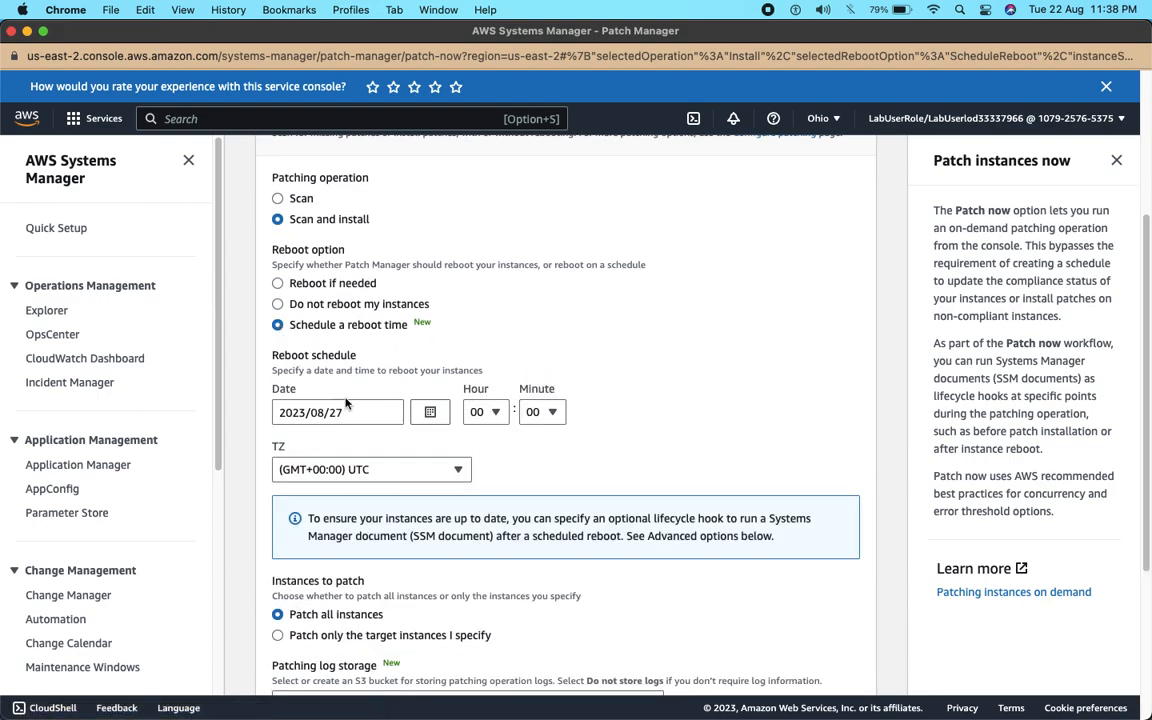
left_click(487, 412)
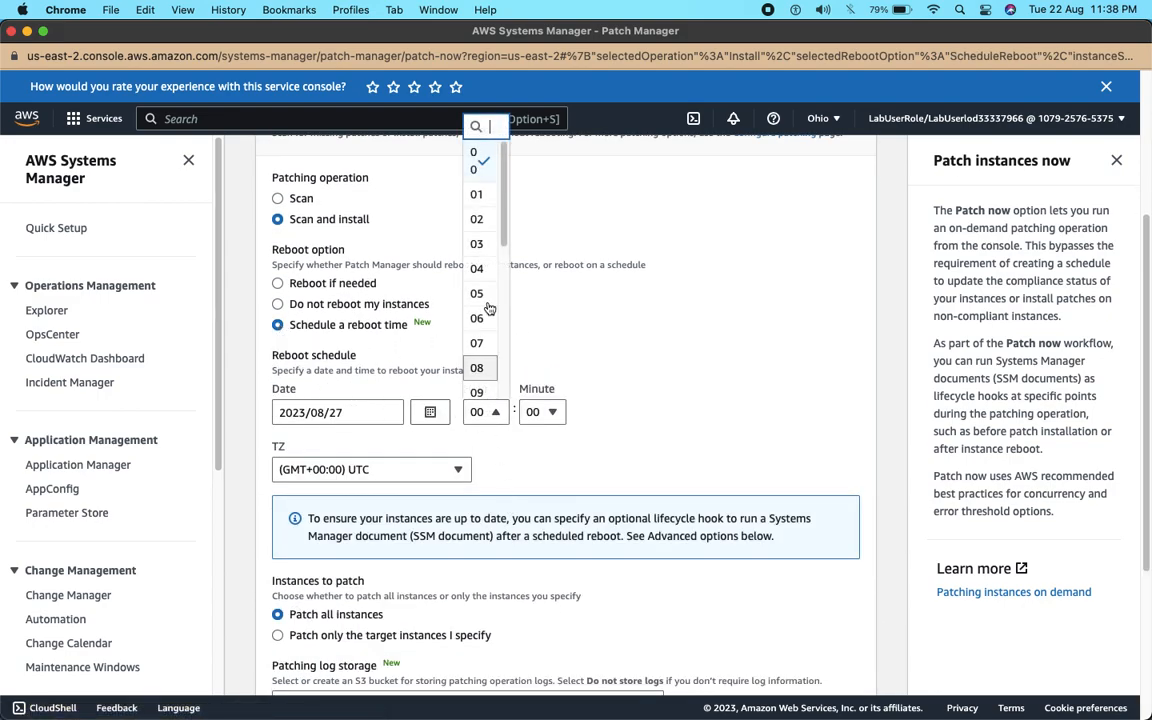
left_click(489, 252)
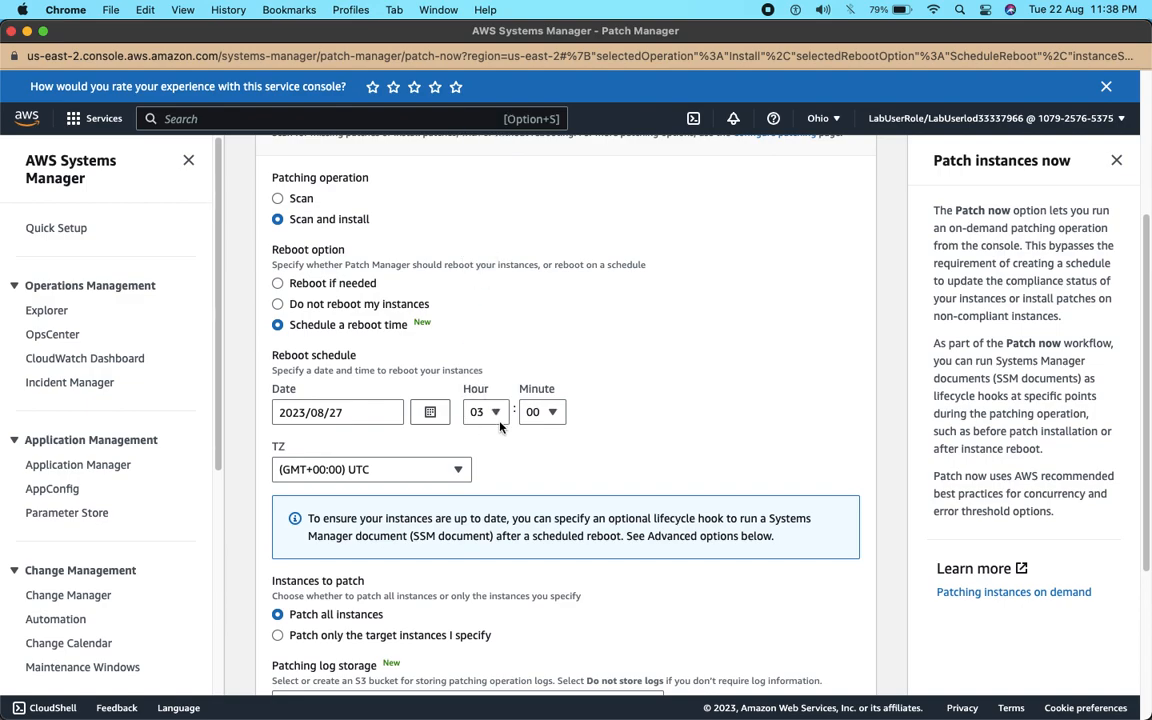
Step: Set the reboot schedule's minute to 01 and its date to 2023/08/24
left_click(532, 414)
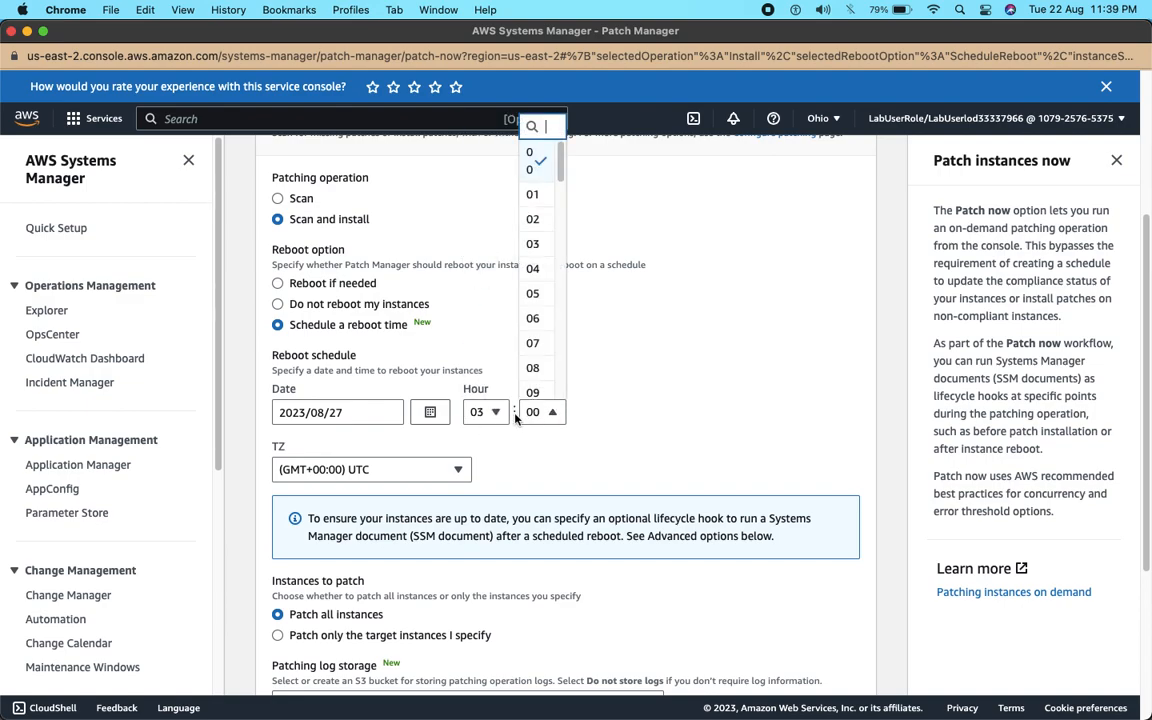
left_click(532, 194)
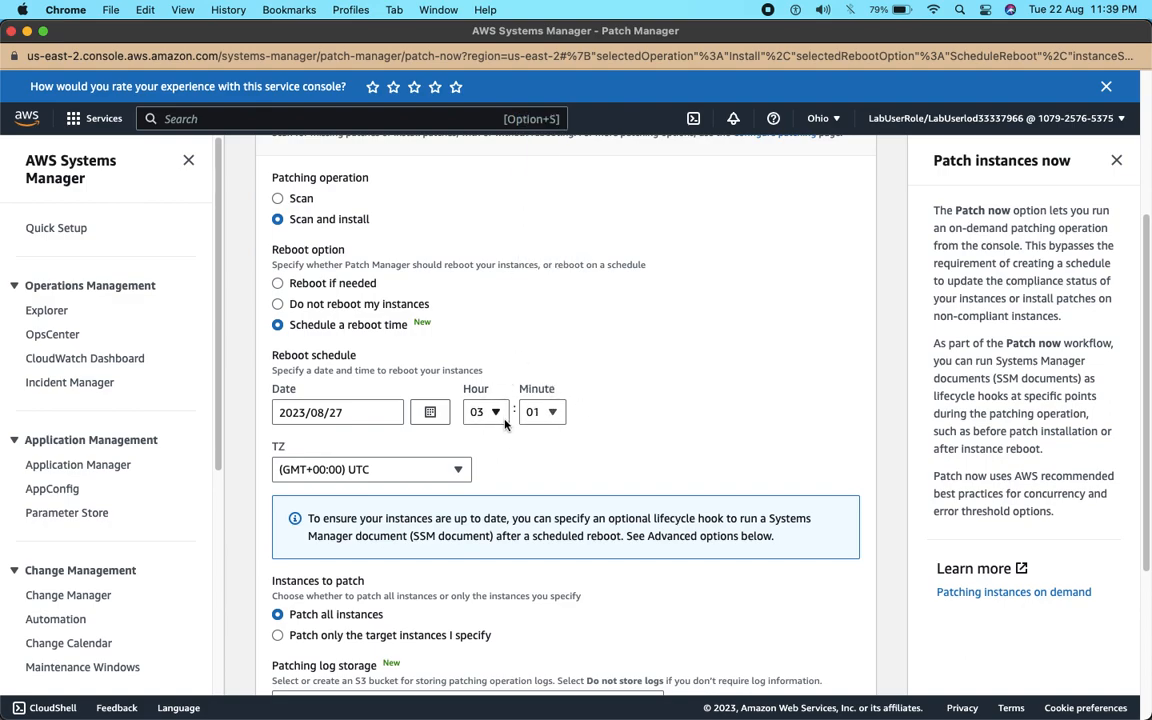
left_click(374, 410)
left_click_drag(349, 412, 267, 411)
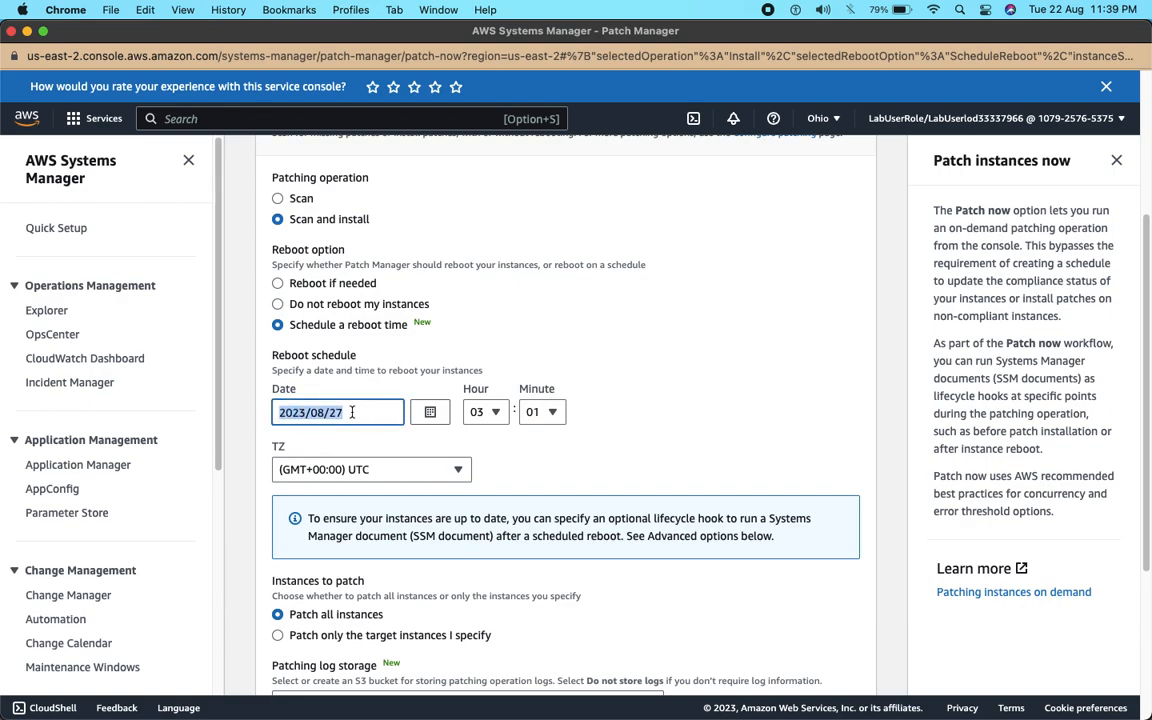
left_click(432, 412)
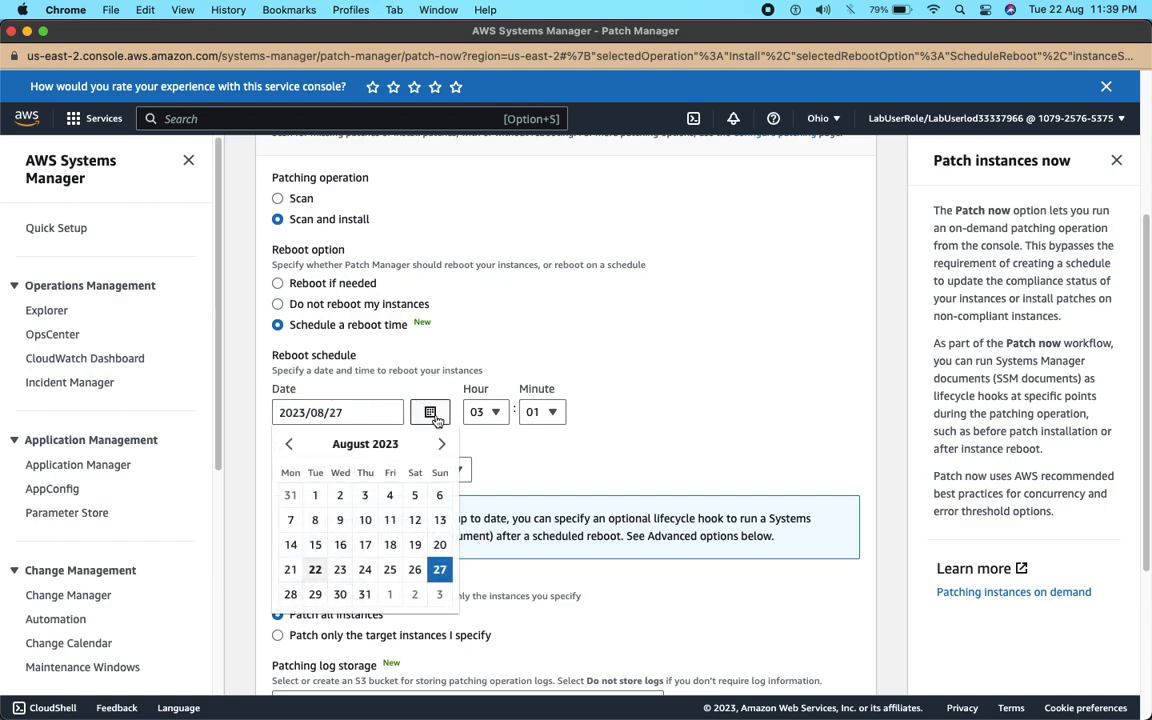
left_click(365, 569)
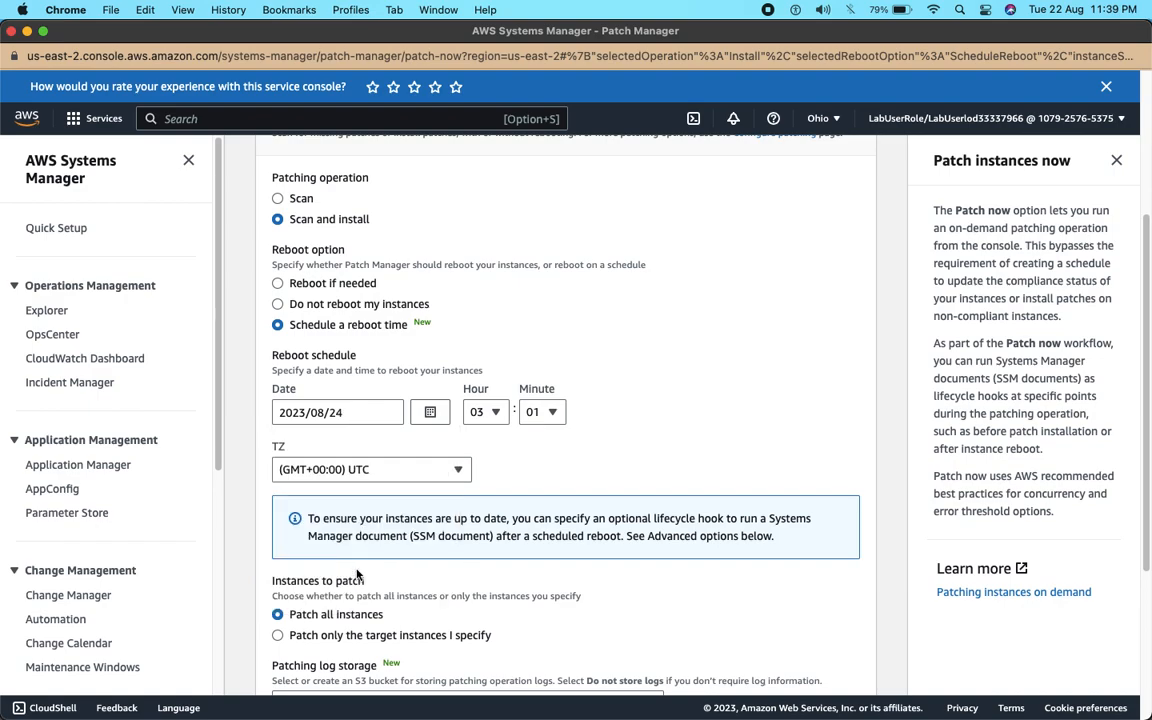
Step: Try the Reboot if needed option and set the reboot behaviour to Do not reboot my instances
left_click(300, 284)
left_click(295, 304)
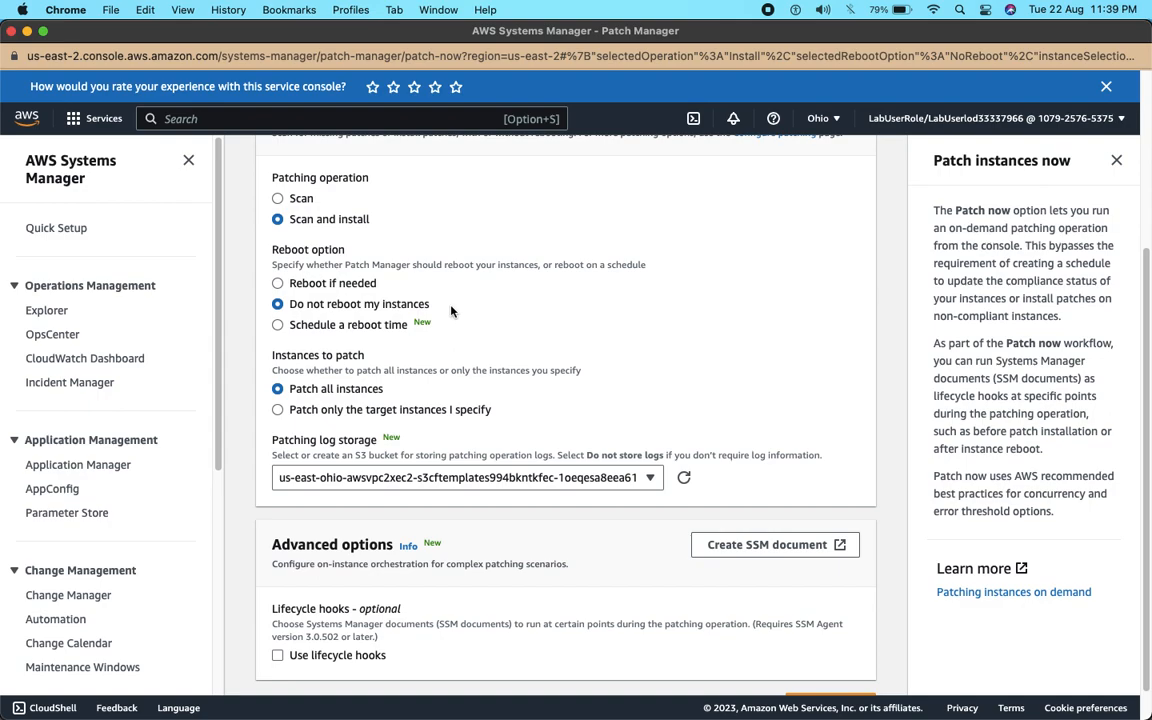
left_click(347, 287)
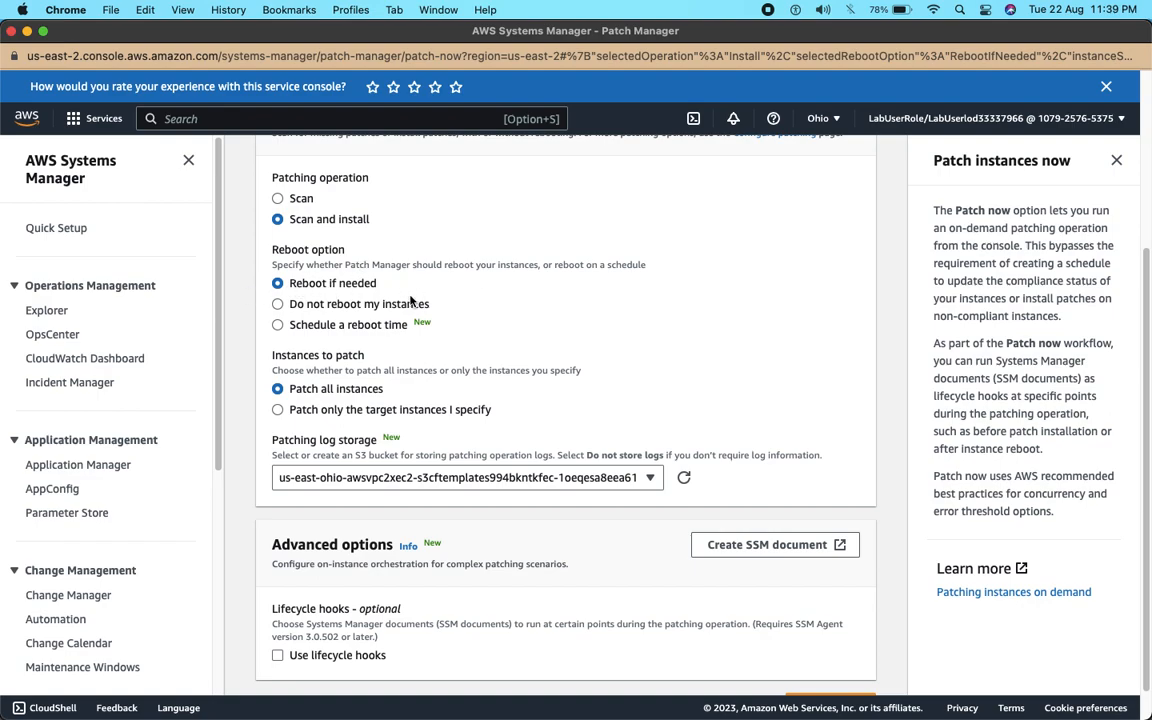
left_click(278, 304)
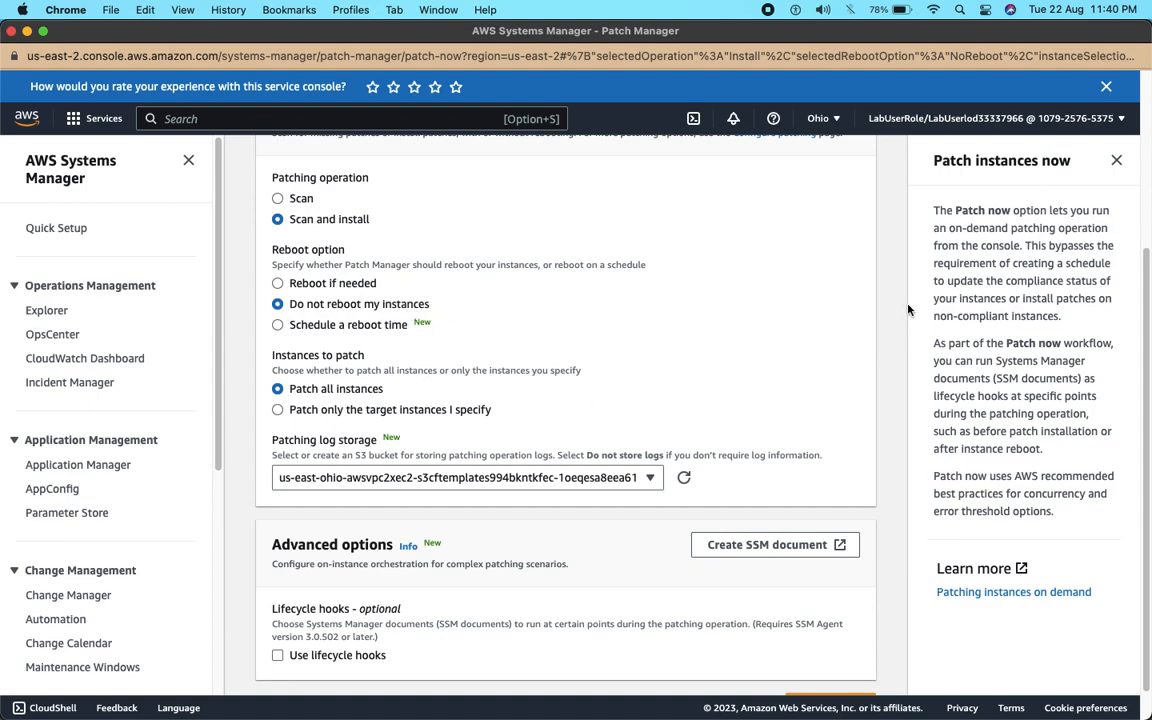
Step: Set the patching log storage to Do not store logs
scroll(1146, 314, "down", 2)
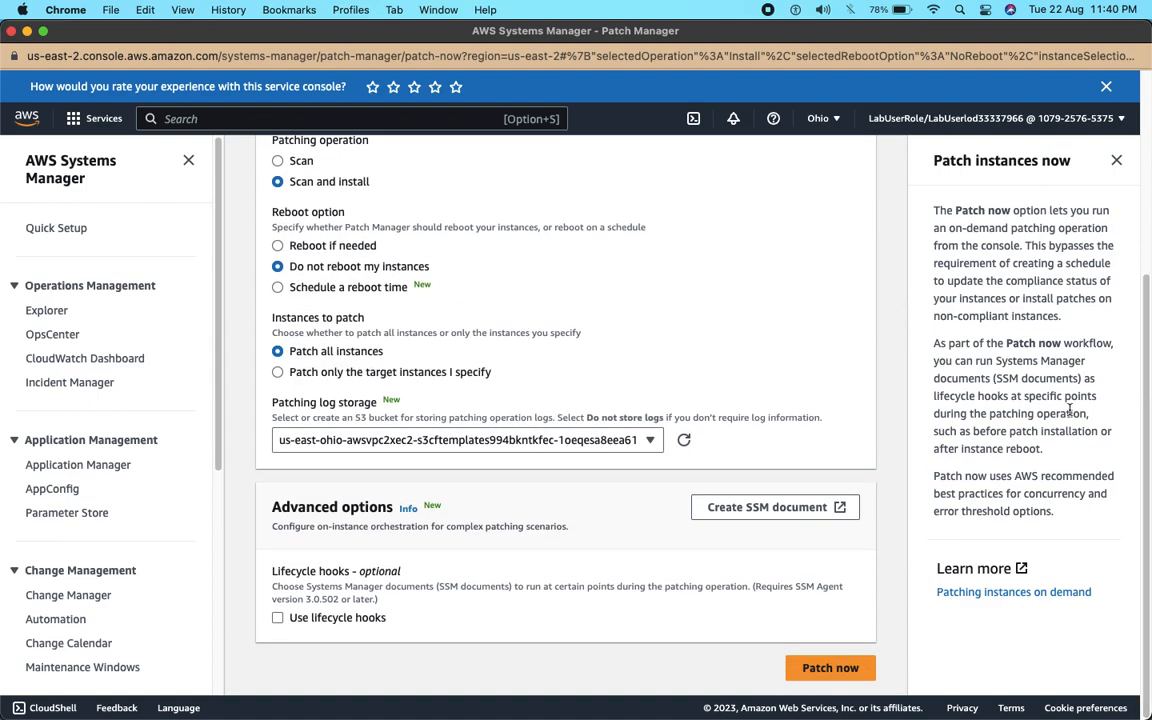
left_click(595, 447)
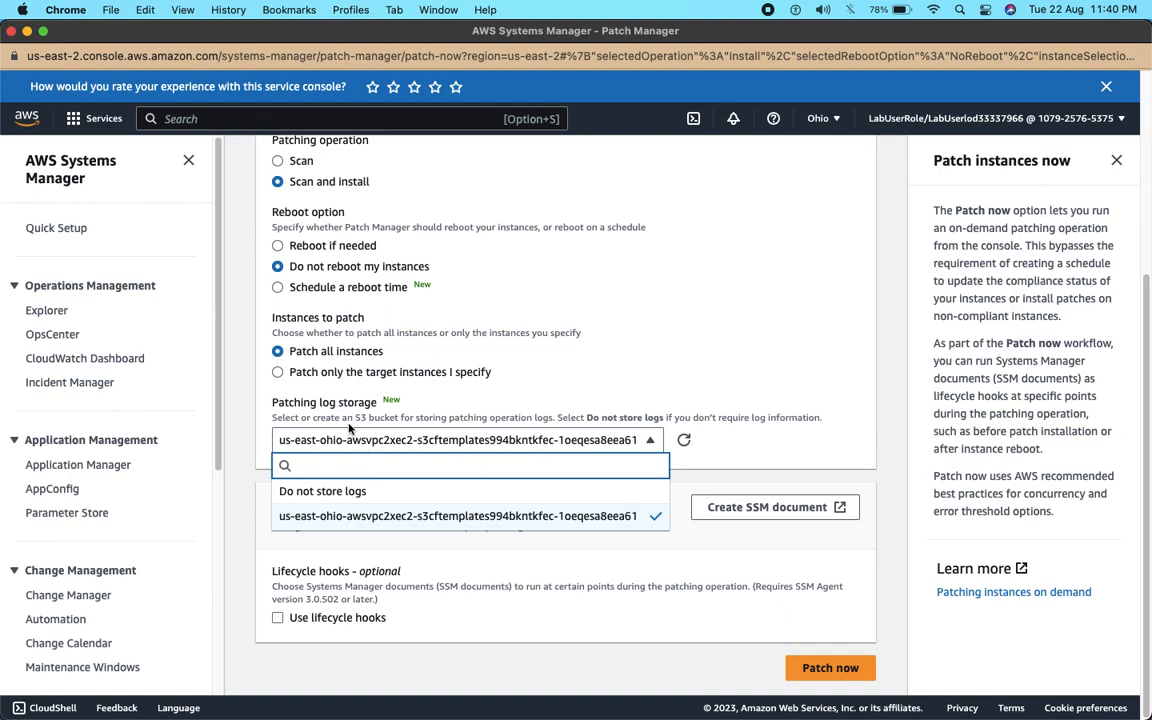
left_click(319, 490)
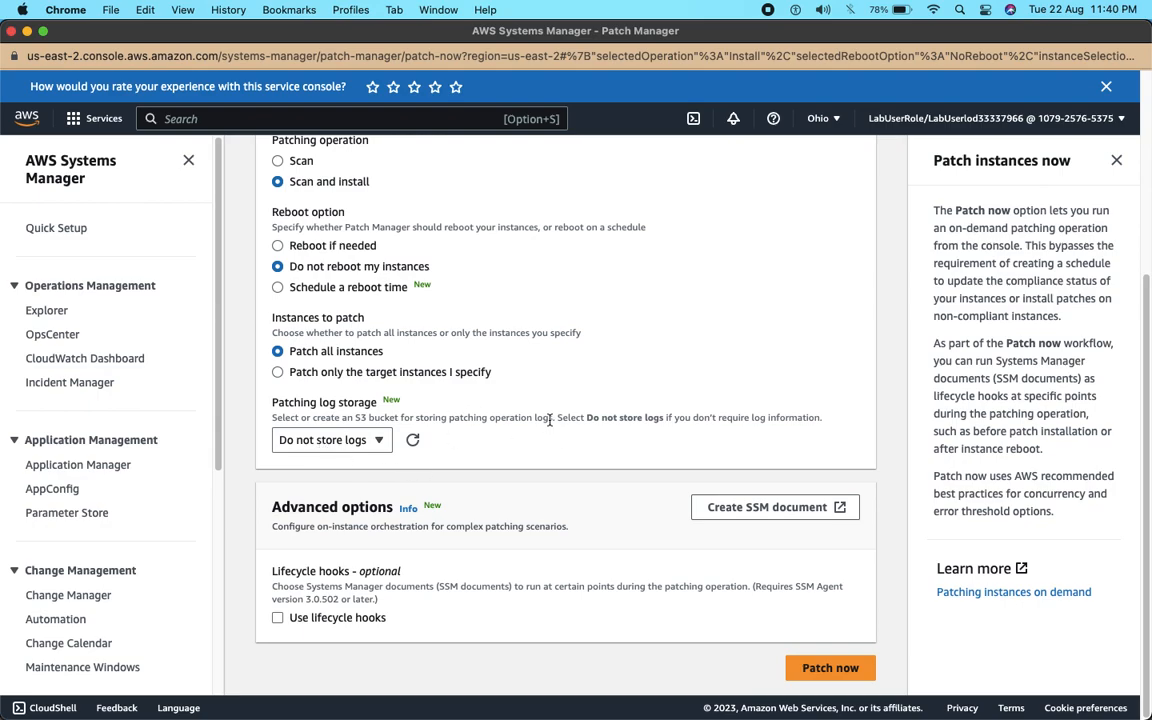
Step: Limit patching to specified target instances and check which resource groups are available as targets
left_click(333, 373)
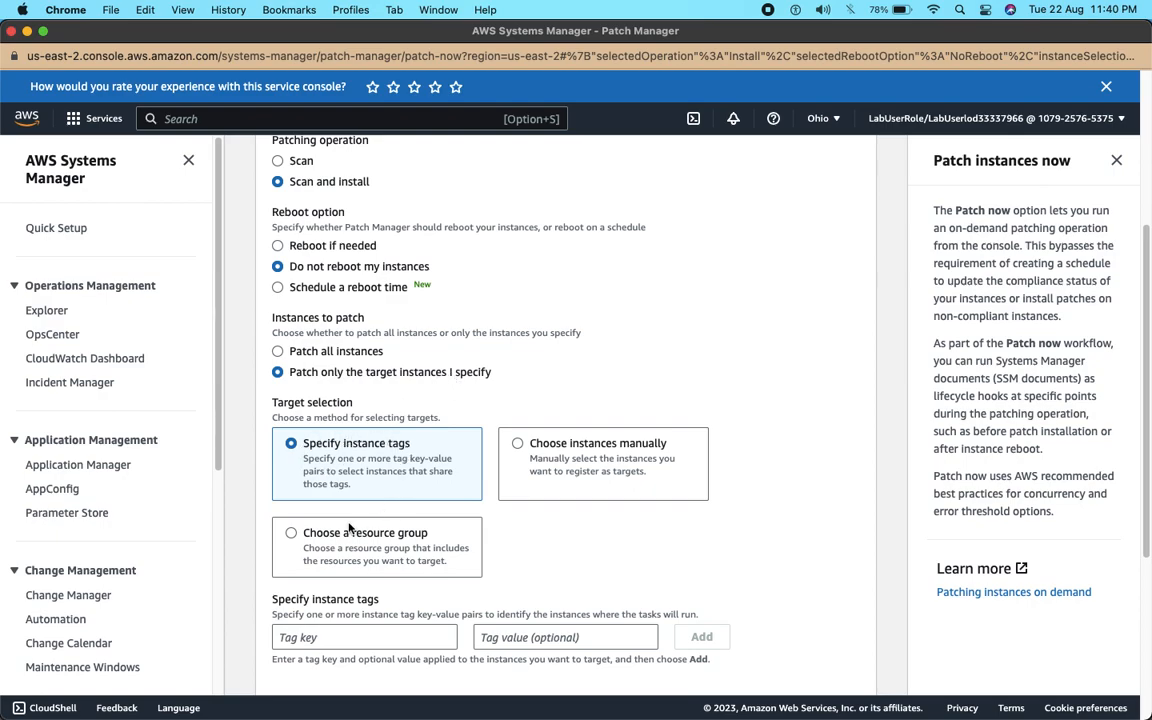
left_click(394, 538)
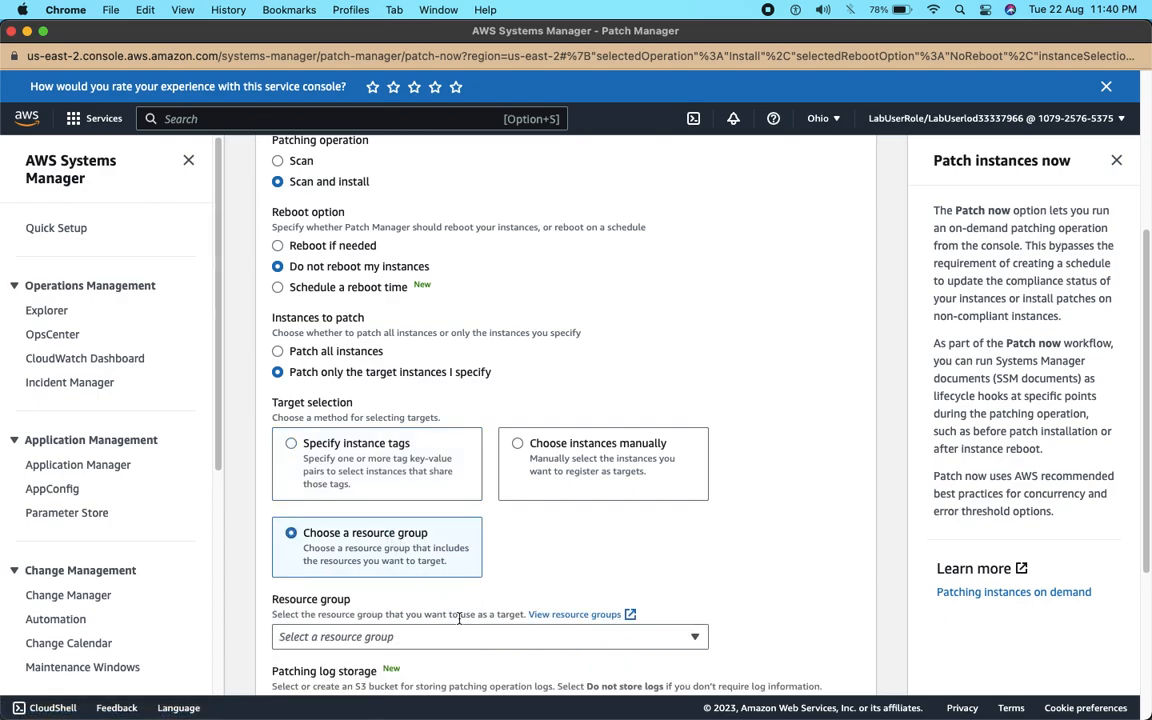
left_click_drag(1148, 313, 1146, 429)
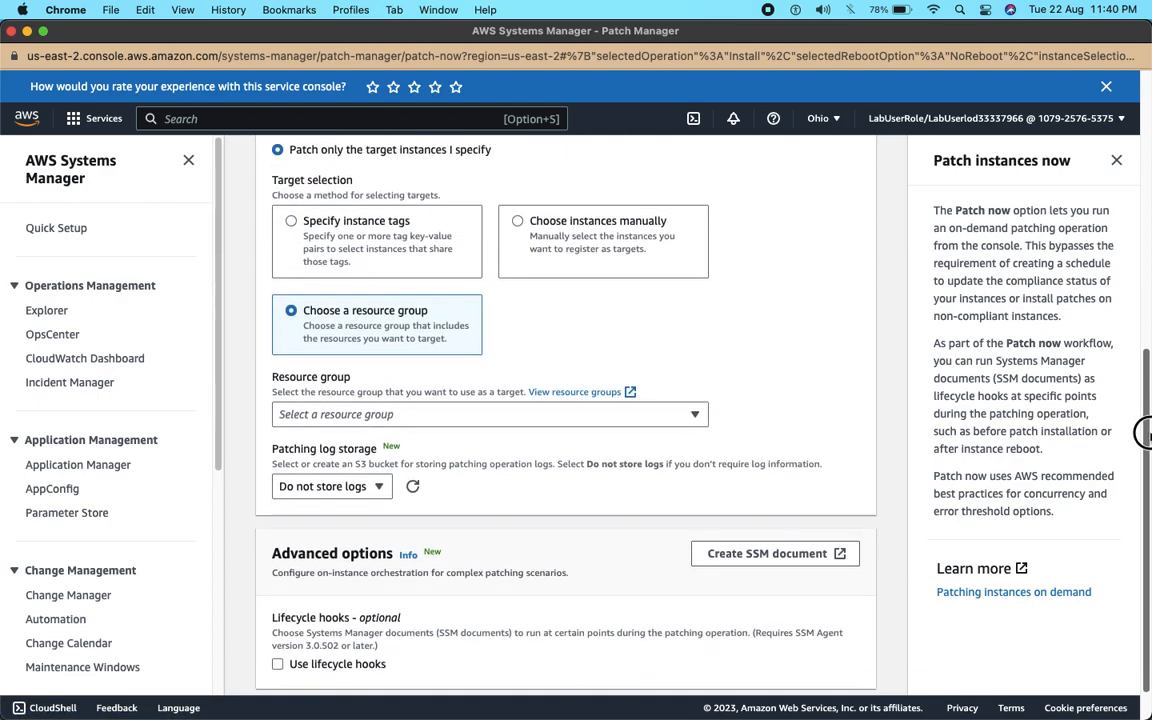
left_click(673, 412)
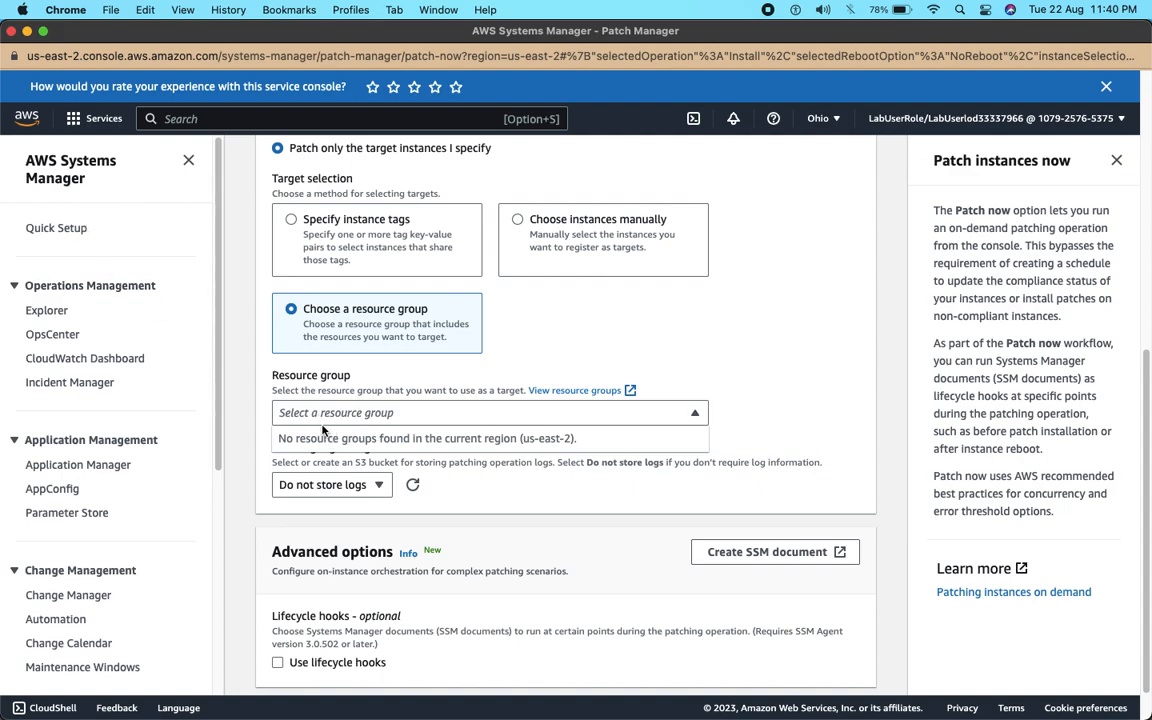
Step: Switch target selection to choosing instances manually and select the Windows managed instance
left_click(318, 222)
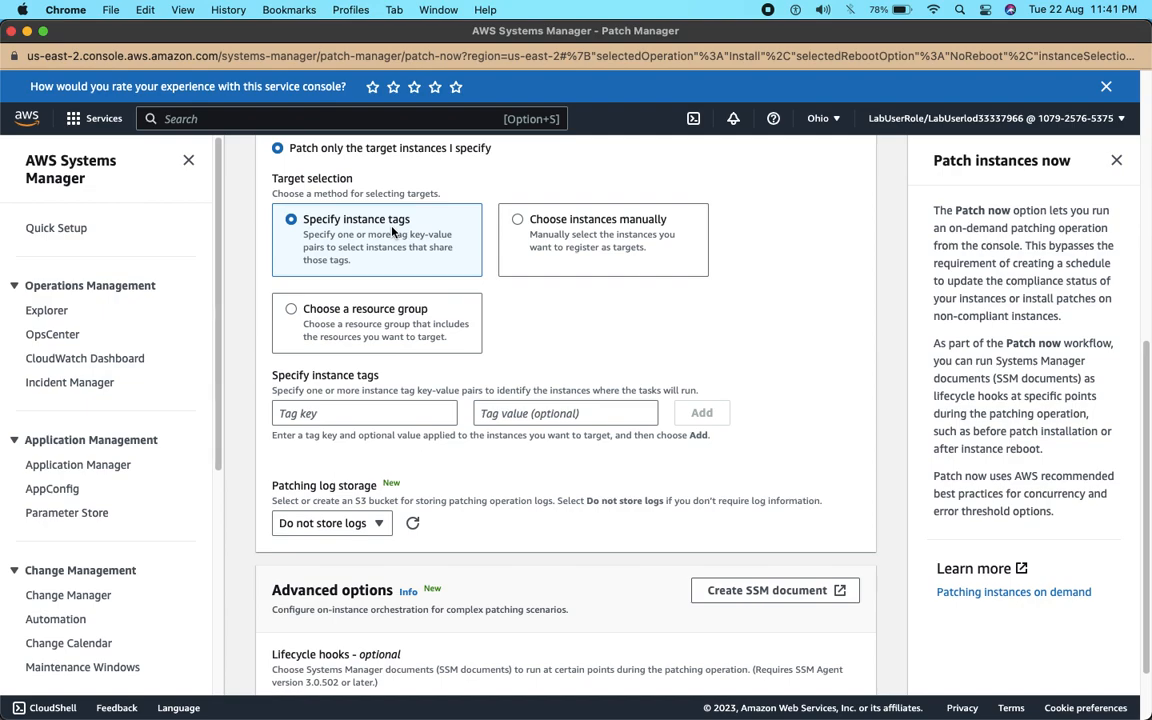
left_click(533, 220)
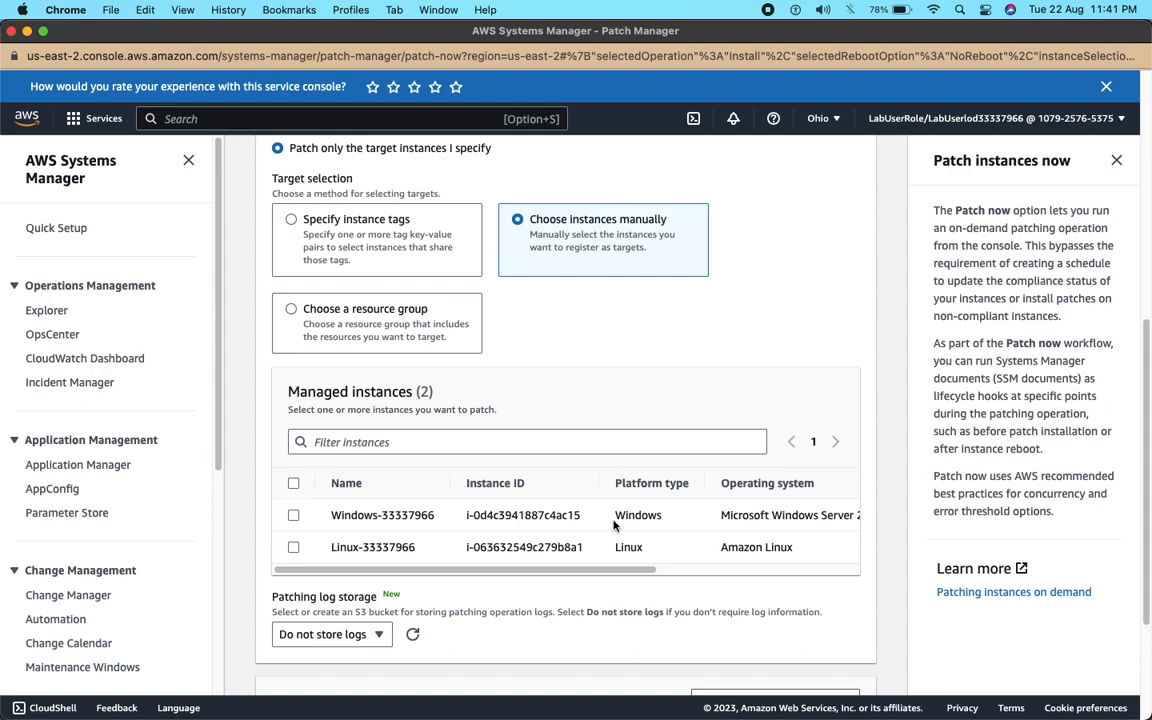
left_click(293, 515)
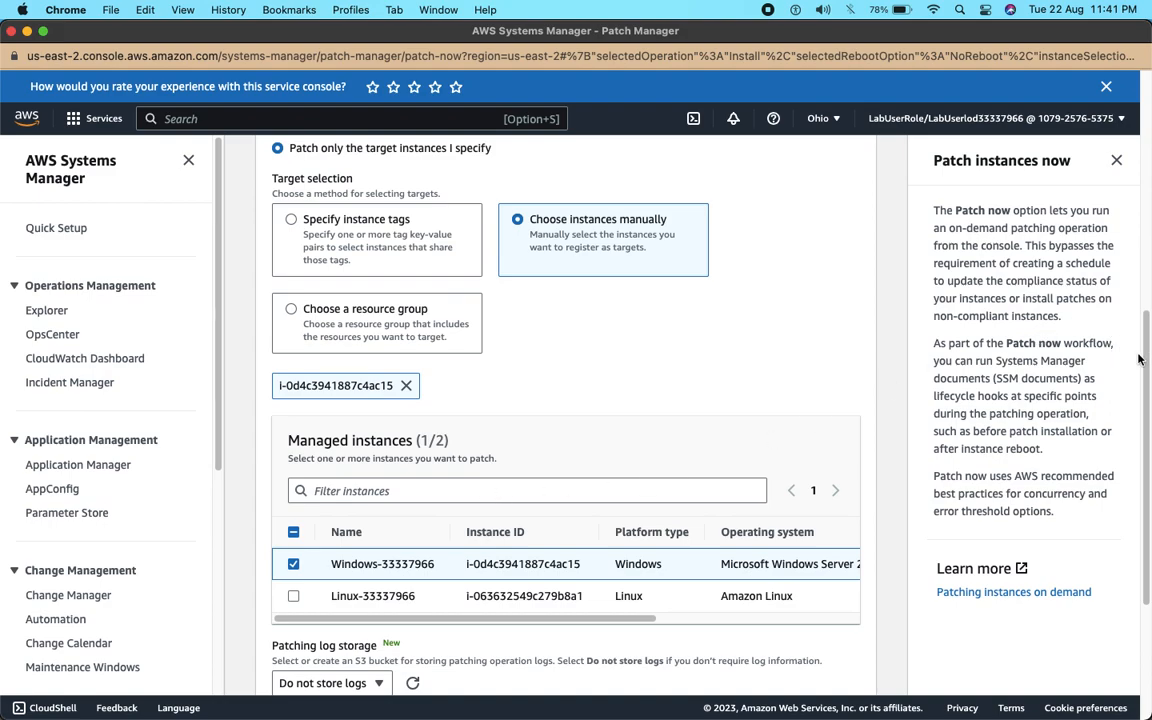
left_click_drag(1146, 364, 1143, 510)
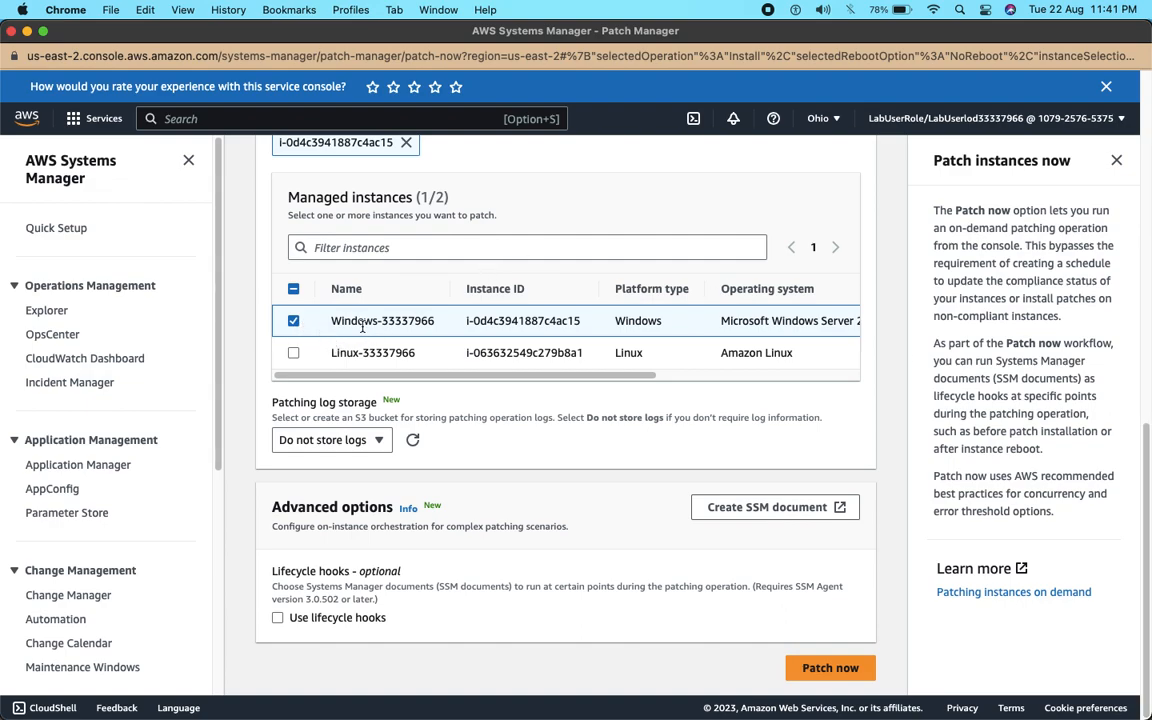
Step: Examine the selected Windows instance's ID and operating system, and the properties available for filtering instances
left_click_drag(466, 320, 578, 320)
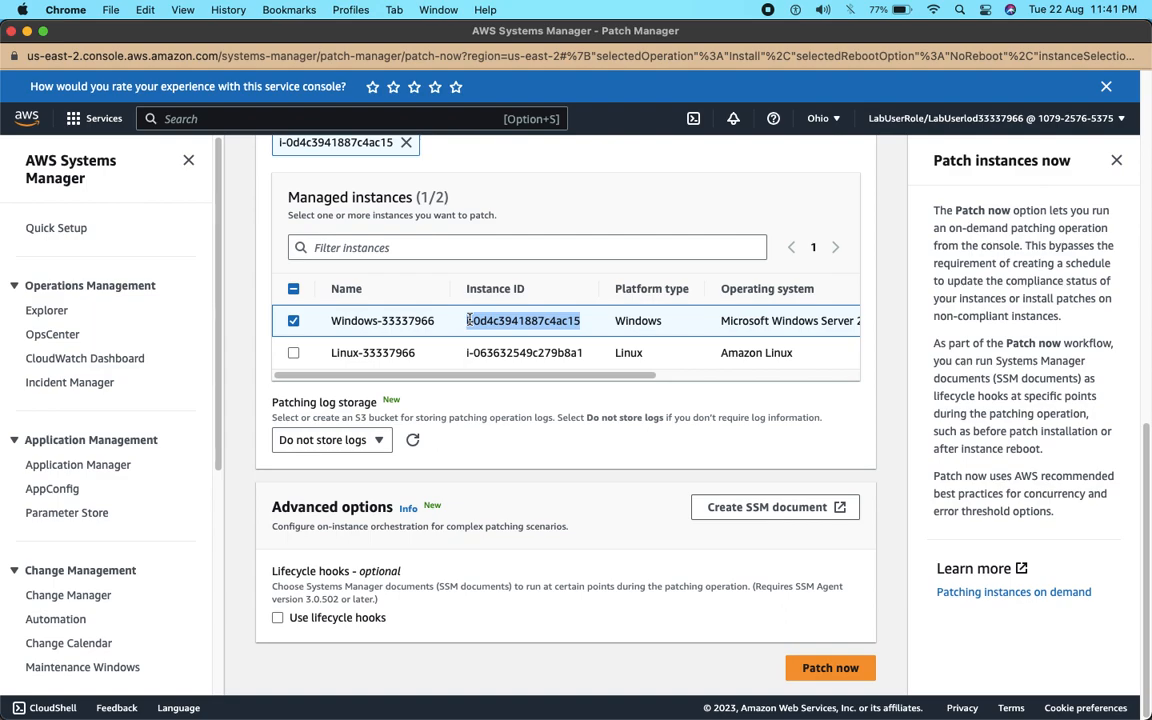
left_click(342, 252)
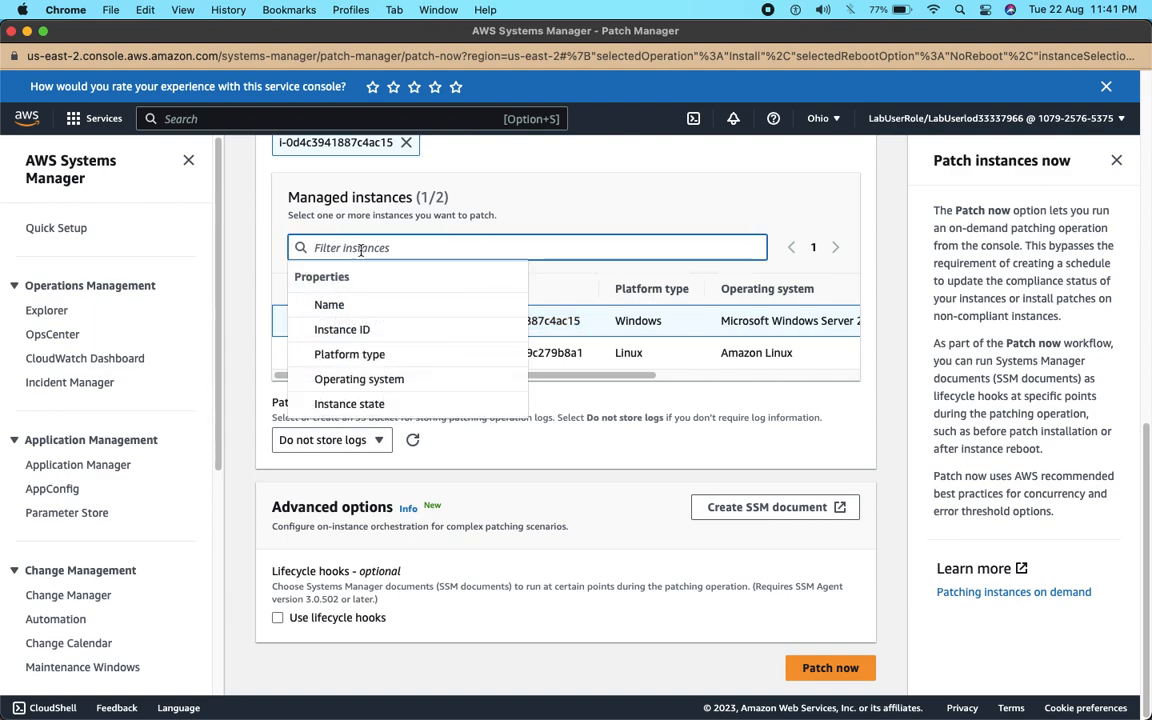
left_click(491, 212)
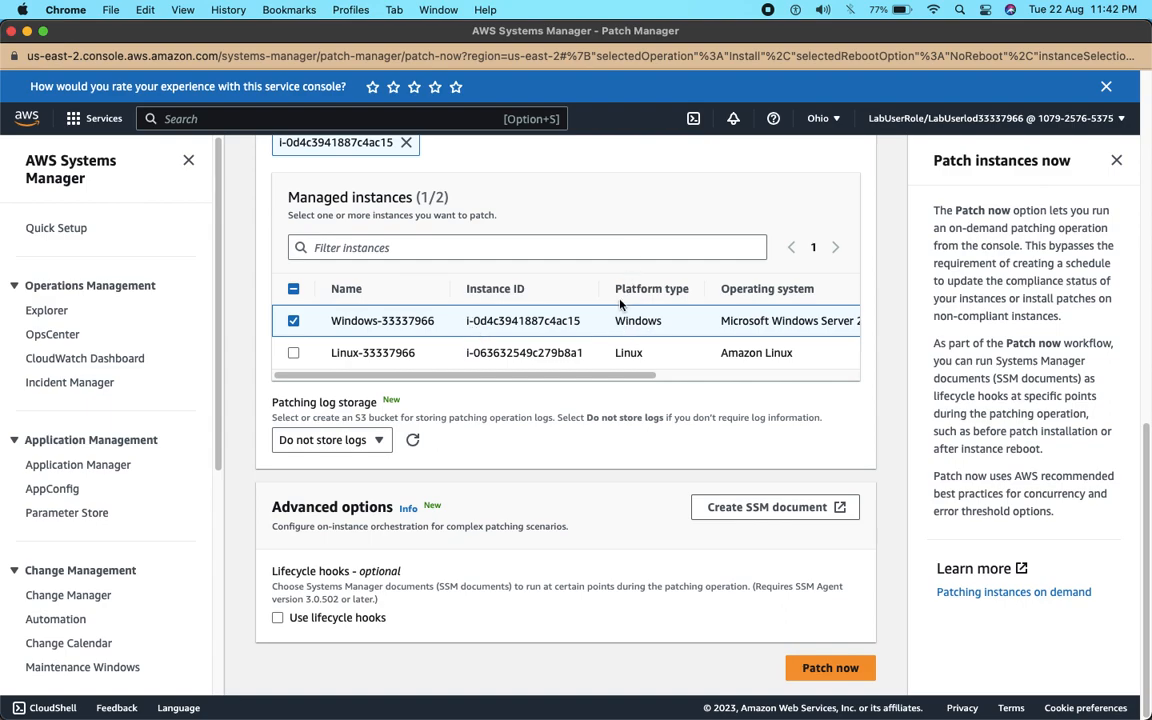
left_click_drag(634, 377, 739, 376)
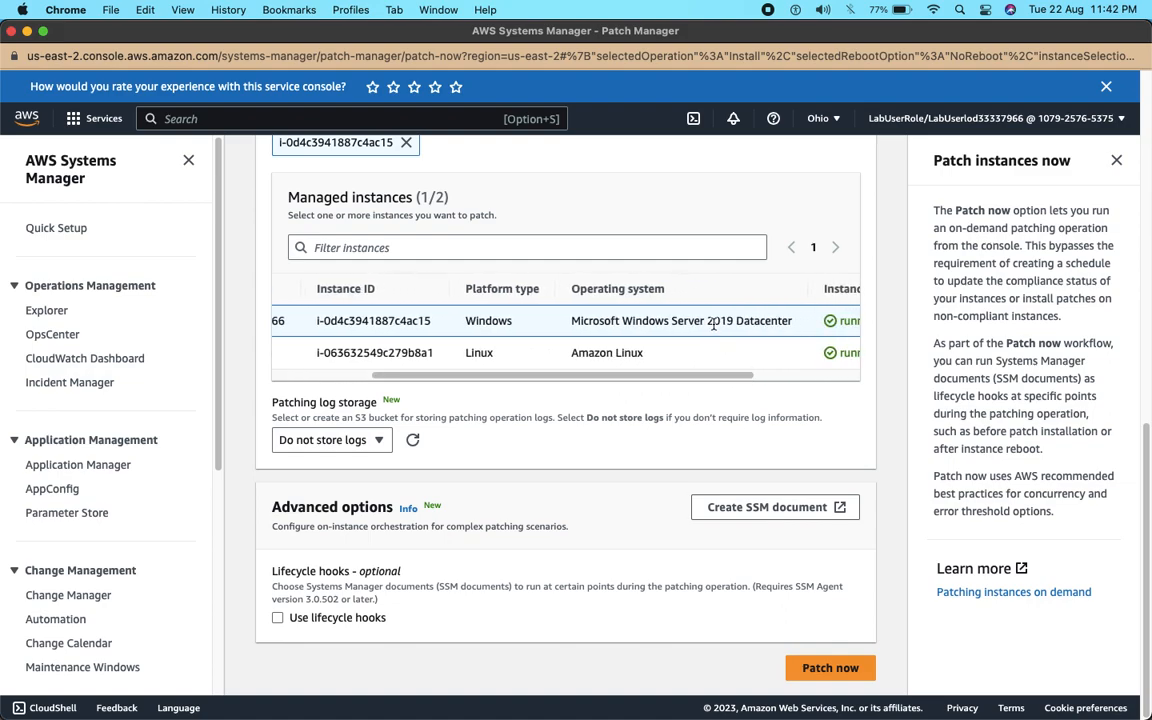
left_click_drag(713, 323, 785, 322)
left_click_drag(684, 380, 604, 379)
Step: Change the reboot option to Reboot if needed and review the target settings
scroll(618, 267, "up", 3)
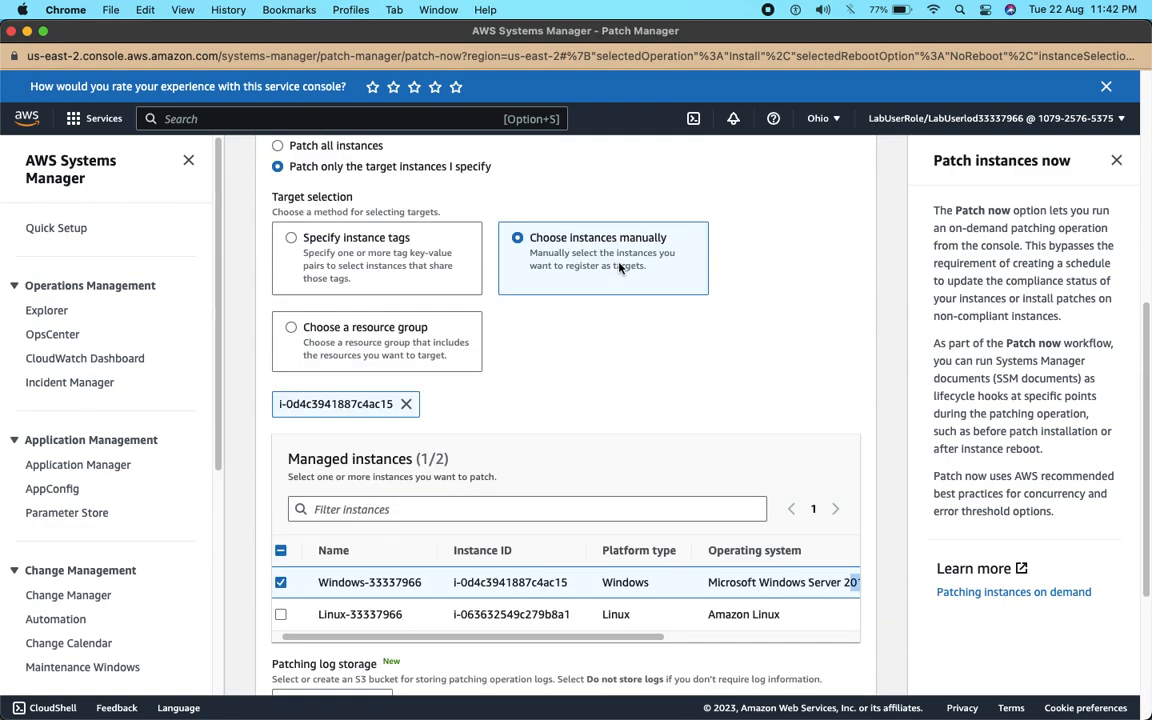
scroll(618, 267, "up", 4)
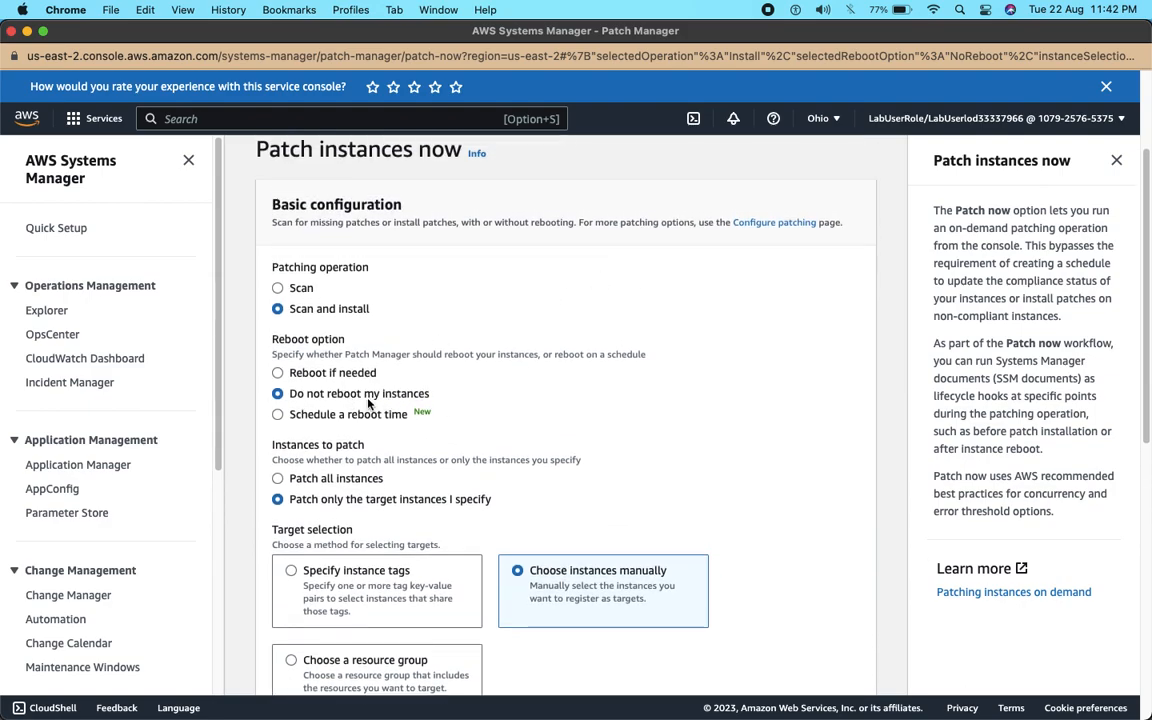
scroll(588, 329, "down", 2)
scroll(588, 329, "up", 1)
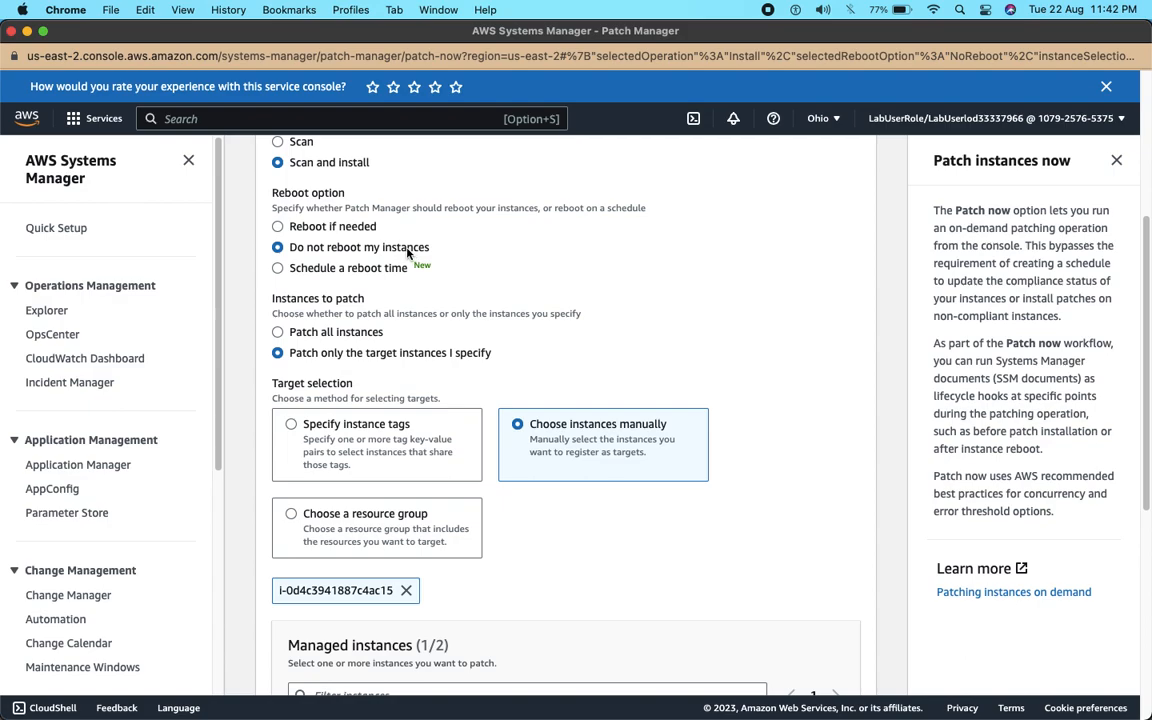
left_click(306, 229)
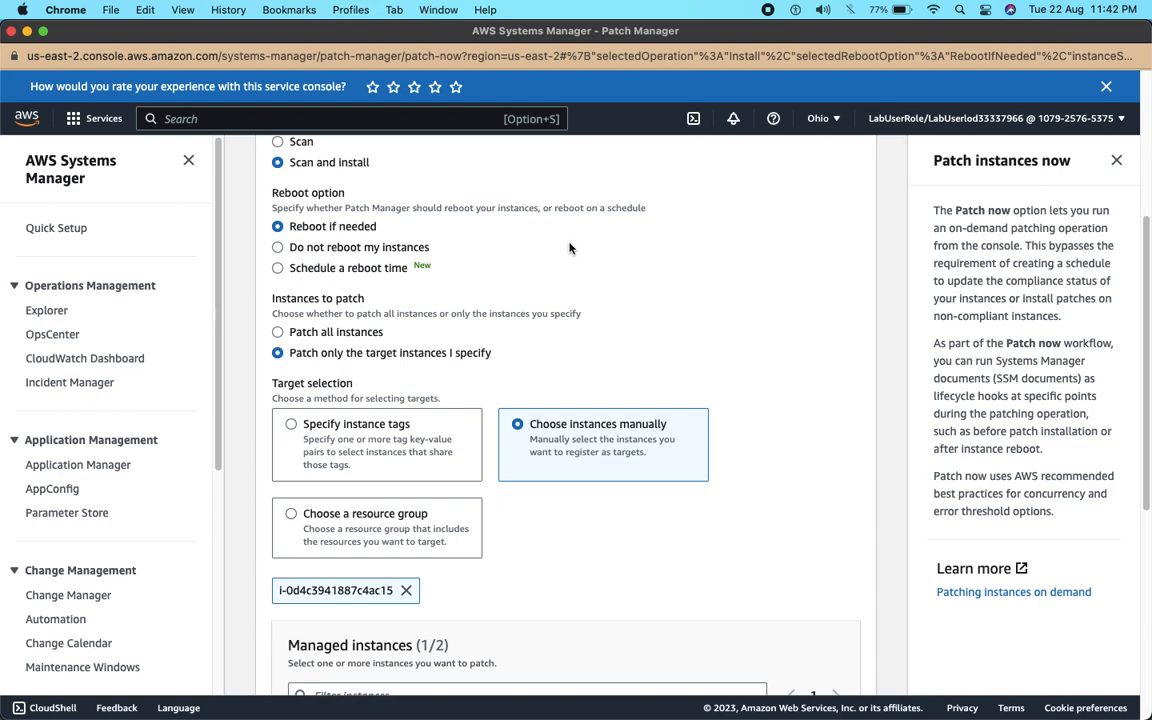
scroll(569, 248, "down", 5)
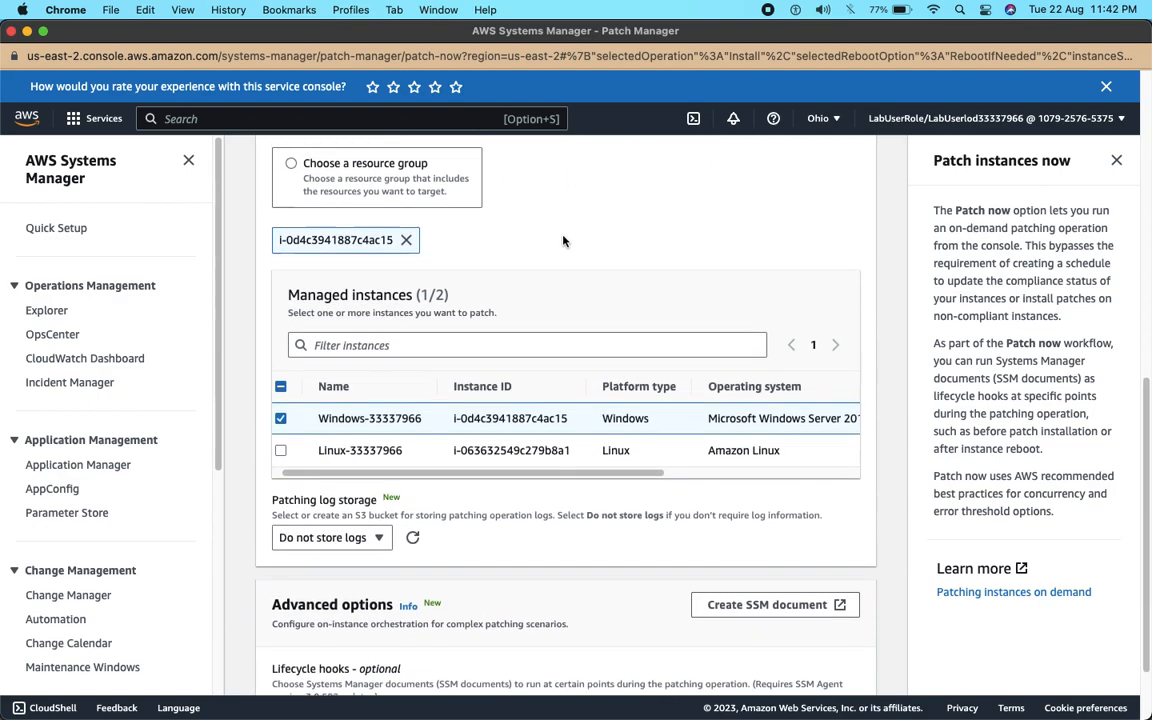
scroll(563, 241, "up", 5)
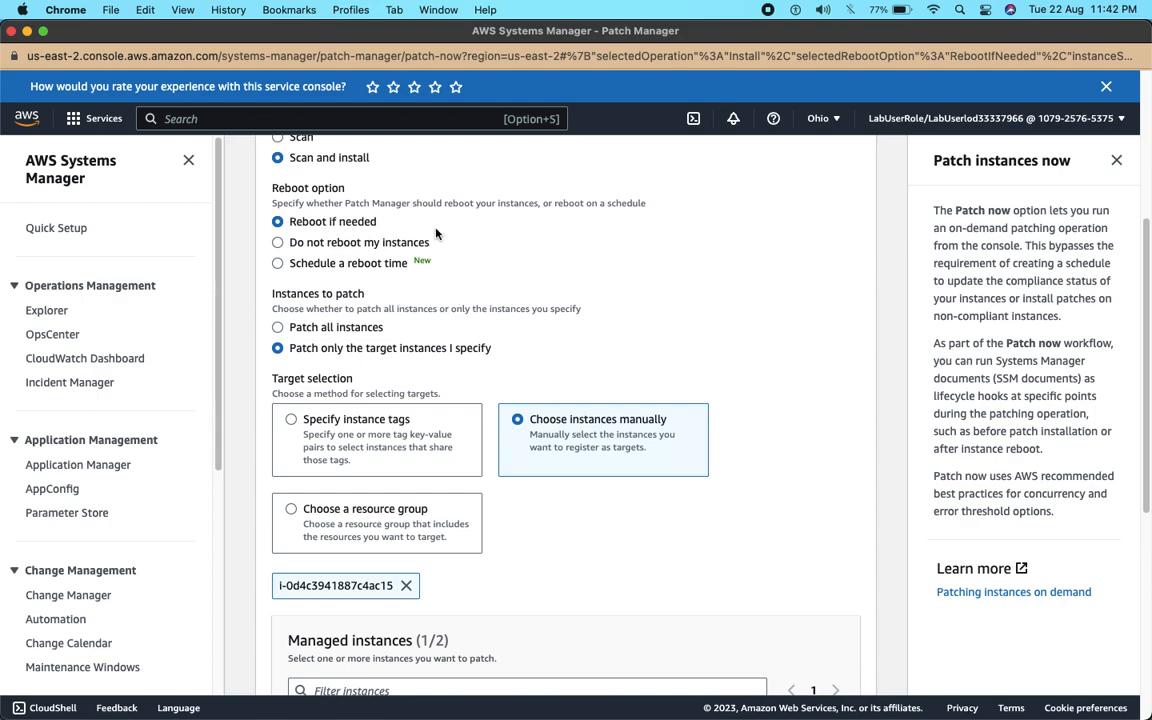
Step: Examine the managed instances' names, IDs, platform types, operating systems, instance states and agent versions
scroll(705, 278, "down", 9)
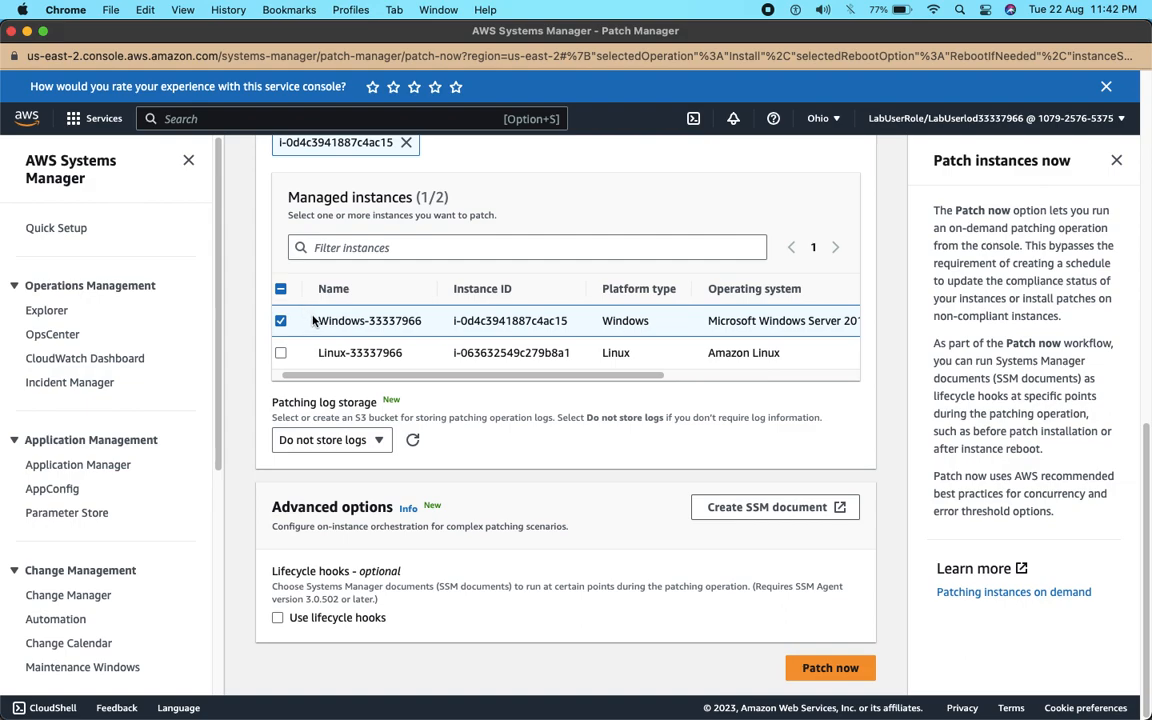
left_click_drag(318, 321, 394, 322)
left_click_drag(408, 323, 598, 330)
left_click(648, 320)
left_click_drag(707, 320, 849, 321)
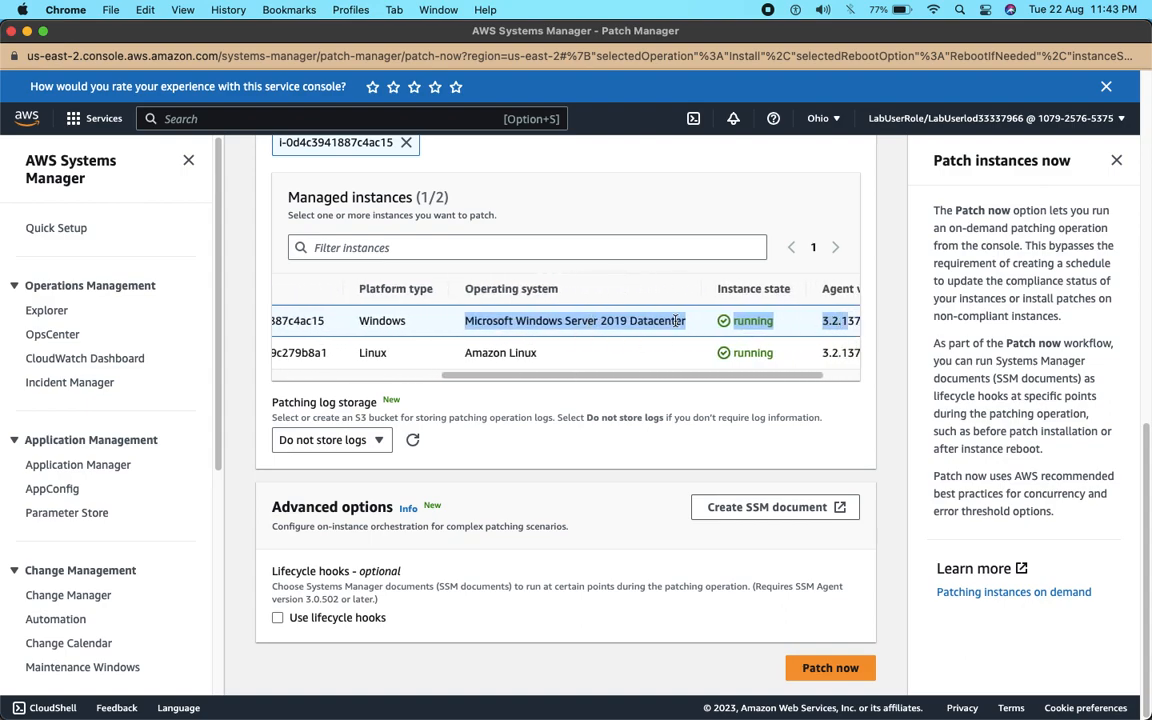
left_click_drag(768, 377, 800, 382)
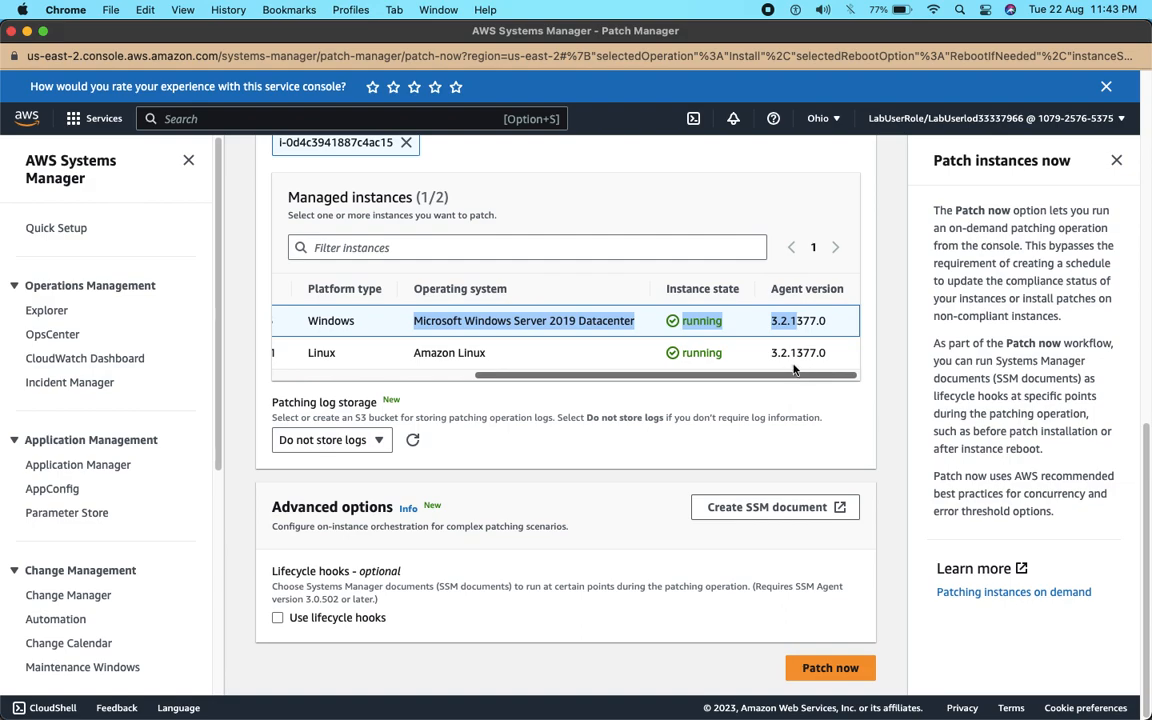
left_click_drag(776, 321, 825, 325)
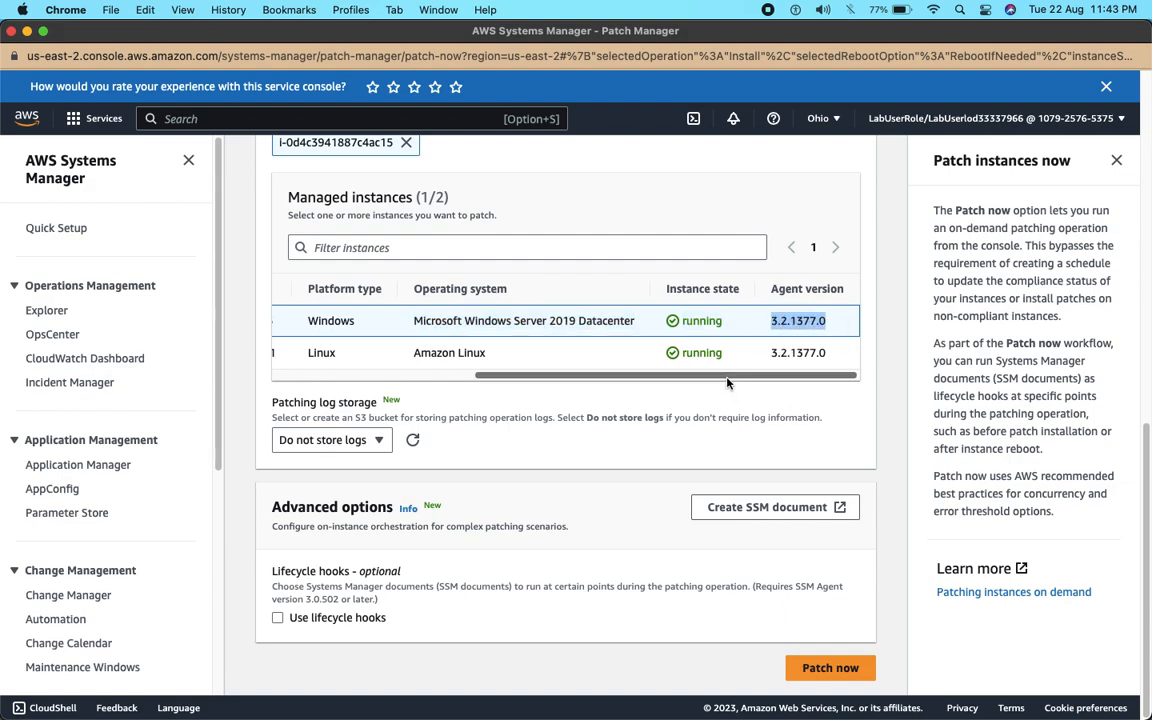
left_click_drag(774, 288, 845, 290)
left_click_drag(771, 353, 832, 358)
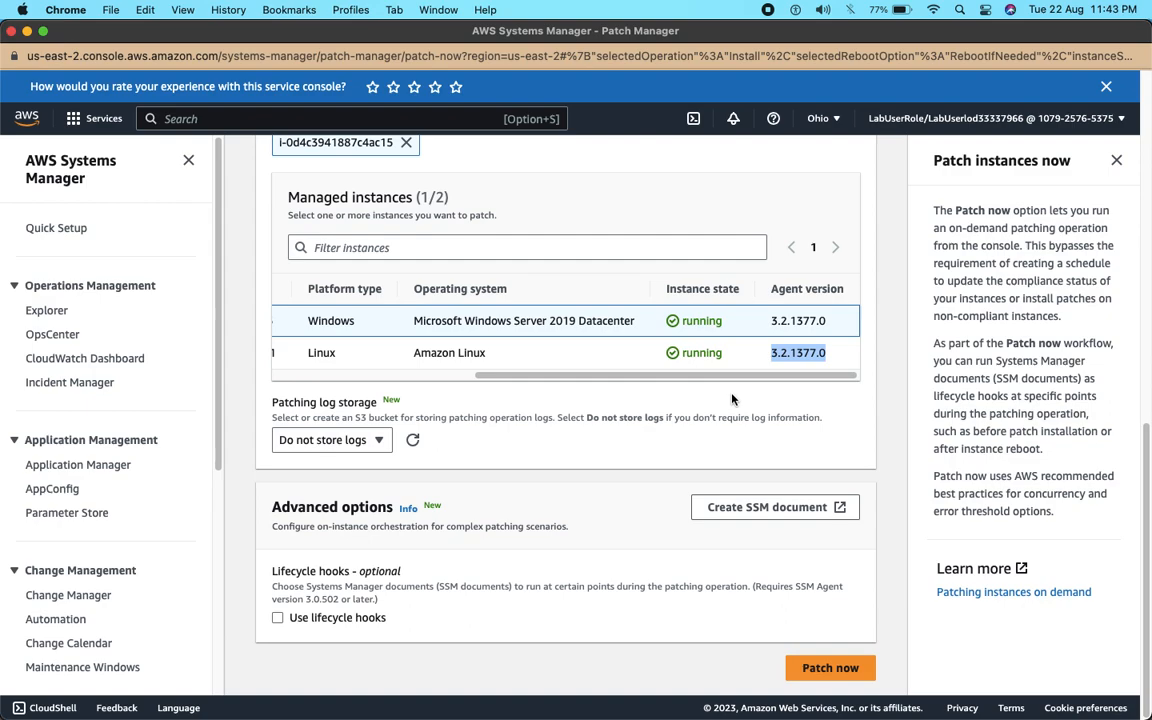
left_click_drag(724, 376, 450, 362)
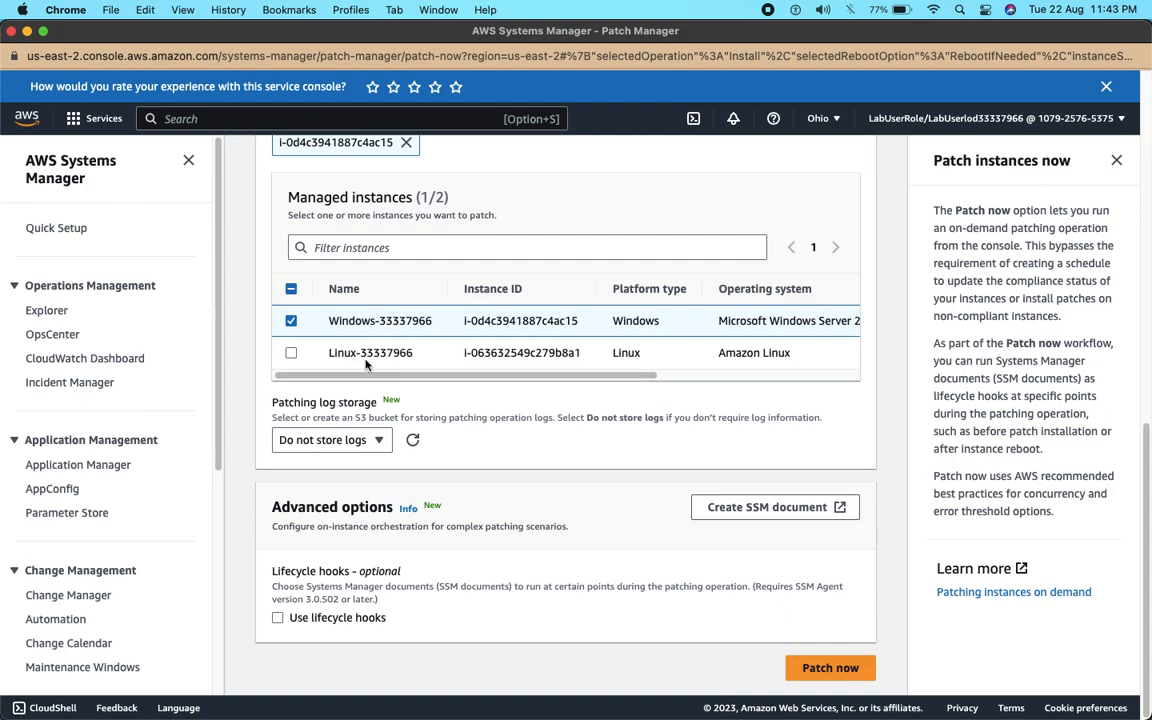
Step: Start the on-demand patch installation on the selected Windows instance and show its association execution summary
left_click(811, 668)
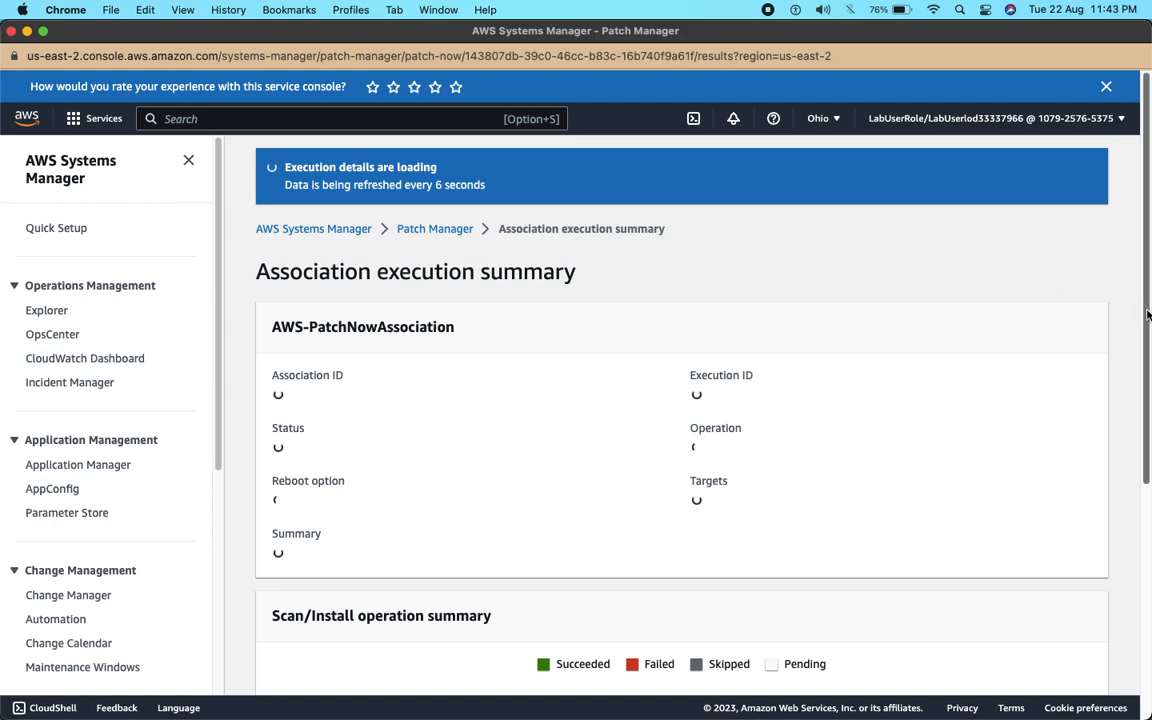
left_click_drag(1139, 303, 1139, 275)
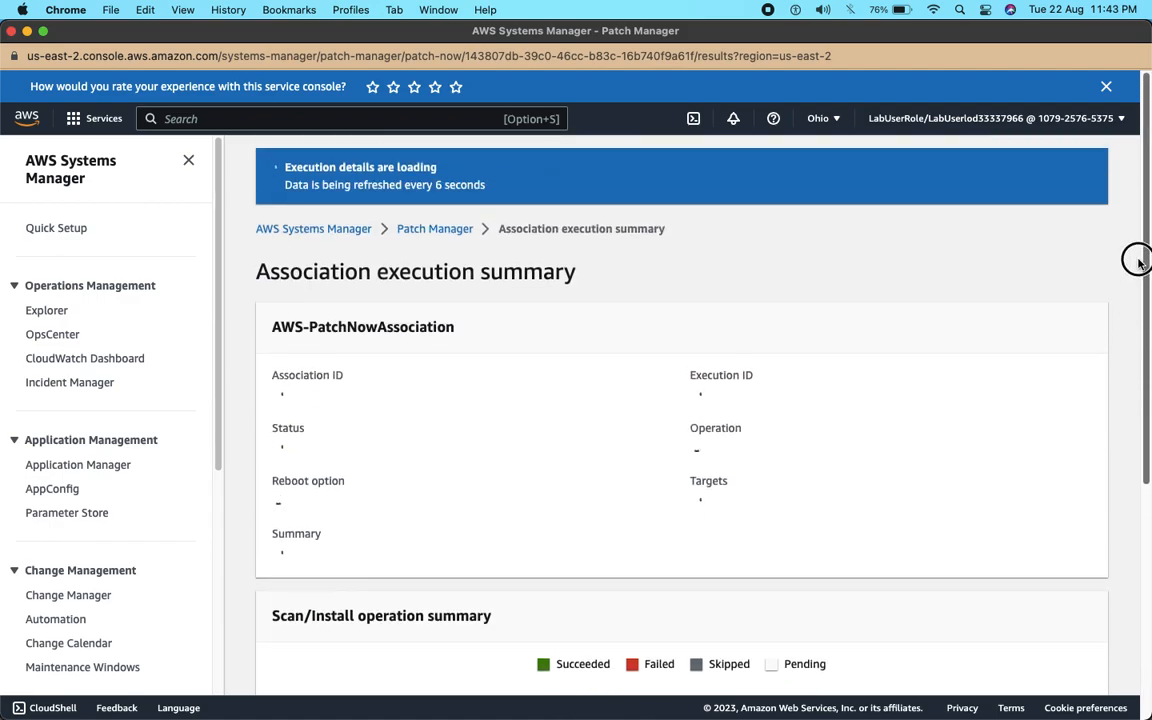
left_click_drag(1147, 281, 1131, 327)
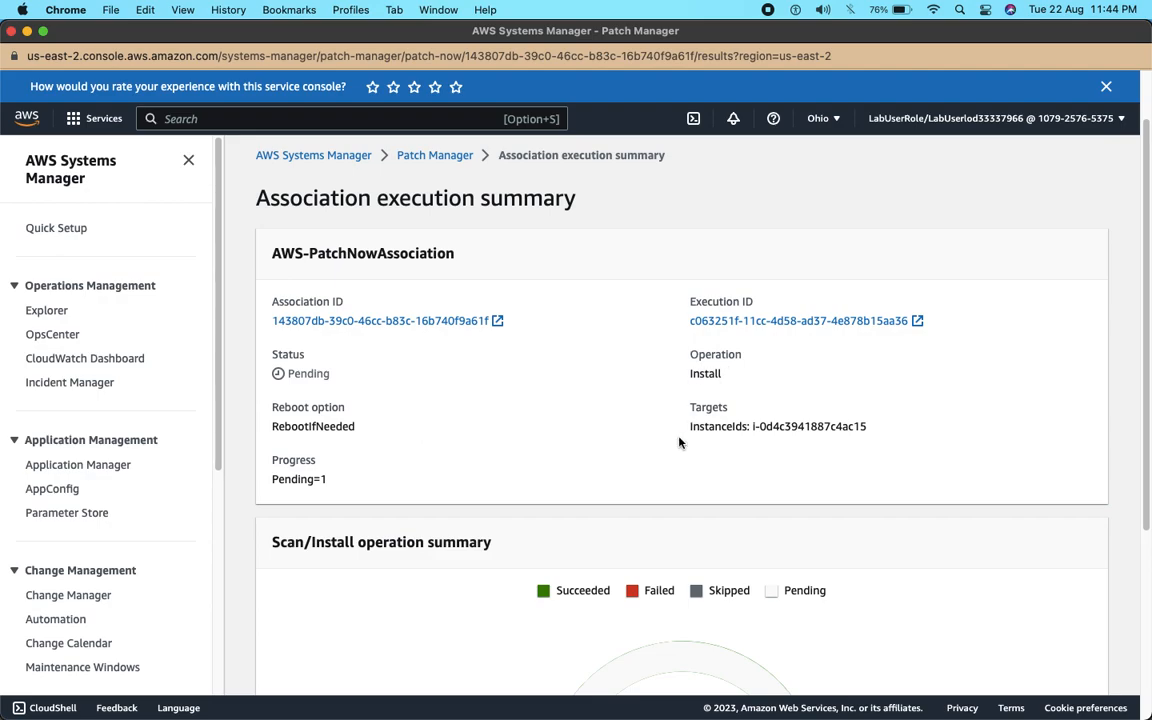
Step: Examine the patch operation's target instance, status, reboot option and progress in the association execution summary
left_click_drag(691, 428, 930, 392)
left_click_drag(1141, 262, 1138, 314)
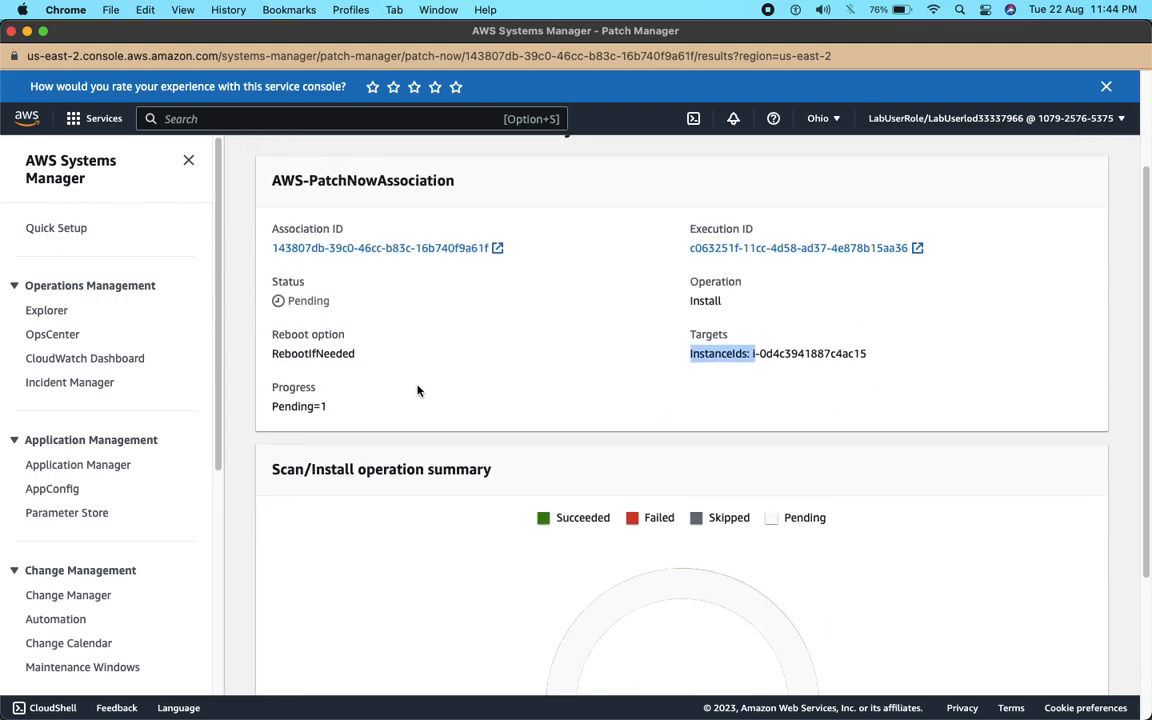
double_click(313, 301)
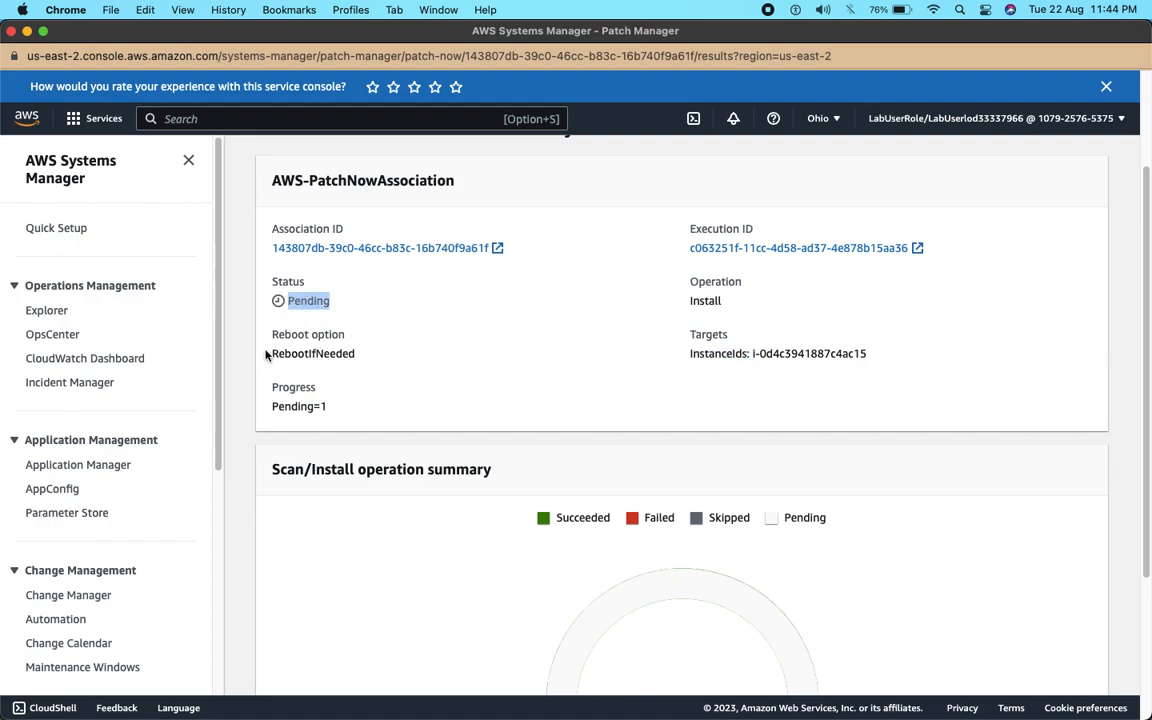
left_click_drag(274, 339, 352, 330)
left_click_drag(279, 354, 363, 354)
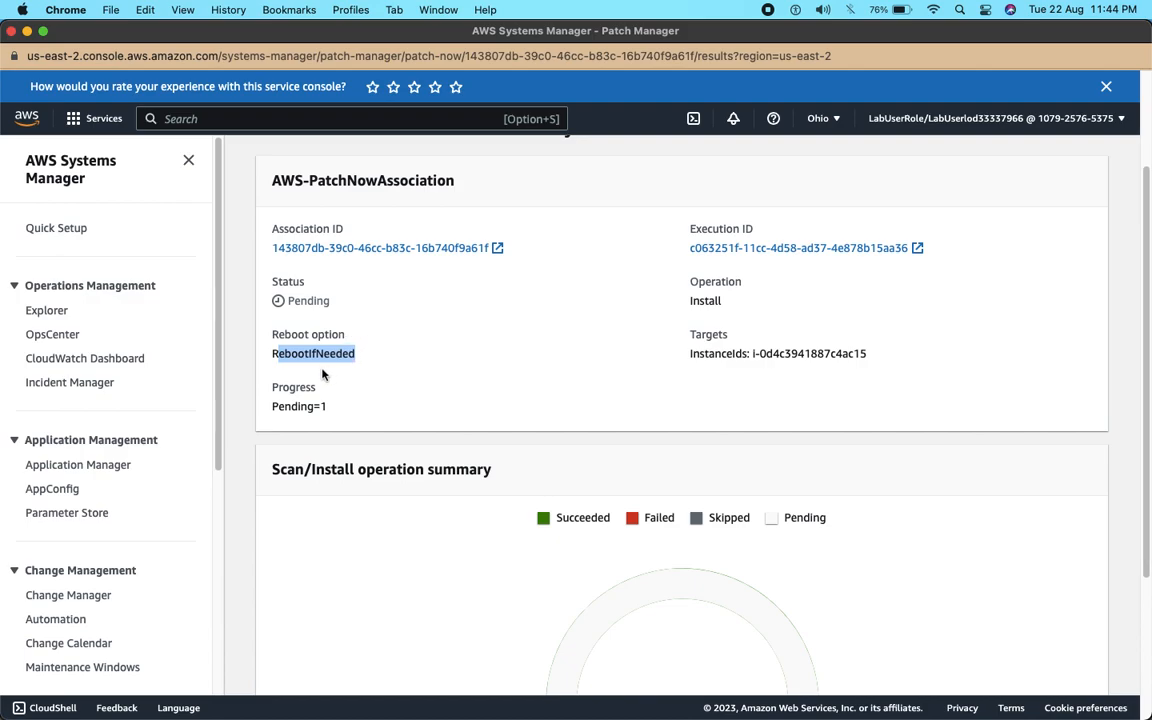
left_click_drag(278, 406, 298, 406)
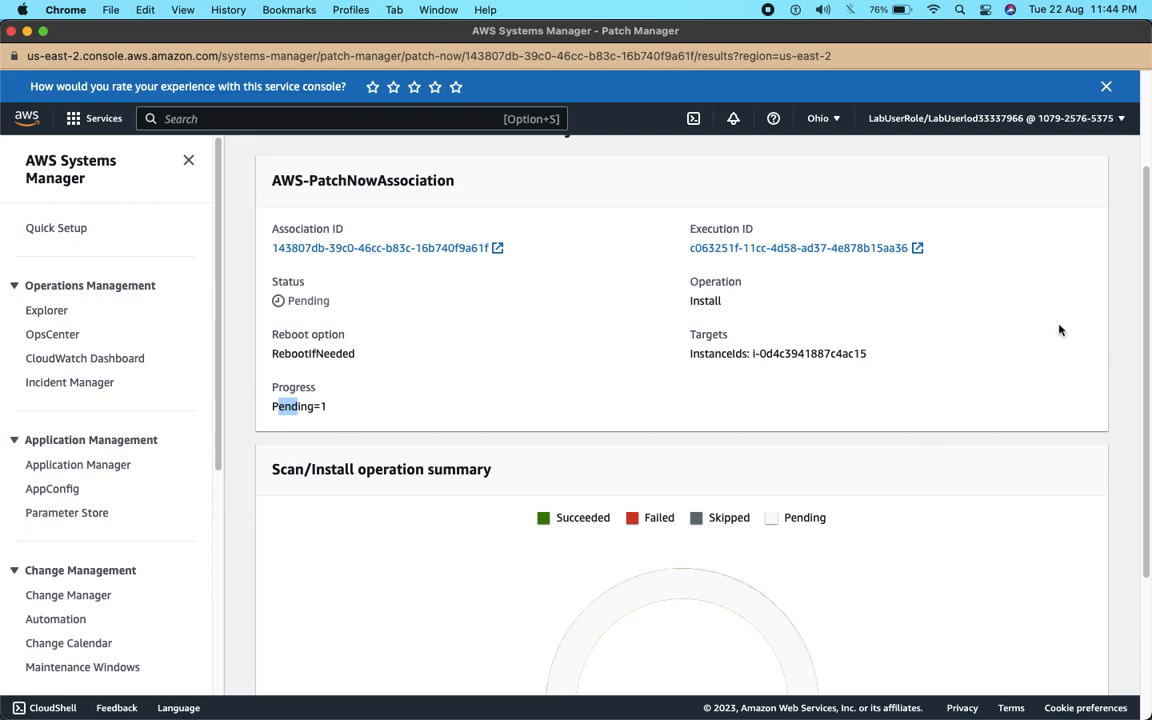
left_click_drag(1140, 348, 1145, 459)
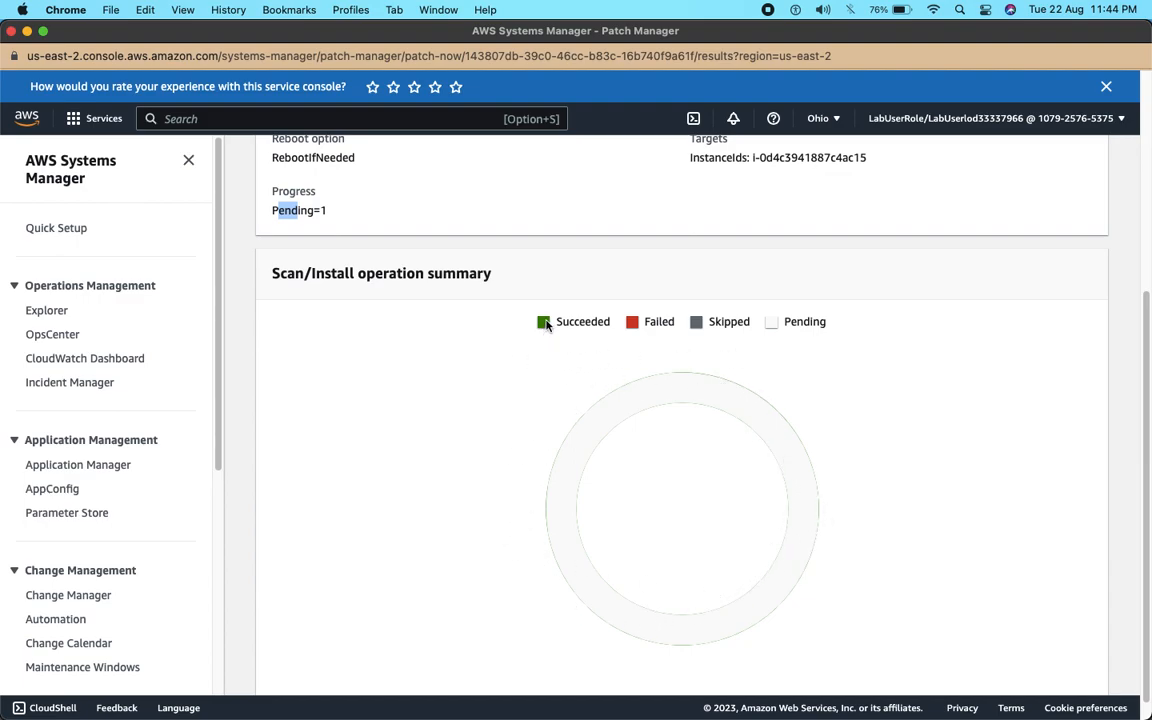
Step: Monitor the patch run's status and the Scan/Install operation summary chart until the run finishes
left_click_drag(1143, 332, 1143, 219)
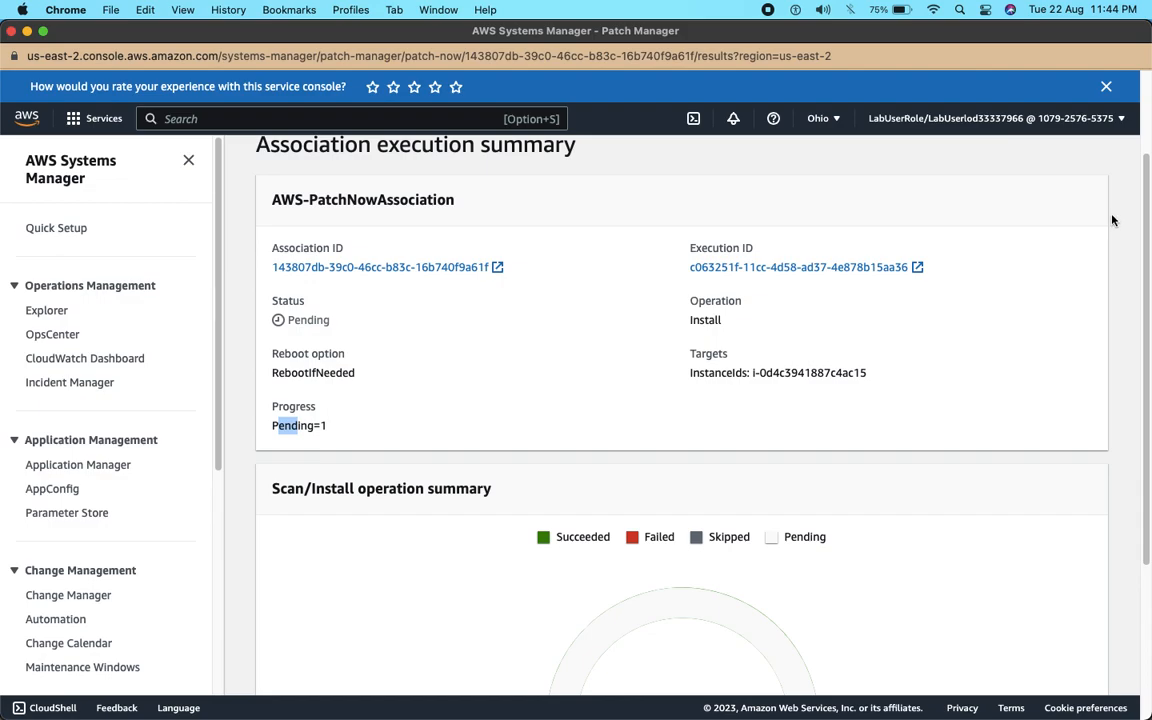
mouse_move(1140, 231)
left_mouse_down()
mouse_move(1142, 496)
mouse_move(1142, 249)
mouse_move(1126, 212)
left_mouse_up()
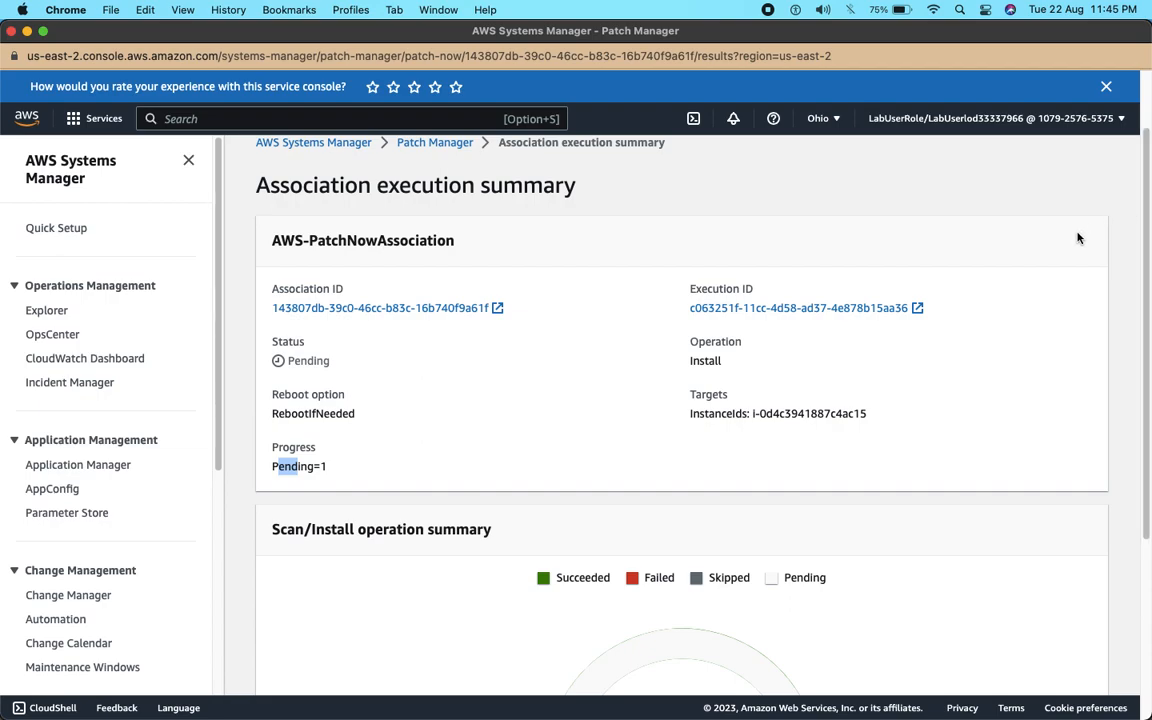
left_click_drag(1142, 180, 1146, 212)
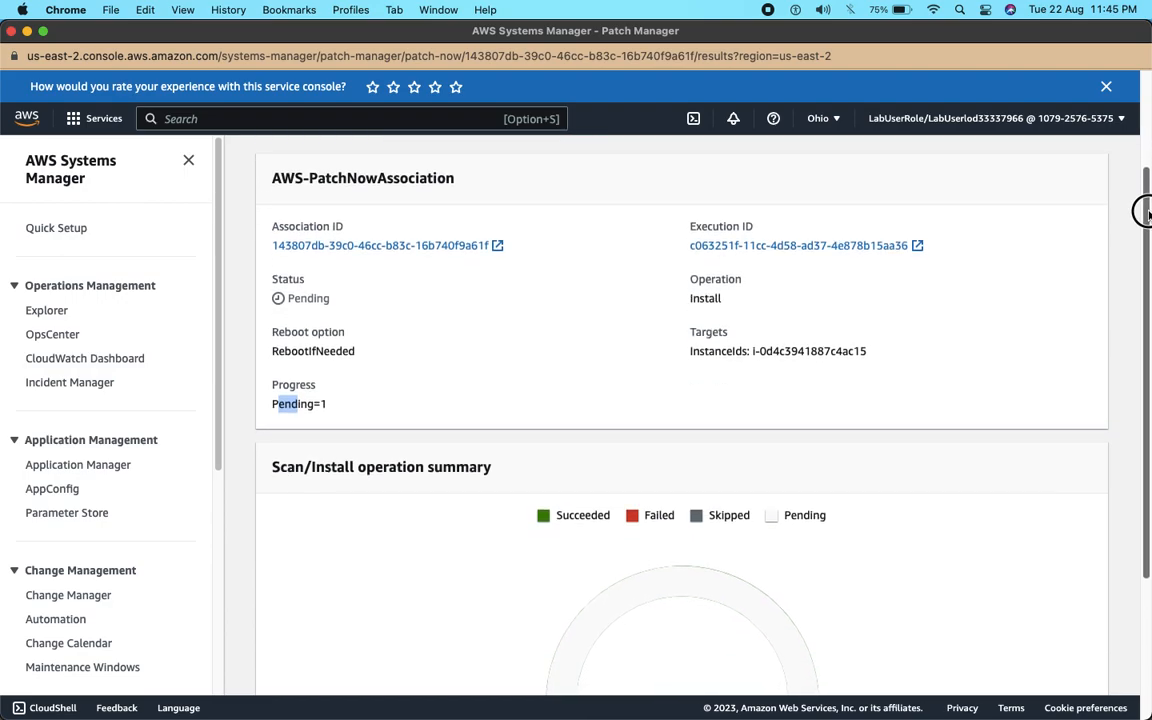
left_click_drag(1146, 212, 1114, 298)
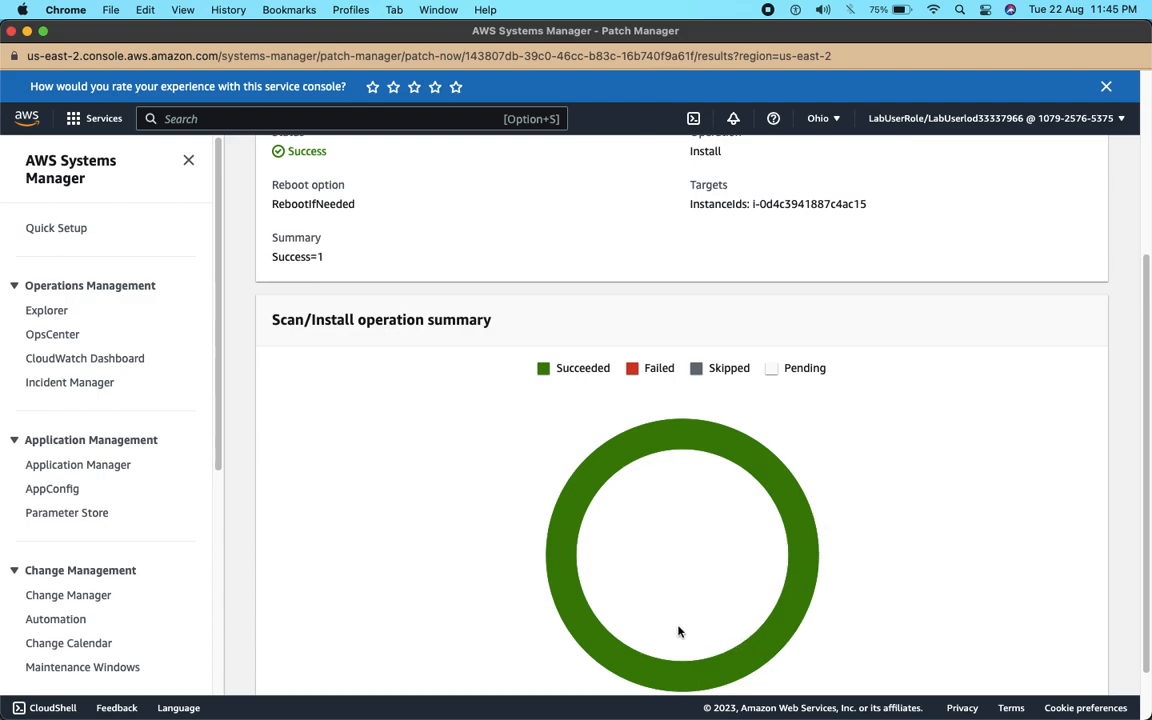
left_click_drag(1138, 372, 1145, 226)
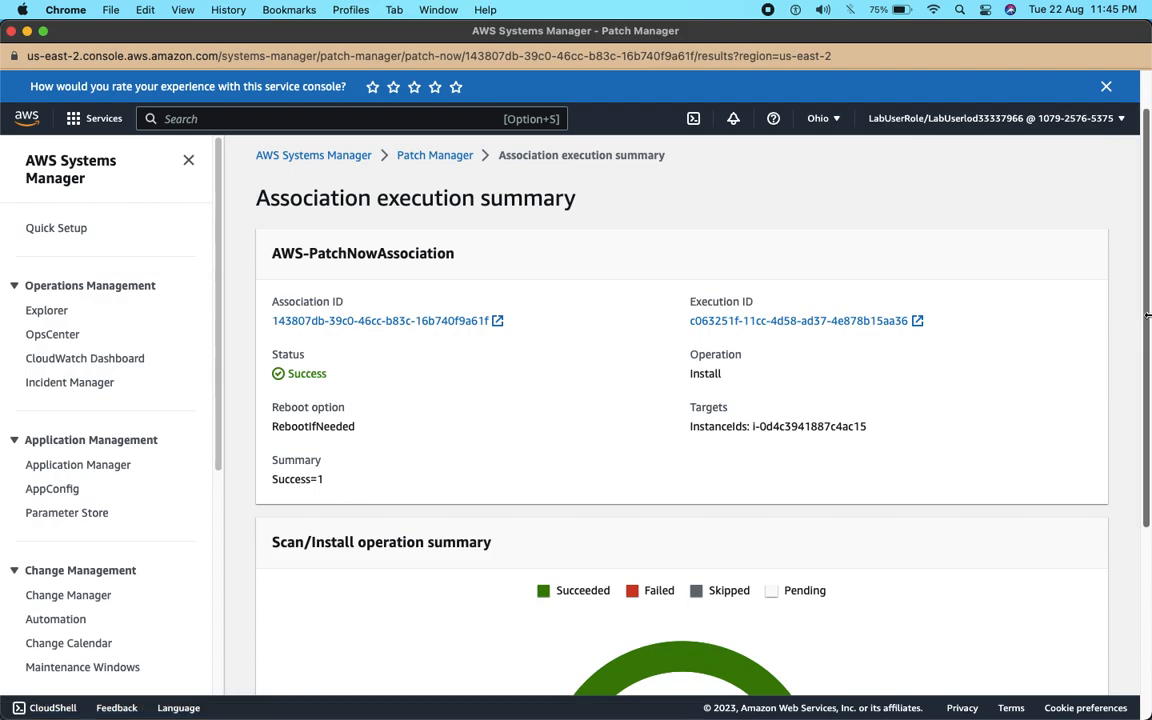
mouse_move(1146, 315)
left_mouse_down()
mouse_move(1111, 545)
mouse_move(1131, 311)
left_mouse_up()
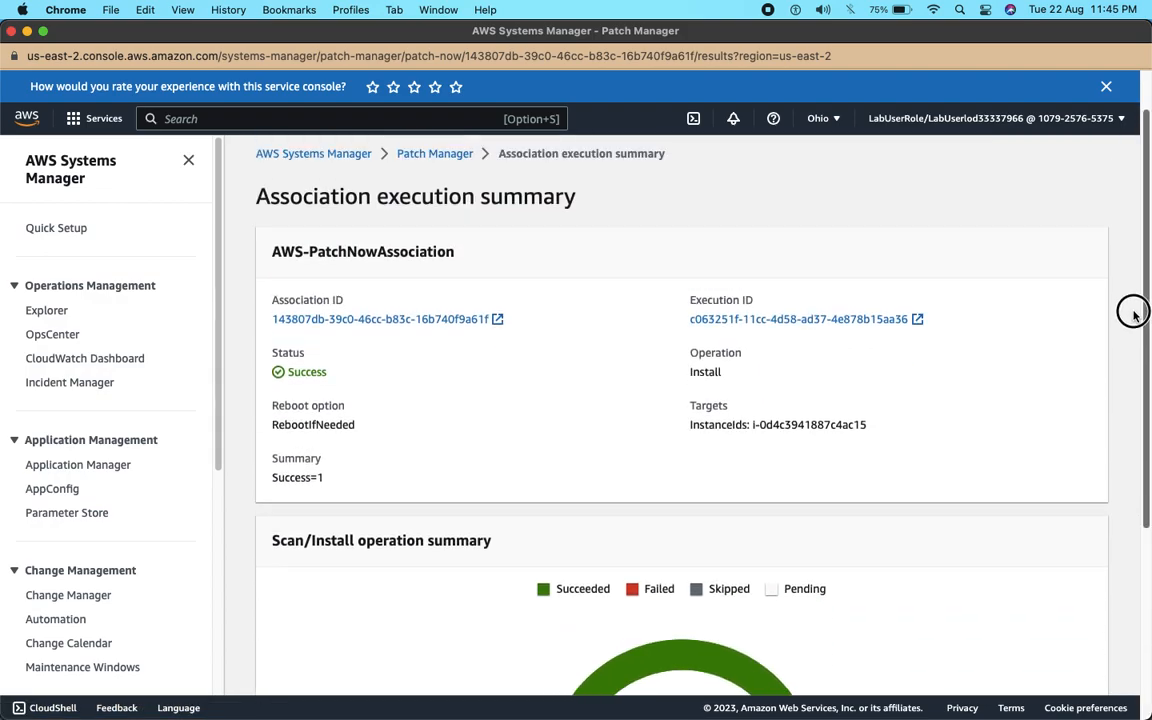
Step: Open the patch association by its association ID and read through its description details
left_click(414, 322)
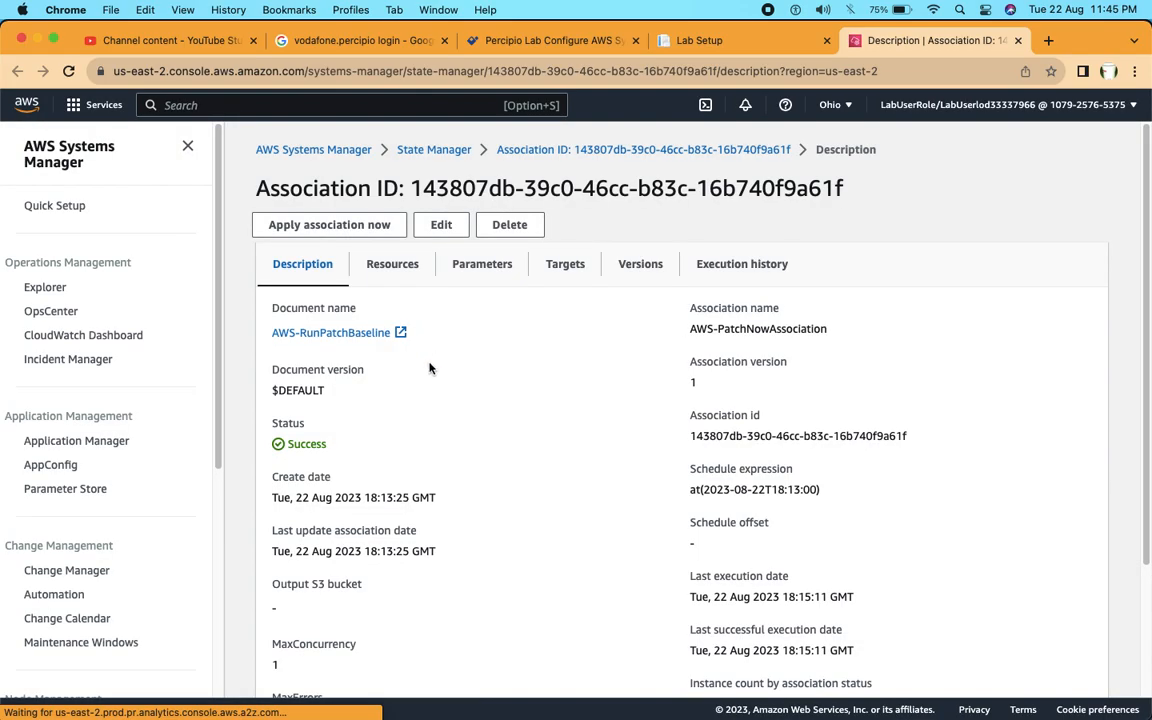
scroll(425, 420, "down", 3)
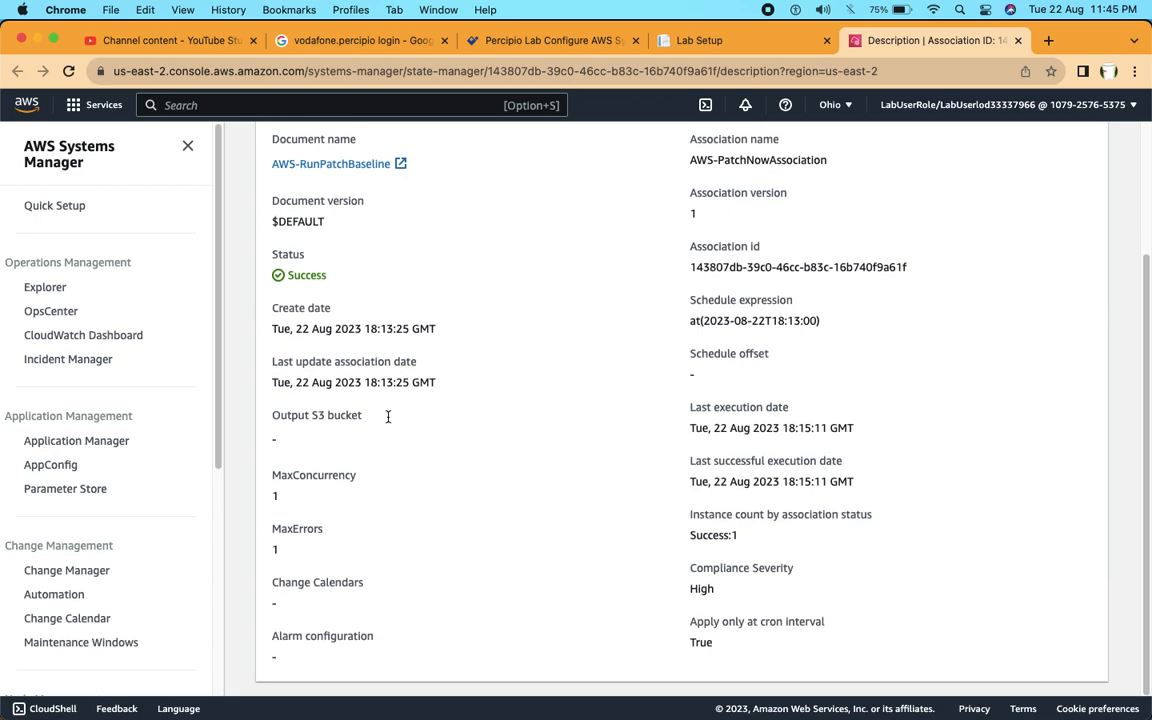
scroll(388, 420, "up", 4)
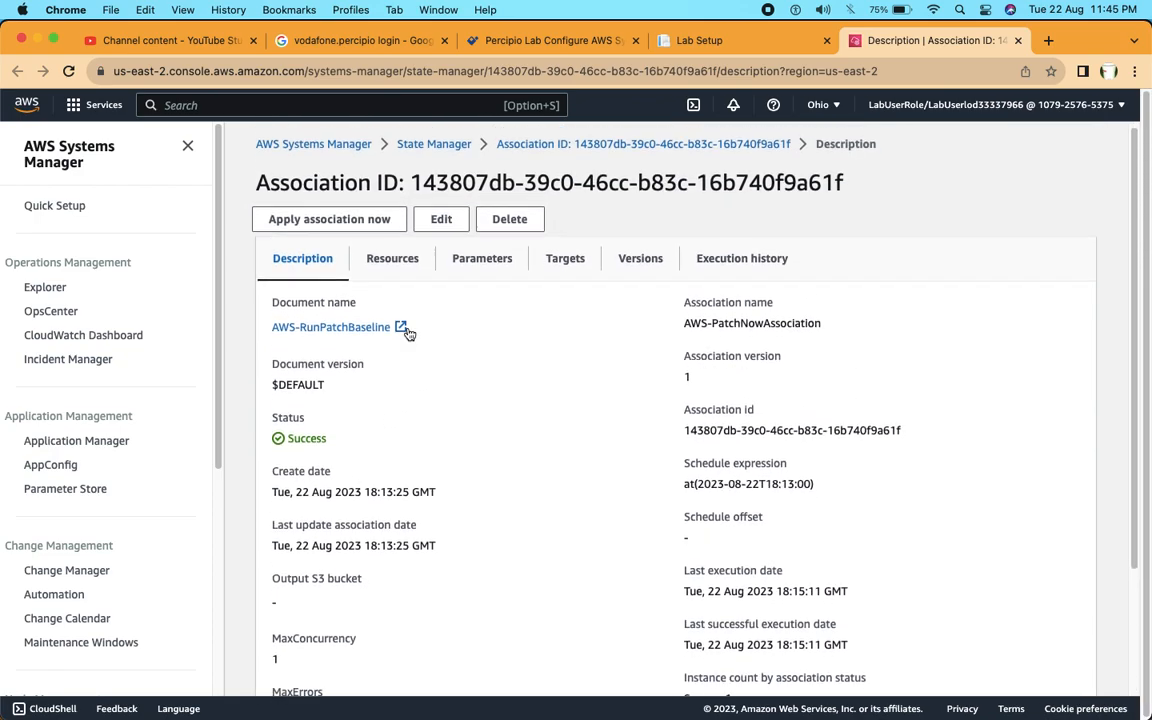
Step: Examine the association's resources, checking the instance's association status and last applied time
scroll(396, 260, "down", 1)
left_click(392, 226)
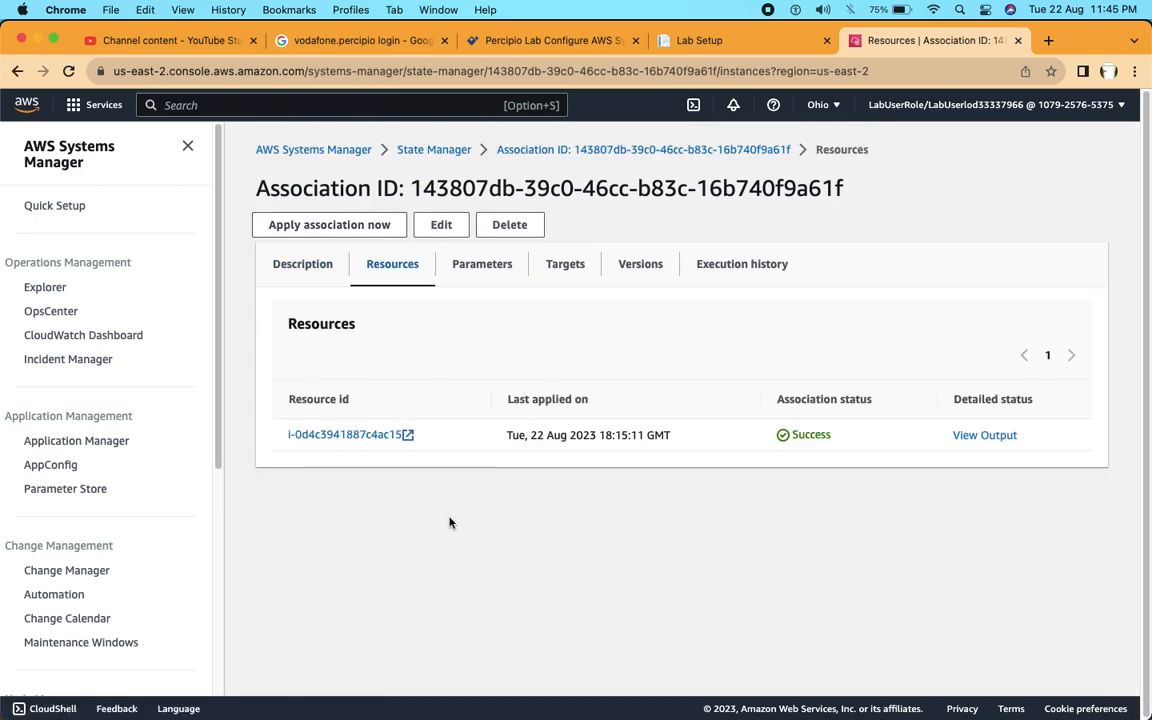
left_click_drag(800, 401, 884, 399)
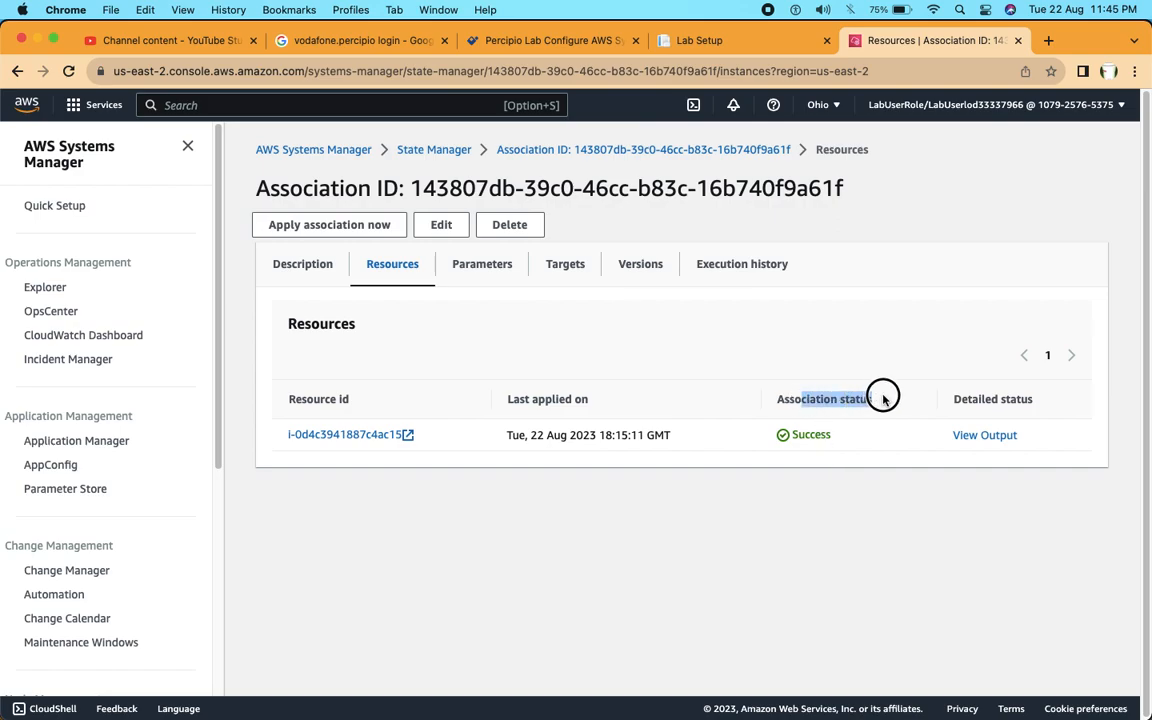
left_click_drag(506, 440, 686, 437)
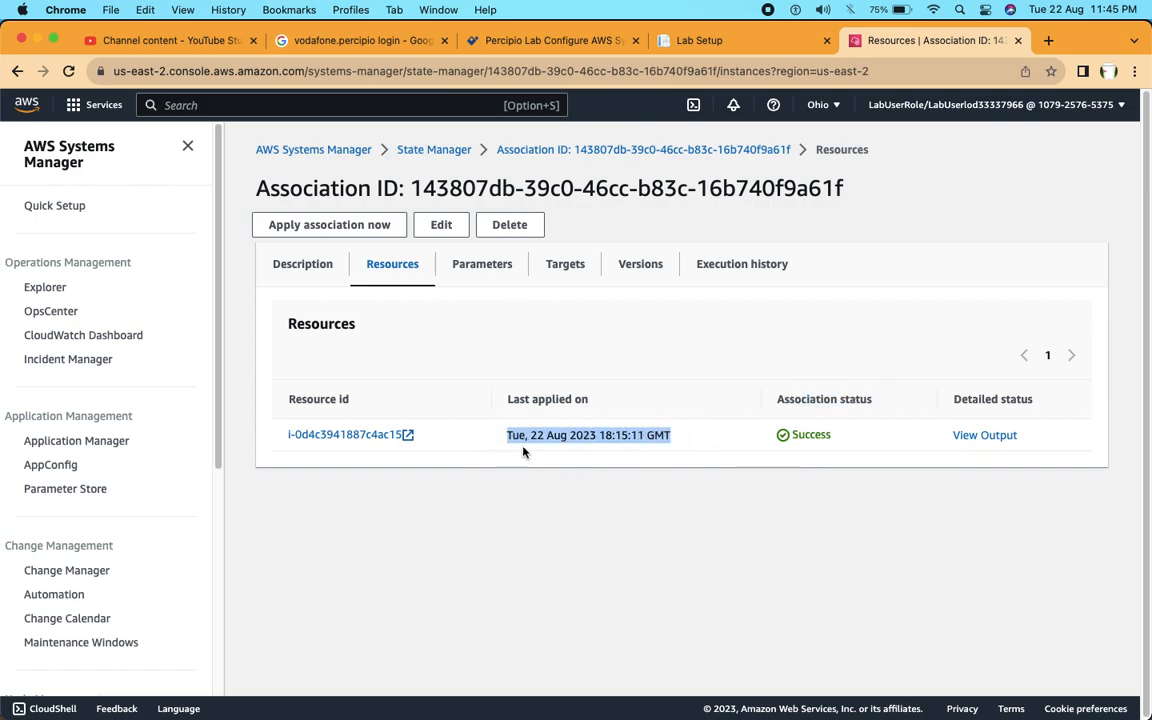
left_click_drag(600, 437, 688, 432)
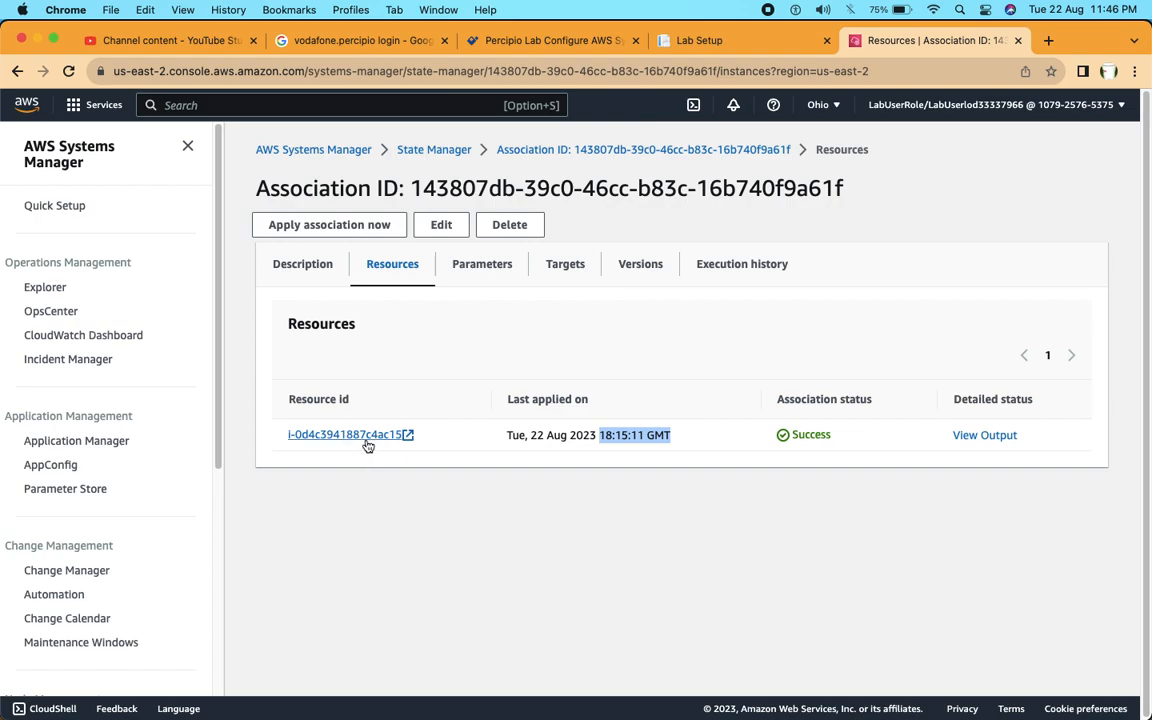
Step: Review the association's target tags, versions and execution history
left_click(555, 278)
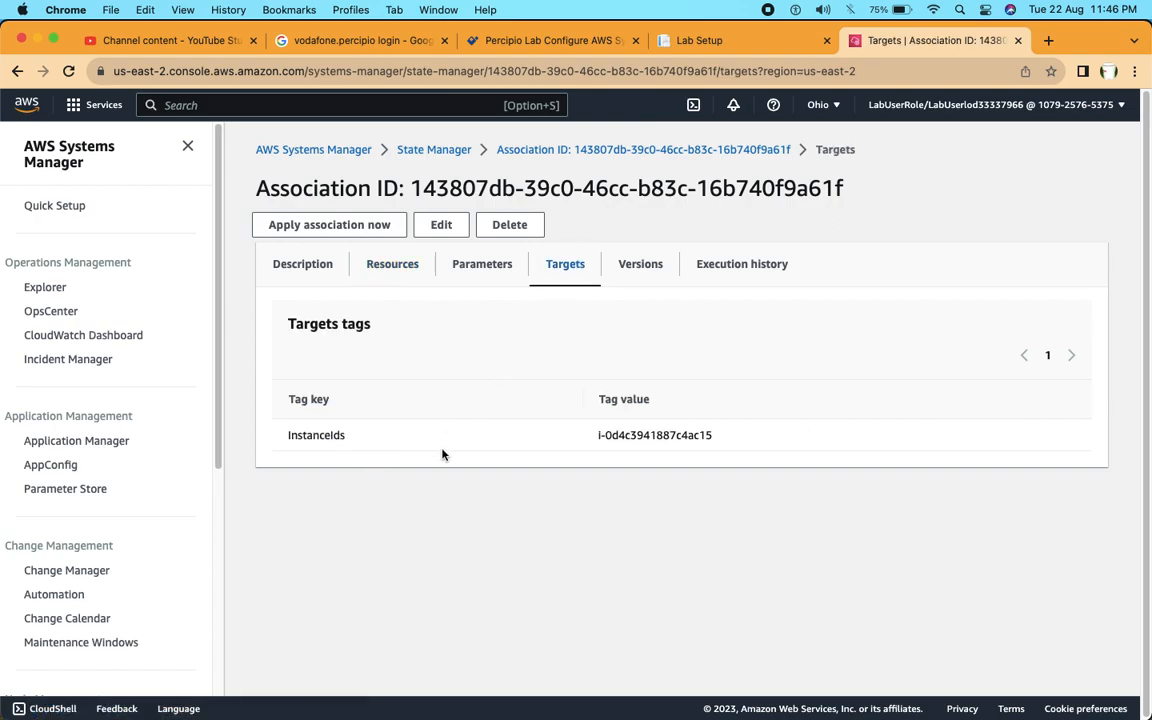
left_click(635, 266)
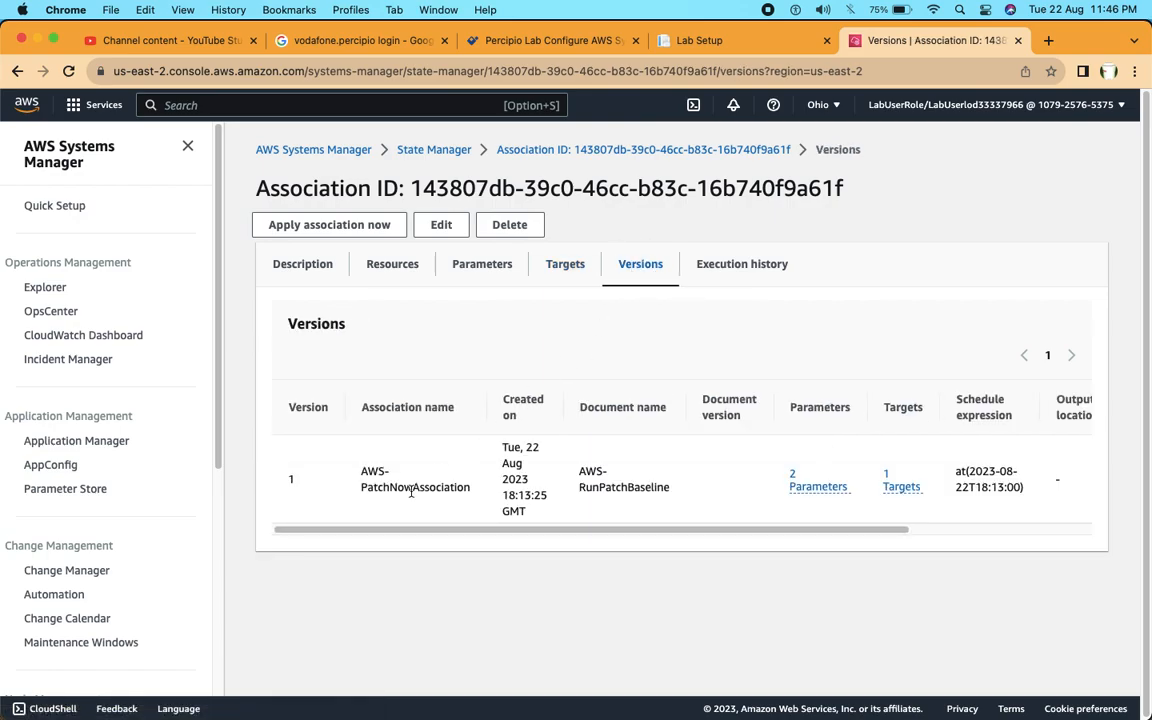
left_click_drag(369, 481, 472, 490)
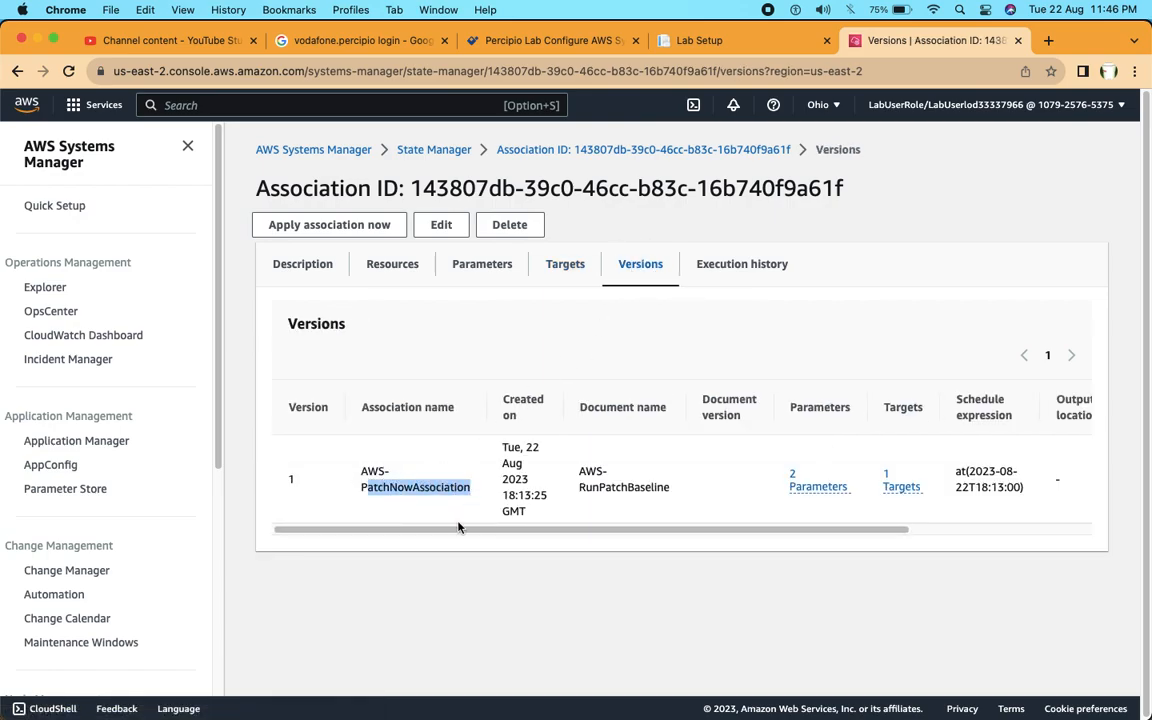
left_click(690, 273)
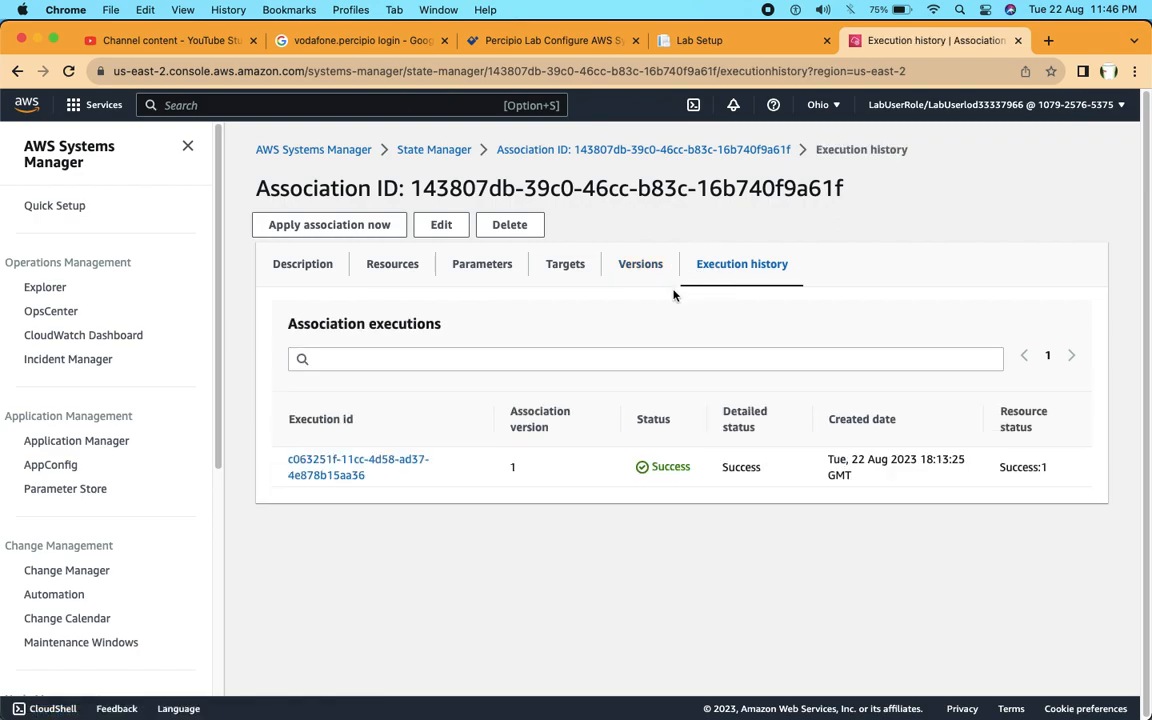
Step: Go back through the visited association pages to the description and review its details again
left_click(290, 272)
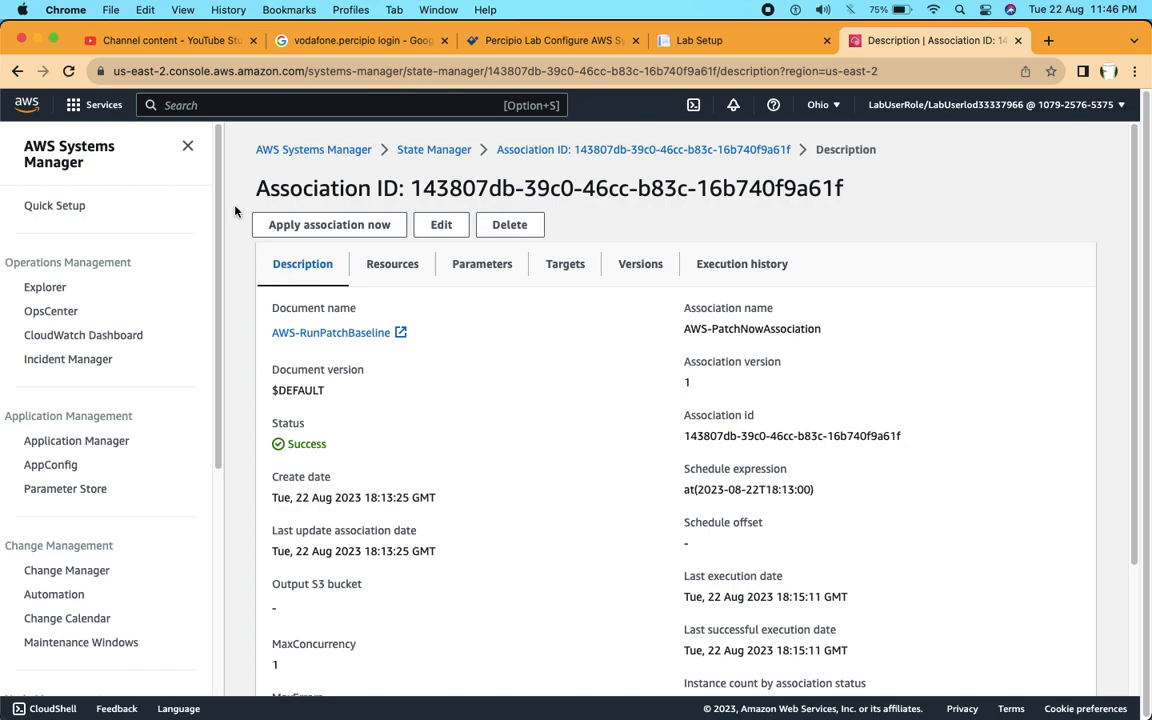
left_click(17, 73)
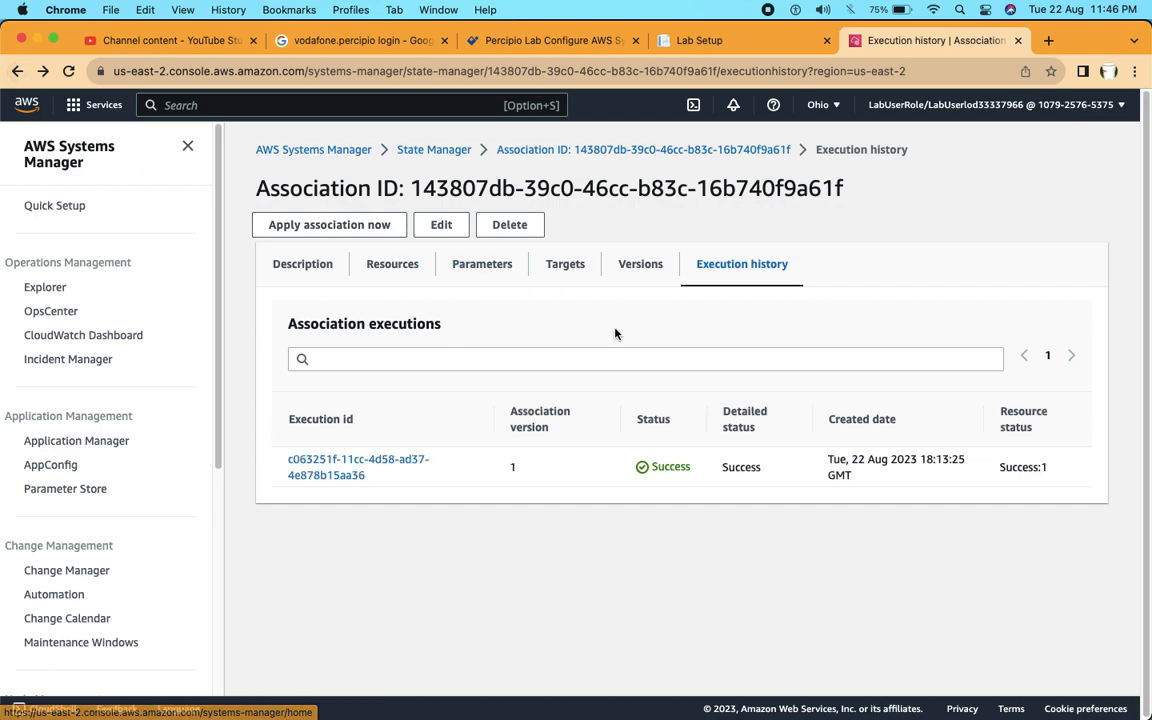
left_click(27, 73)
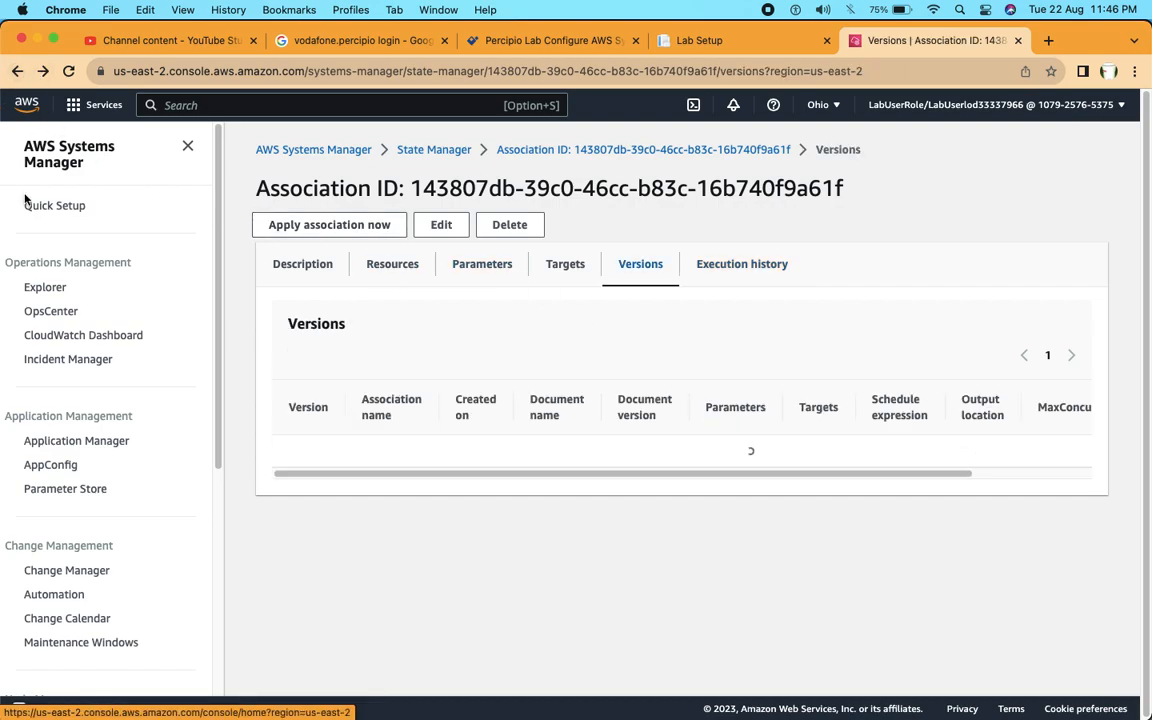
left_click(17, 71)
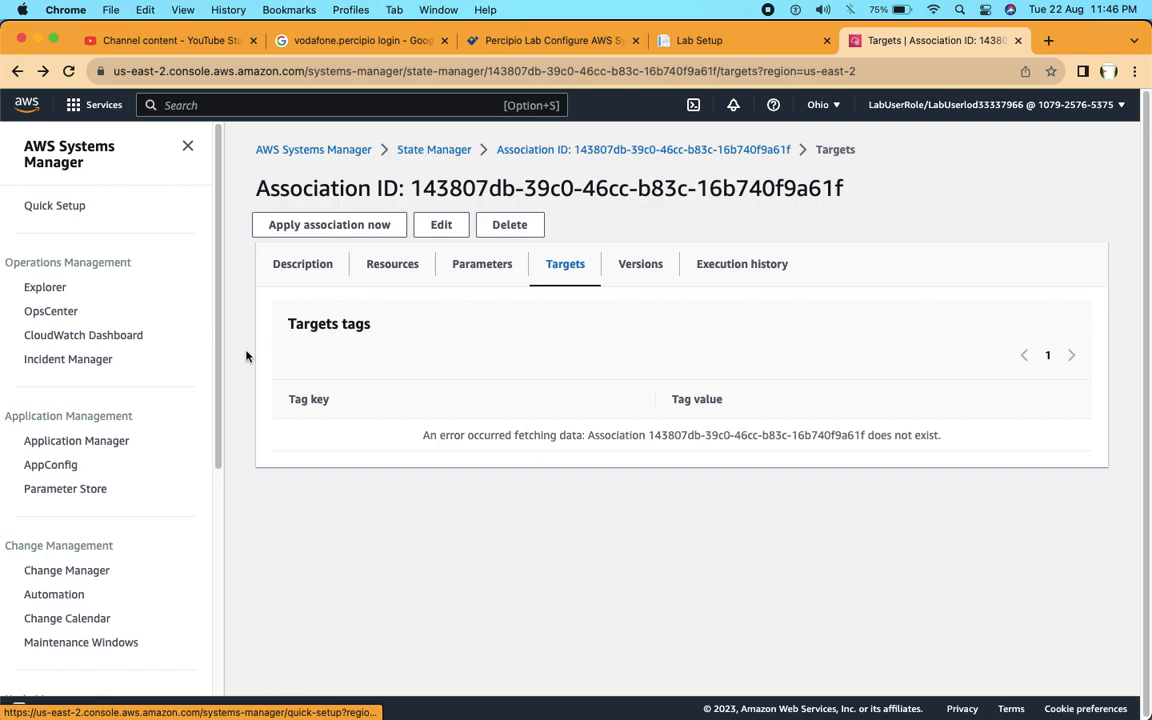
left_click(20, 71)
left_click(21, 71)
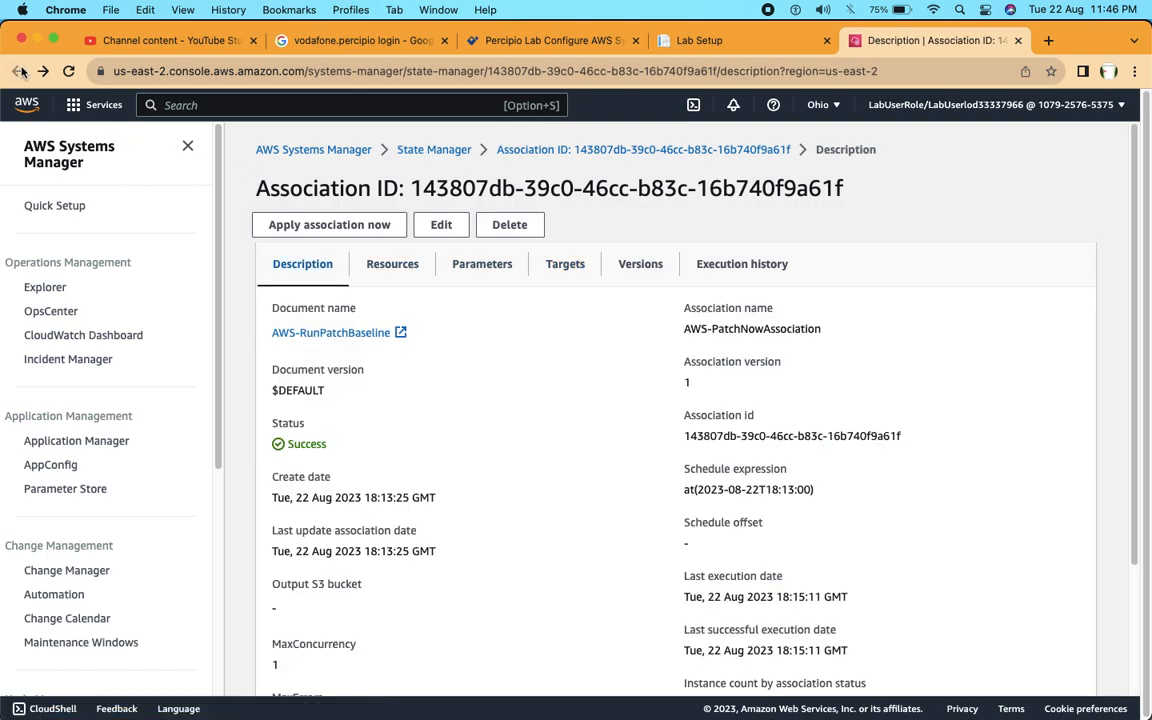
scroll(458, 287, "down", 3)
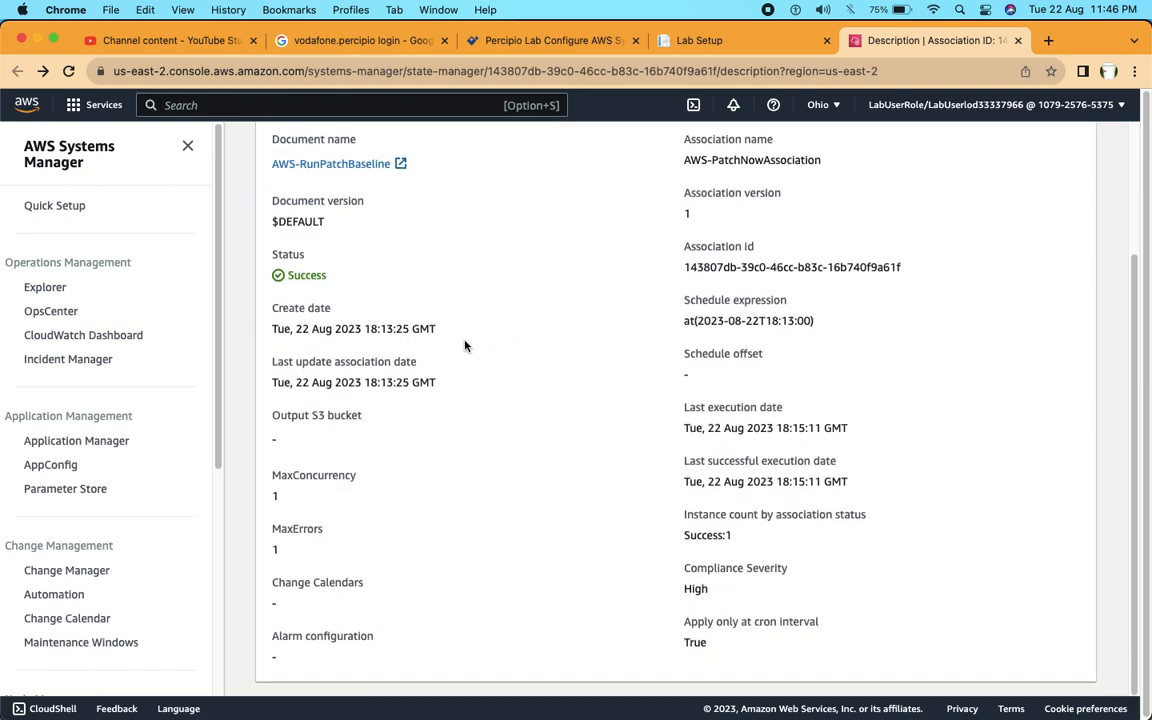
scroll(430, 302, "up", 3)
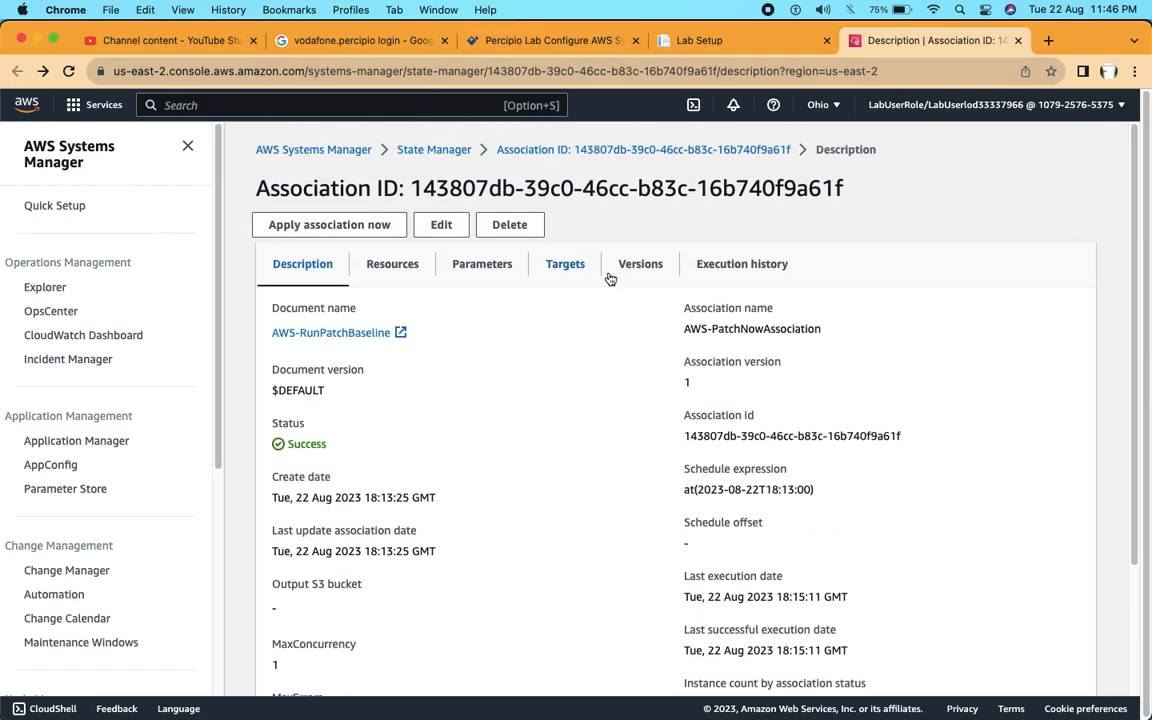
Step: Return to the Patch Manager dashboard from the association's page
key("super+Tab")
key("super+Tab")
left_click(76, 115)
left_click(289, 106)
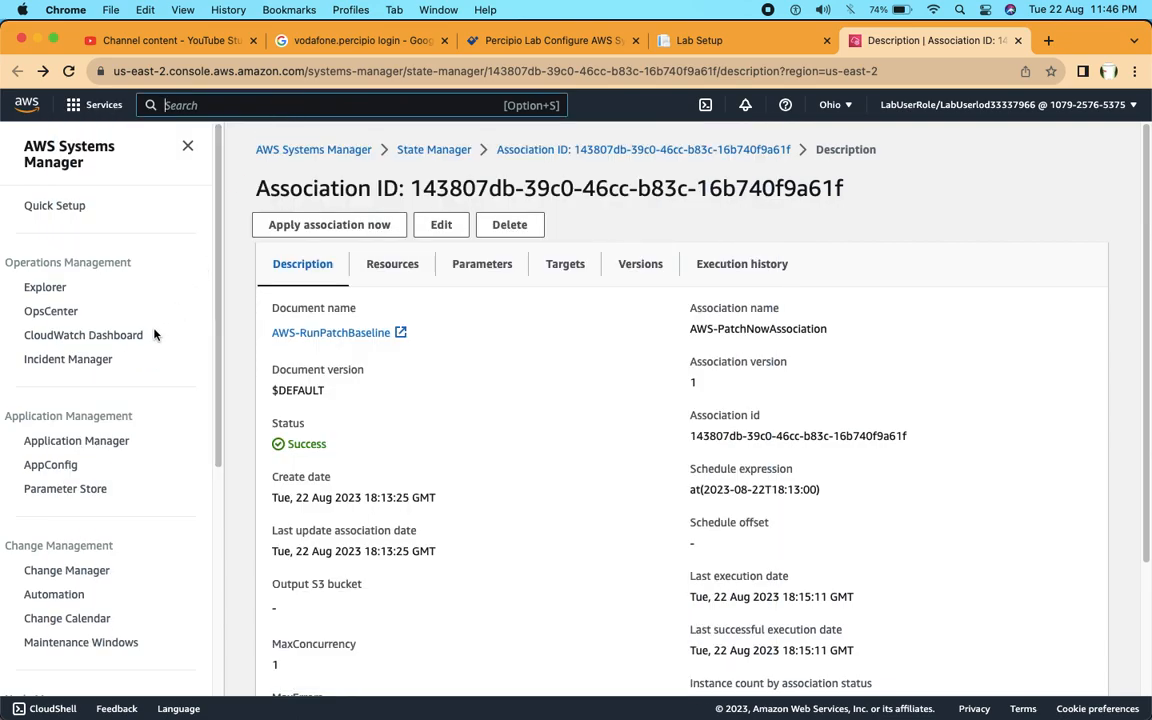
scroll(153, 334, "down", 8)
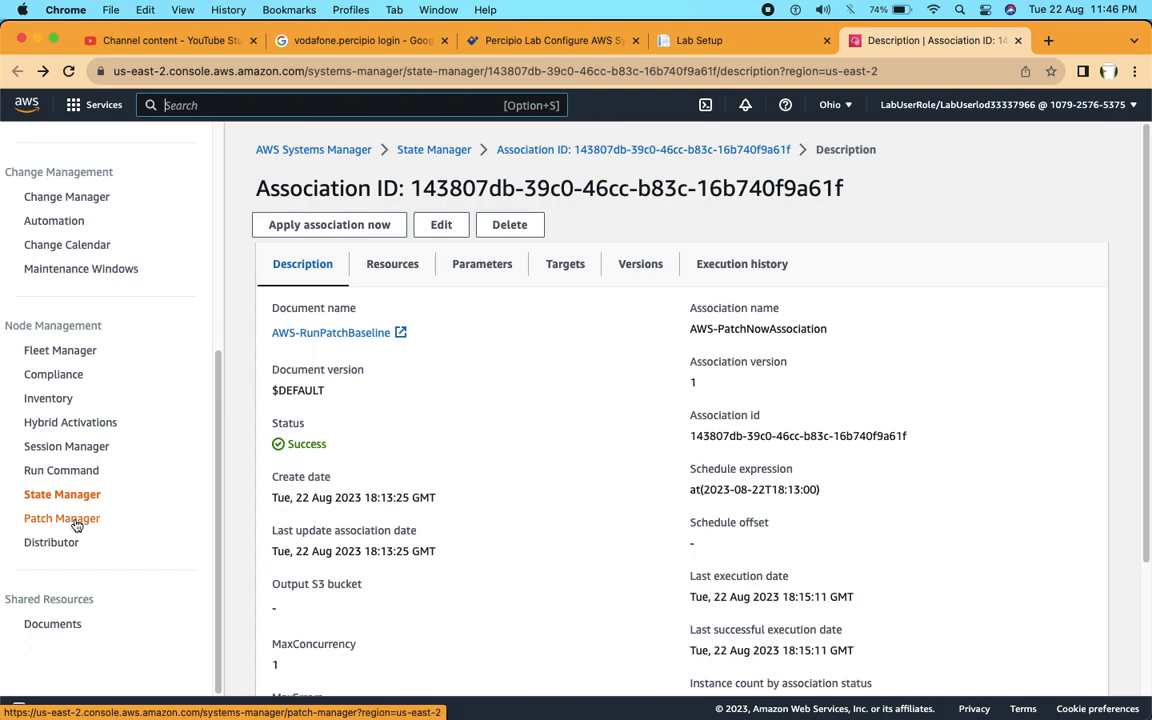
left_click(62, 518)
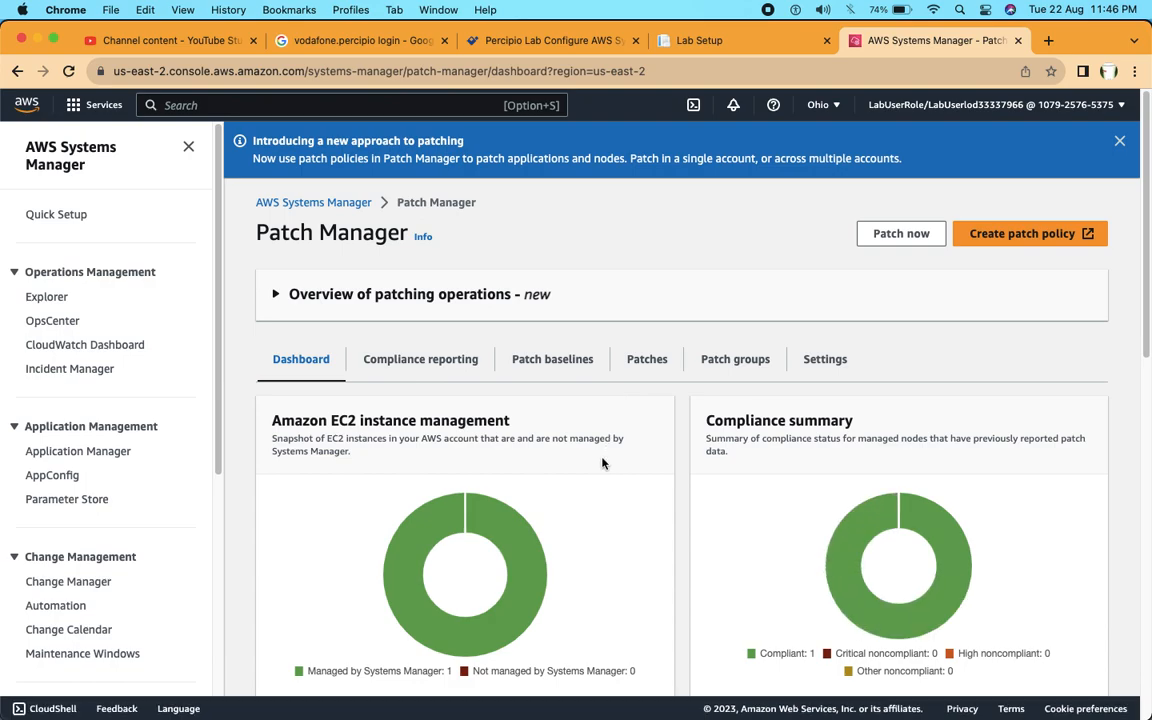
Step: Review the Patch Manager dashboard's compliance charts and the end times and statuses of the recent patching operations
scroll(602, 460, "down", 5)
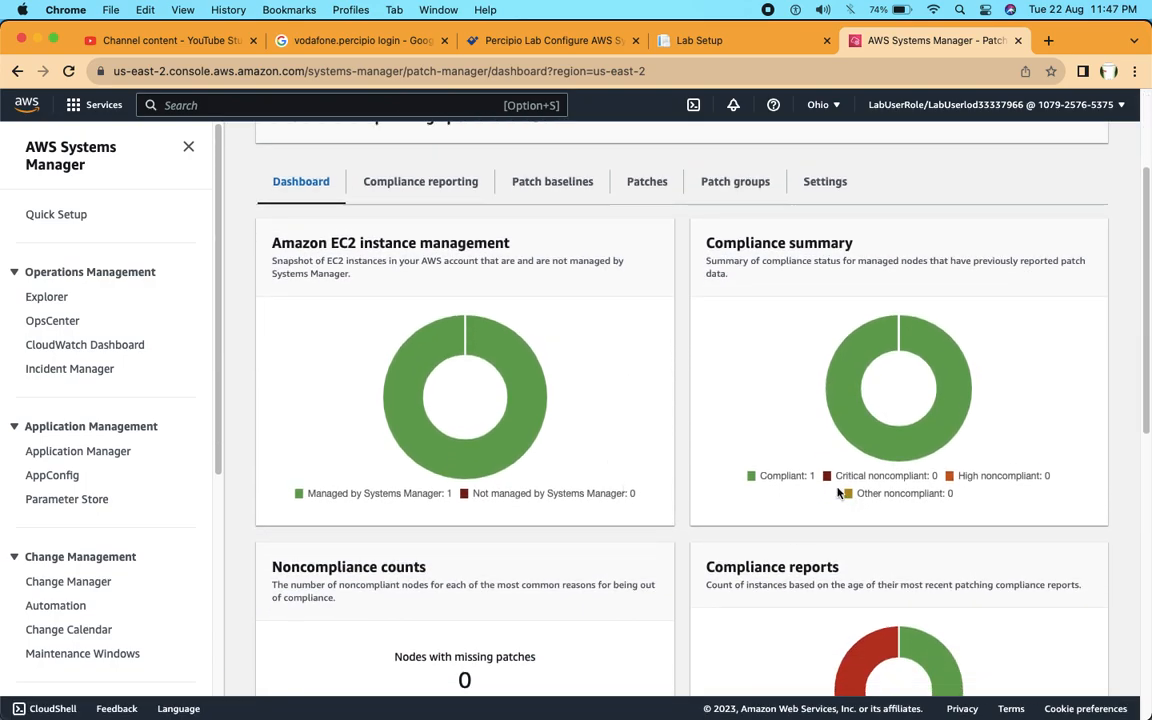
scroll(710, 487, "down", 10)
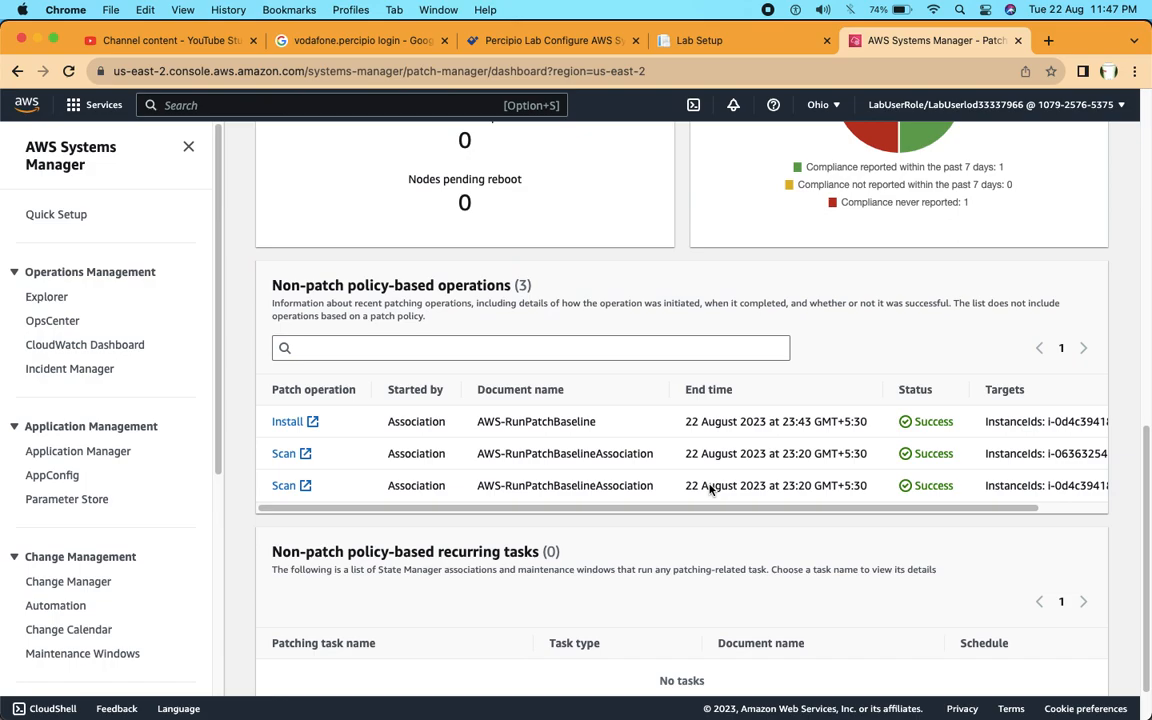
scroll(710, 487, "down", 2)
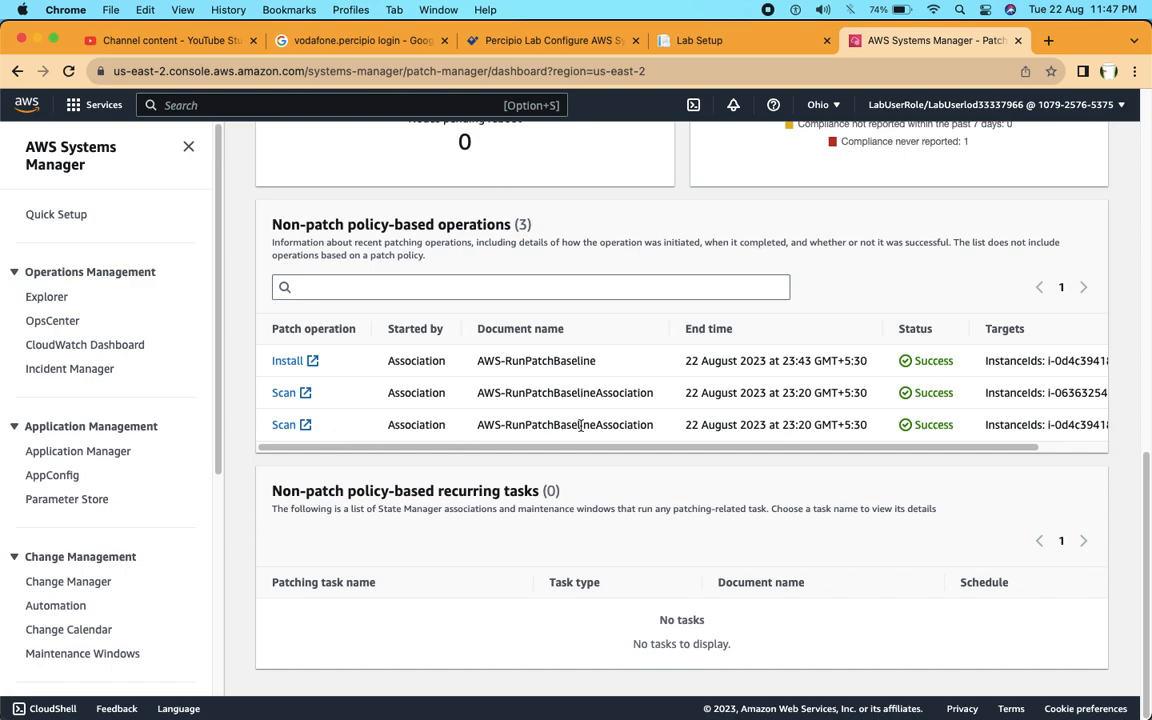
left_click_drag(671, 363, 826, 362)
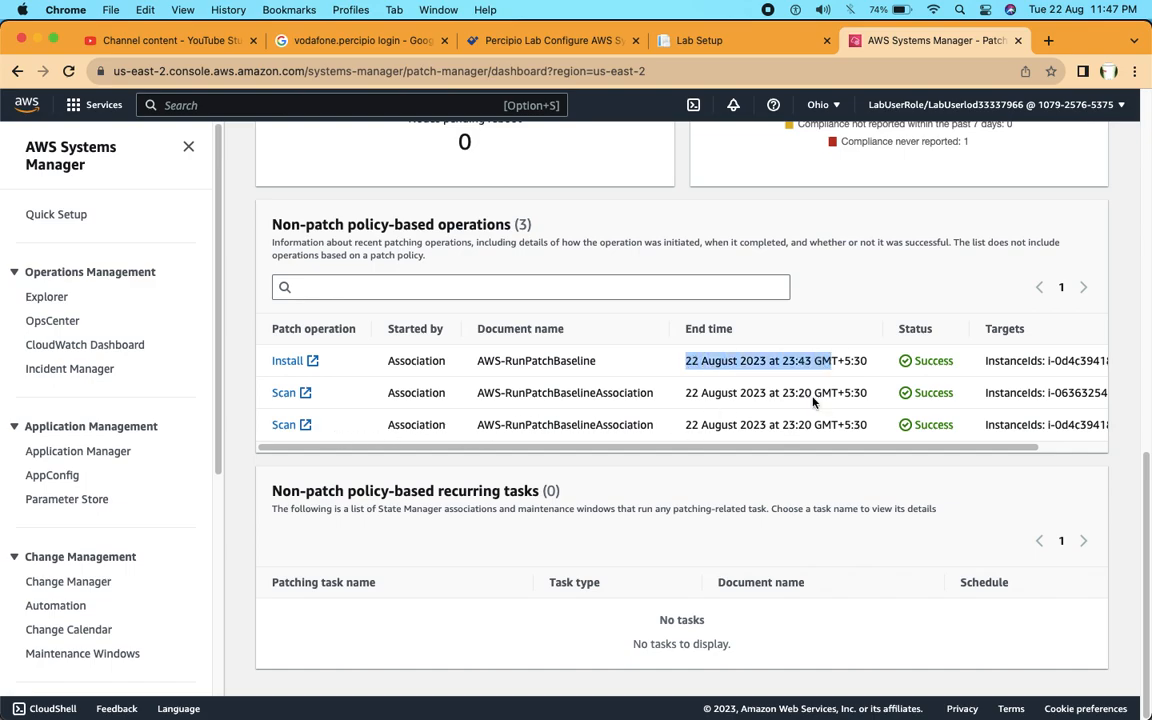
left_click_drag(756, 446, 681, 468)
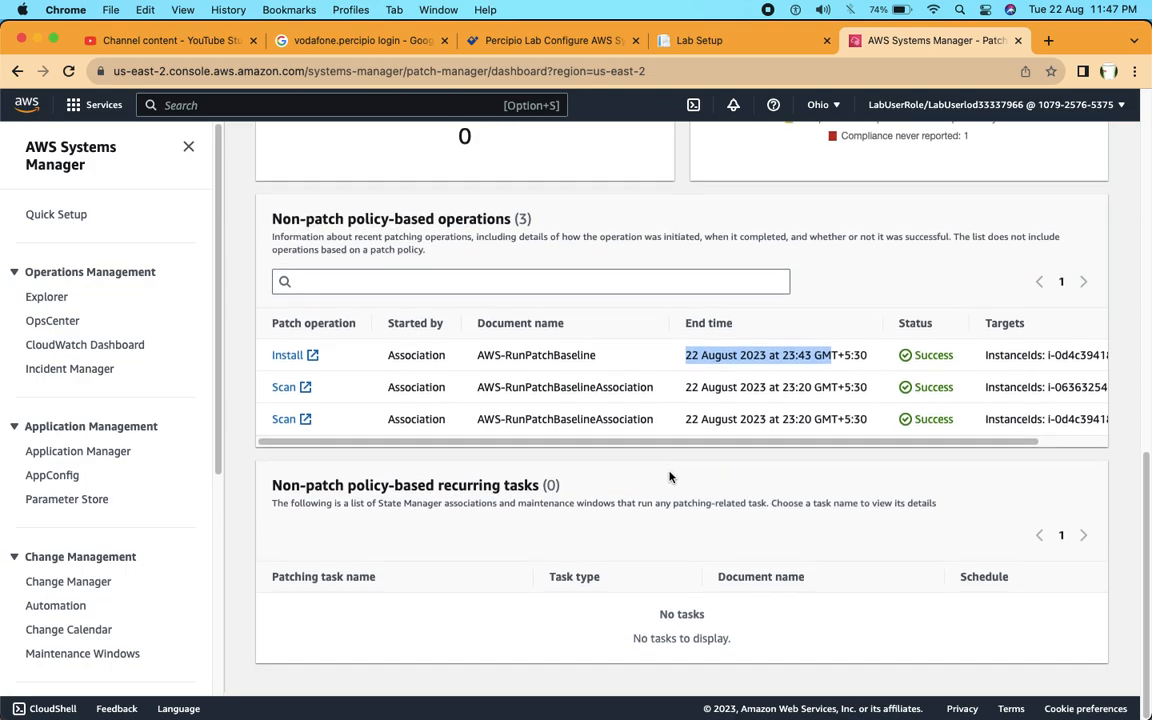
scroll(670, 477, "up", 2)
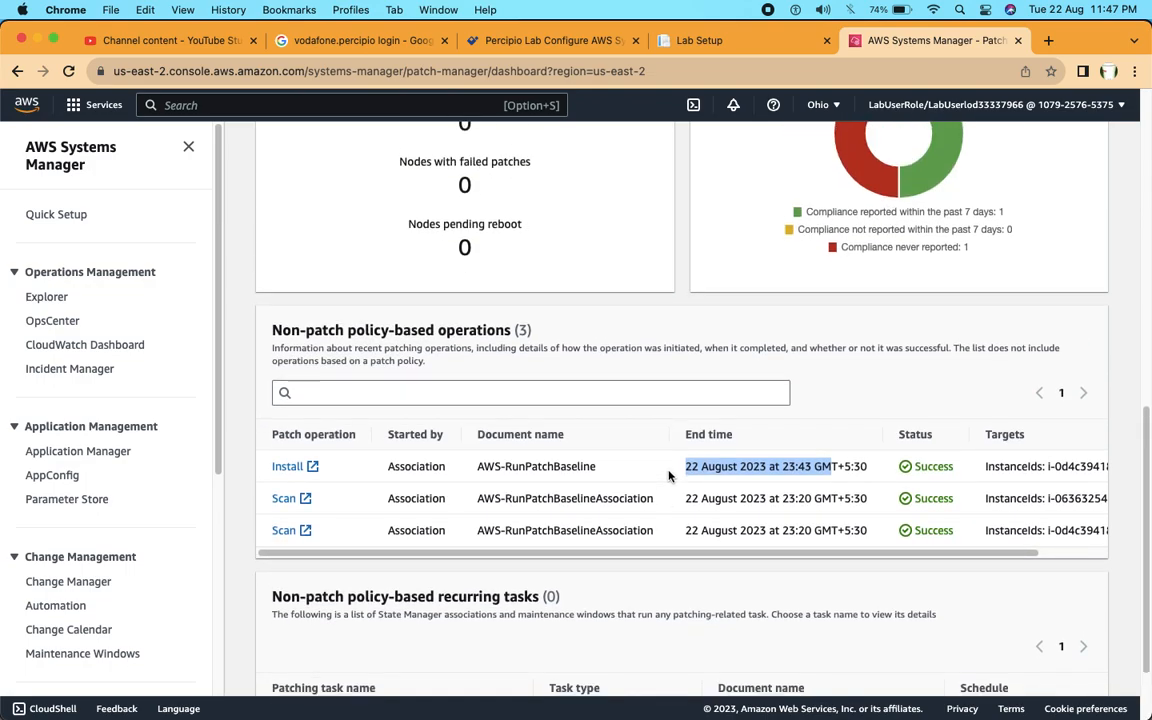
scroll(669, 476, "up", 3)
scroll(591, 380, "up", 7)
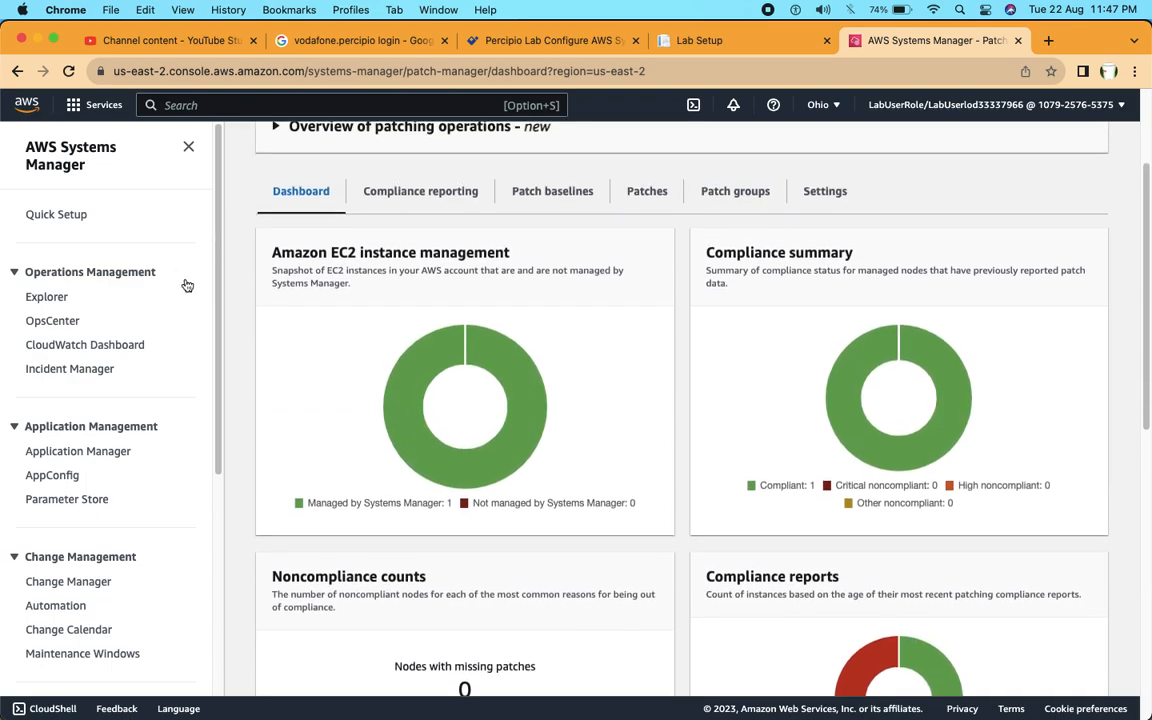
Step: Search the AWS services for ec2, open EC2 and show its list of instances
scroll(178, 271, "up", 1)
scroll(501, 229, "up", 3)
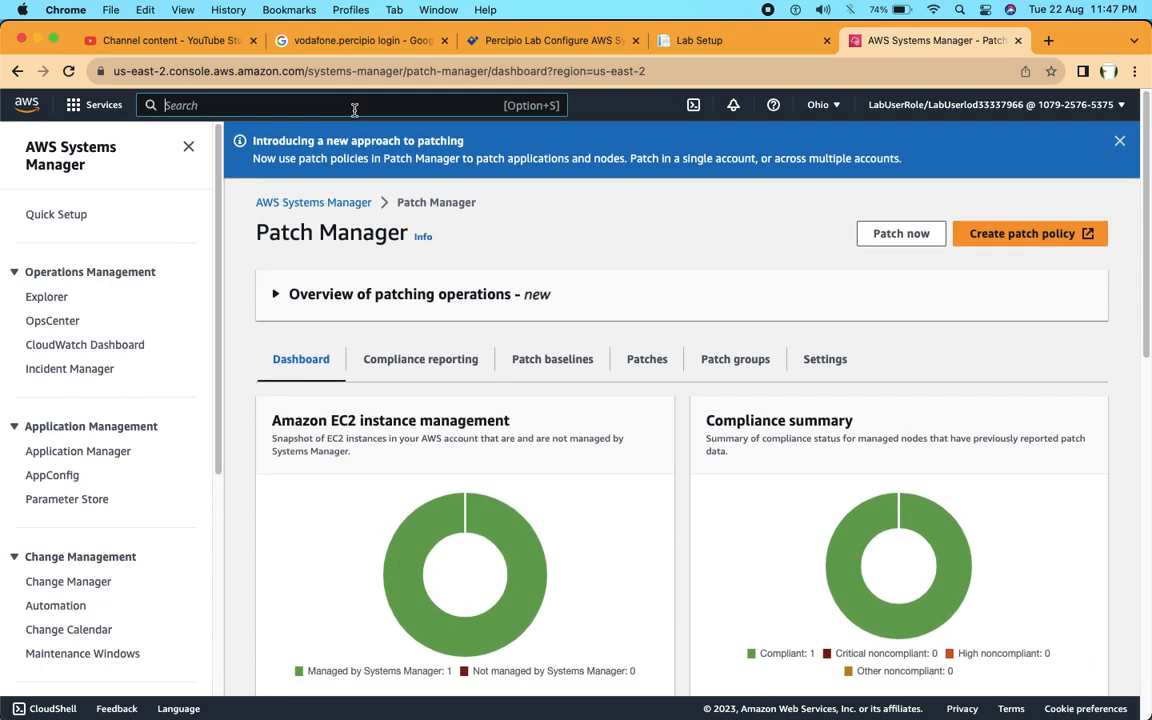
left_click(354, 105)
type("ec")
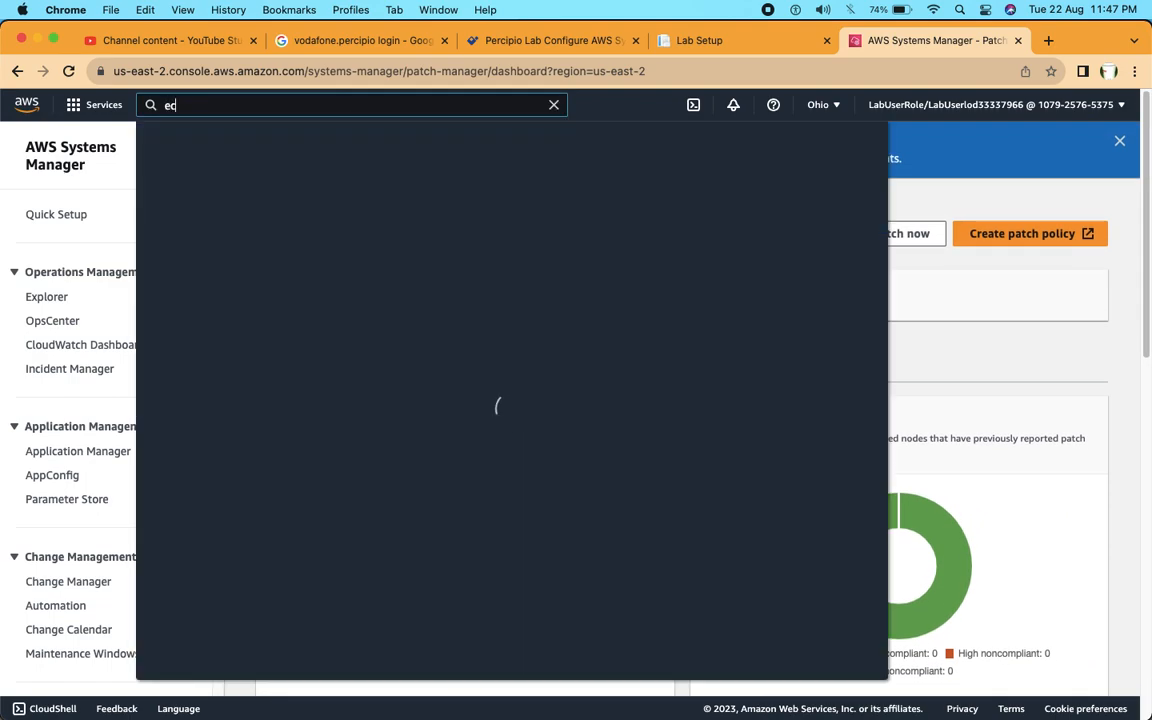
type("2")
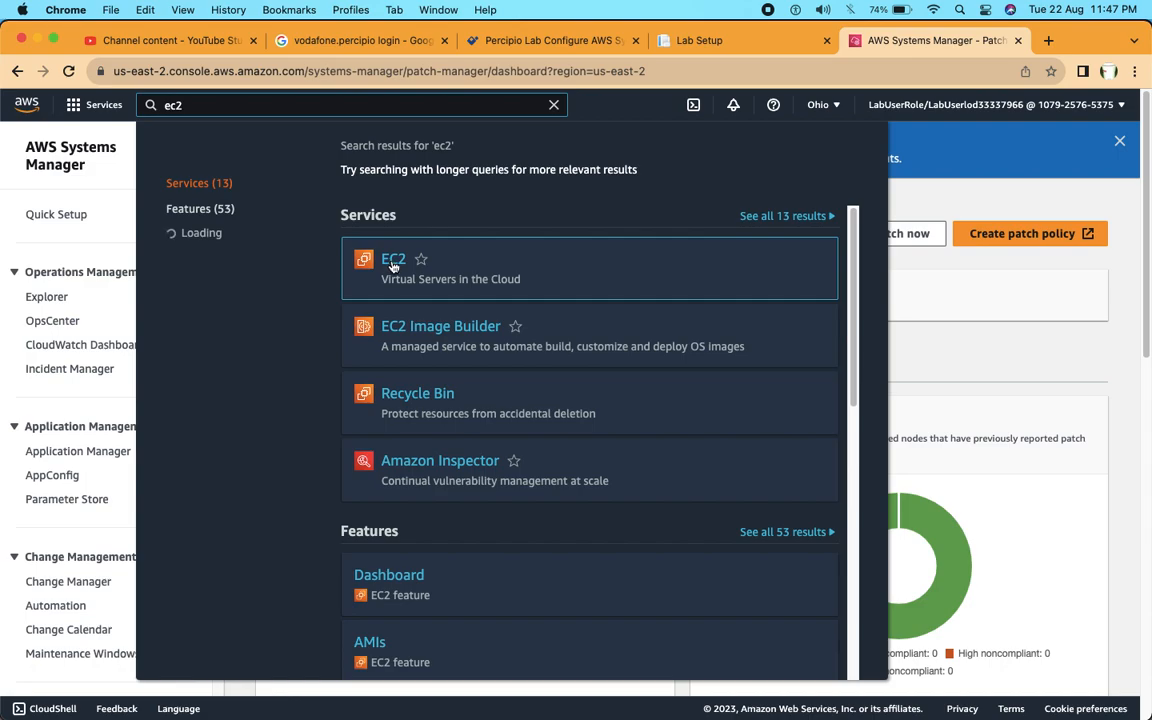
left_click(393, 262)
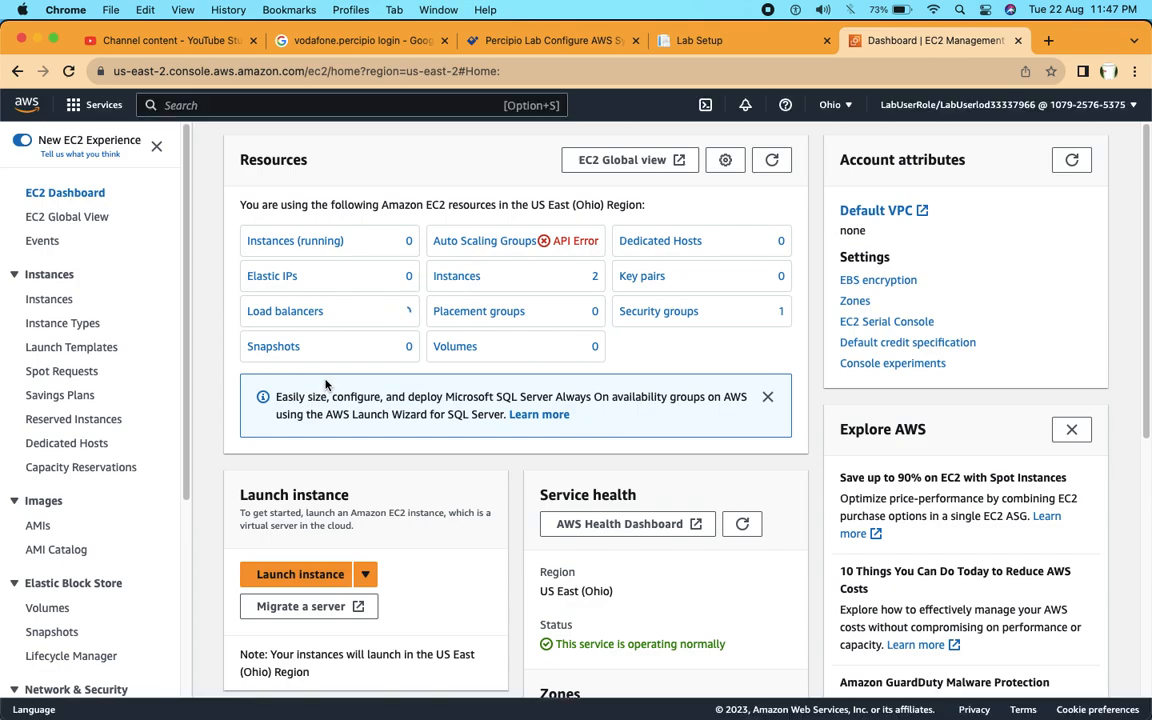
left_click(40, 302)
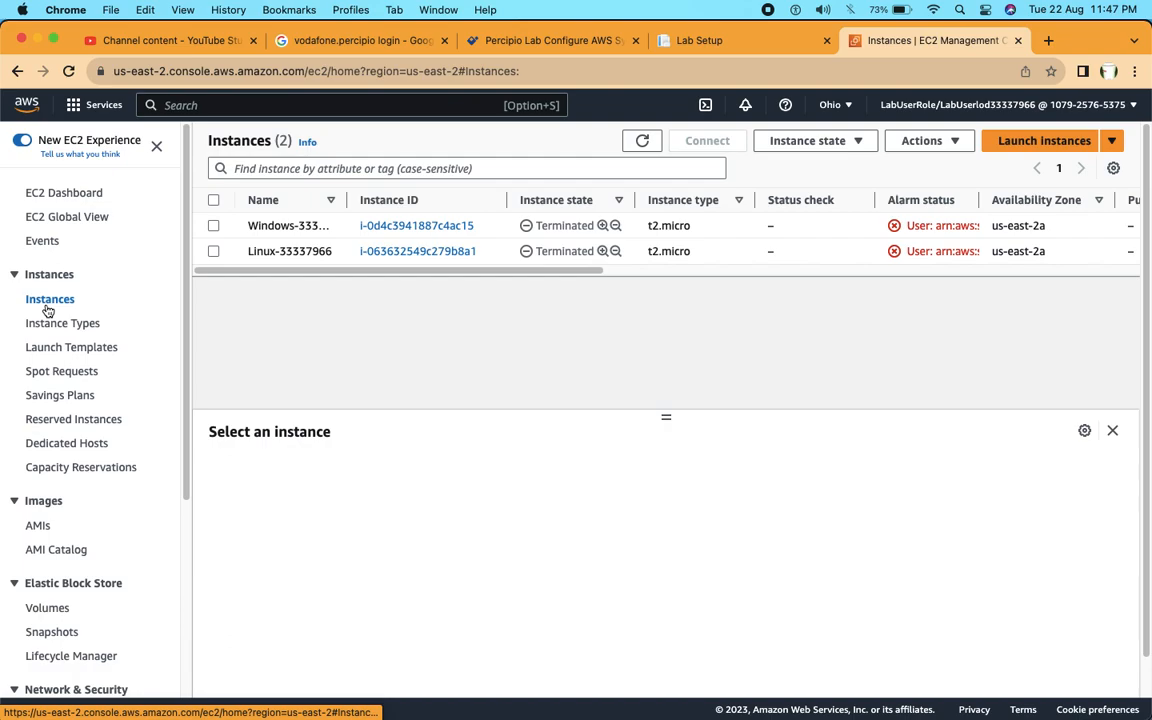
Step: Select the Windows instance and check its attributes, summary and available instance state actions
left_click(215, 230)
left_click(214, 228)
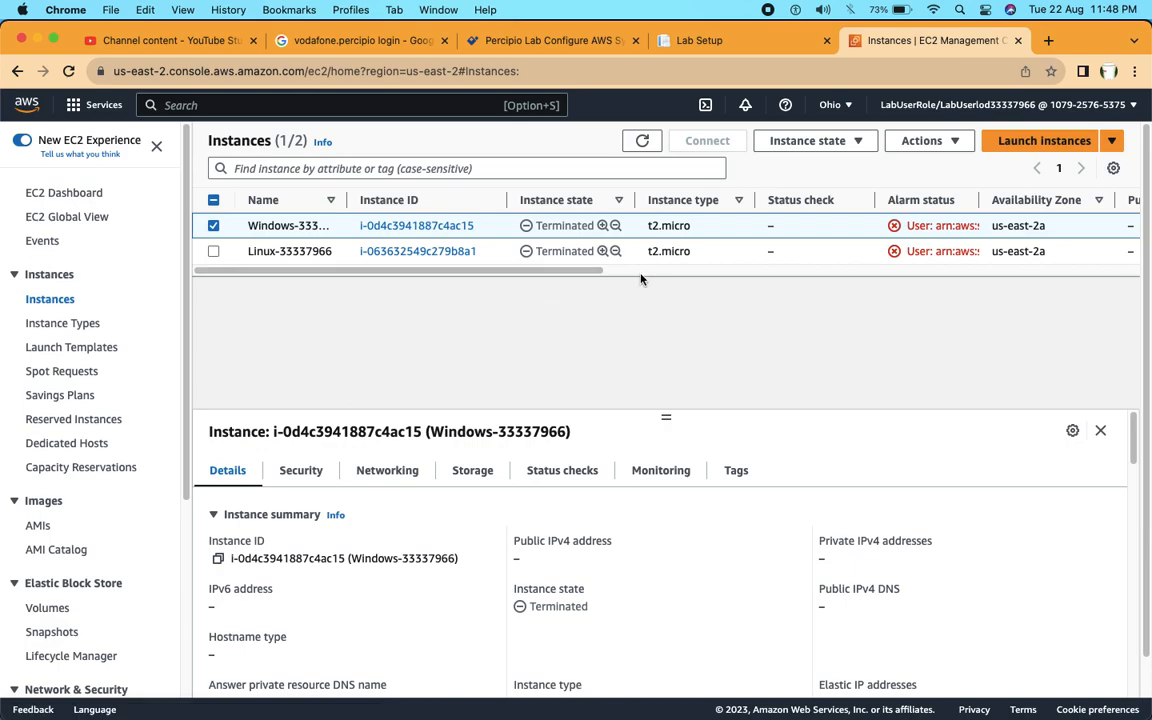
scroll(430, 230, "right", 10)
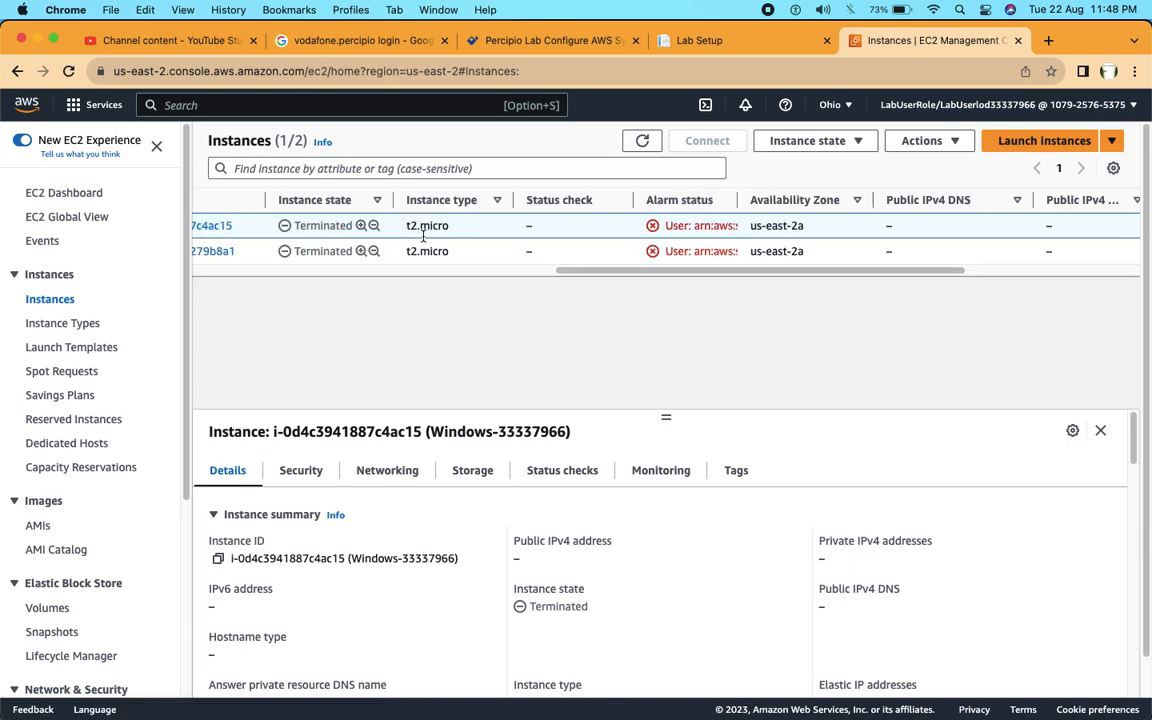
left_click(460, 270)
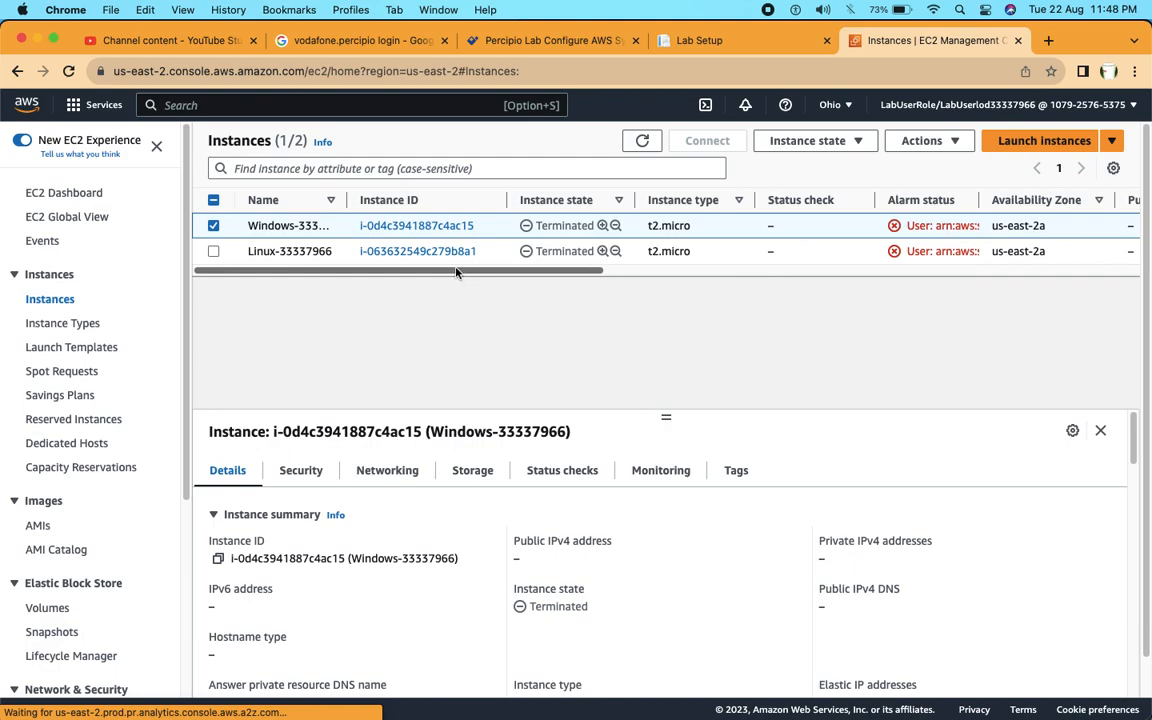
left_click(922, 142)
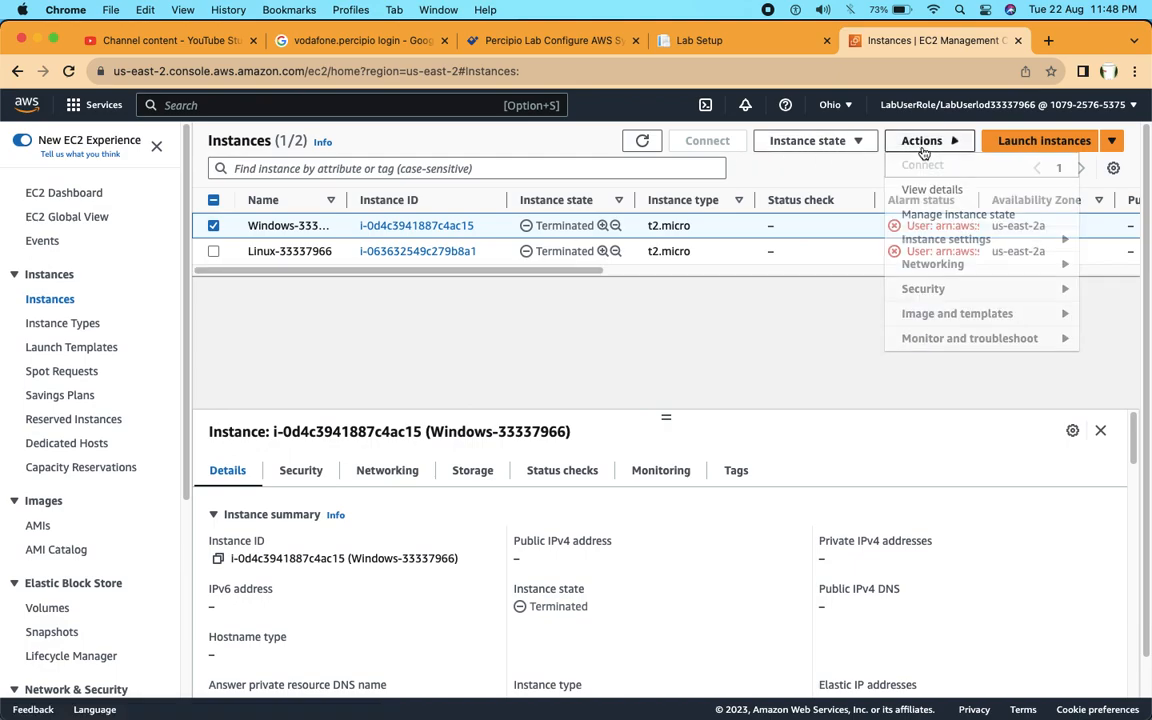
left_click(846, 142)
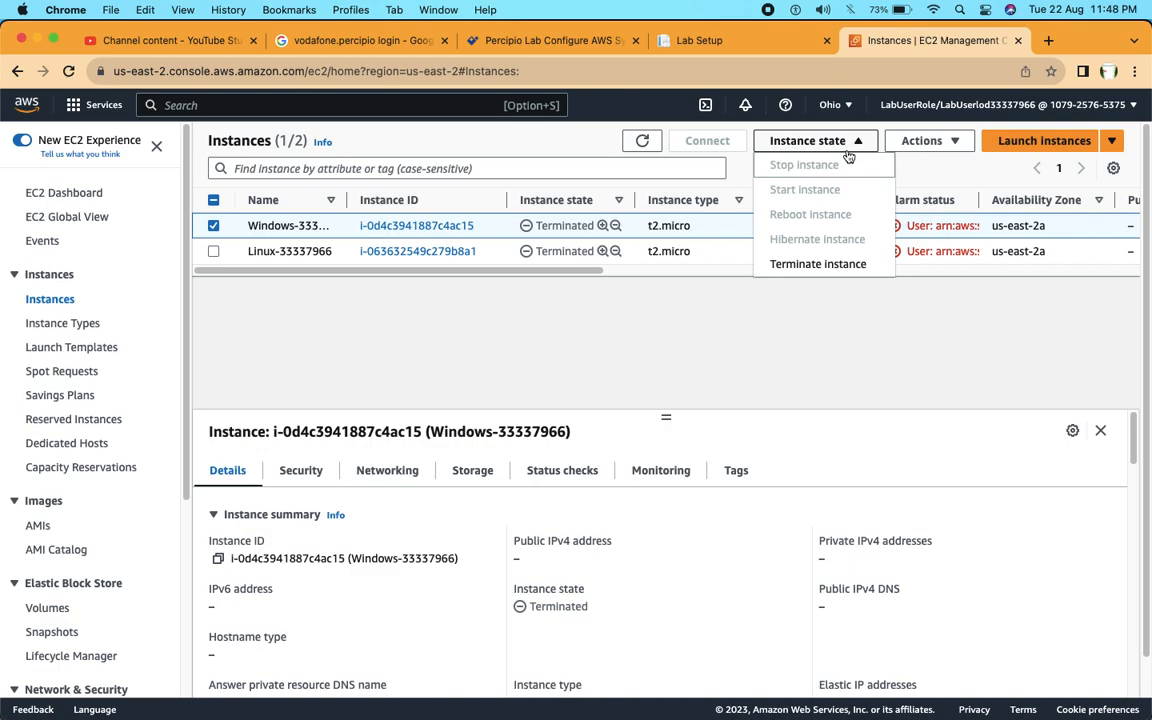
left_click(391, 346)
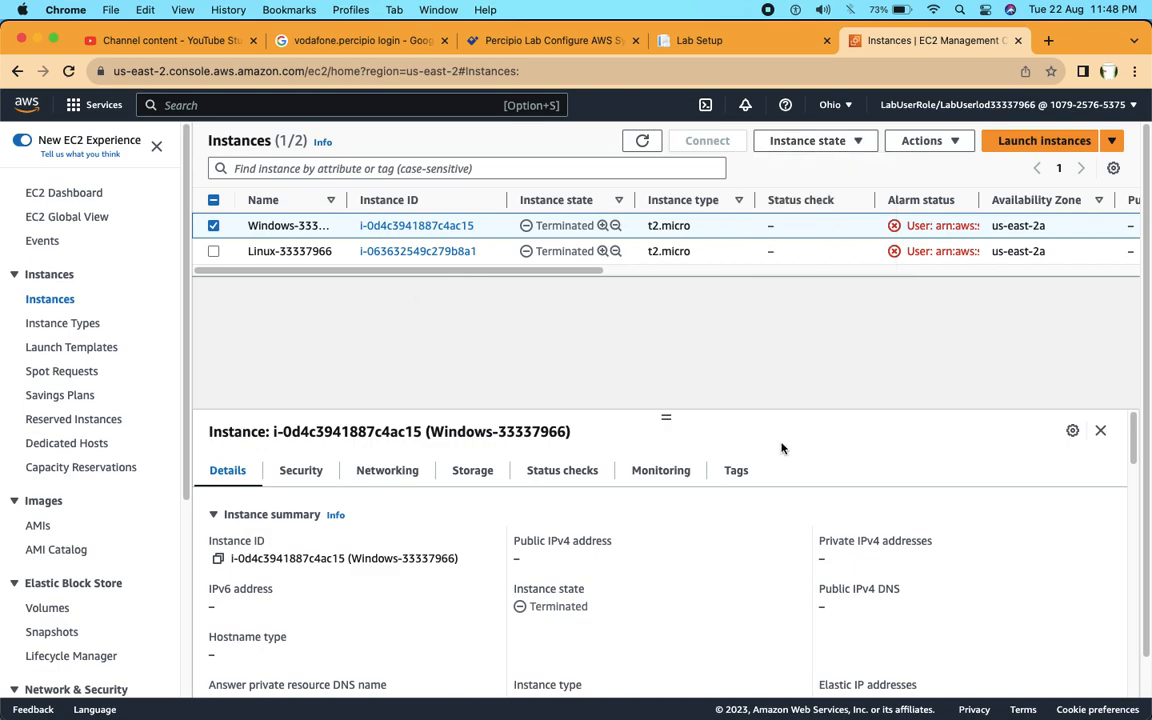
mouse_move(1135, 422)
left_mouse_down()
mouse_move(1139, 484)
mouse_move(1122, 418)
left_mouse_up()
Step: View the Windows instance's full details and read the notification shown on its page
left_click(966, 150)
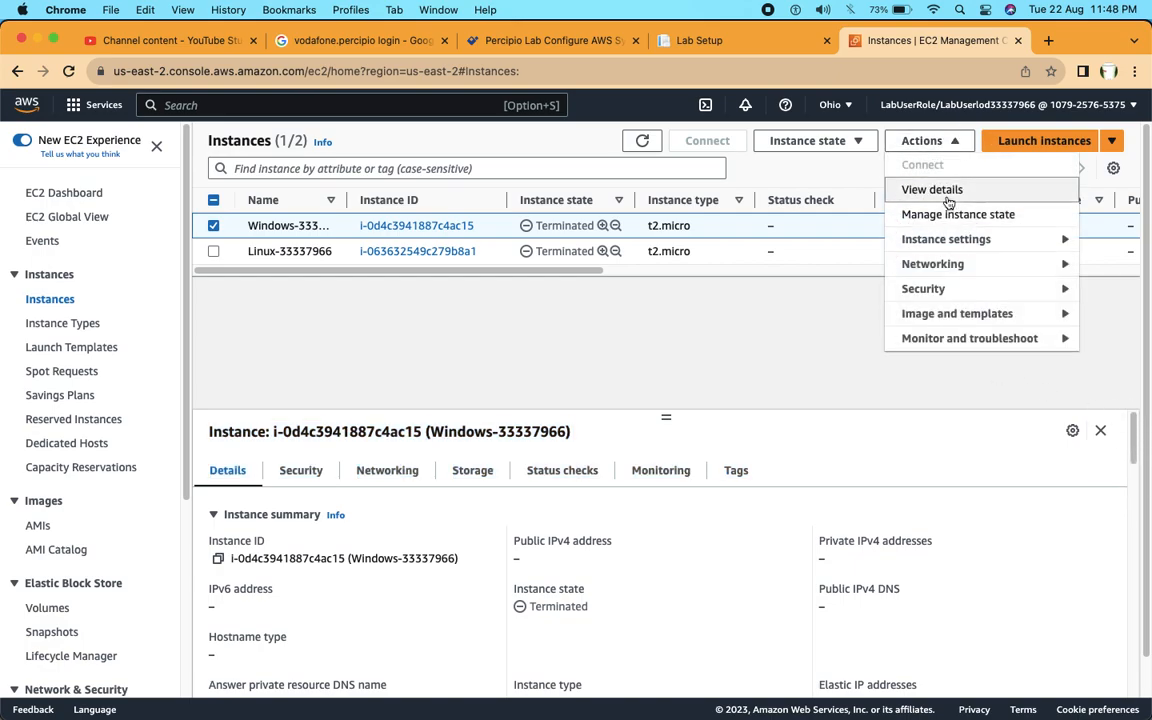
left_click(938, 190)
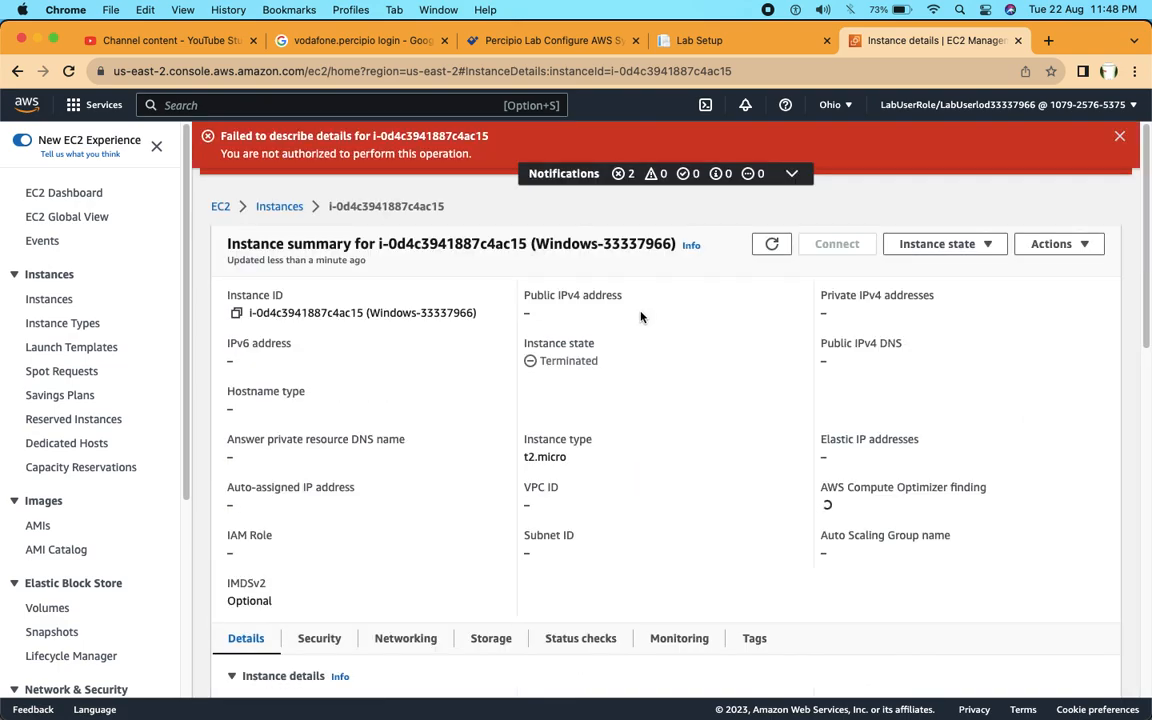
left_click_drag(216, 134, 494, 130)
left_click_drag(238, 157, 460, 158)
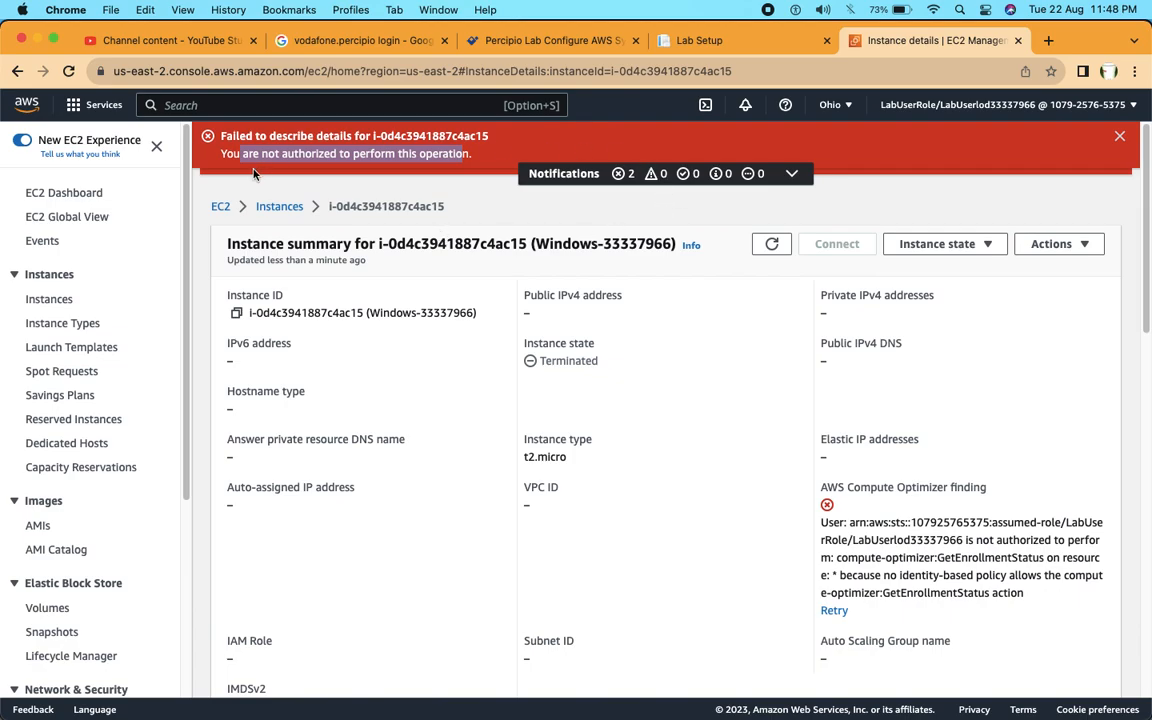
Step: Revisit the instances list, checking the instance types along the way, and expand the notifications to read each one
left_click(58, 298)
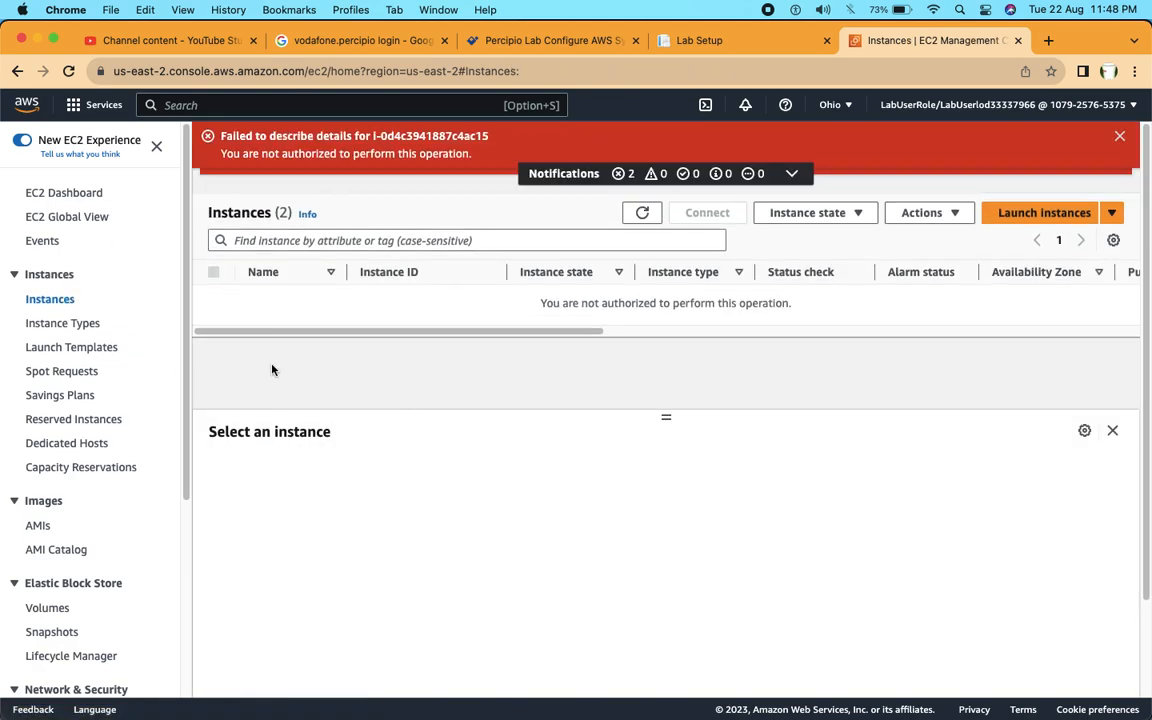
left_click(44, 326)
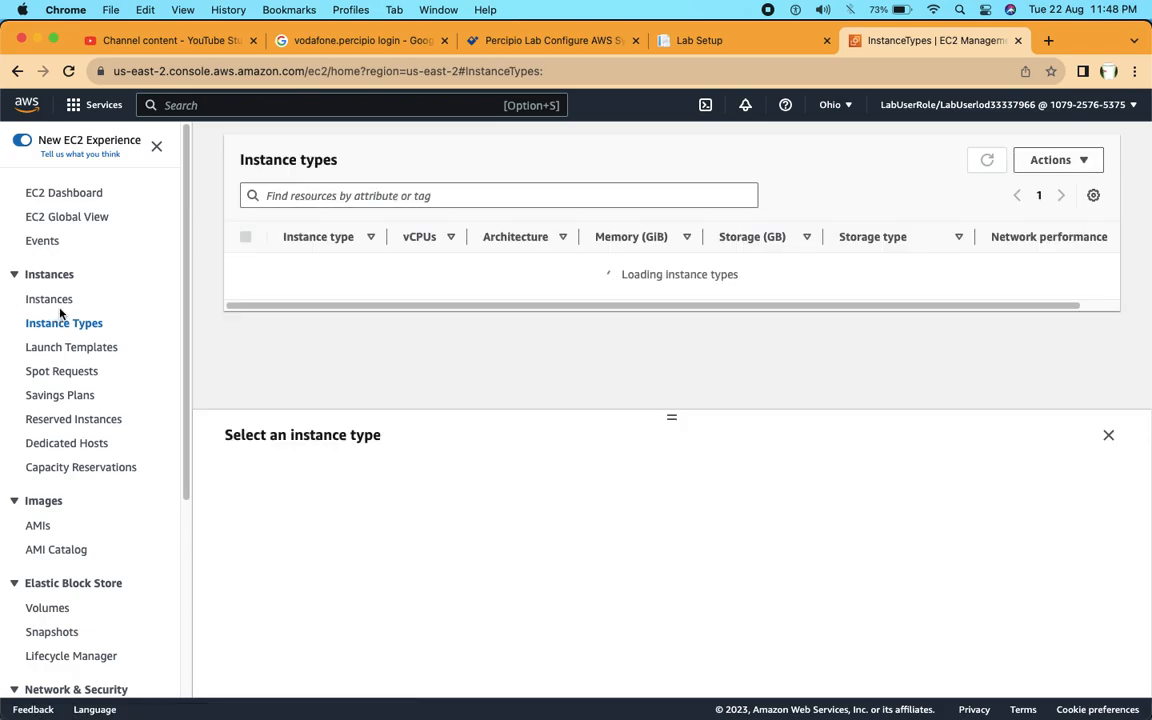
left_click(60, 299)
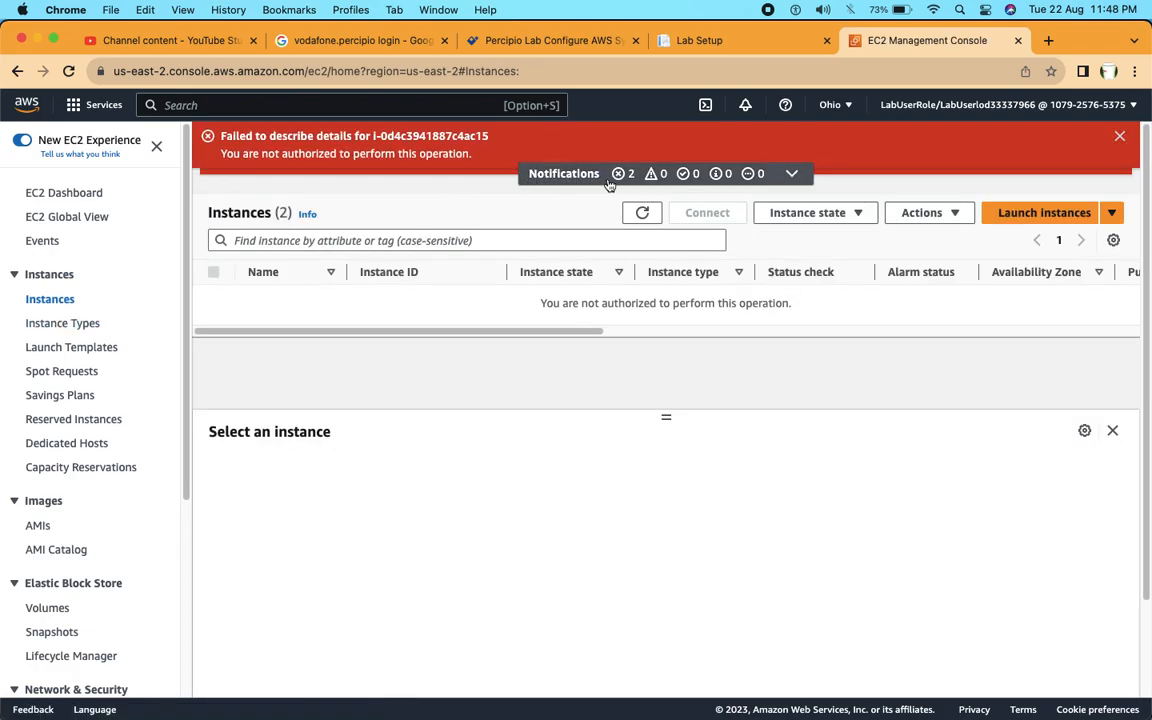
left_click(548, 174)
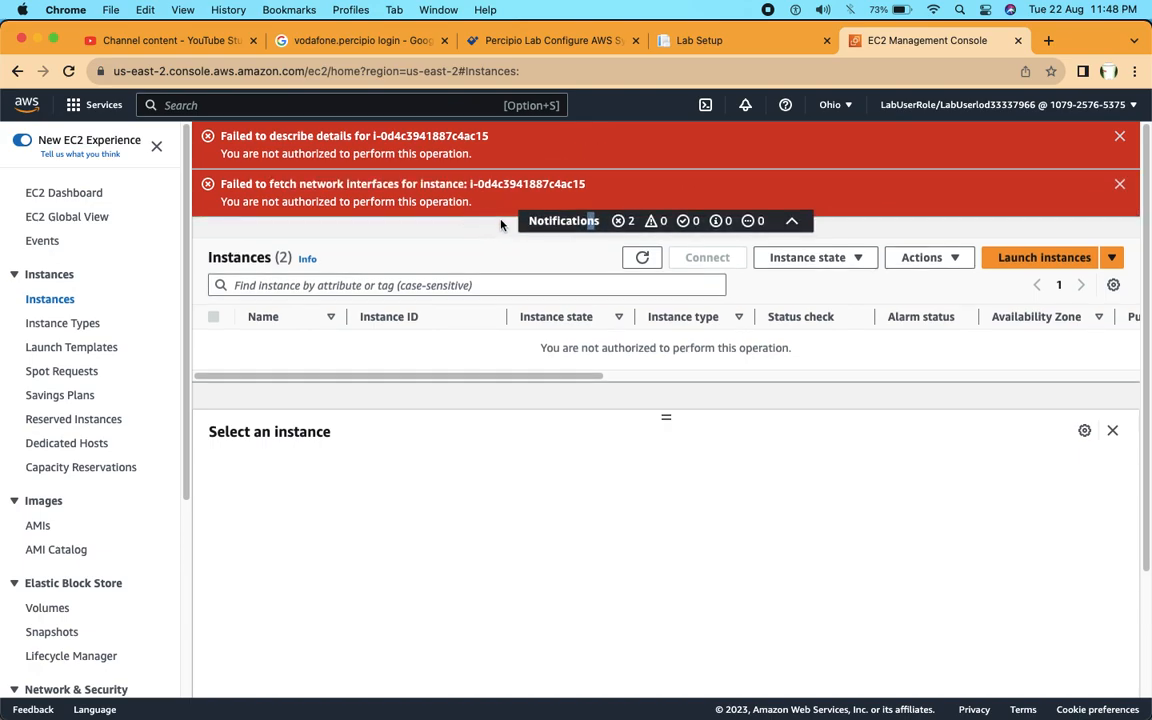
left_click_drag(218, 184, 467, 185)
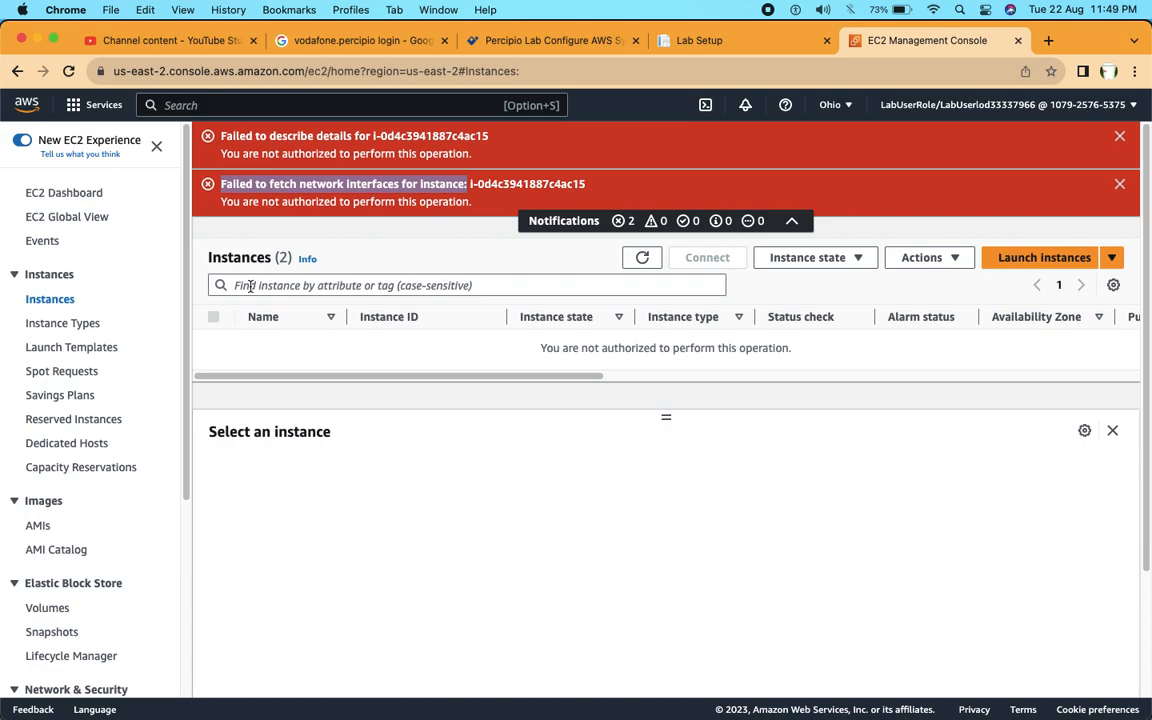
Step: Check the instance types and launch templates pages, and return to the instances list to reread its network interface notification
left_click(60, 327)
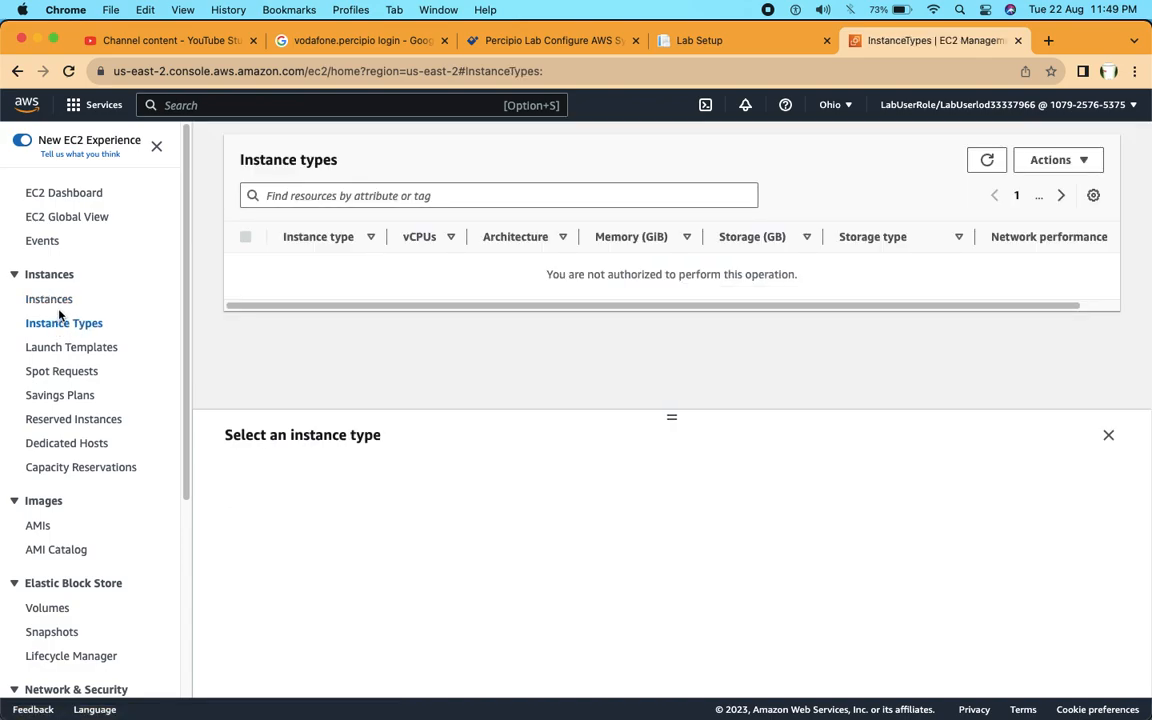
left_click(55, 350)
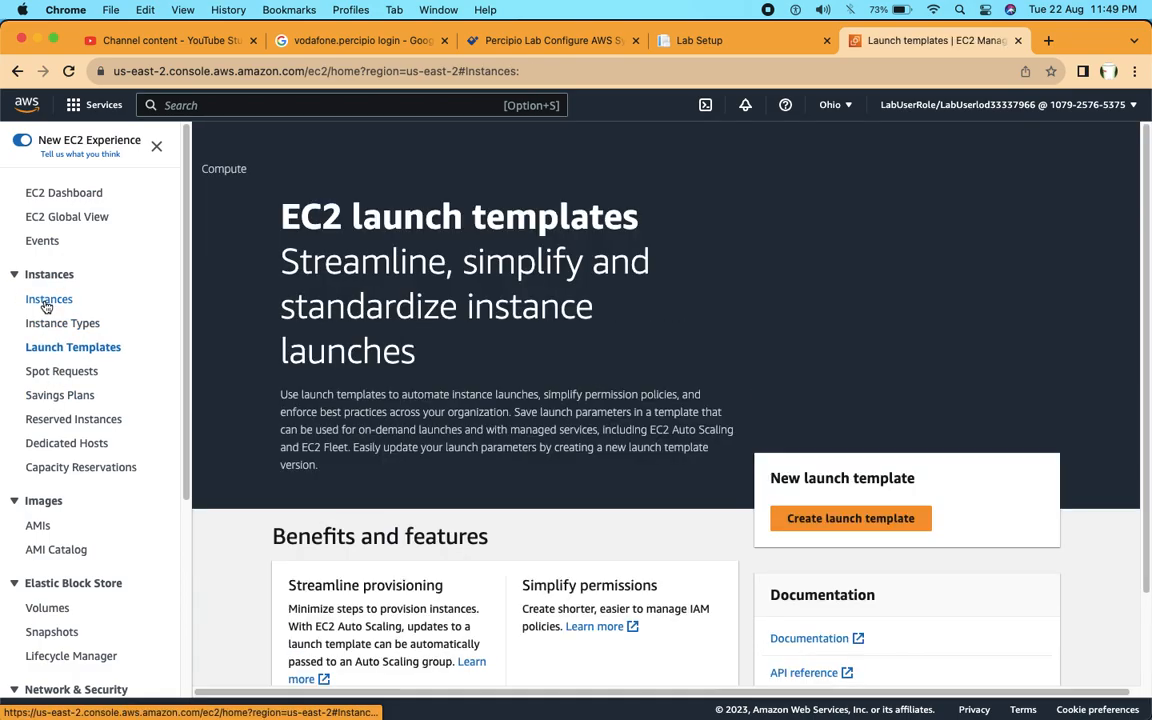
left_click(45, 301)
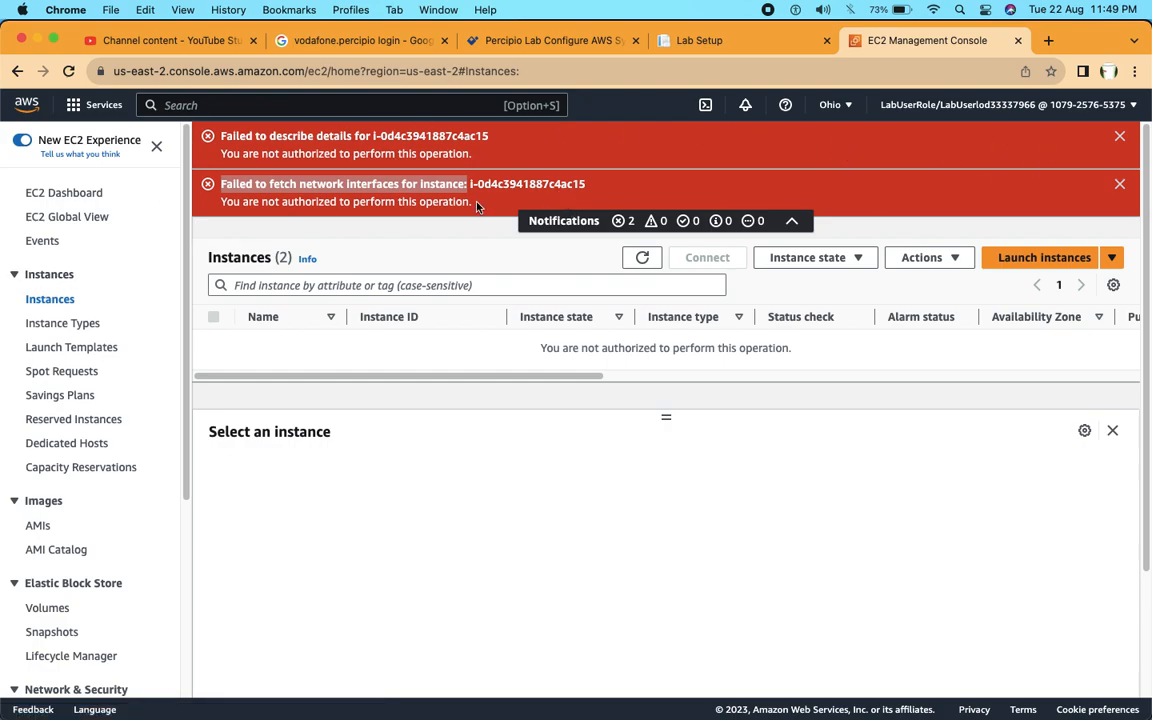
left_click(349, 186)
left_click_drag(473, 184, 607, 188)
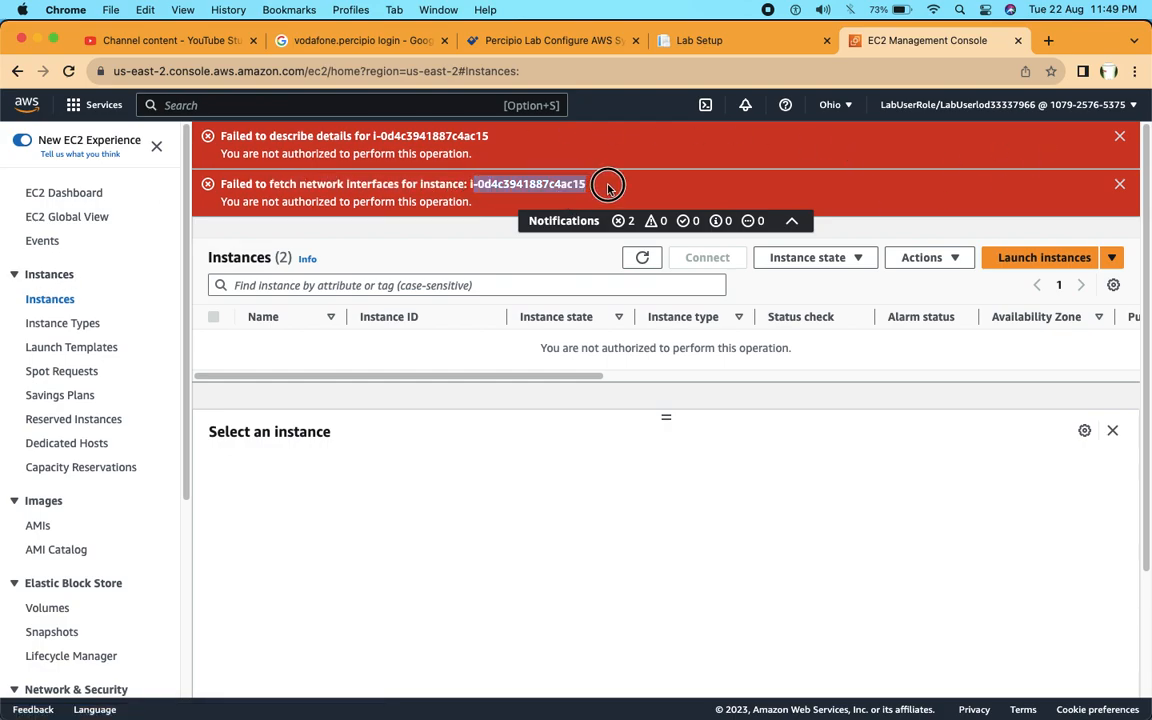
left_click(837, 271)
left_click(563, 394)
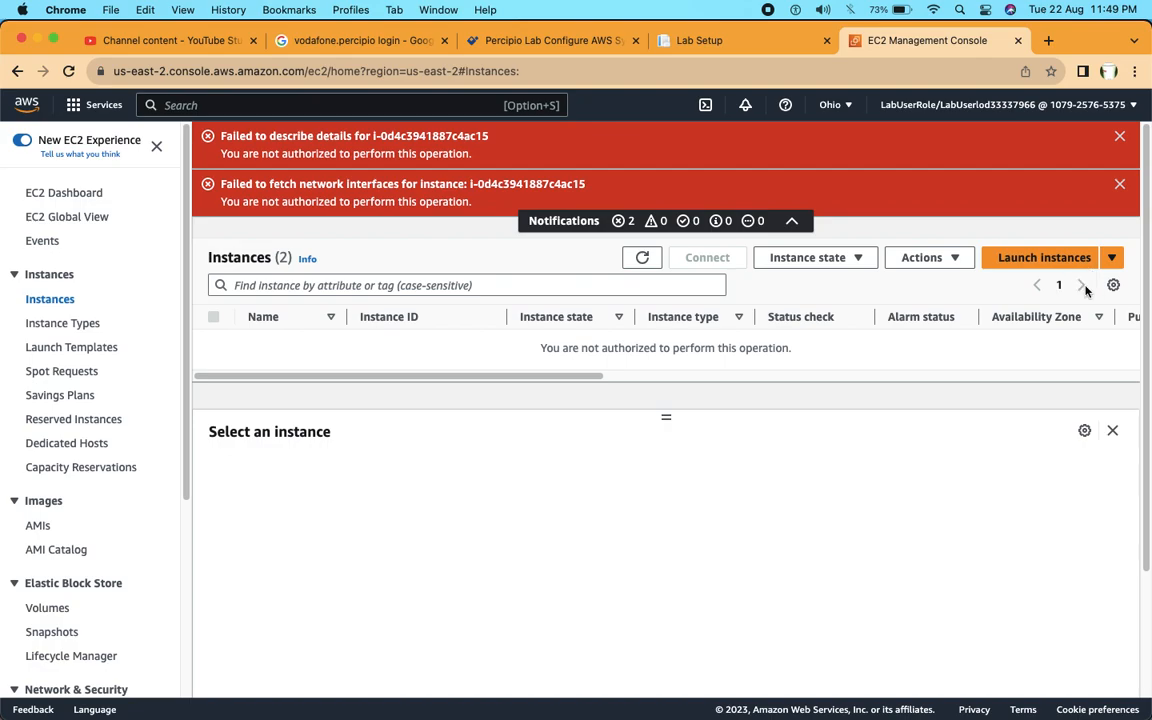
left_click_drag(660, 418, 666, 386)
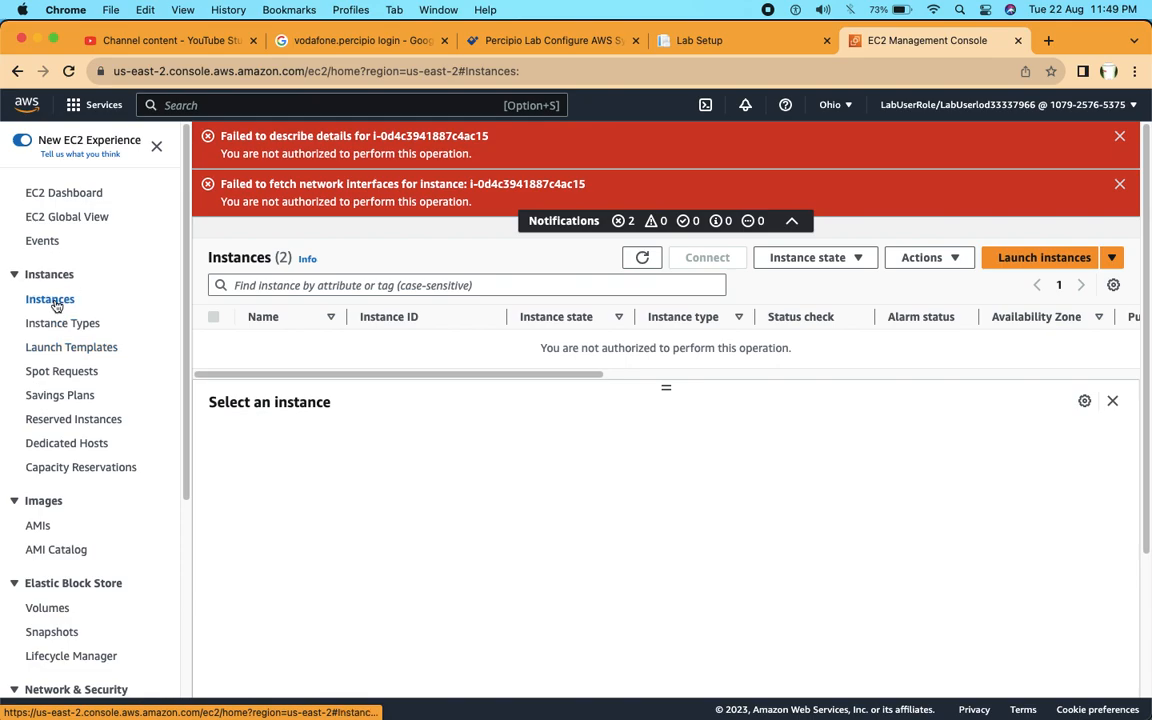
Step: Open the EC2 Events page, read the sign-in prompt and reload the console to sign in again
left_click(45, 240)
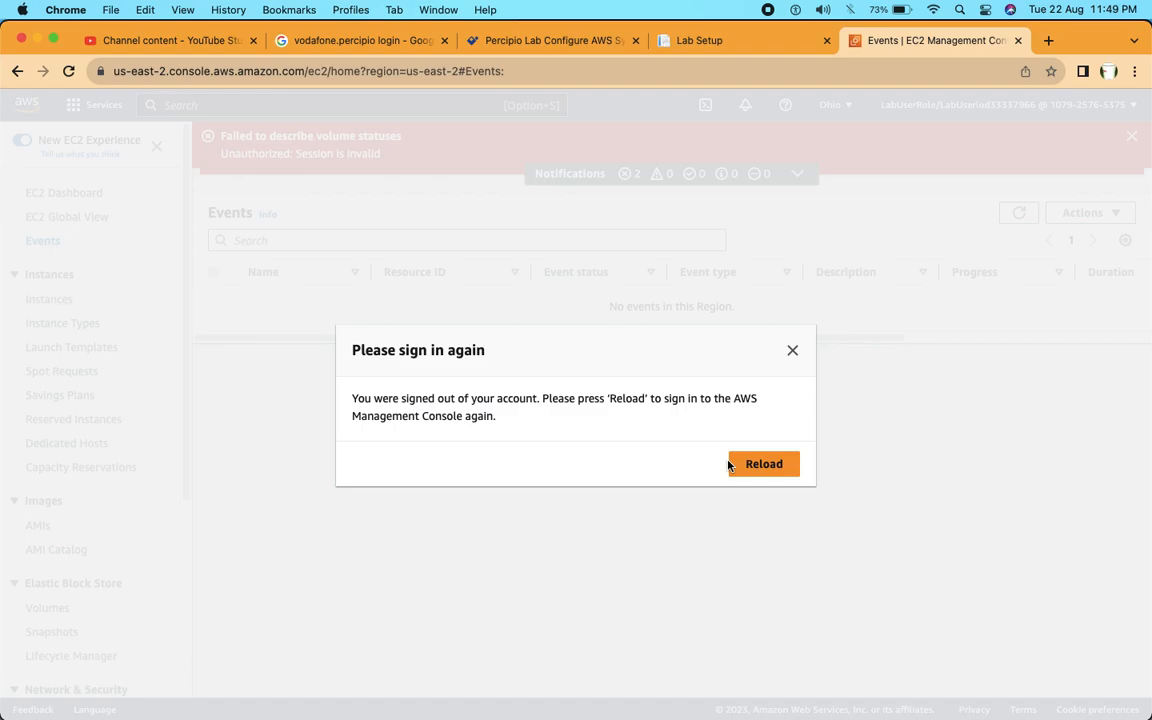
left_click(356, 400)
left_click_drag(356, 400, 697, 401)
left_click(443, 419)
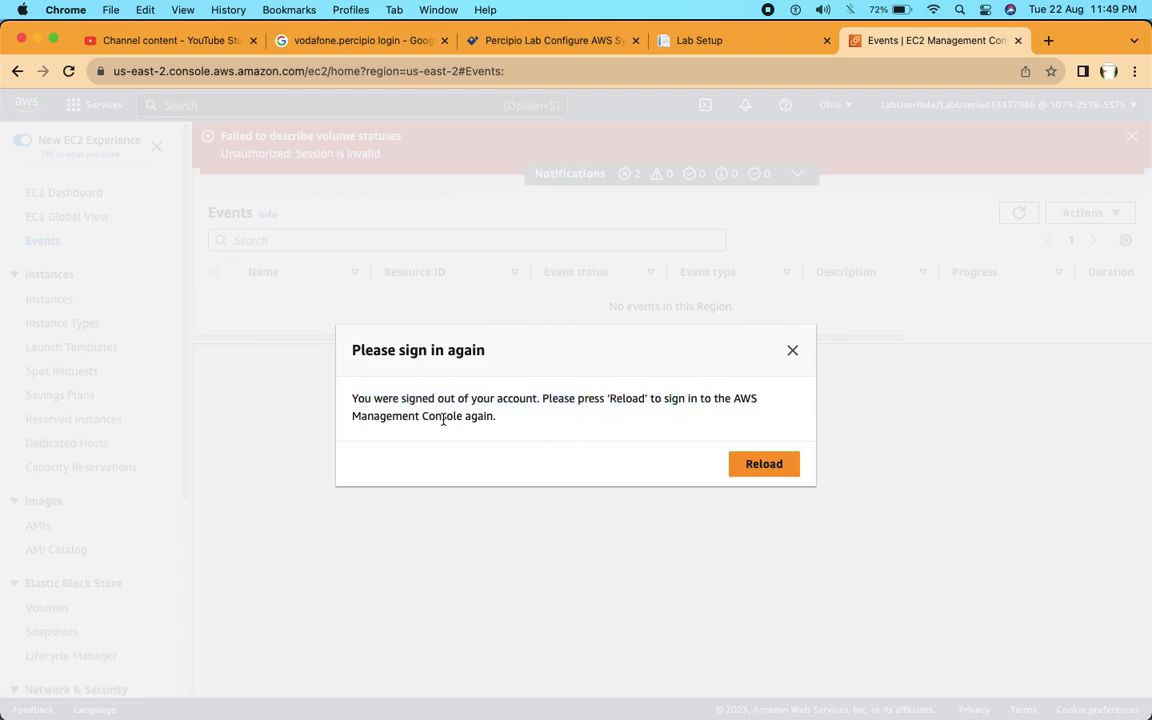
left_click(772, 466)
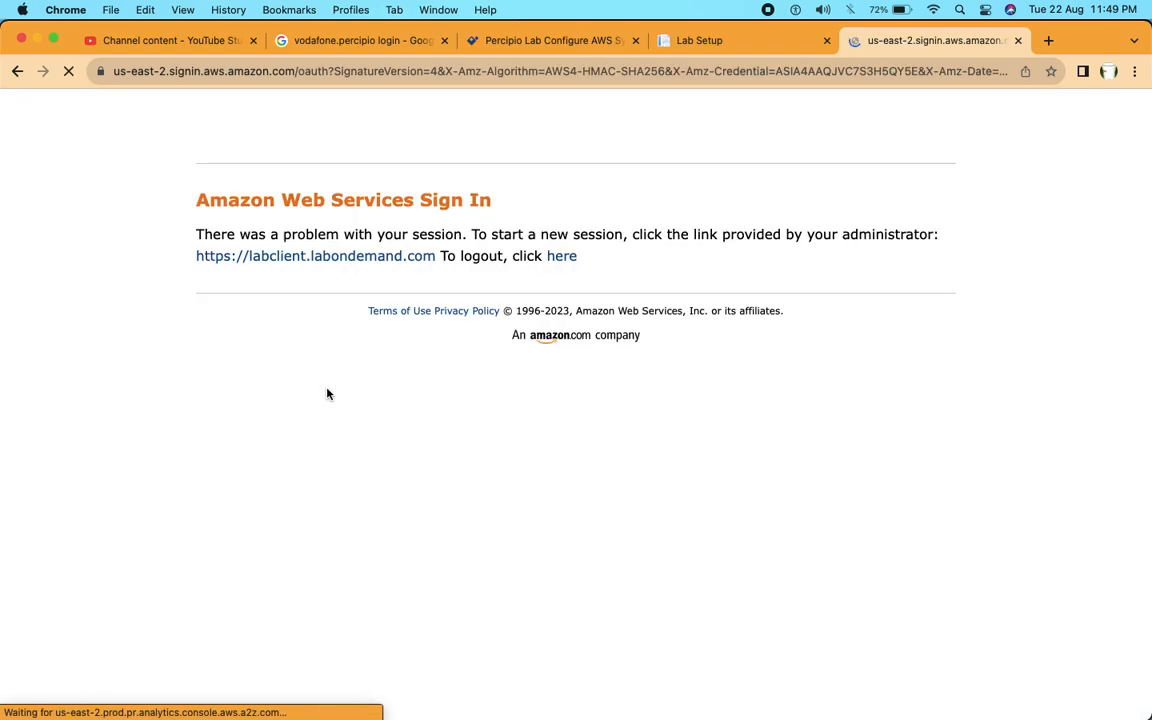